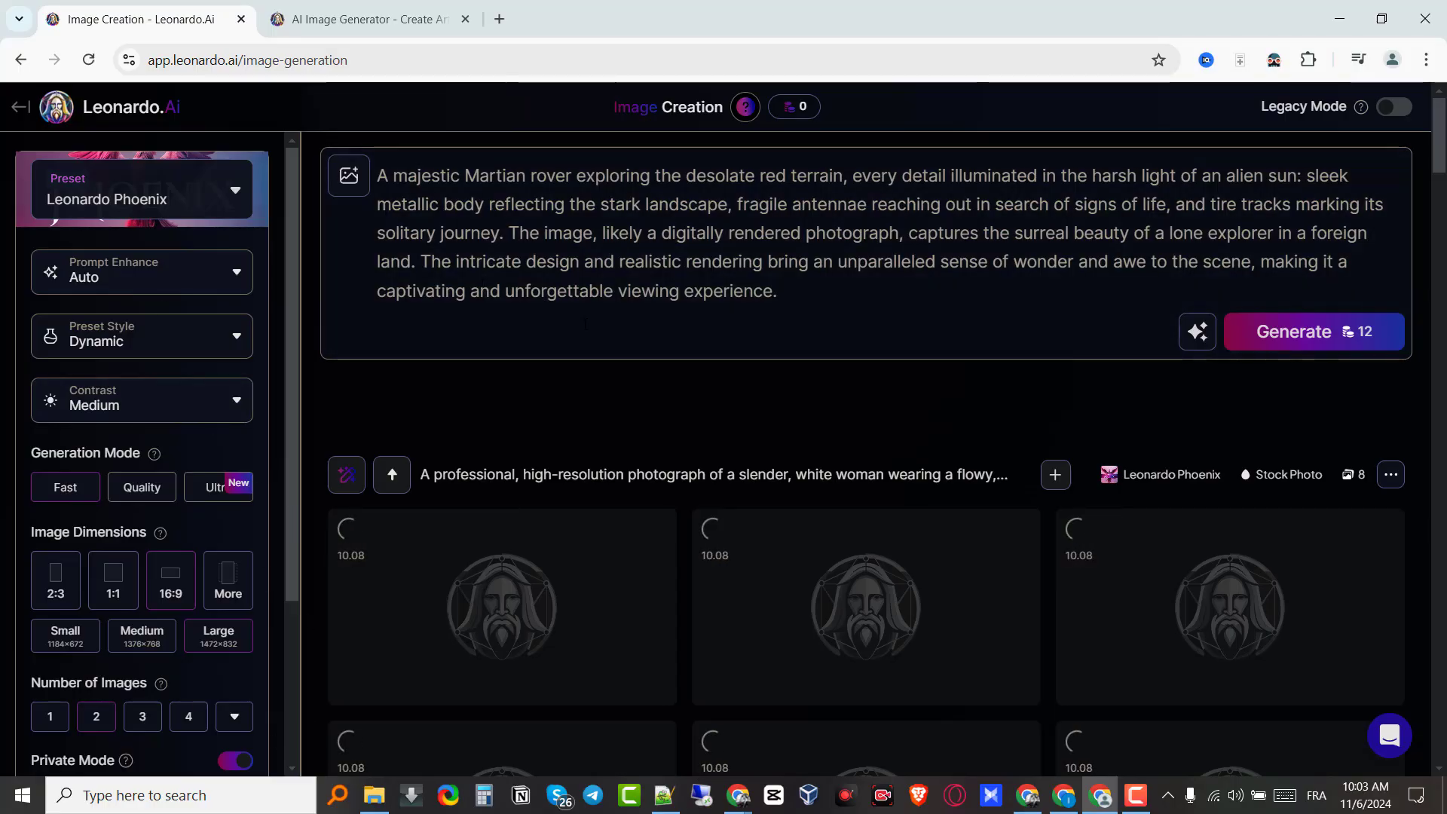
# Step: Look over the image generation feed and the Features overview on the Leonardo.Ai website, returning to the Image Creation page
pyautogui.scroll(-8, 585, 323)
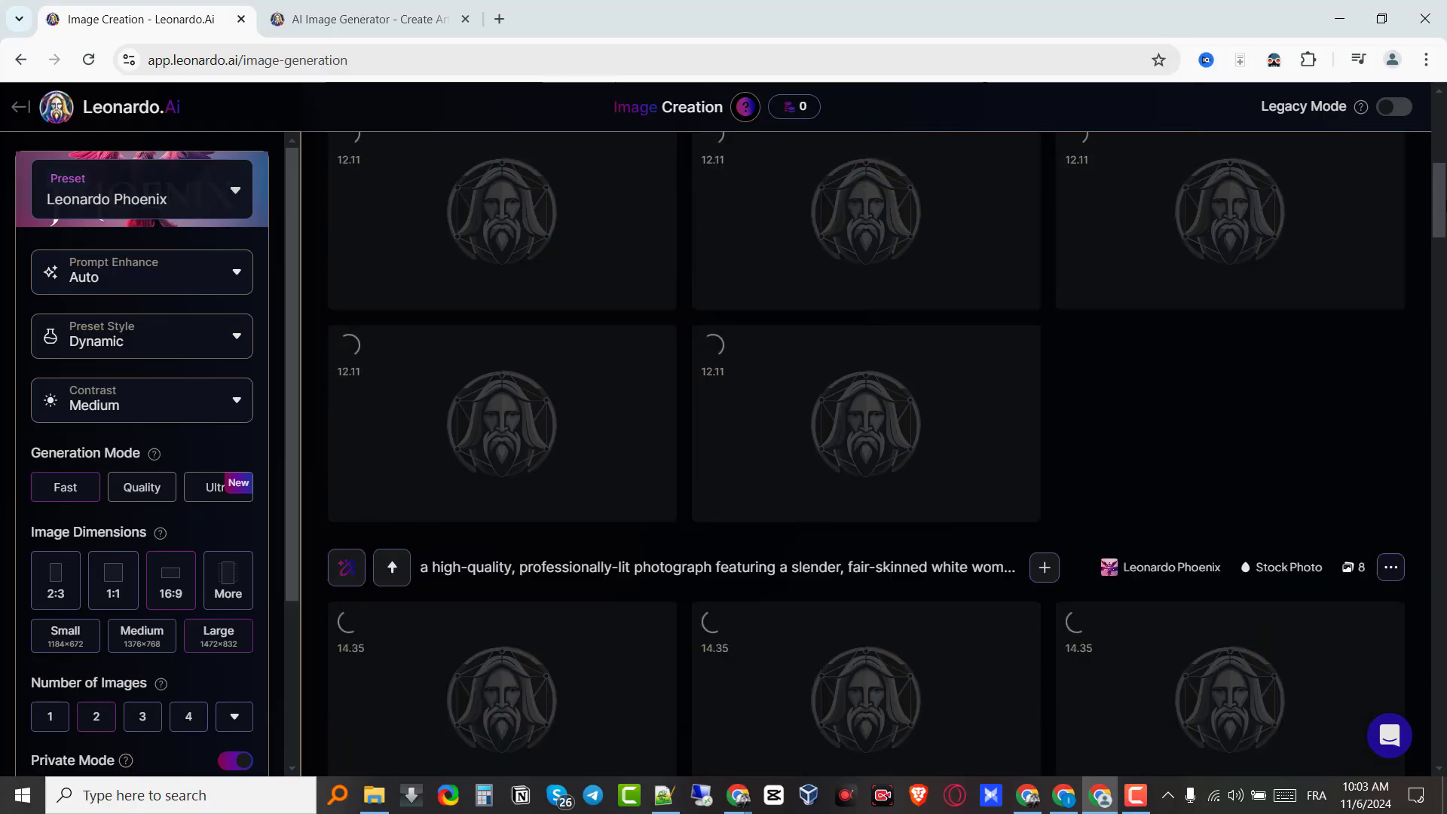
pyautogui.scroll(5, 434, 126)
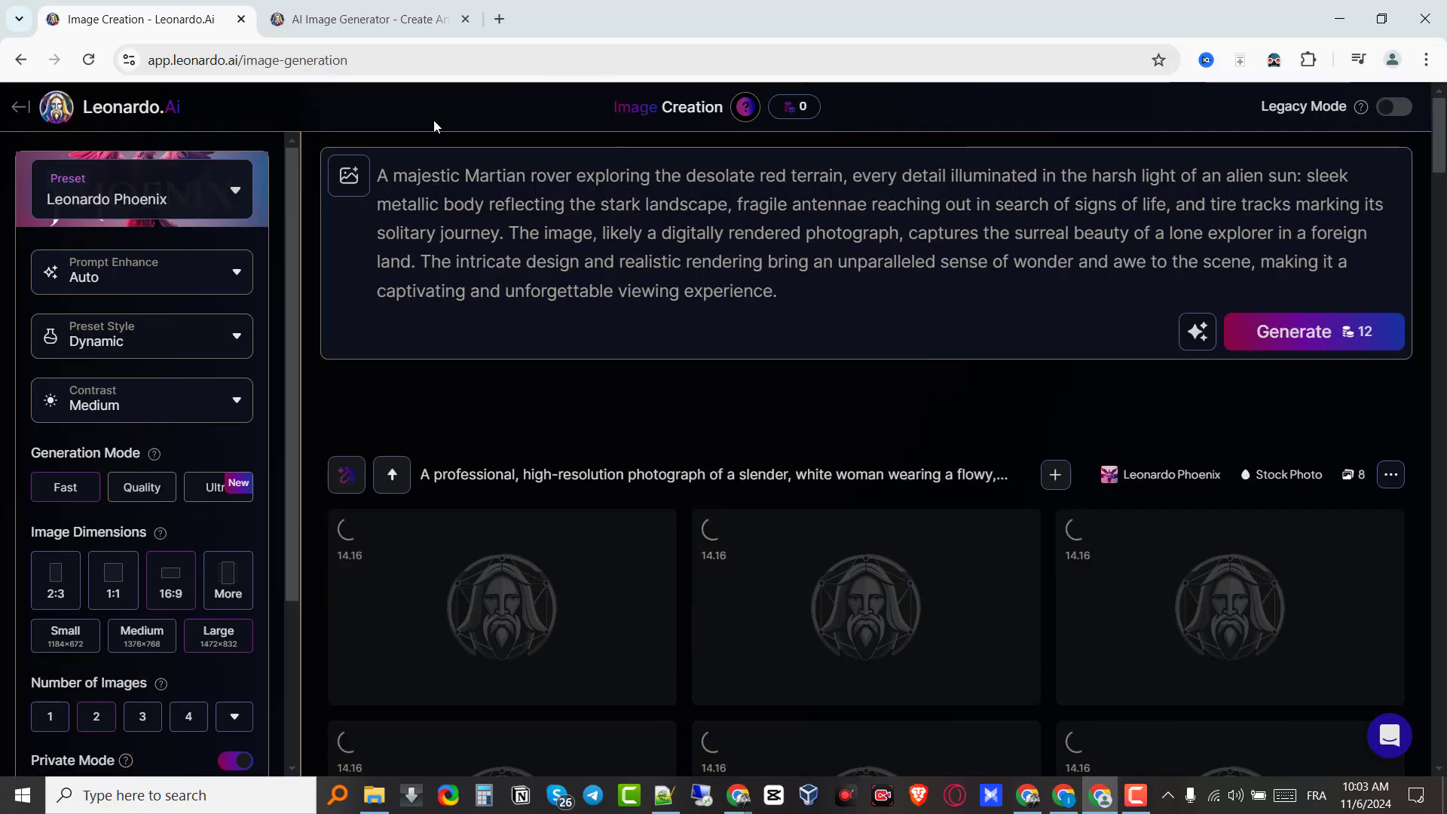
pyautogui.click(355, 18)
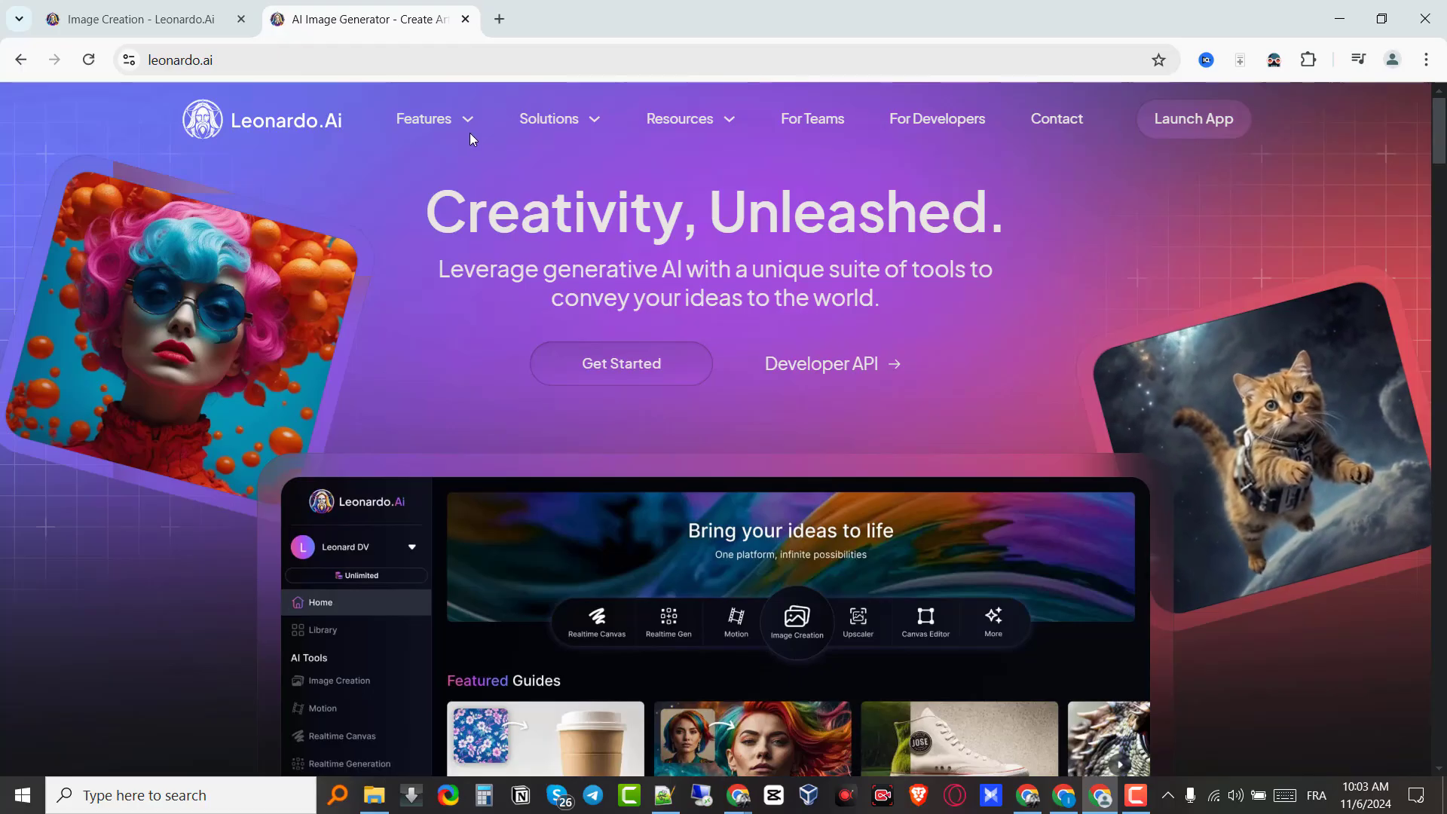
pyautogui.moveTo(464, 126)
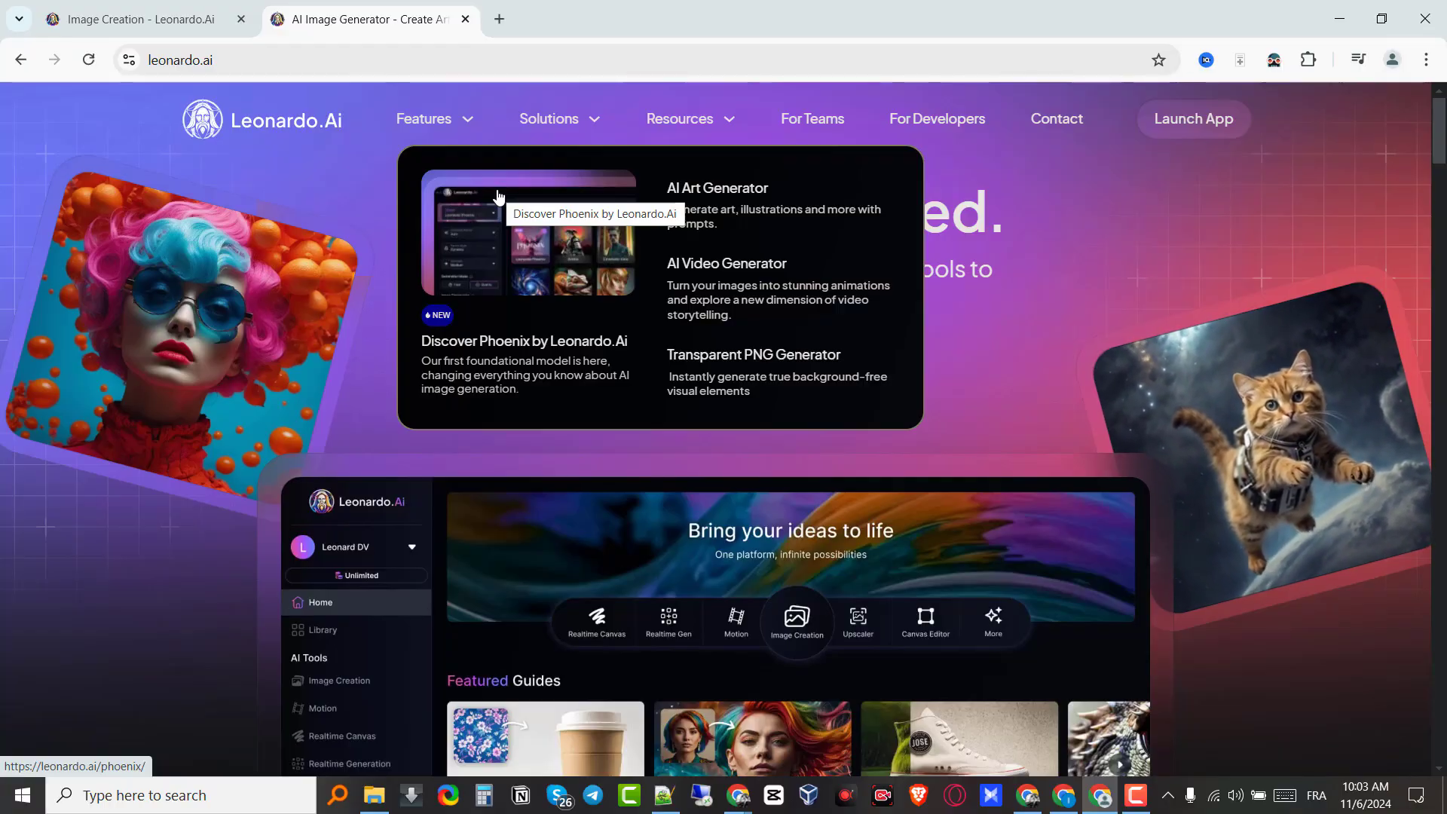
pyautogui.click(219, 8)
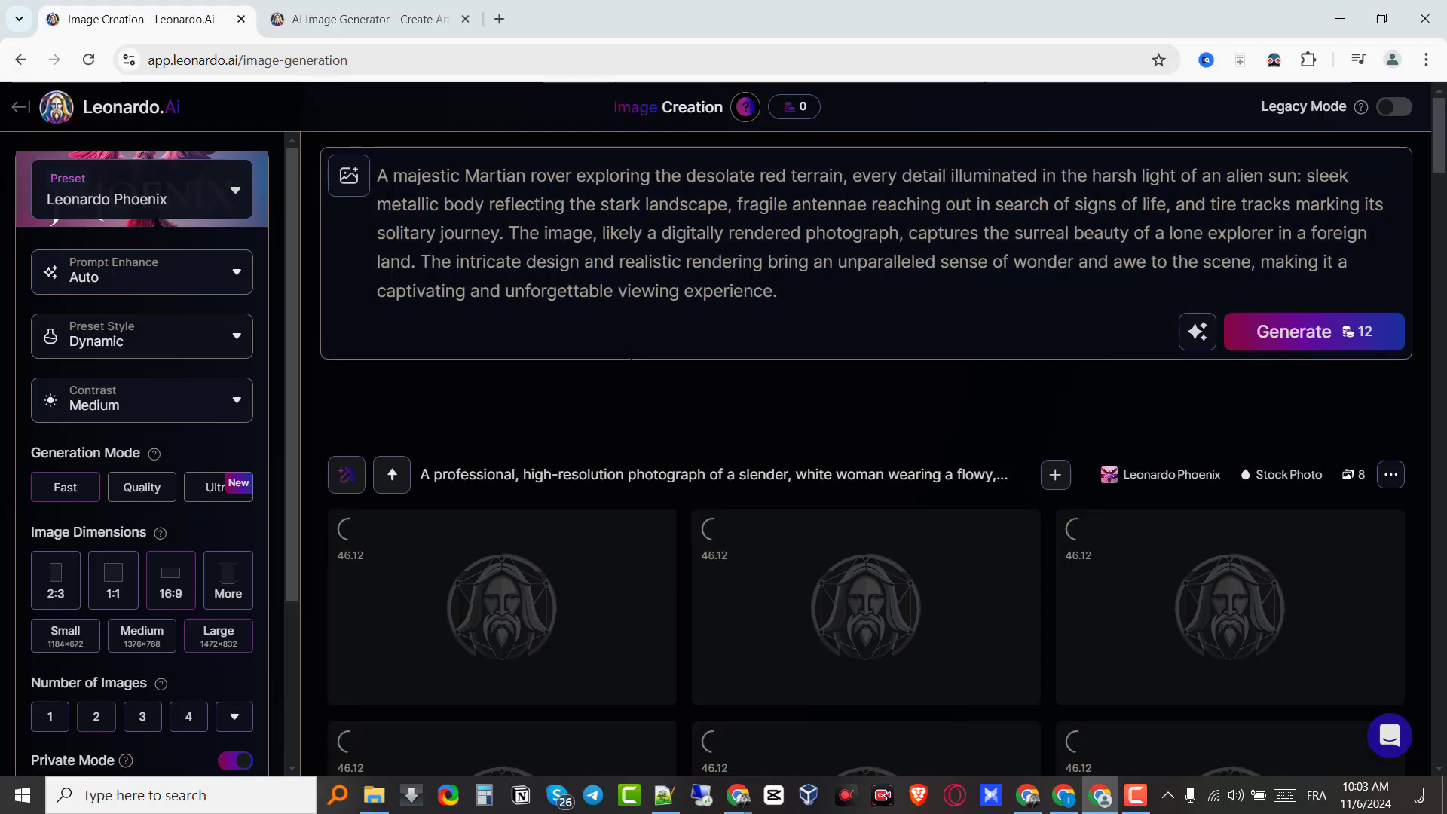
# Step: Go to the app's home page and browse the Community Creations gallery
pyautogui.click(27, 109)
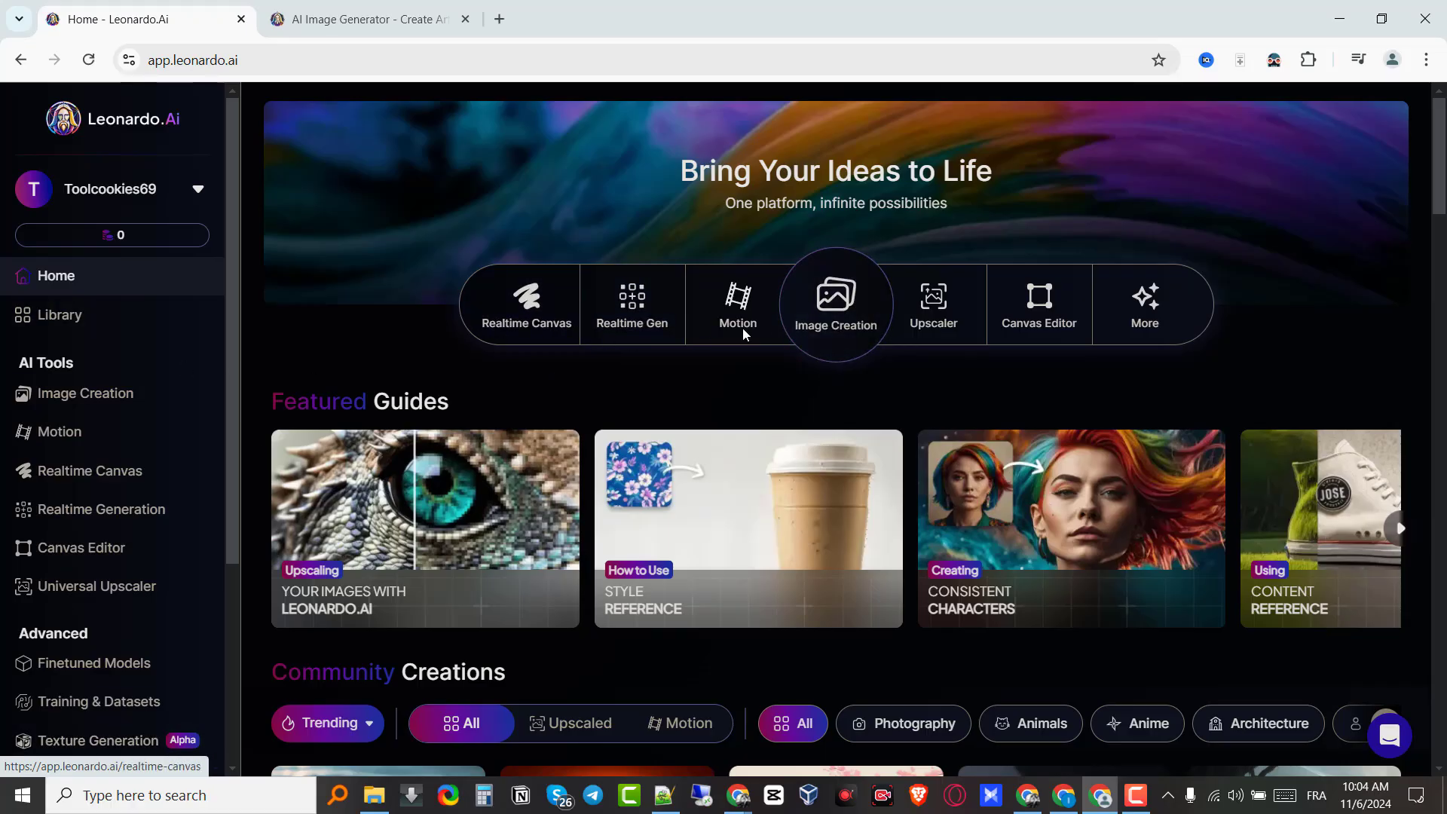
pyautogui.scroll(-7, 1440, 305)
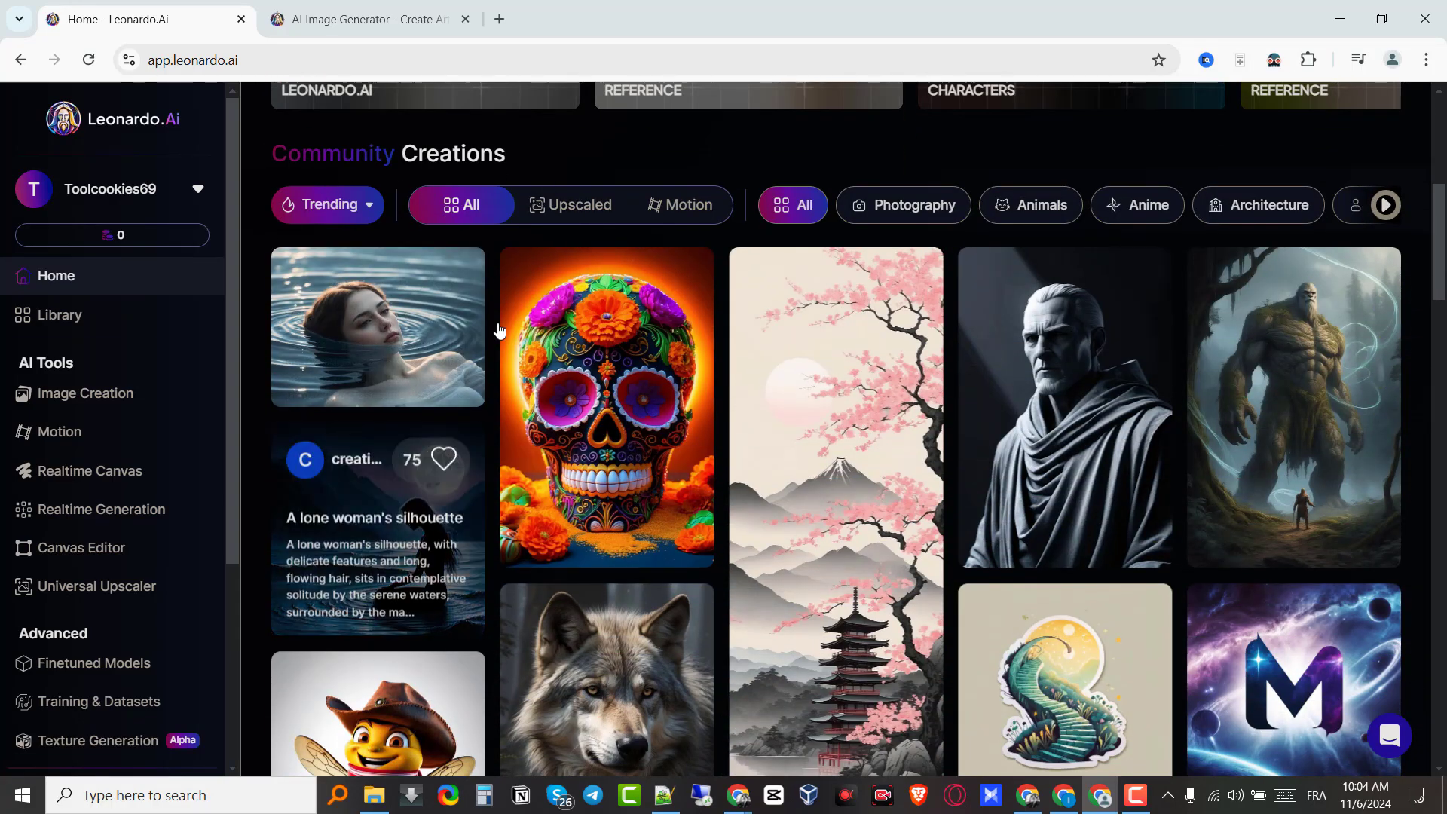
pyautogui.scroll(-20, 1295, 407)
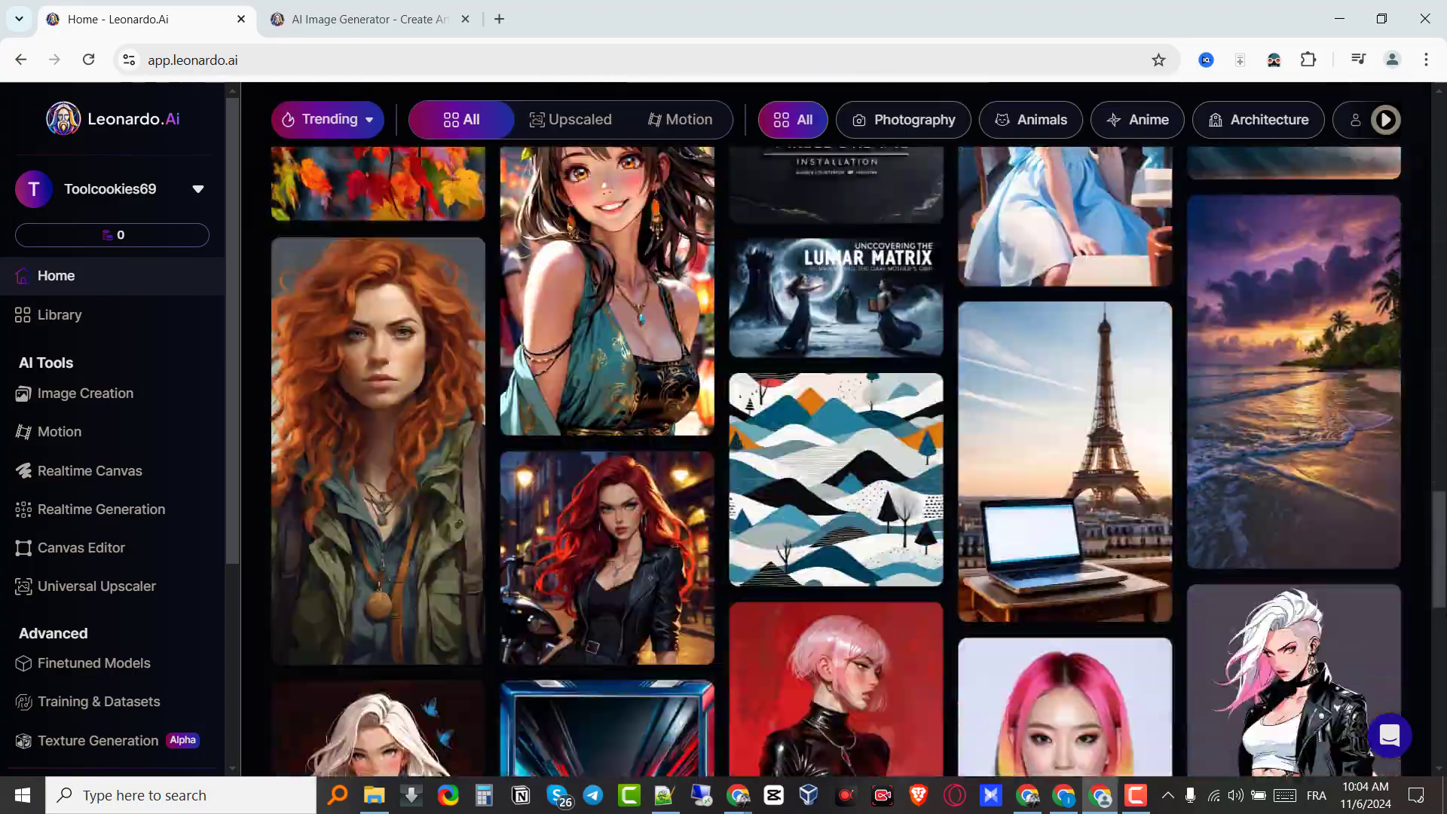
pyautogui.press('Home')
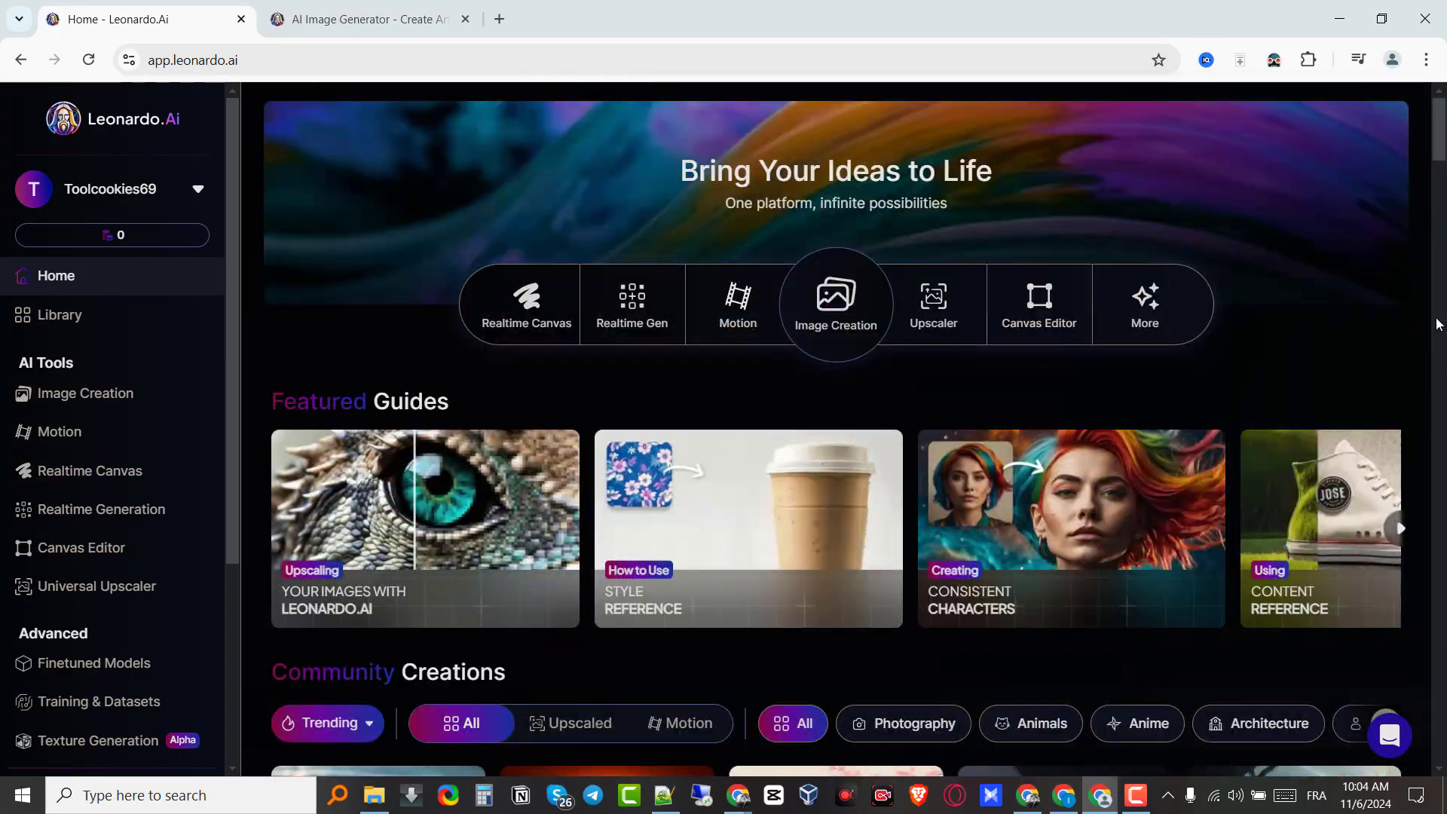
pyautogui.scroll(-8, 596, 351)
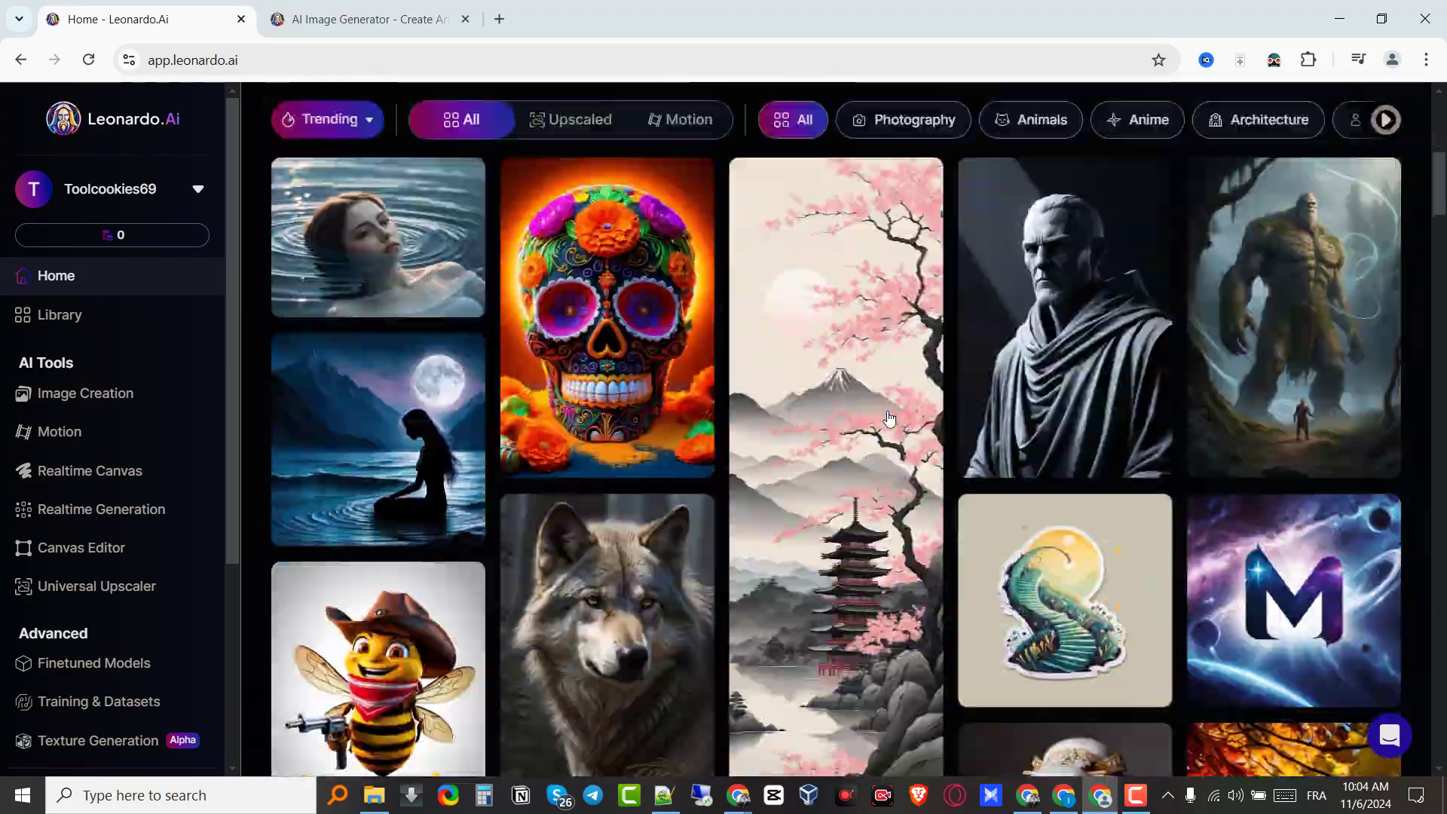
# Step: View the prompt details of the decorated sugar skull creation, close them, and look over the home page again
pyautogui.click(596, 350)
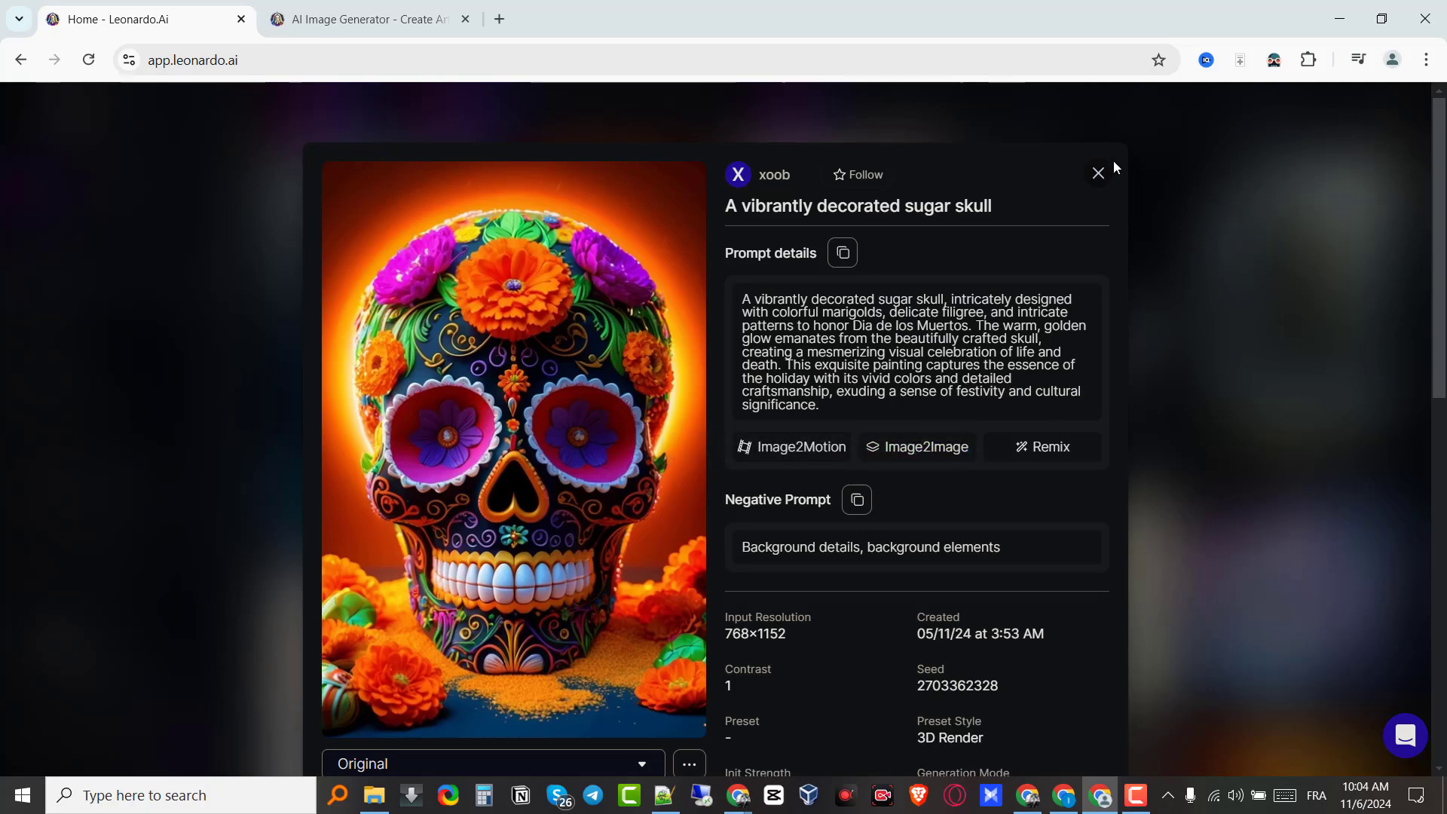
pyautogui.click(1100, 174)
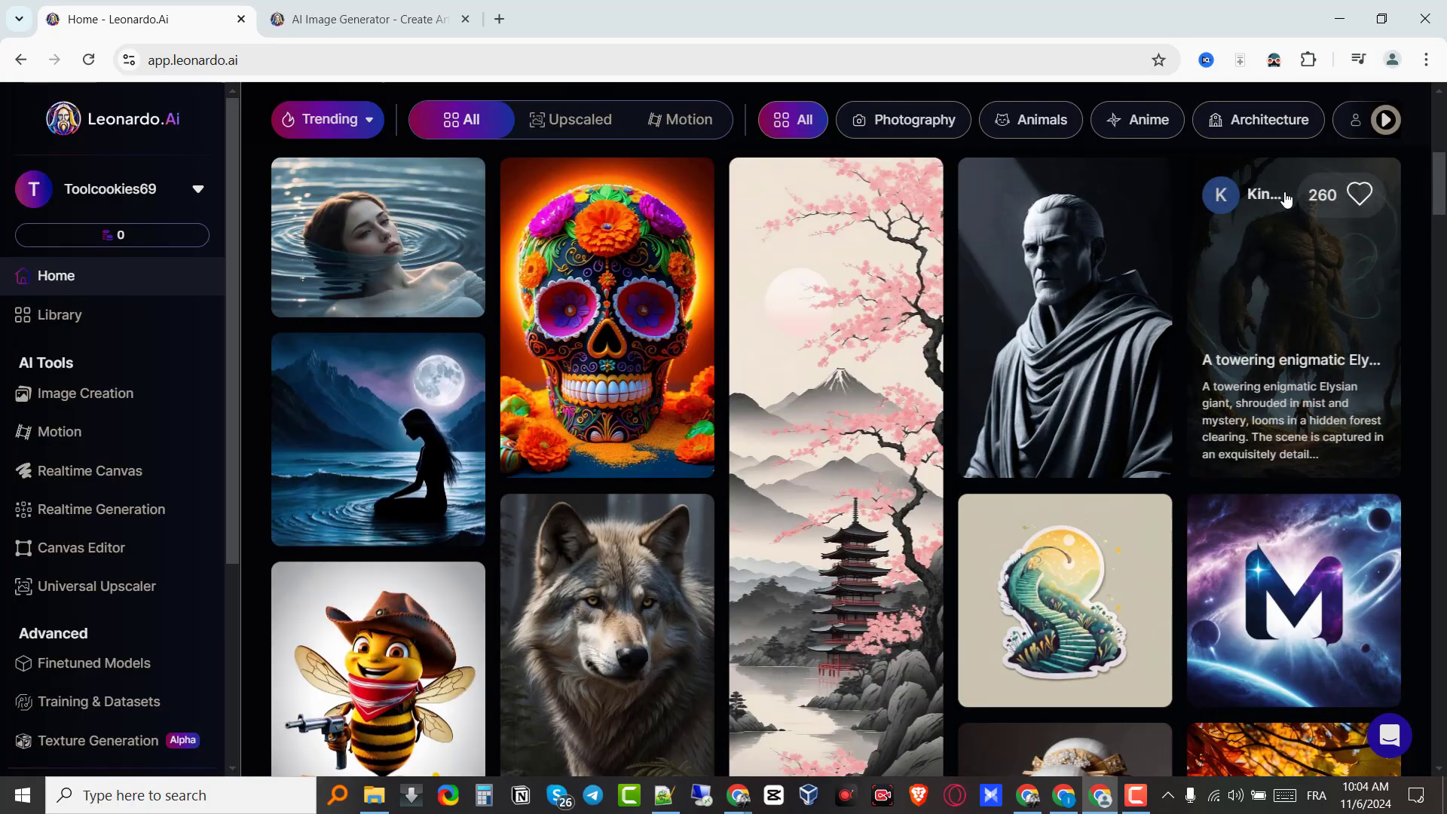
pyautogui.scroll(7, 836, 430)
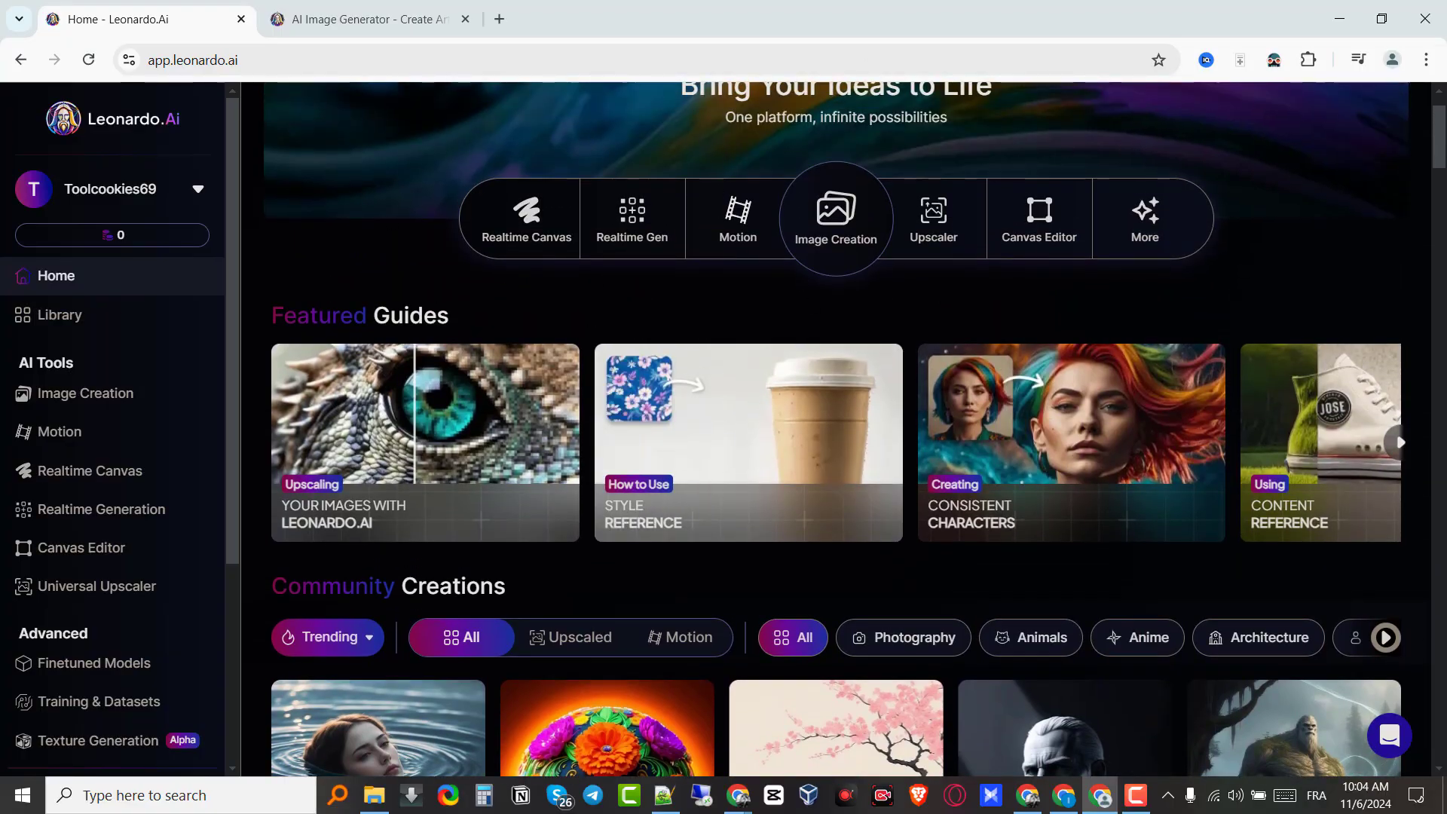
pyautogui.scroll(-7, 606, 264)
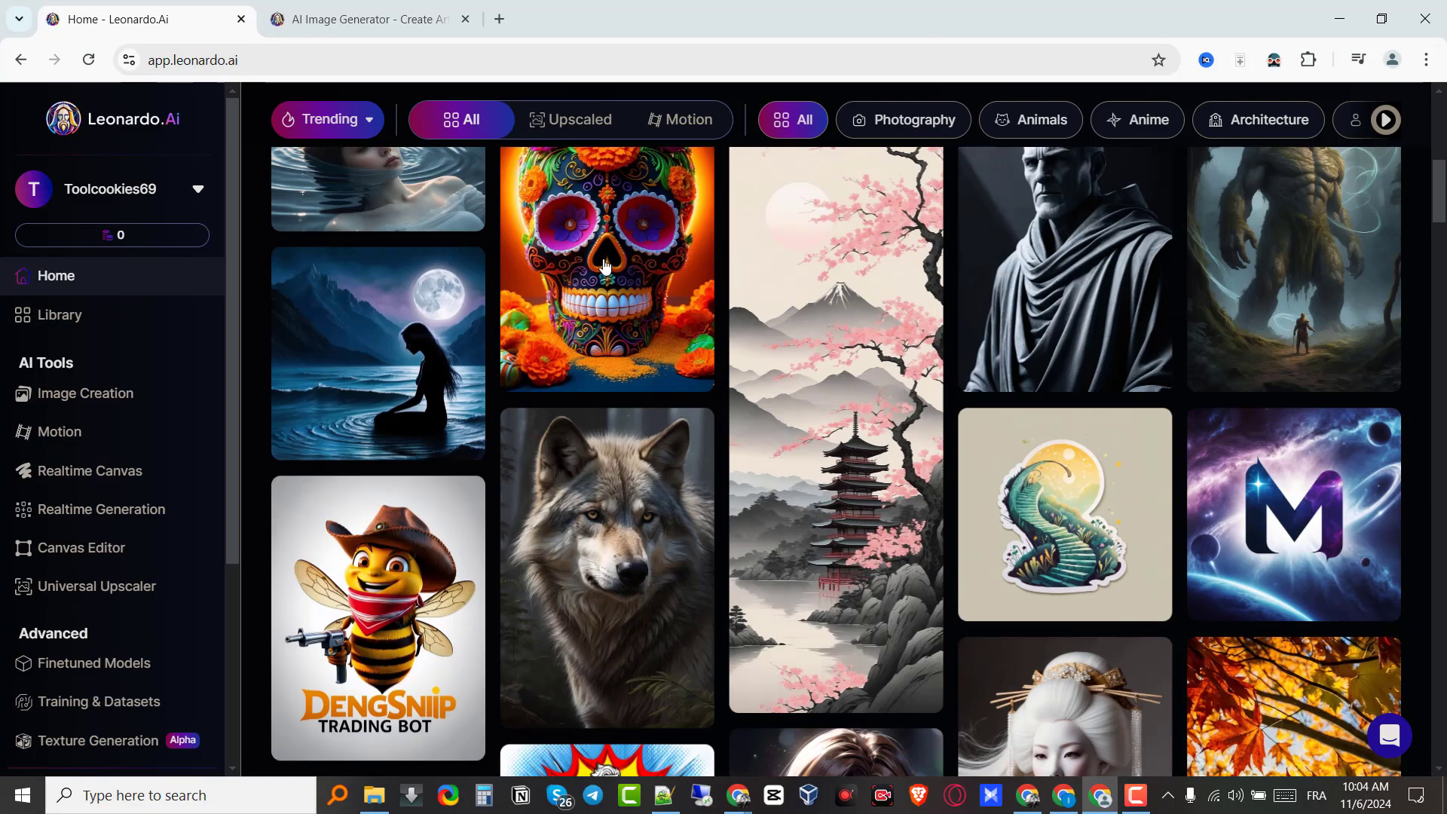
# Step: Open the Image Creation tool and bring up its platform presets, including the complete preset list
pyautogui.click(199, 396)
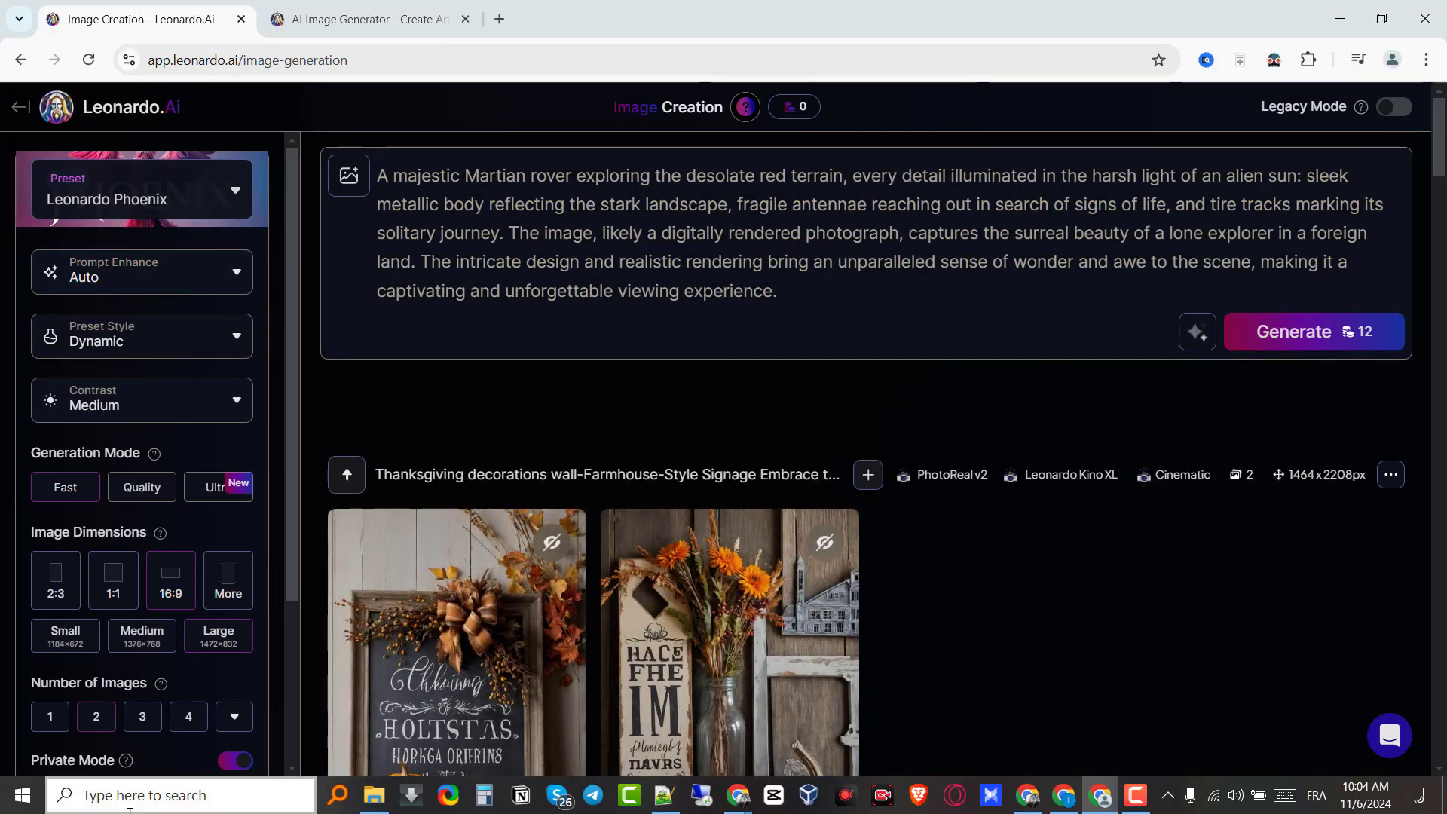
pyautogui.moveTo(152, 443)
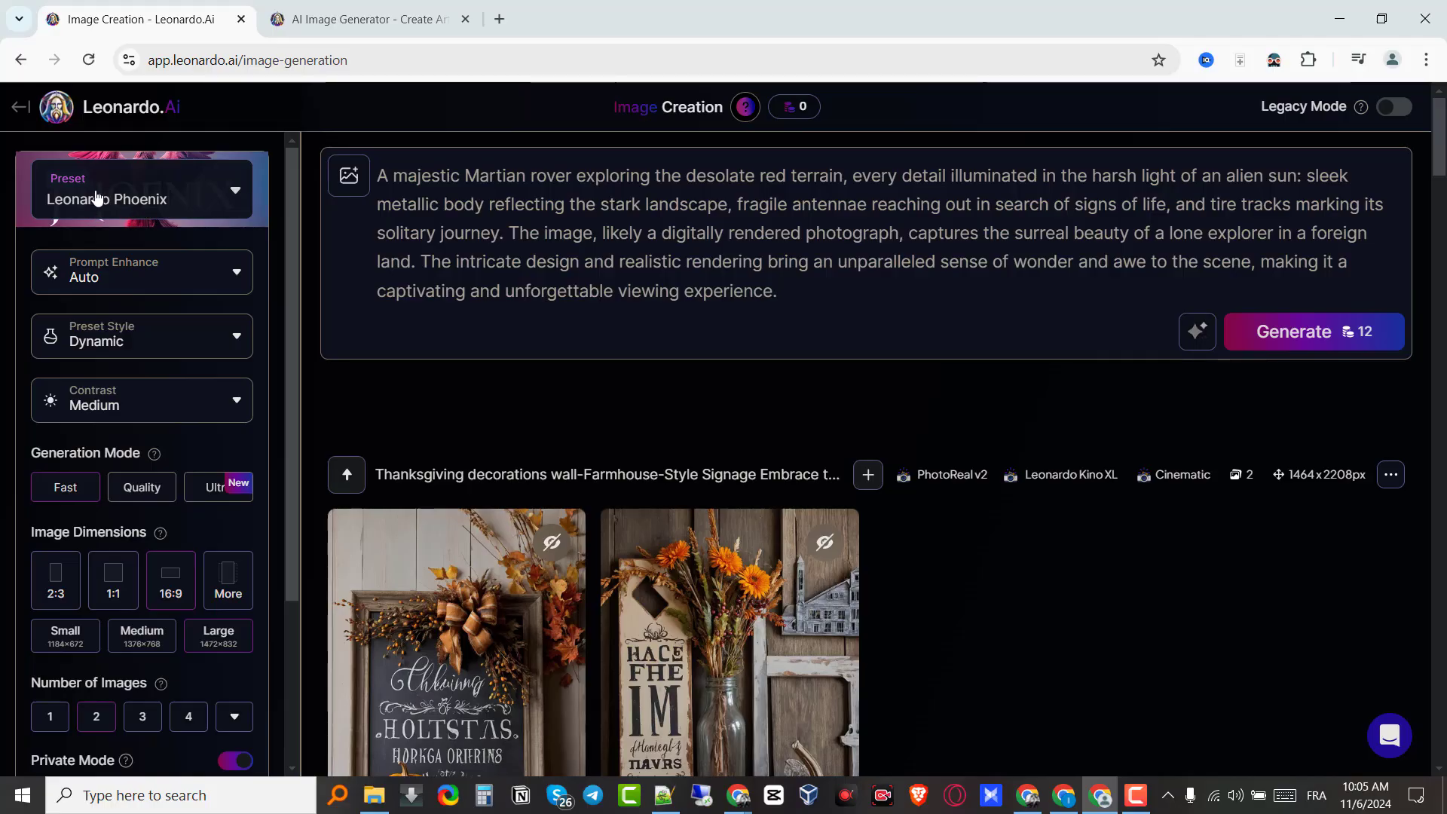
pyautogui.click(167, 200)
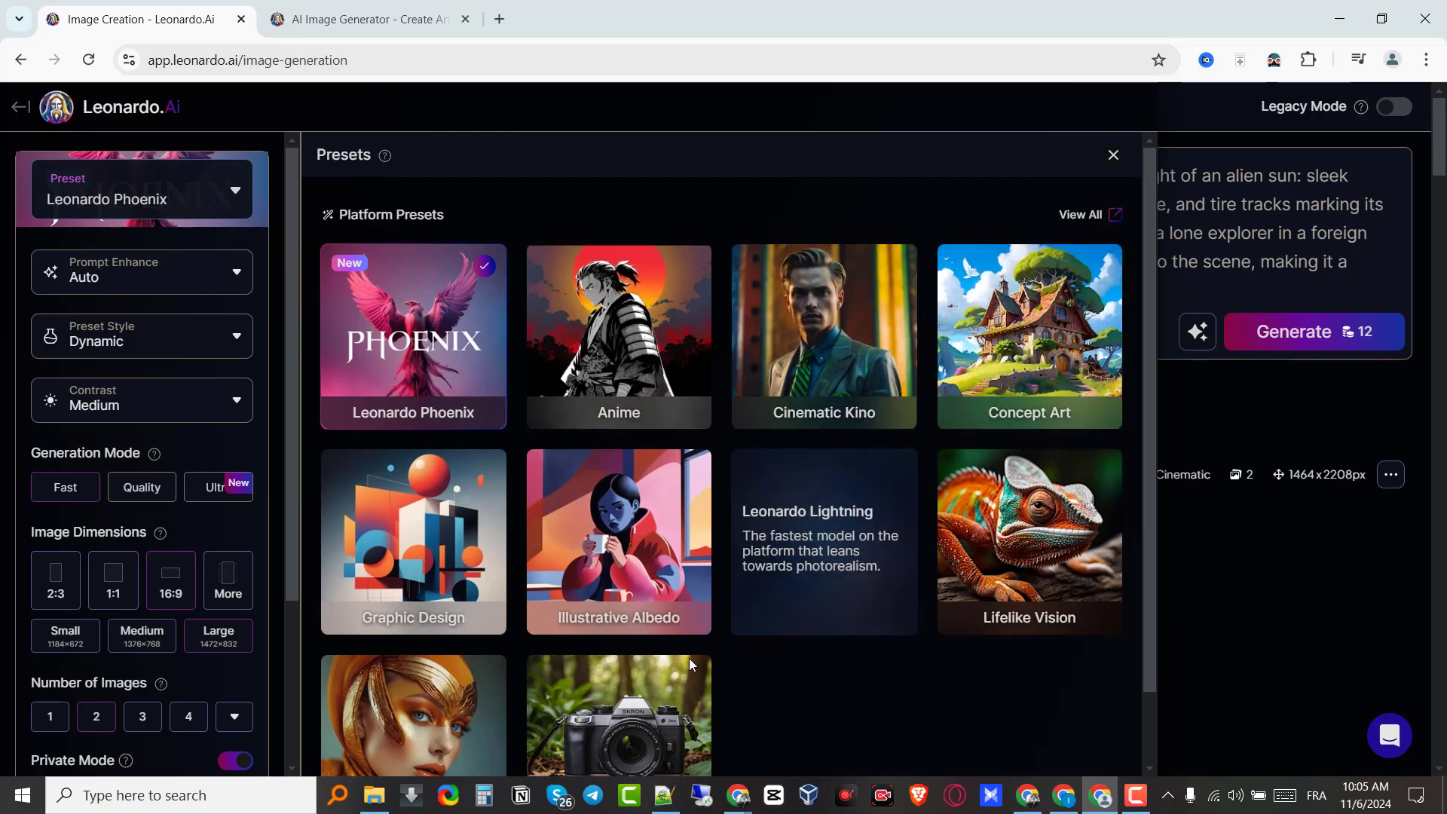
pyautogui.click(1096, 216)
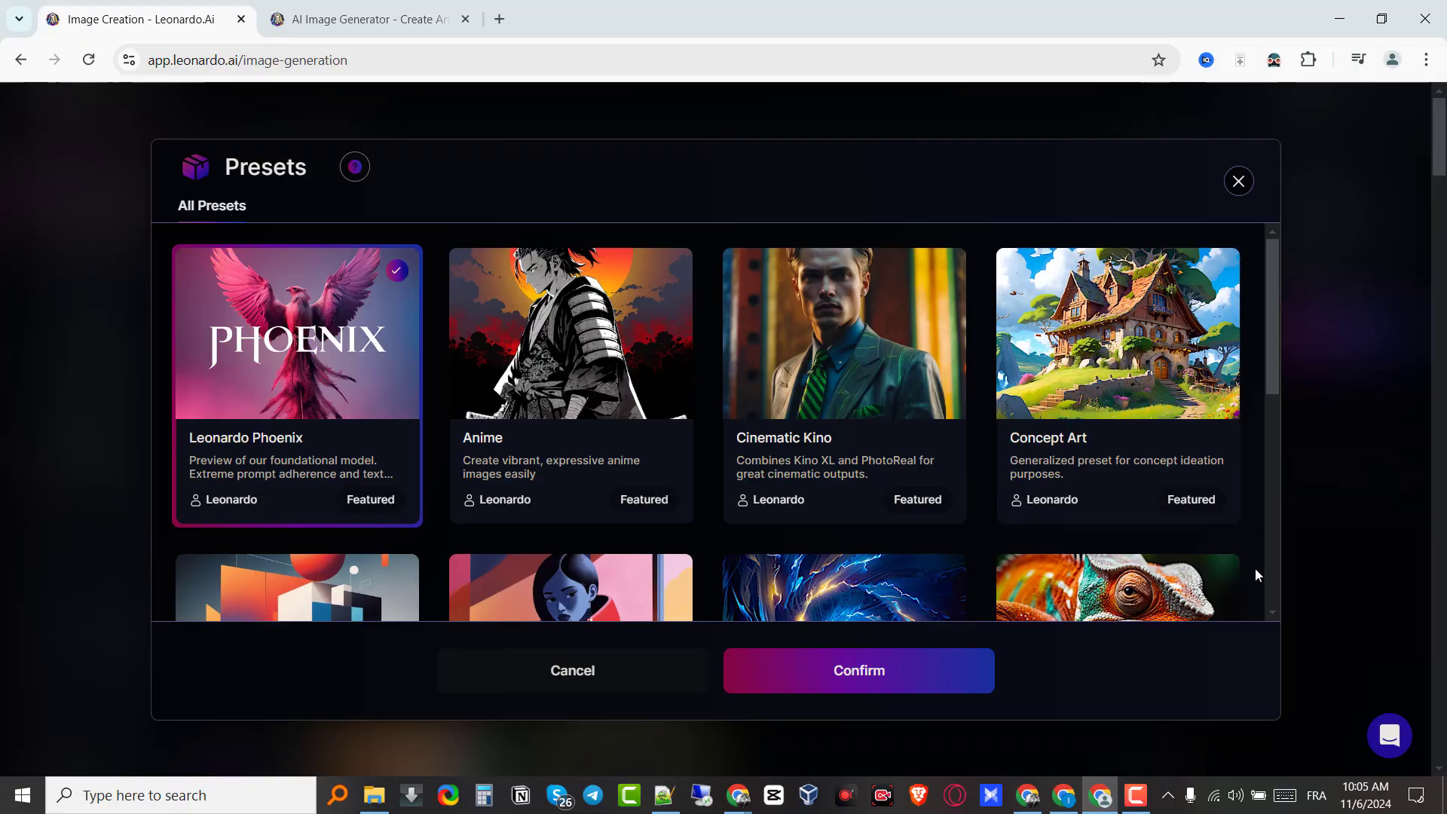
pyautogui.click(1282, 550)
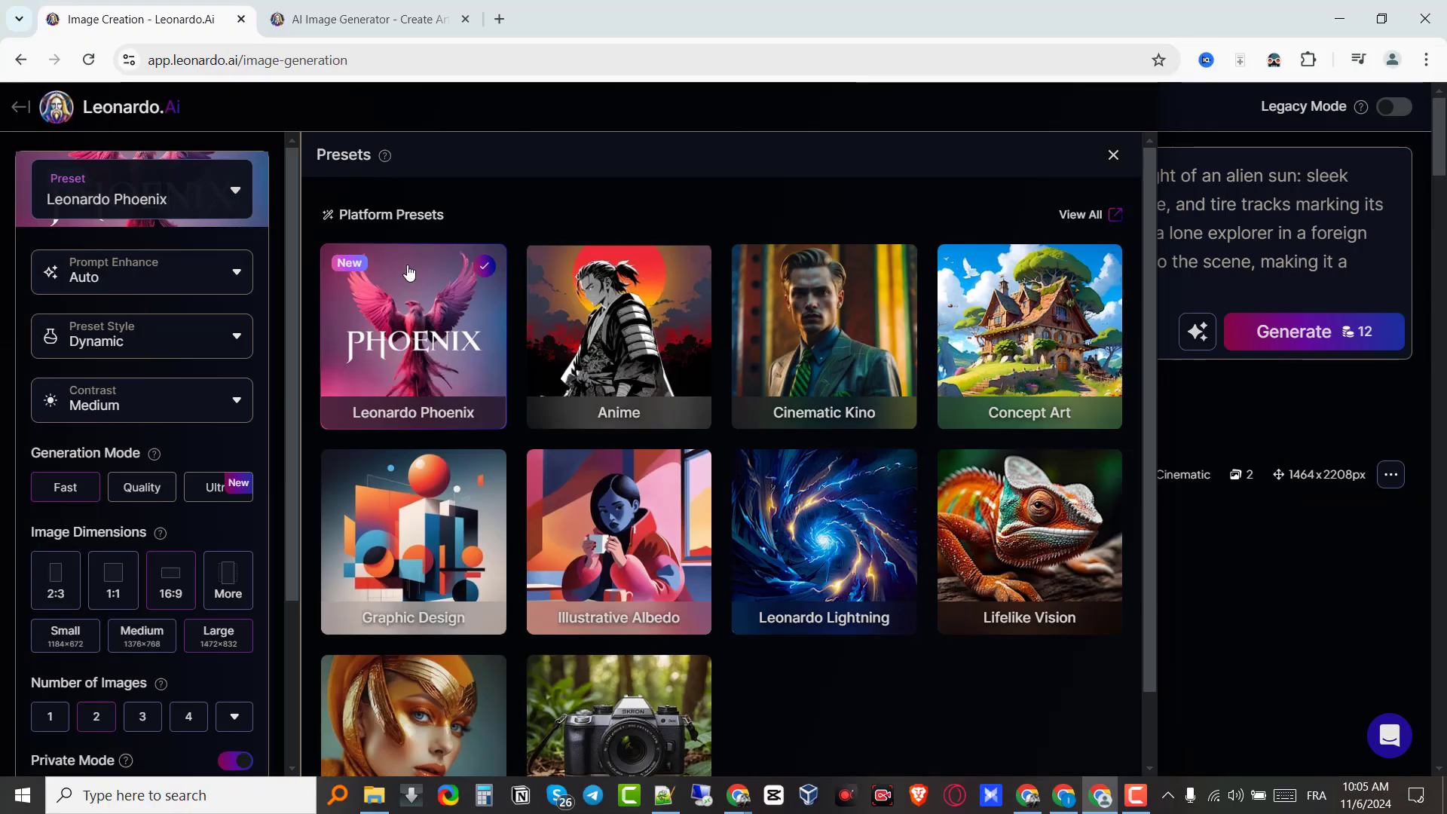
# Step: Review the available Prompt Enhance options without changing the setting
pyautogui.click(147, 279)
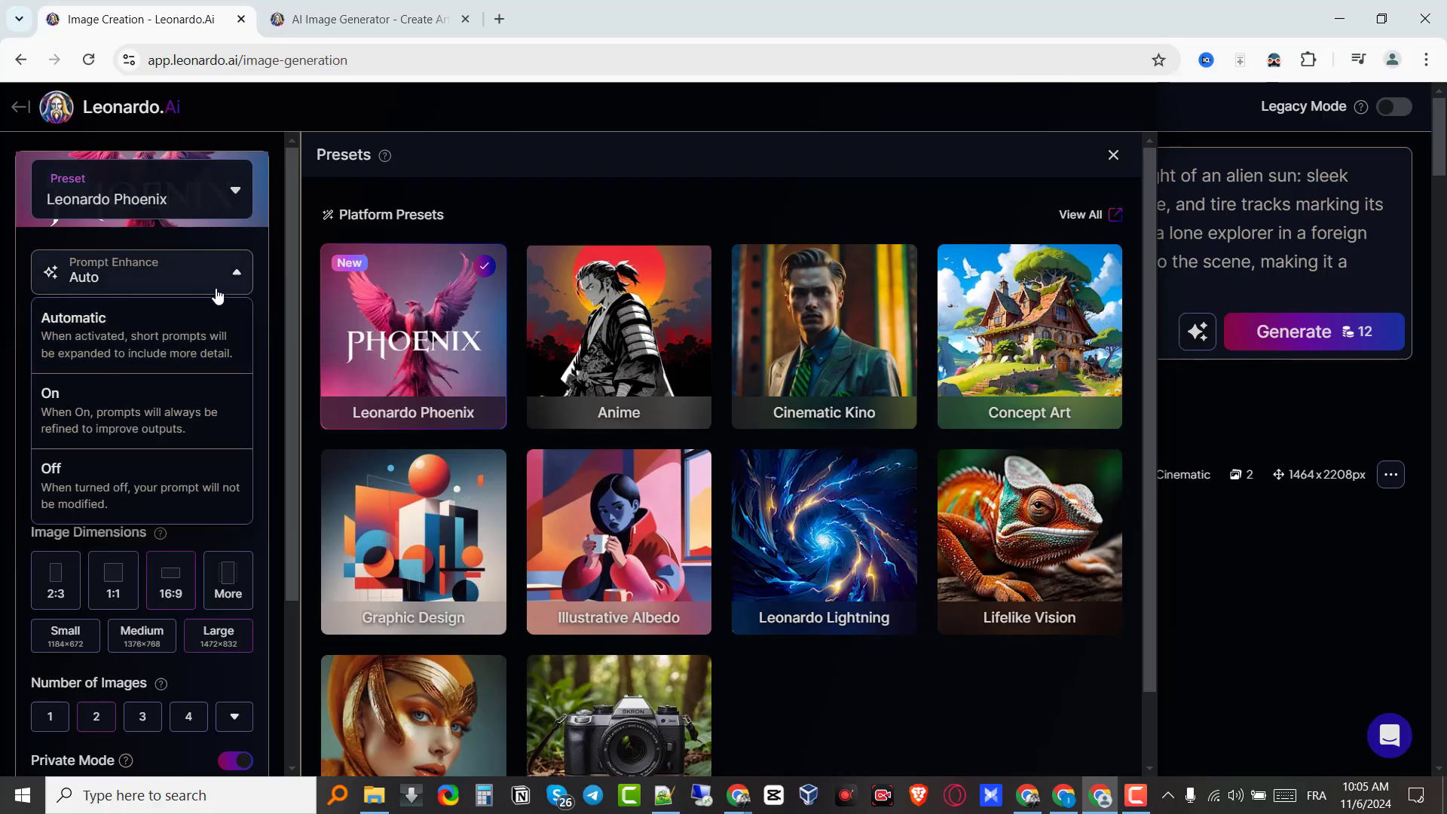
pyautogui.click(195, 281)
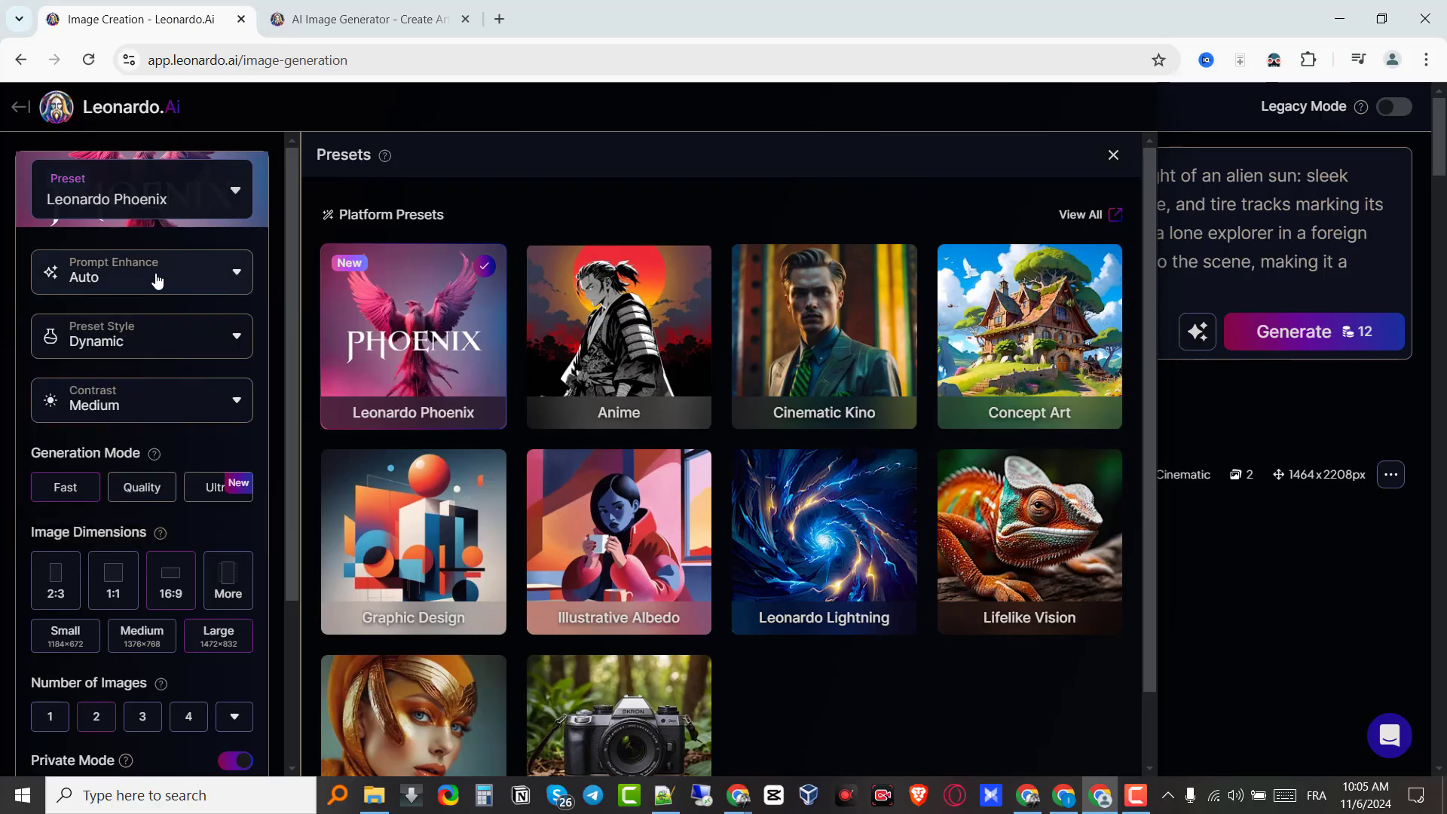
pyautogui.click(158, 280)
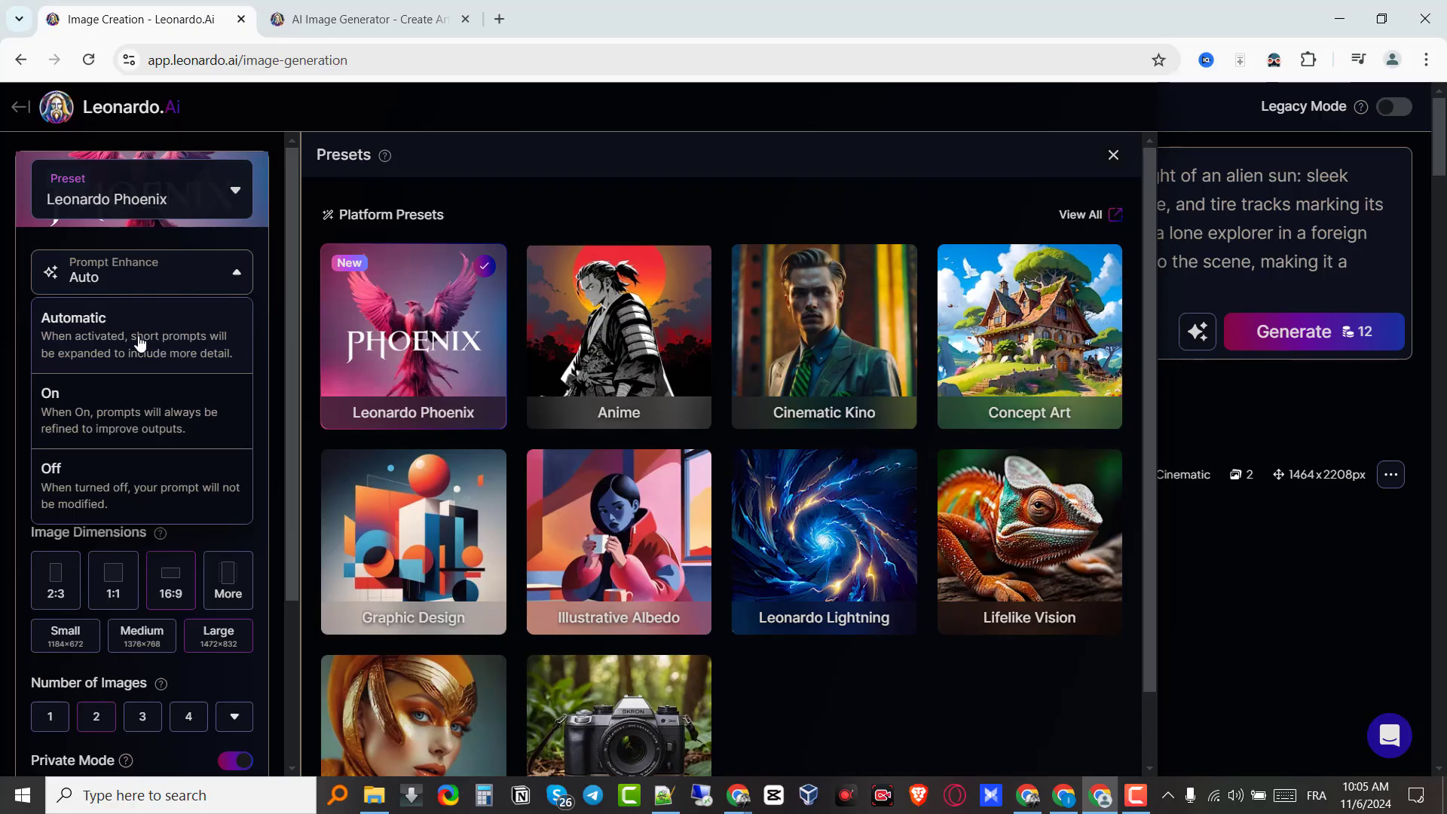
pyautogui.click(146, 280)
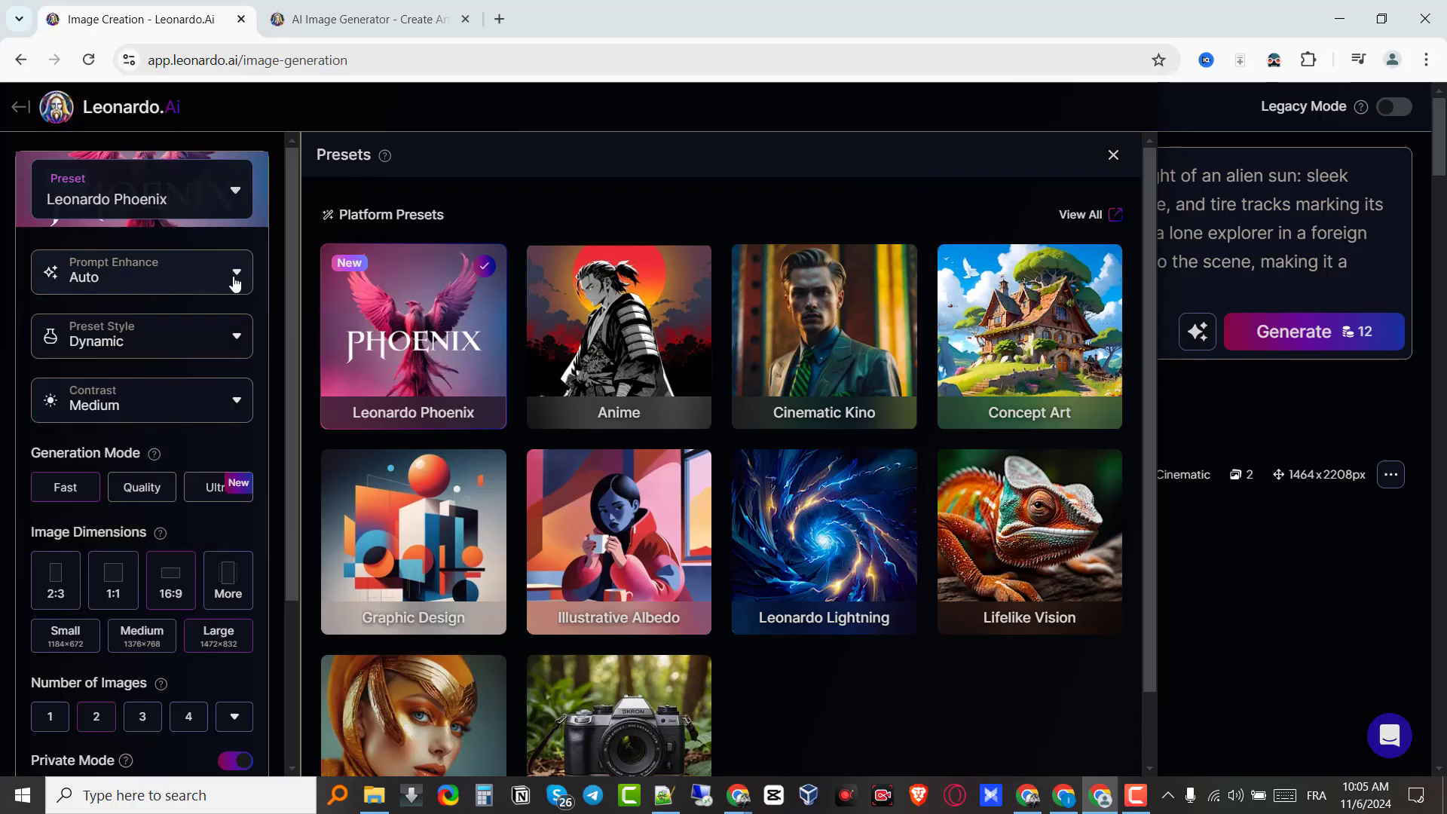
# Step: Look through the full list of Preset Style options and the Contrast levels without changing either setting
pyautogui.click(217, 353)
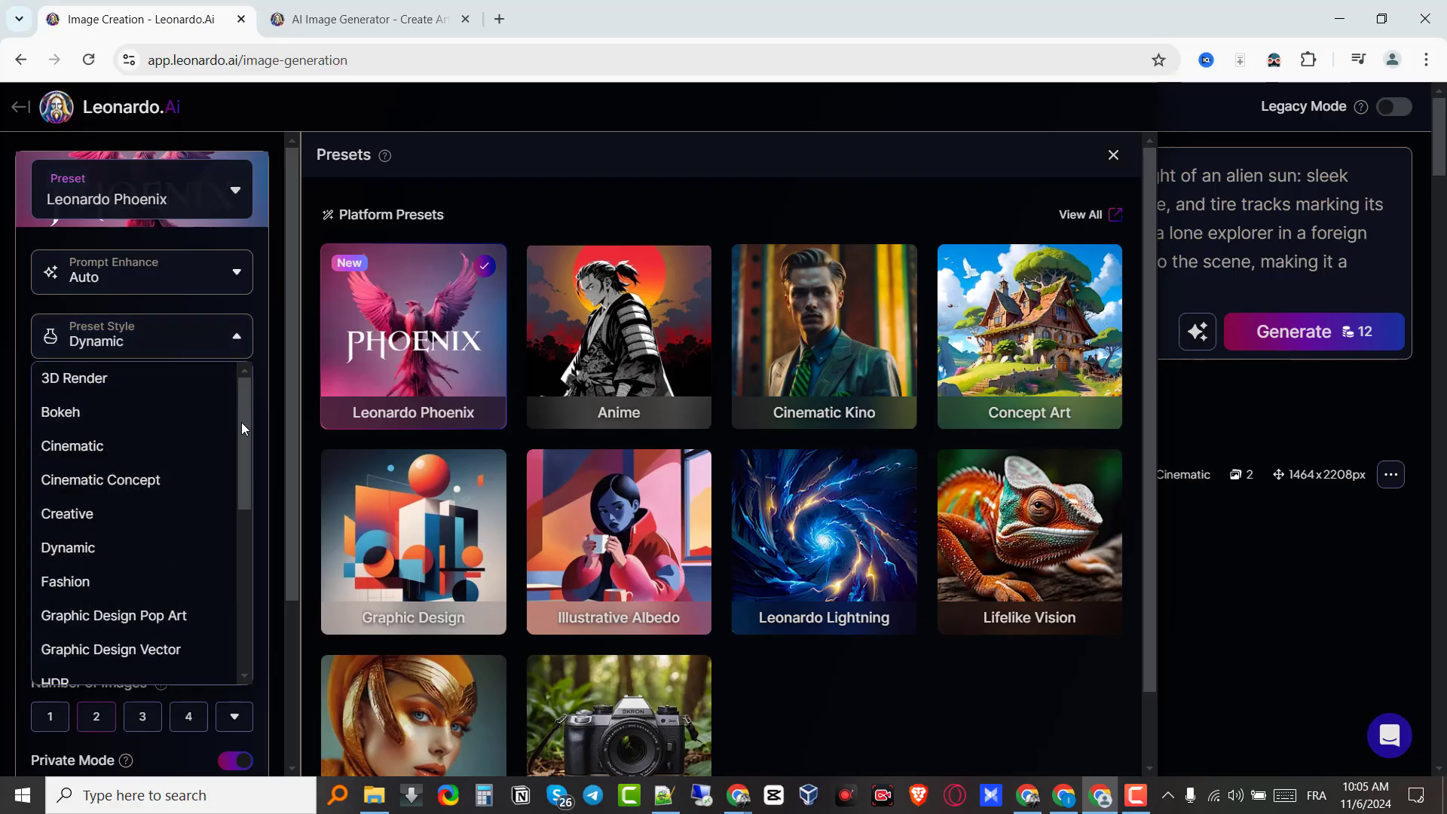
pyautogui.moveTo(245, 431); pyautogui.dragTo(222, 483)
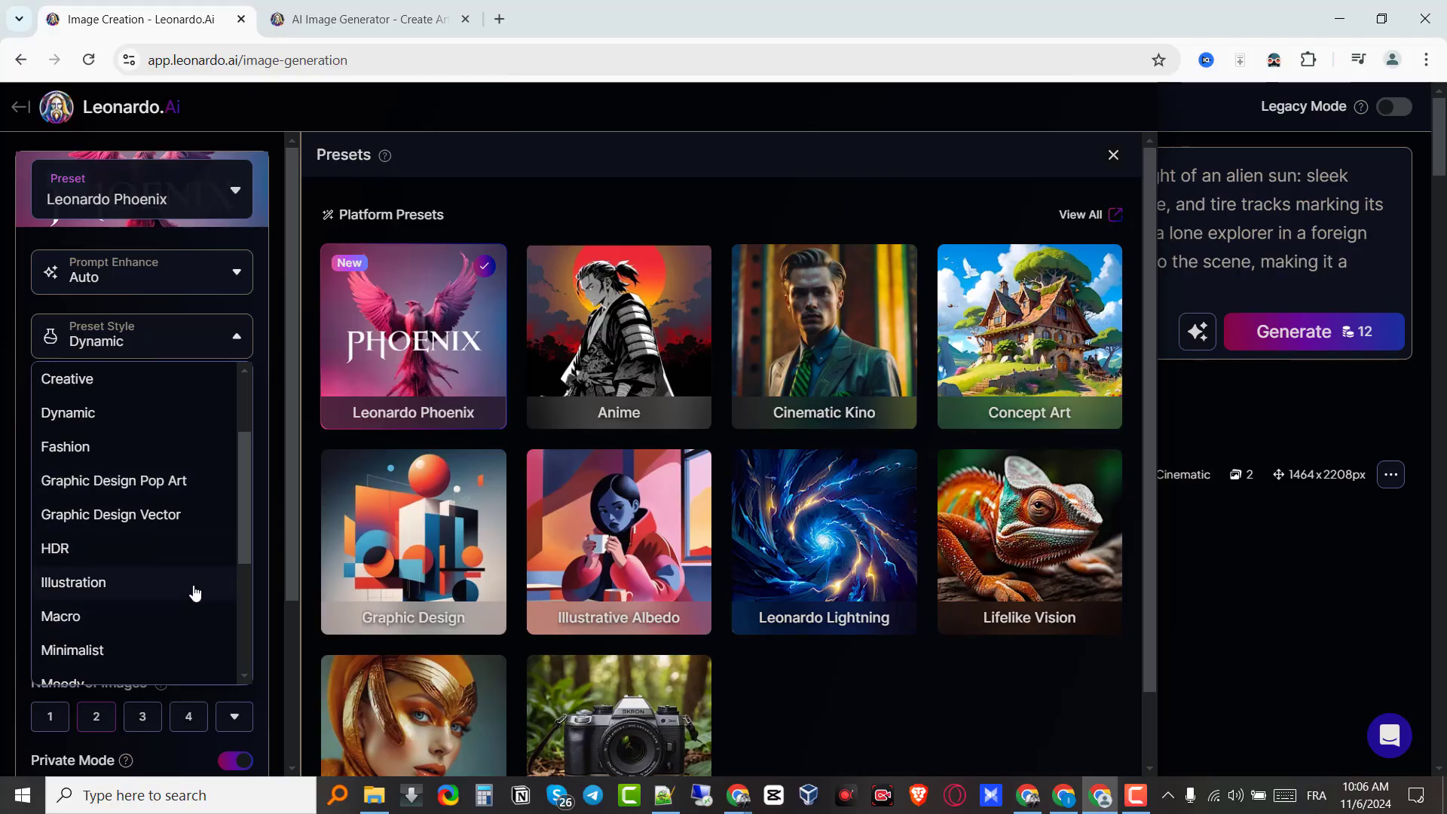
pyautogui.moveTo(241, 509); pyautogui.dragTo(250, 629)
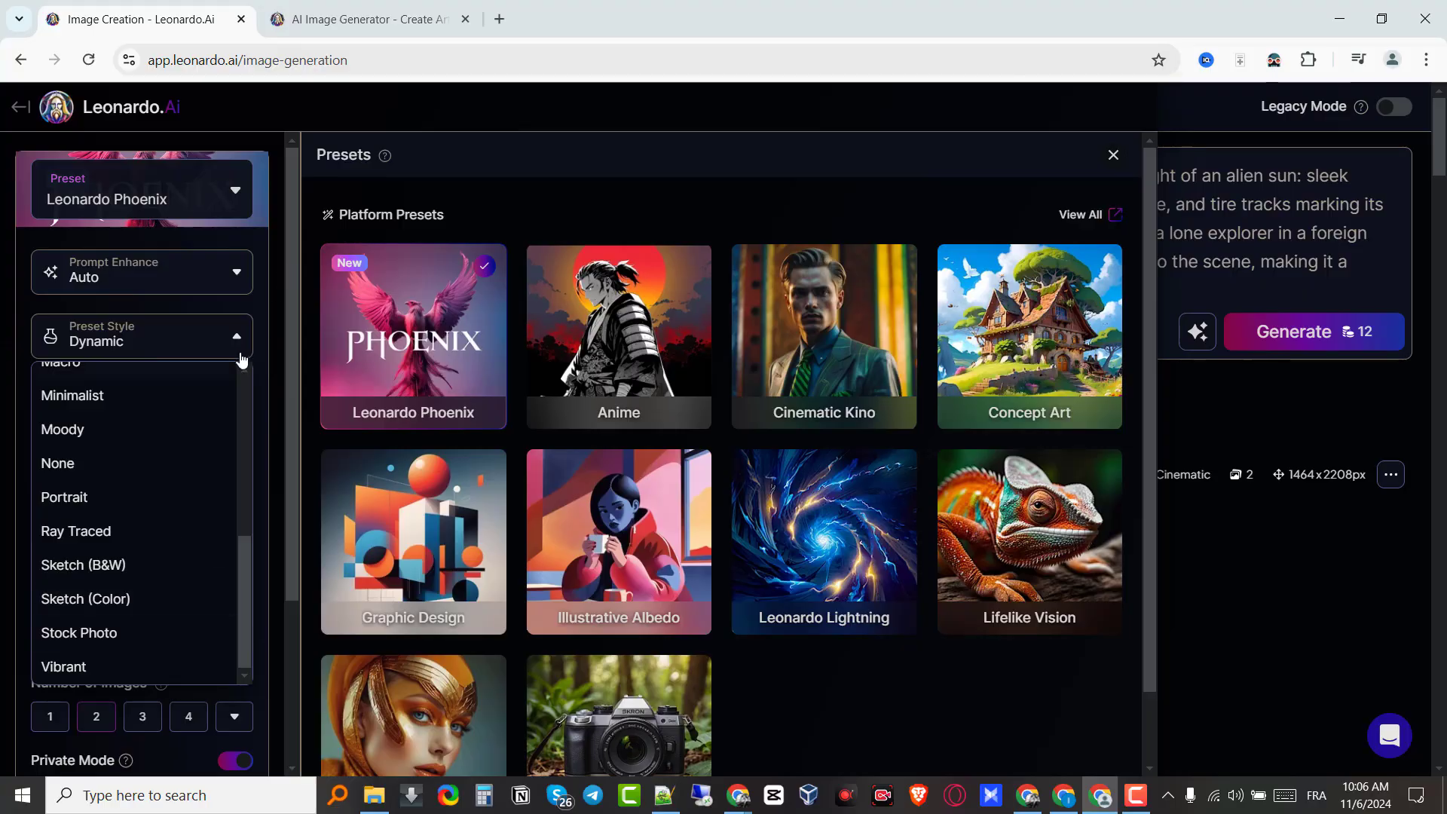
pyautogui.click(221, 321)
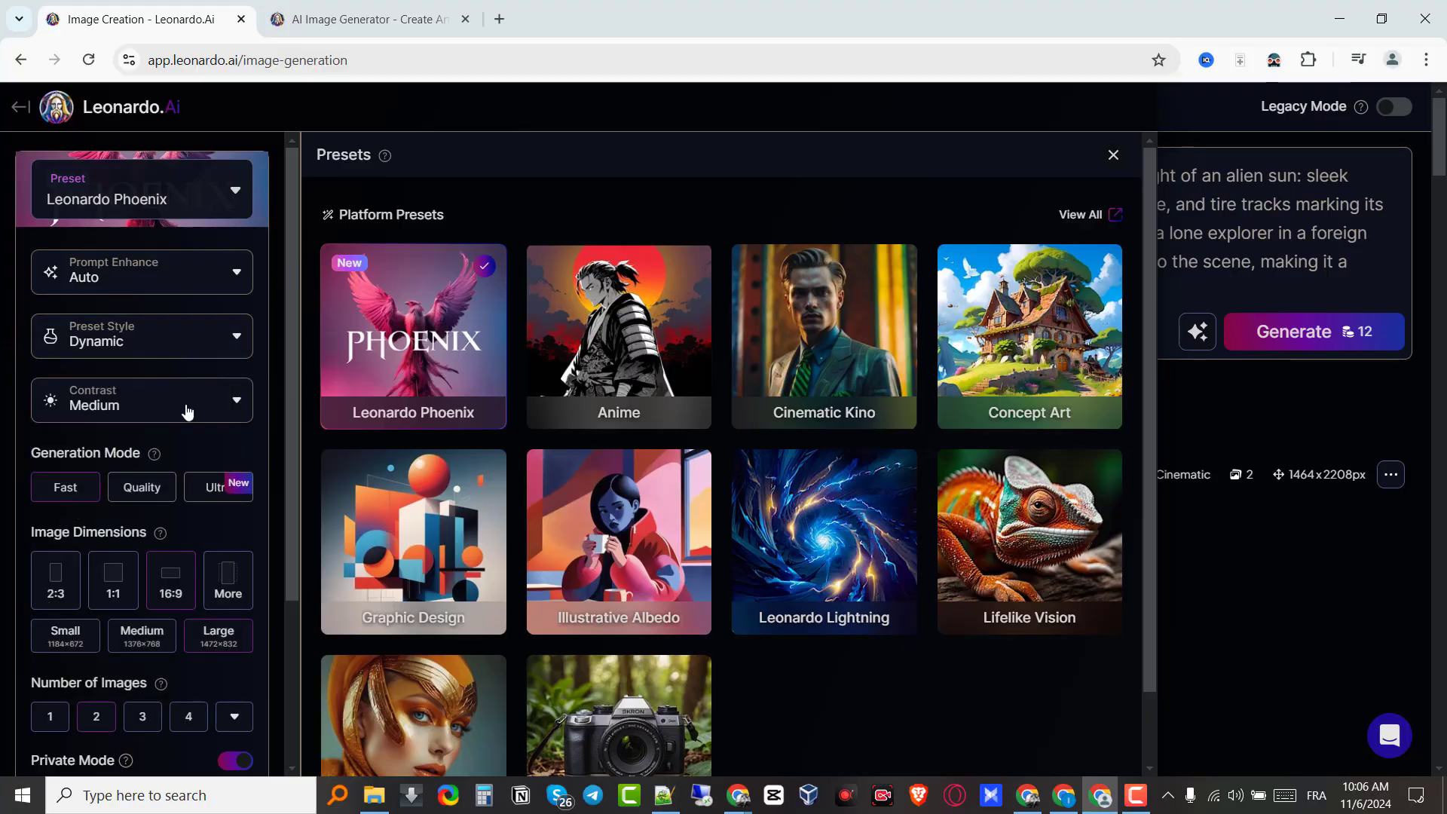
pyautogui.click(208, 406)
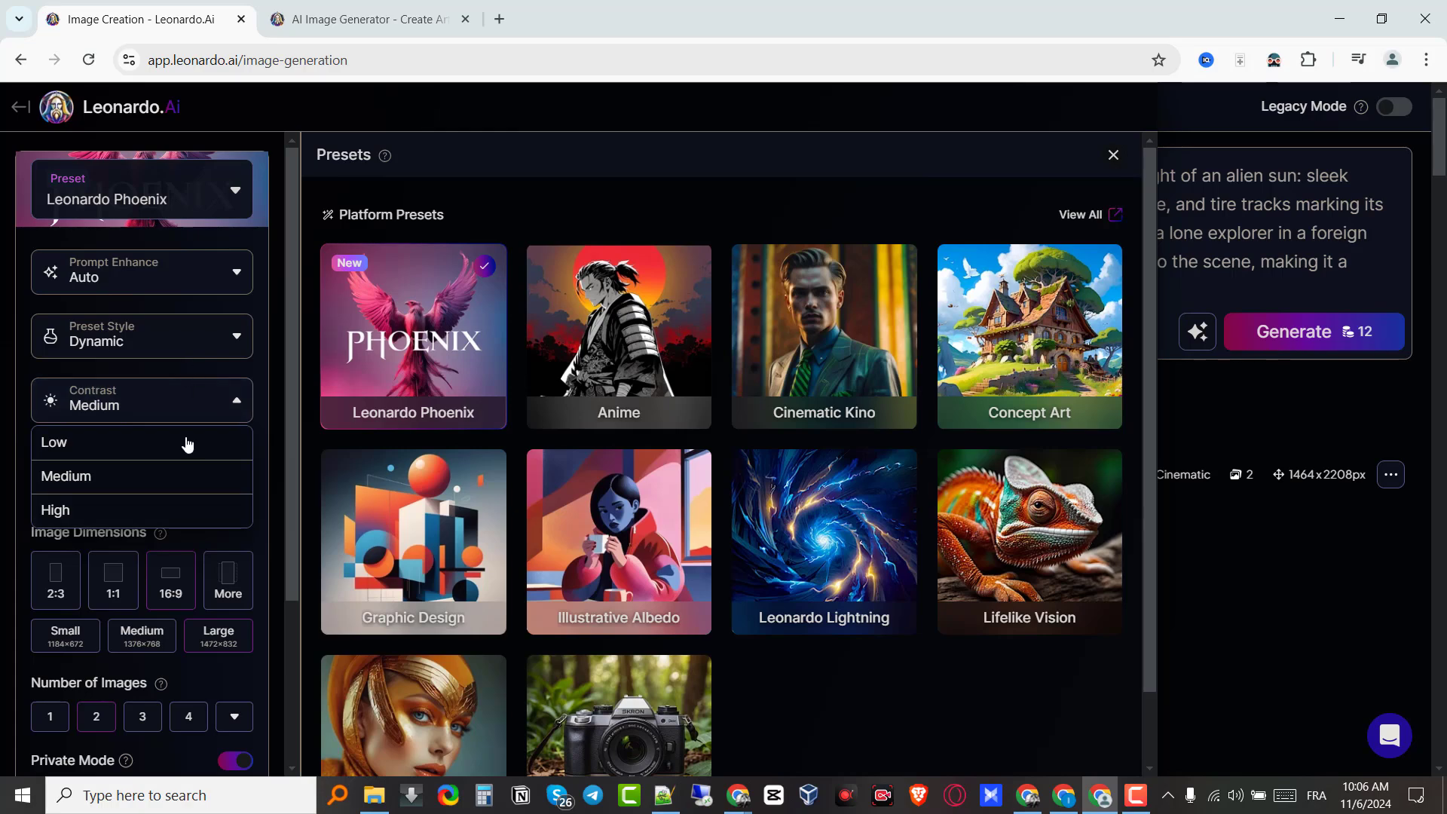
pyautogui.click(174, 398)
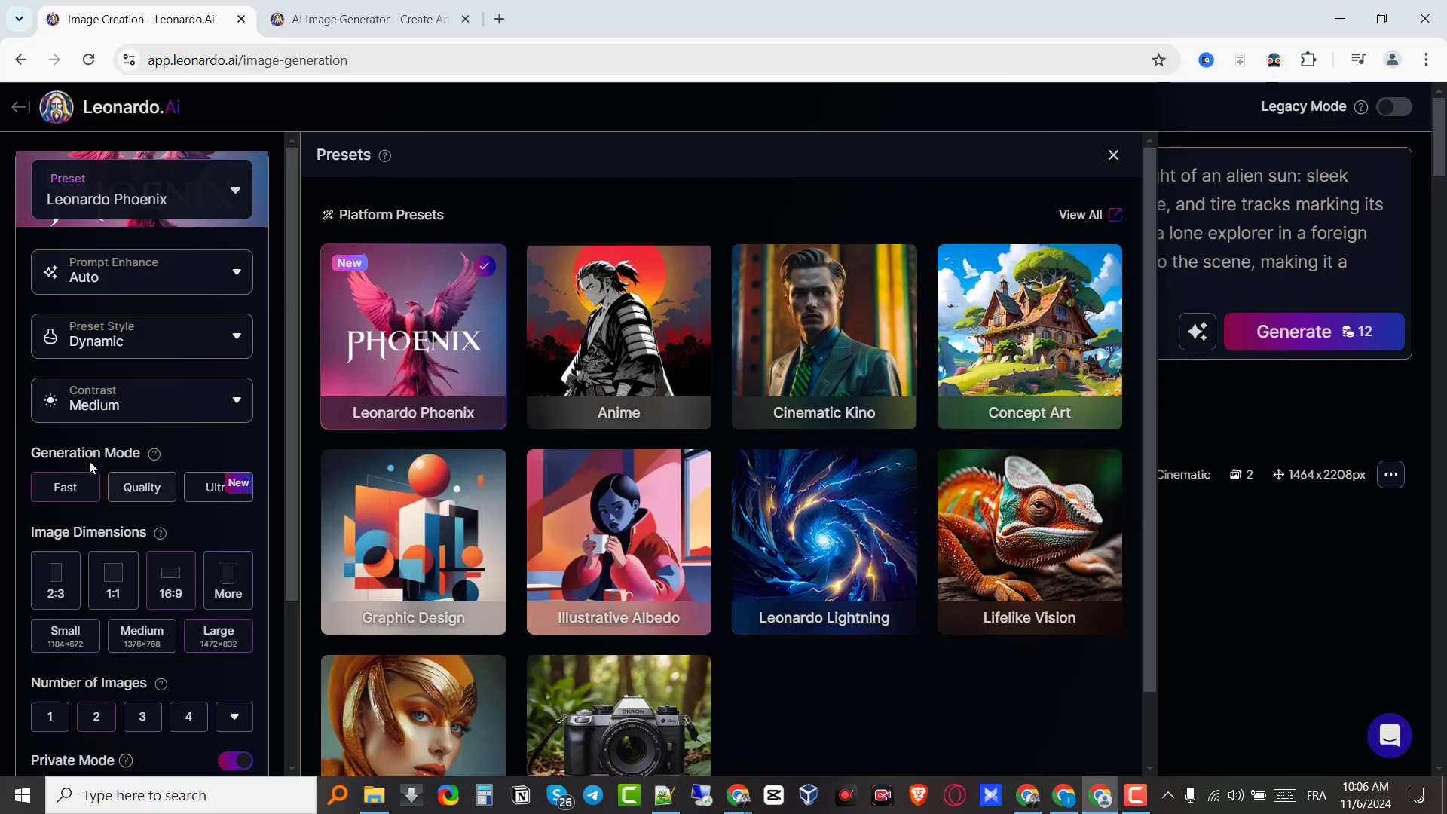
# Step: Try the Ultra generation mode and set it back to Fast
pyautogui.click(230, 494)
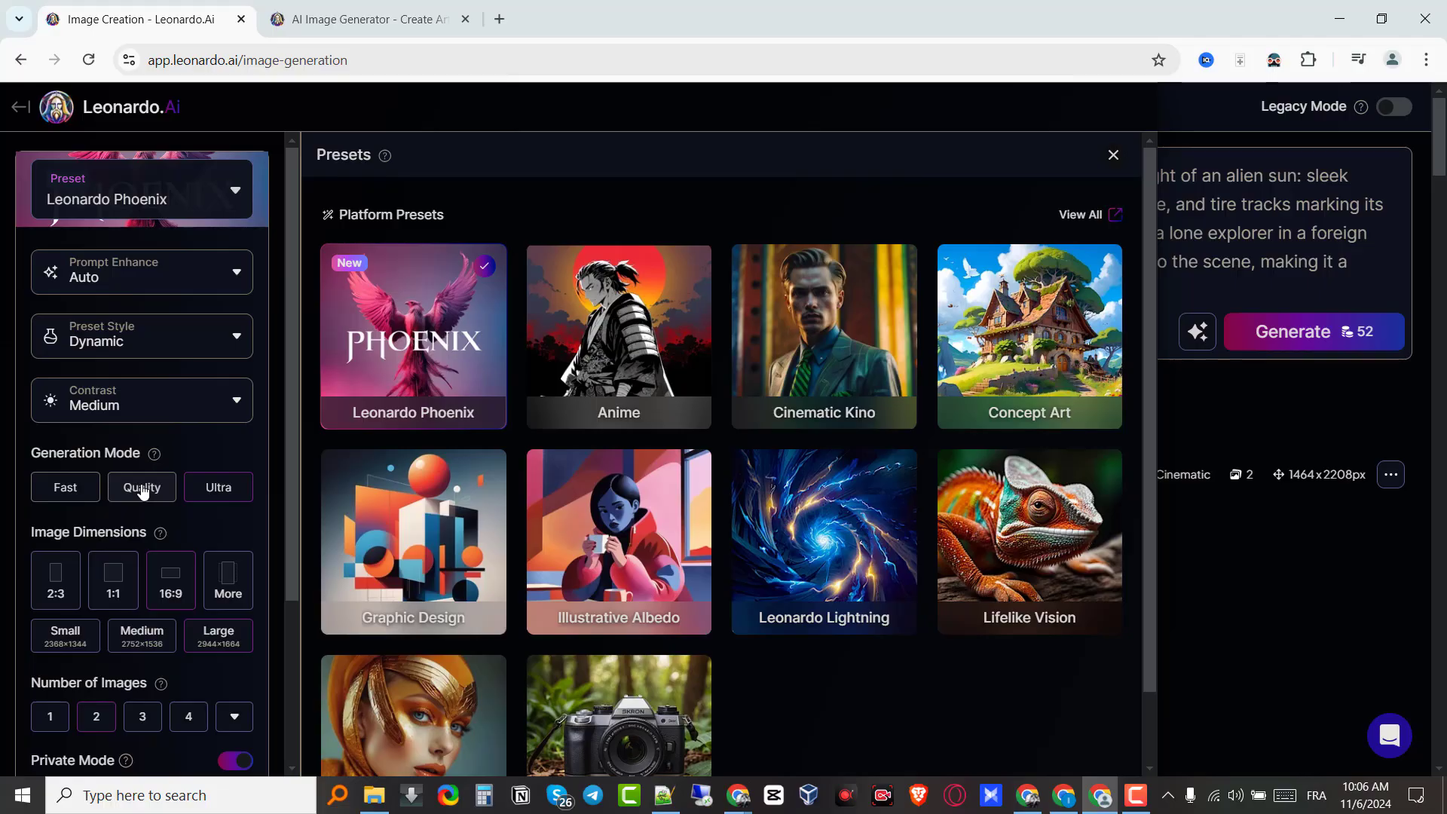
pyautogui.click(64, 488)
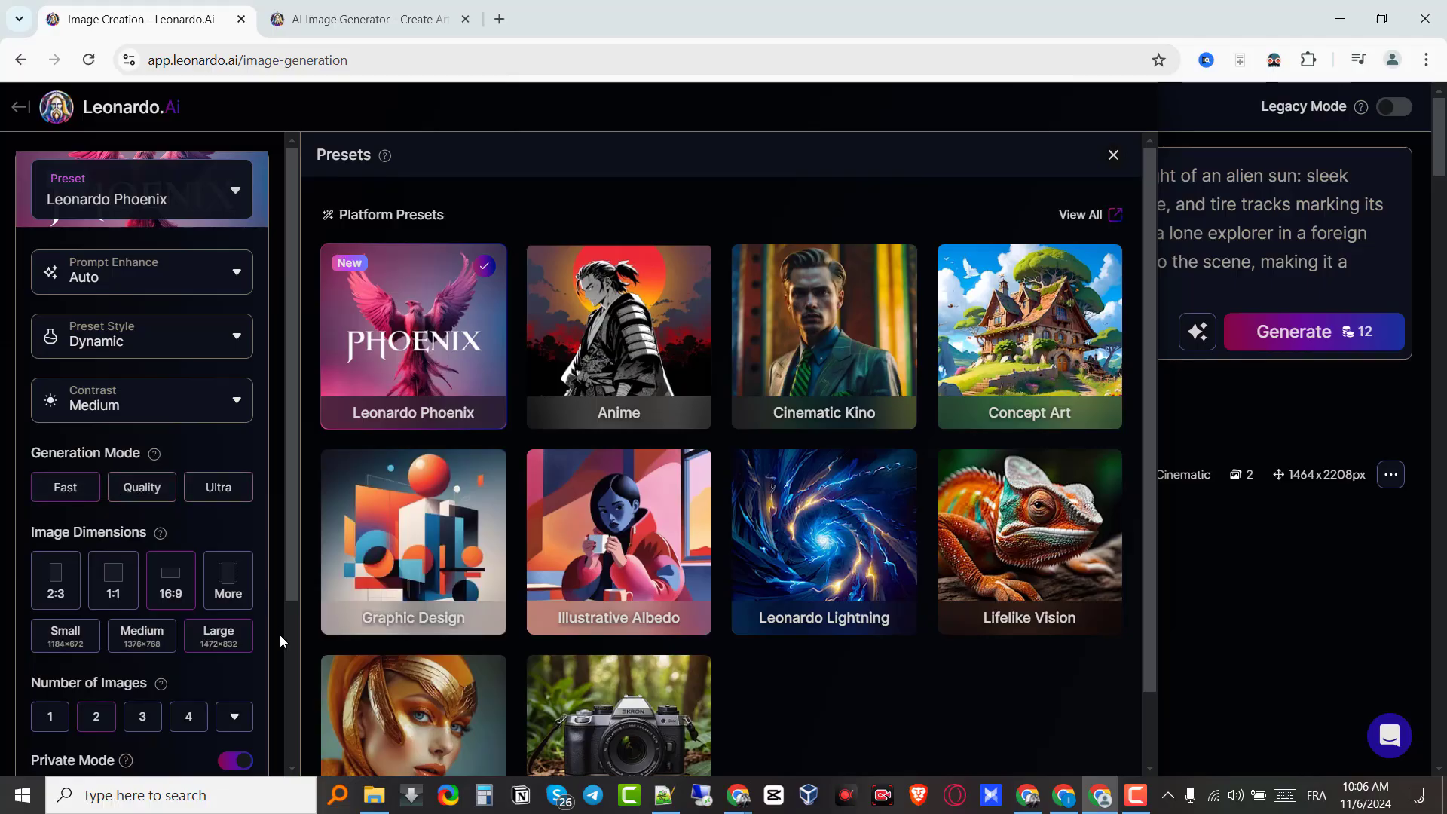
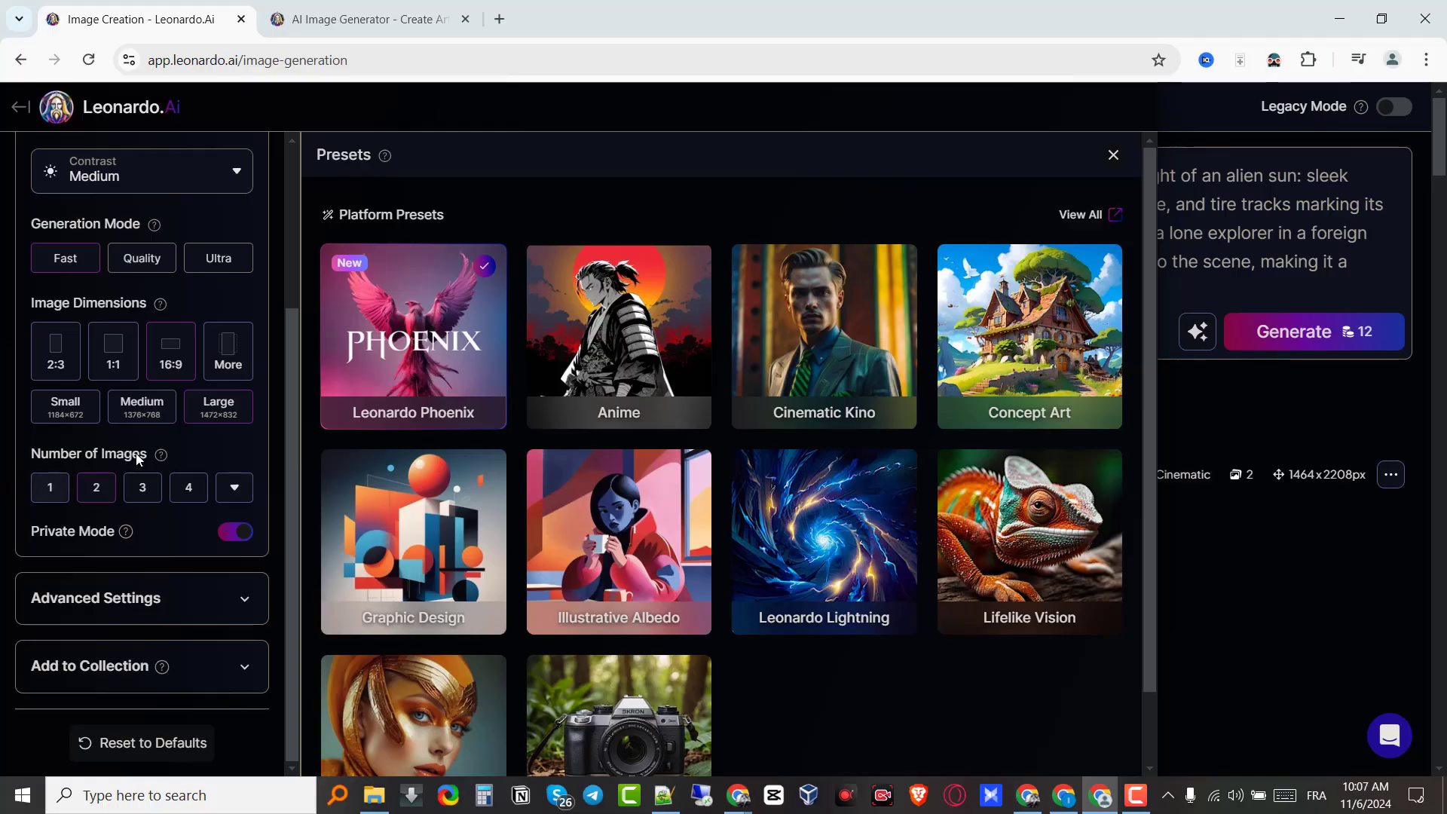
# Step: Check the additional Number of Images choices and expand the Advanced Settings section
pyautogui.click(234, 489)
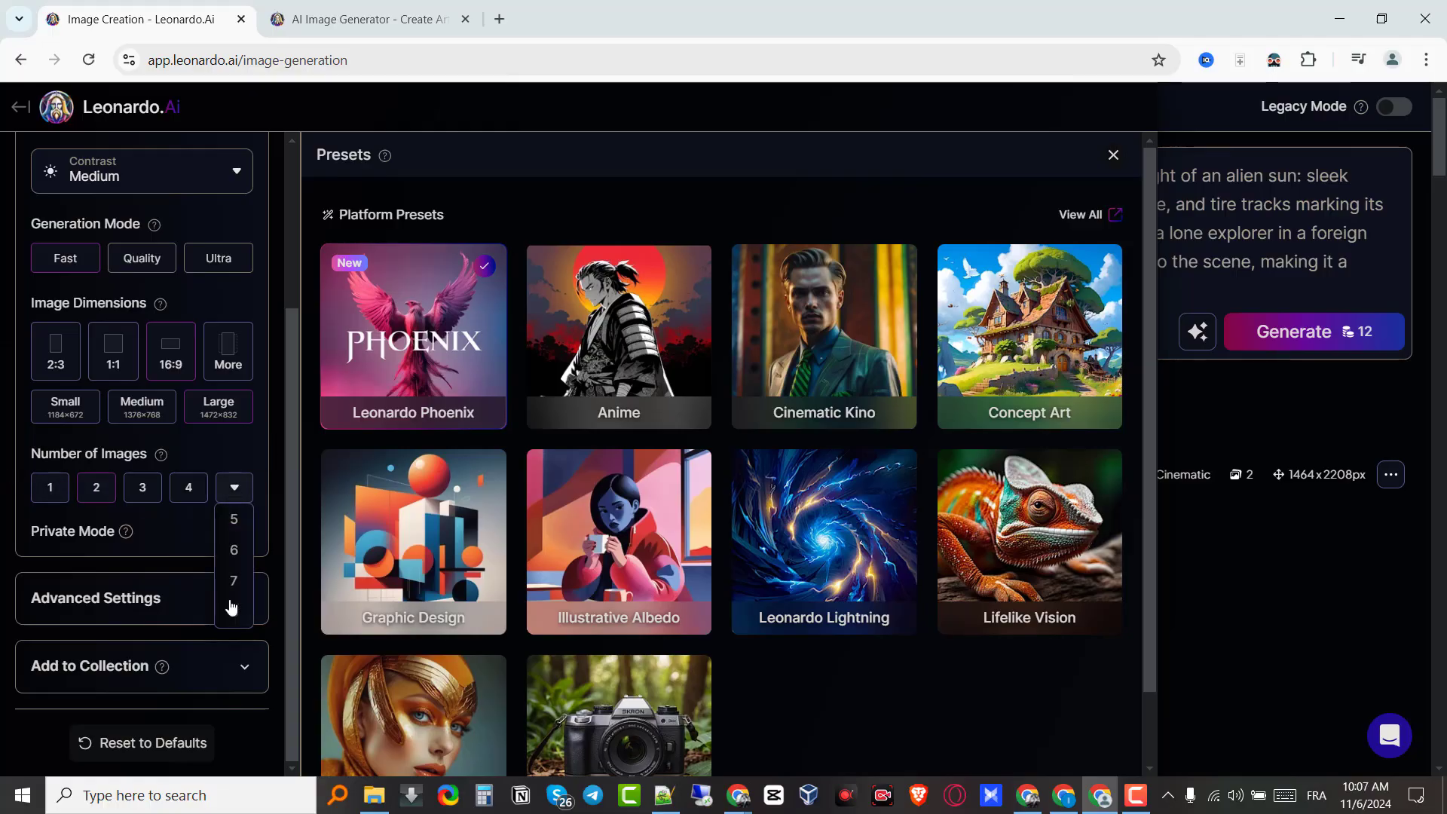
pyautogui.click(181, 522)
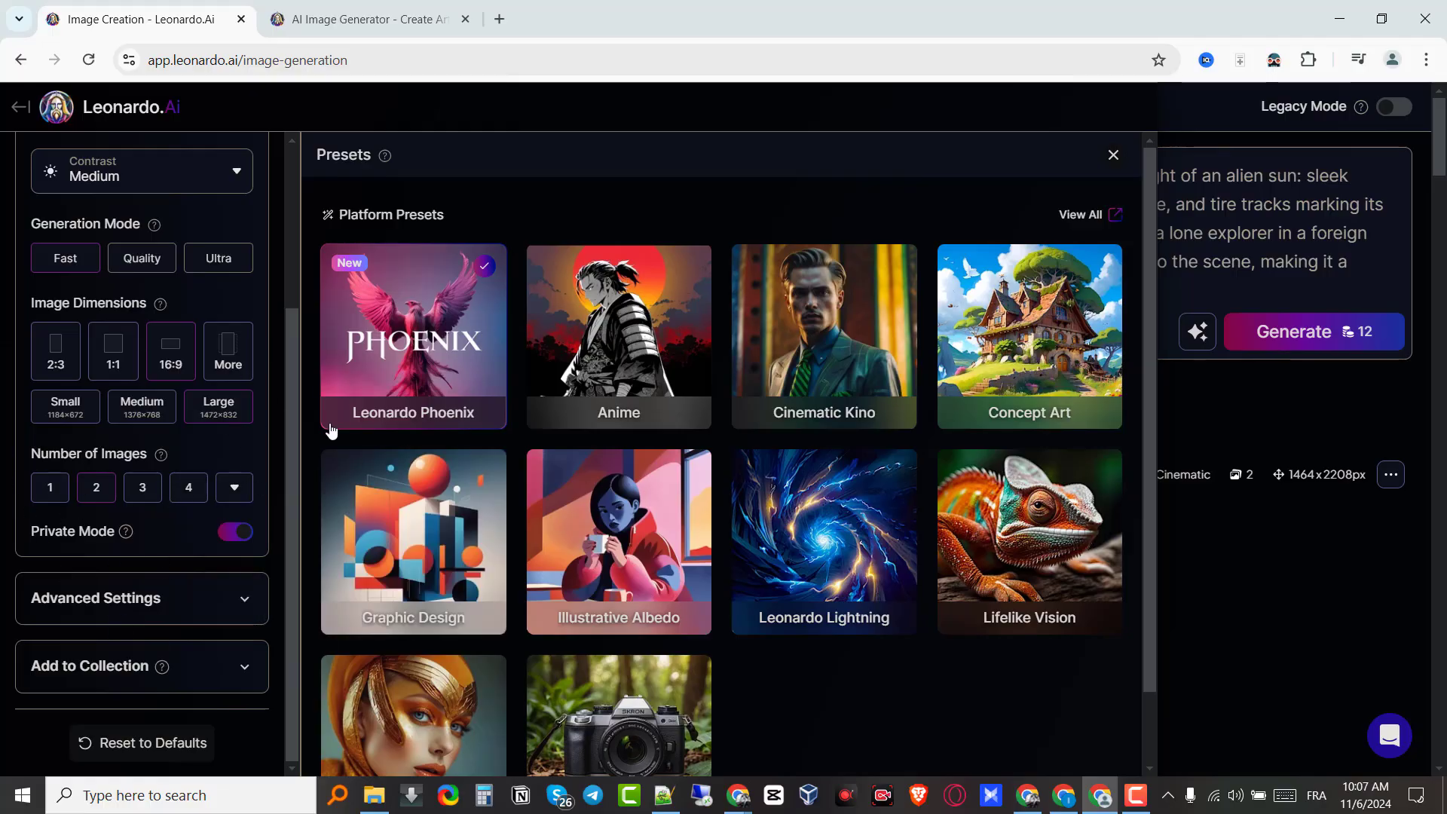
pyautogui.click(89, 603)
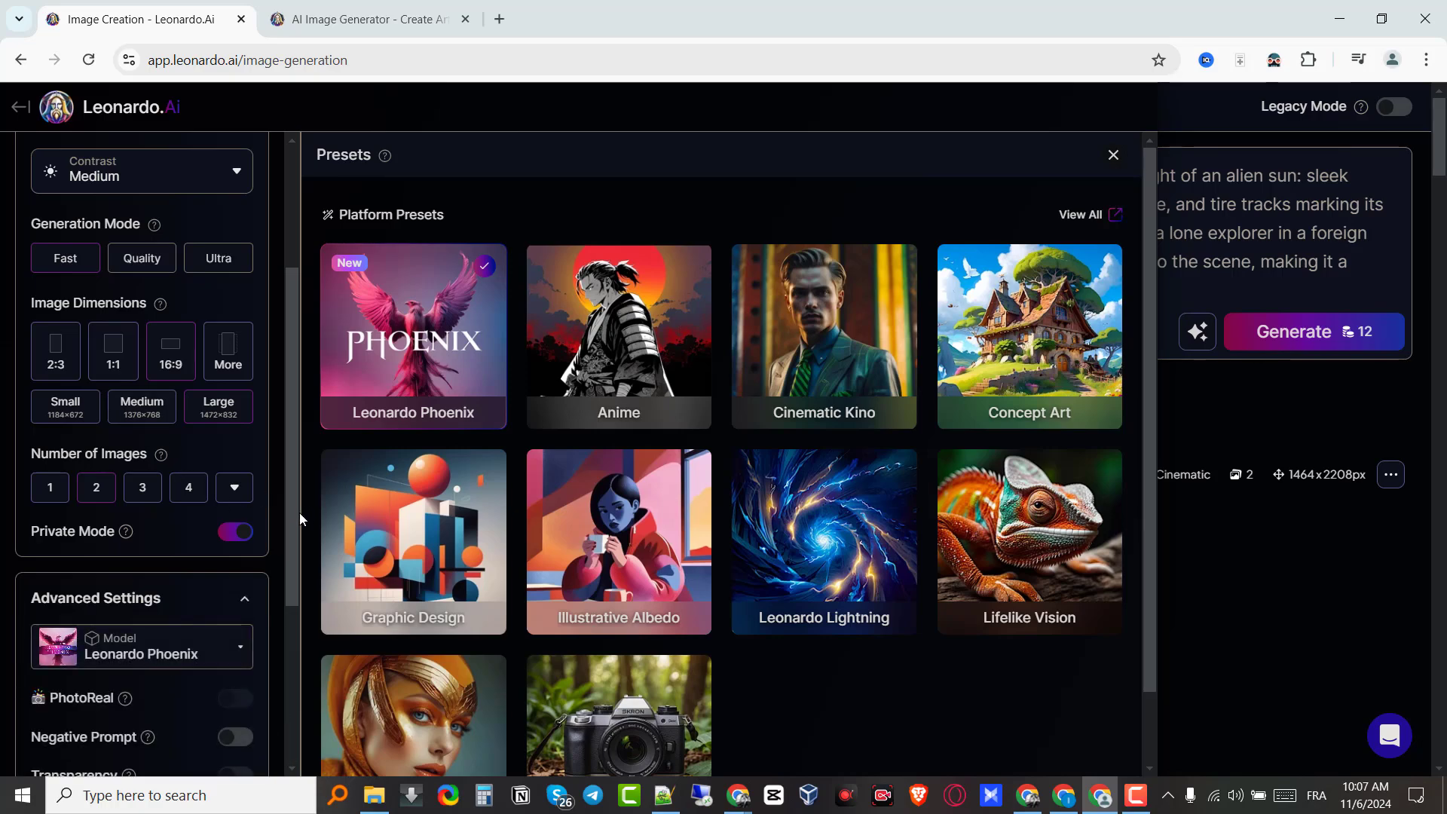
# Step: Review the Advanced Settings options, from Model and PhotoReal to Use Fixed Seed, and collapse the section
pyautogui.moveTo(296, 524); pyautogui.dragTo(296, 691)
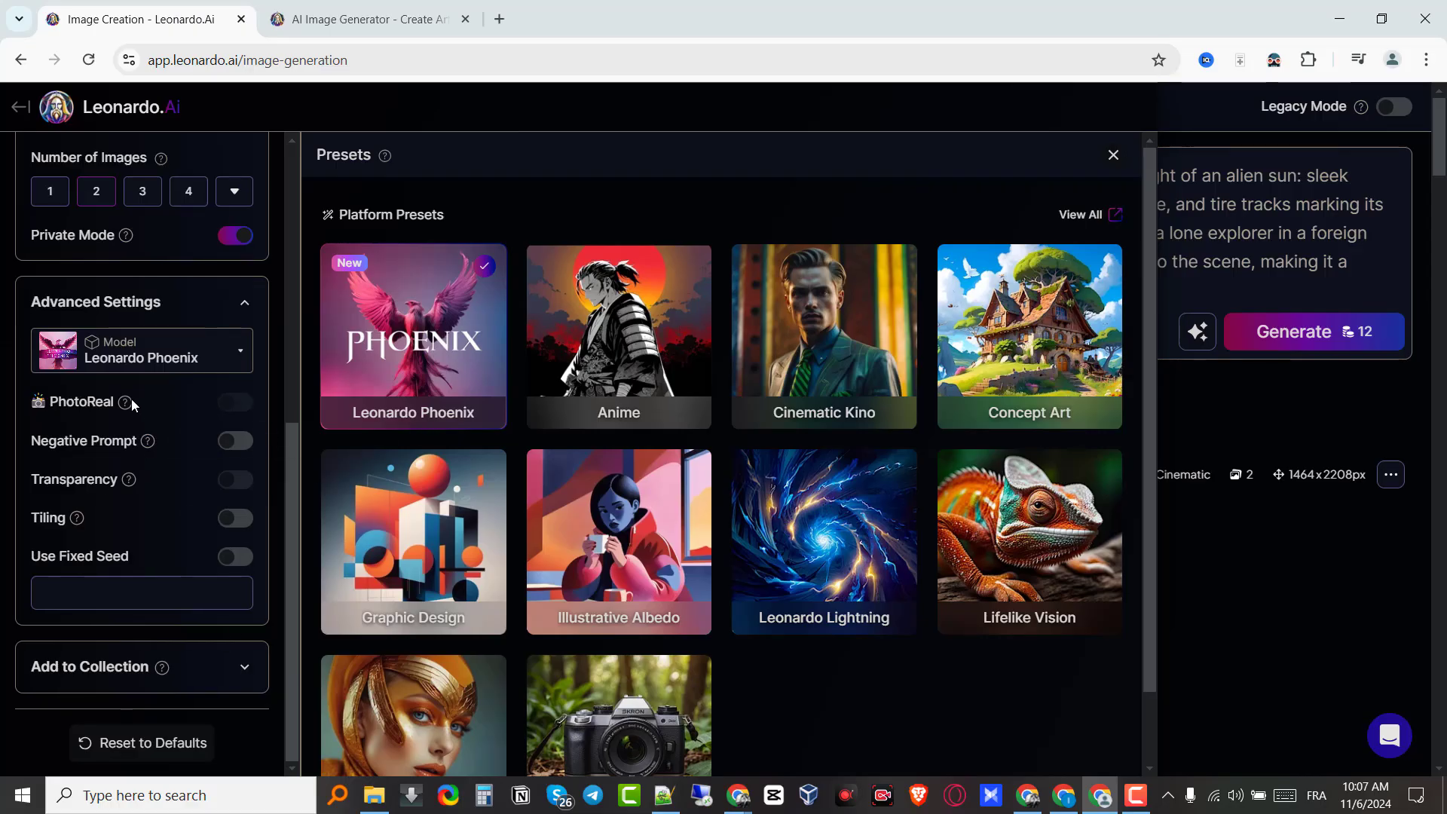
pyautogui.moveTo(132, 405)
pyautogui.click(182, 317)
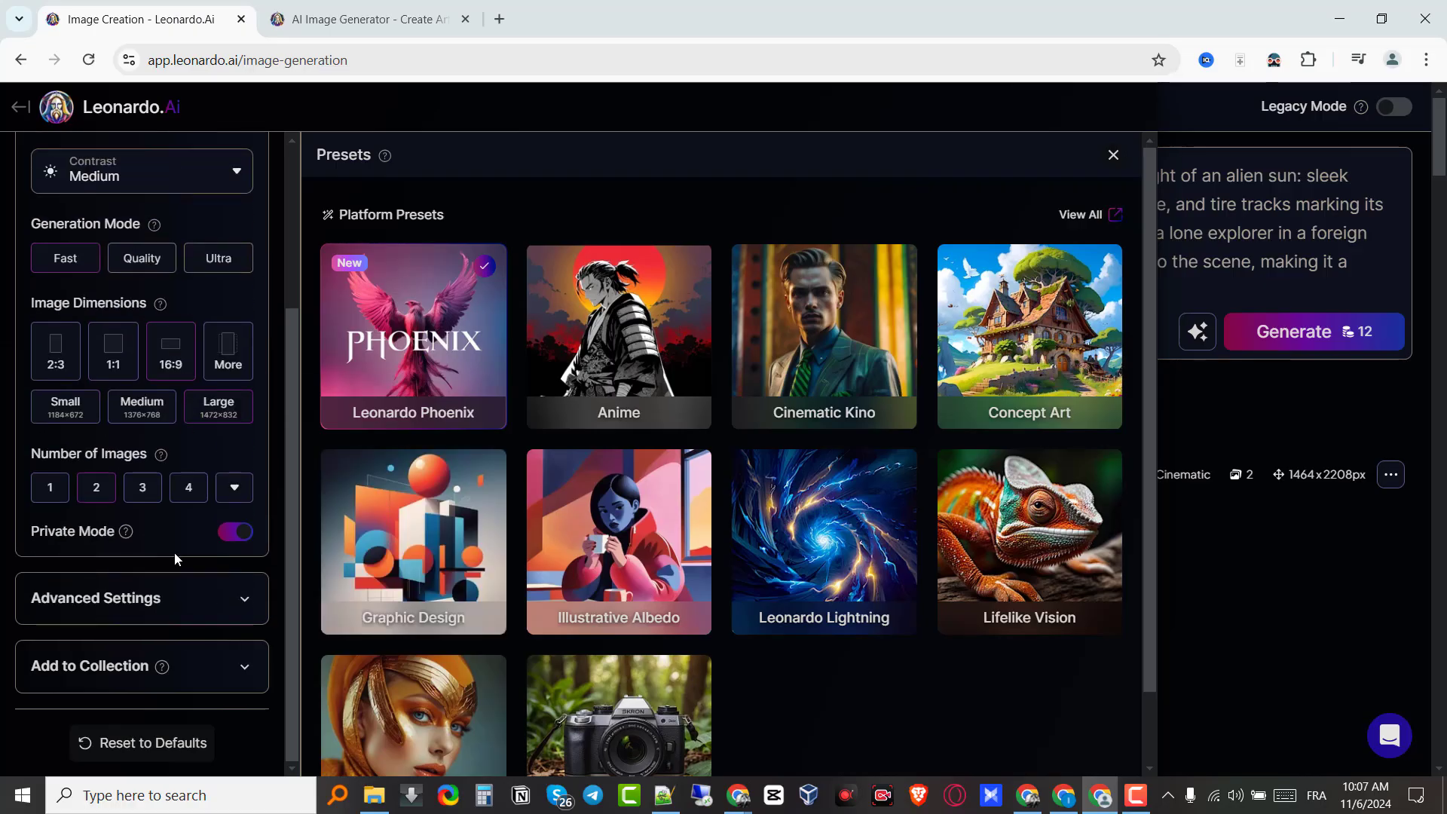
# Step: Expand the Add to Collection section, look through the available collections without choosing one, and collapse it
pyautogui.click(229, 673)
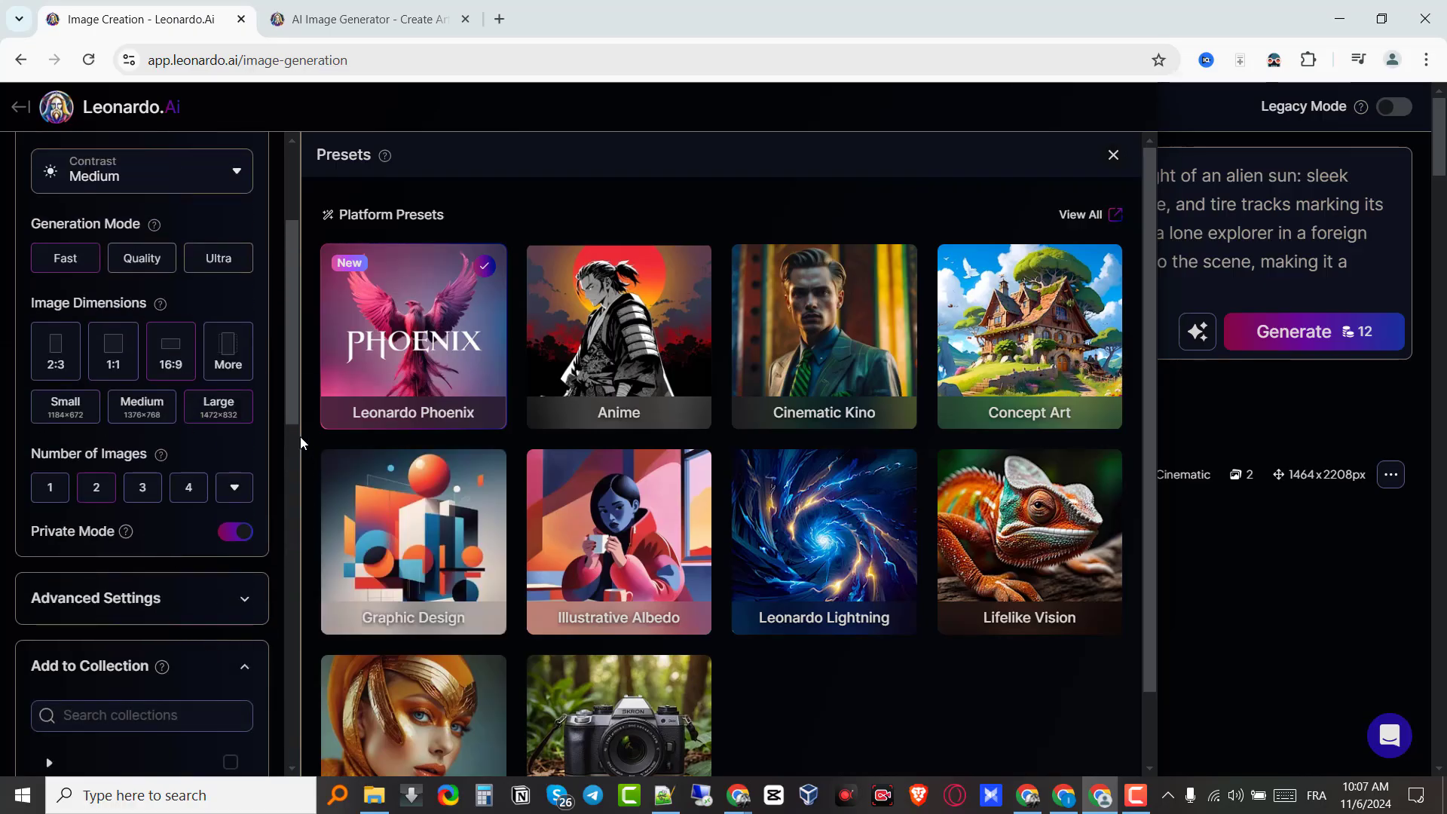
pyautogui.scroll(-10, 294, 437)
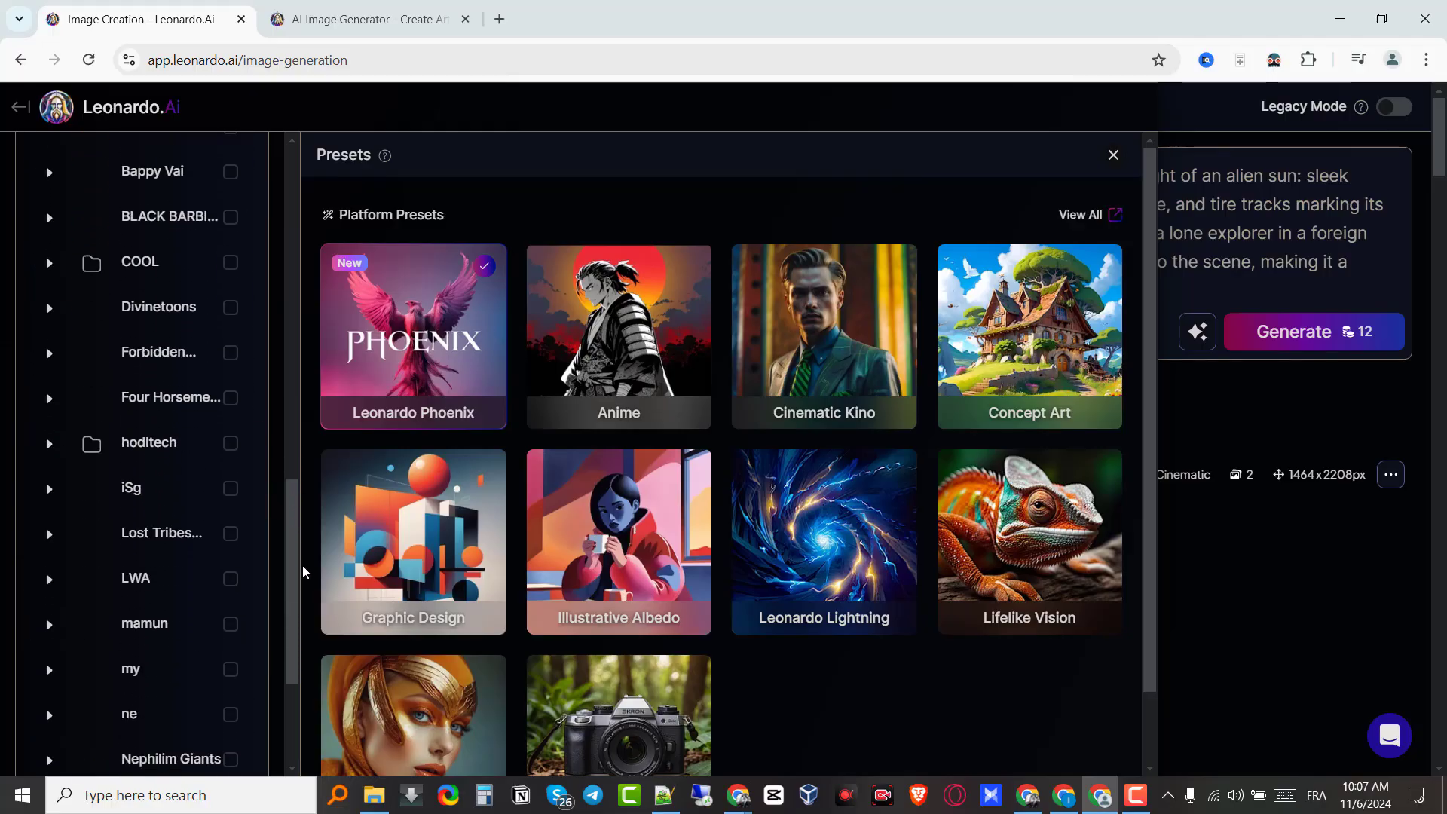
pyautogui.scroll(-3, 303, 573)
pyautogui.scroll(15, 287, 445)
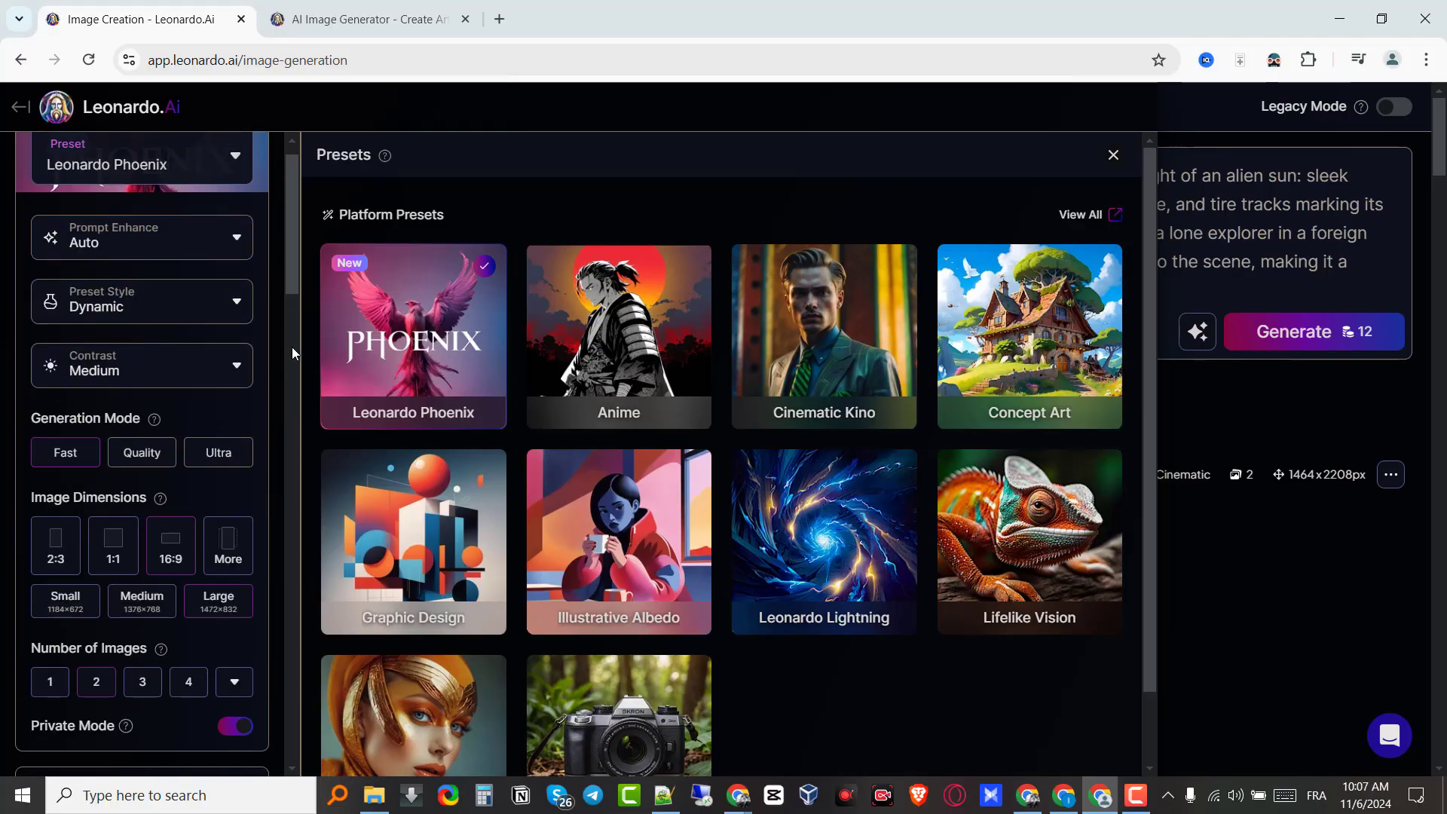
pyautogui.moveTo(292, 347); pyautogui.dragTo(307, 445)
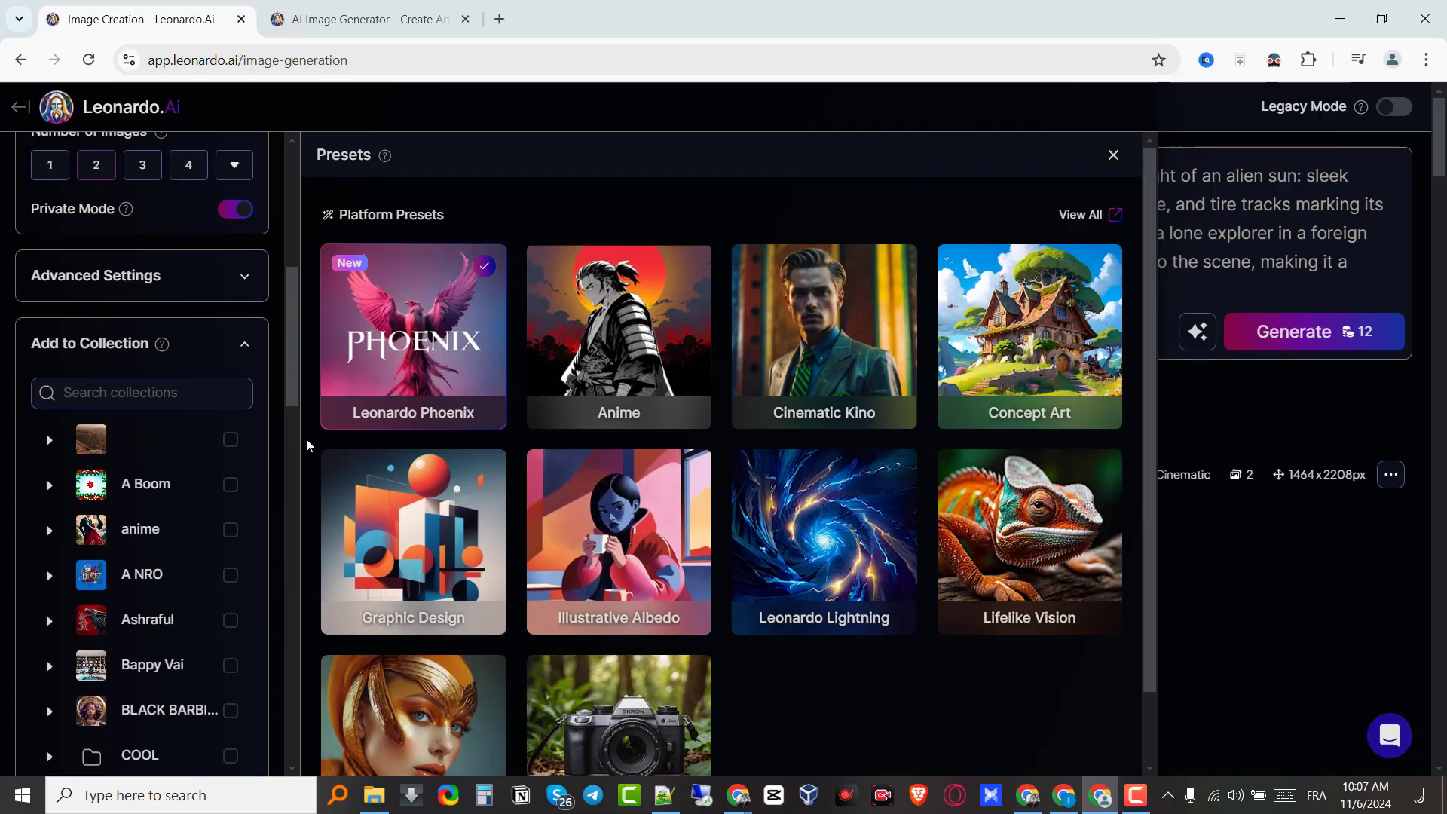
pyautogui.click(244, 343)
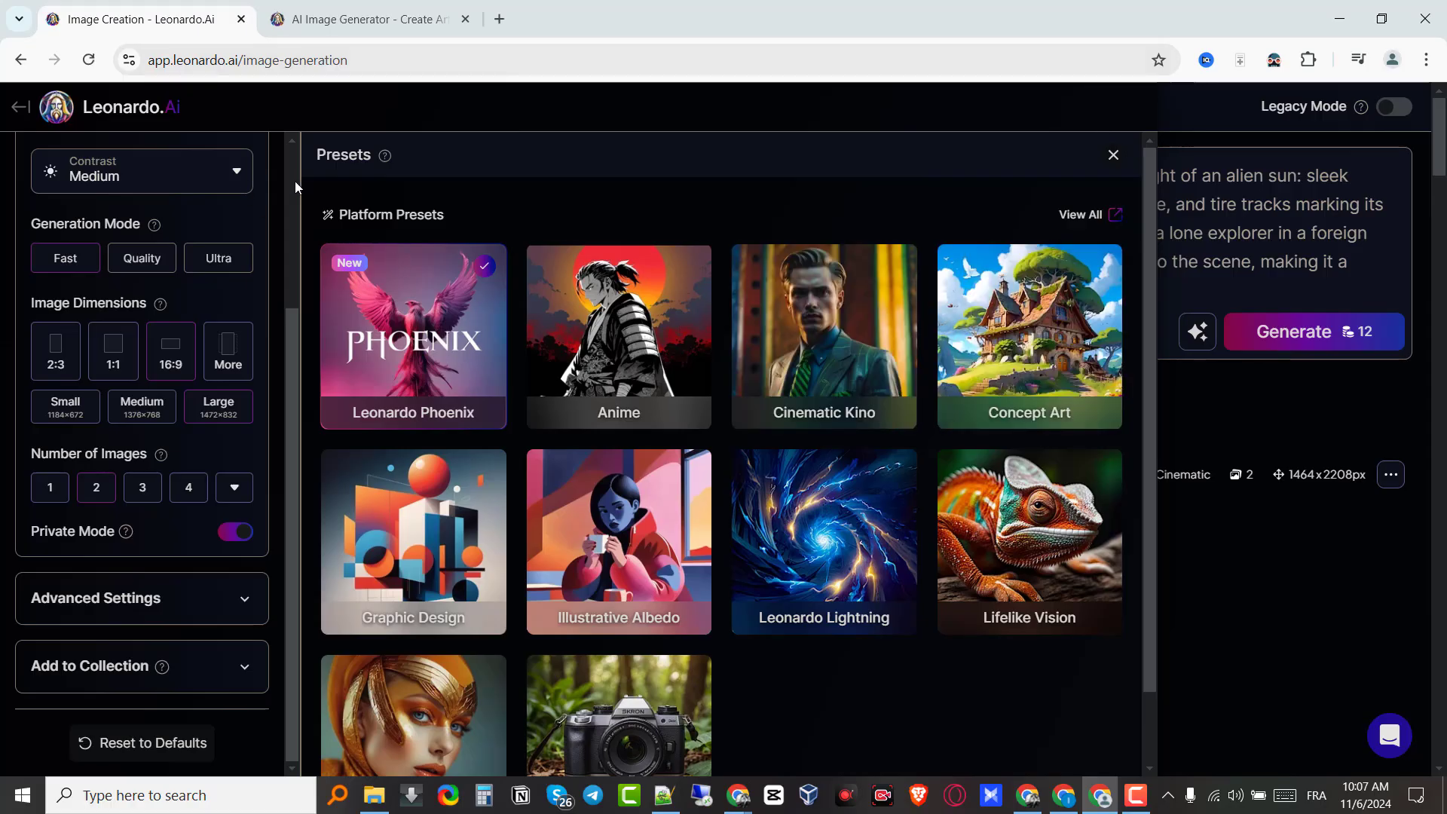
# Step: Close the presets list and replace the existing prompt with "a dog walking on mars"
pyautogui.scroll(3, 296, 181)
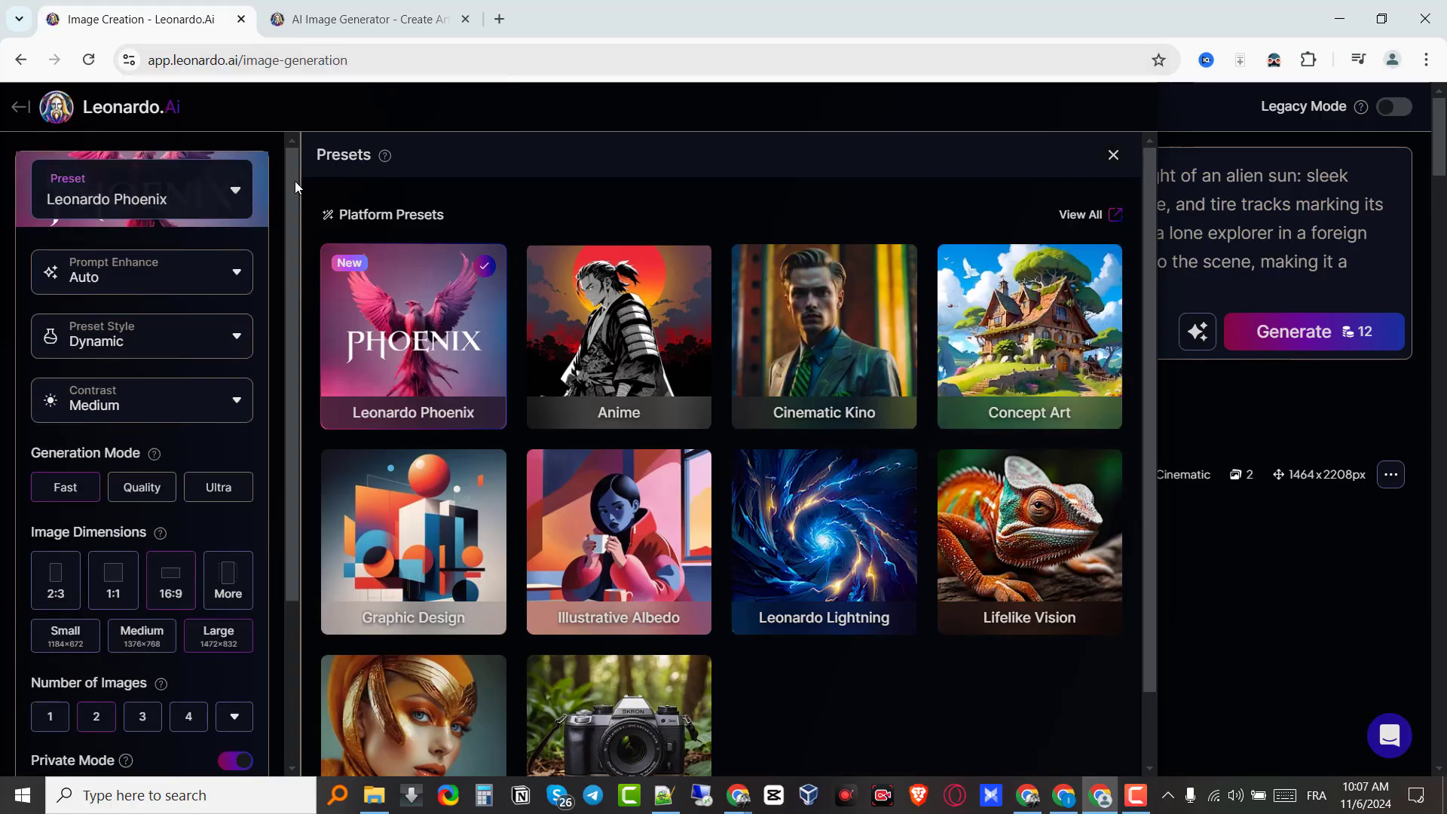
pyautogui.click(1113, 154)
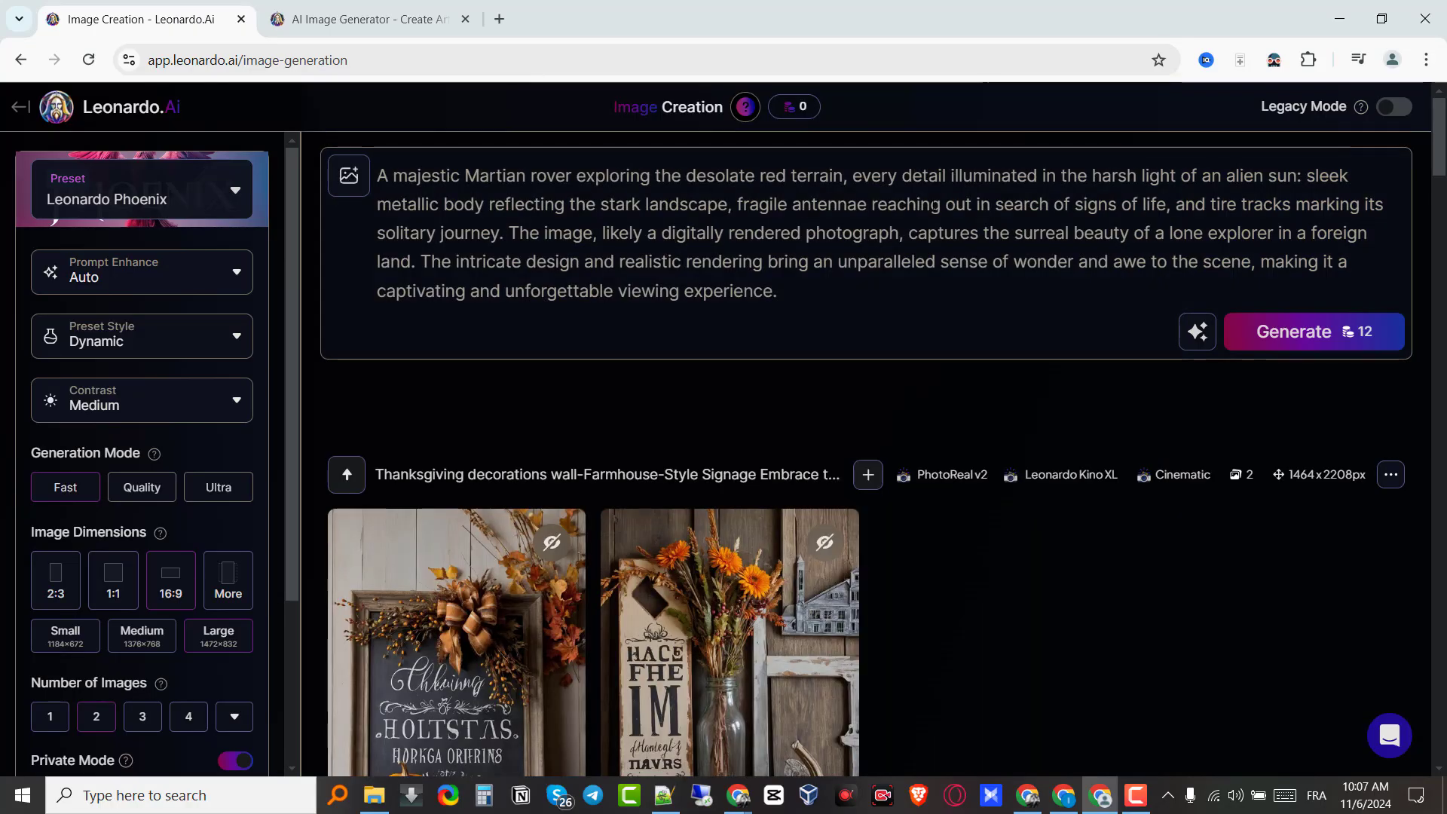
pyautogui.moveTo(378, 176); pyautogui.dragTo(806, 337)
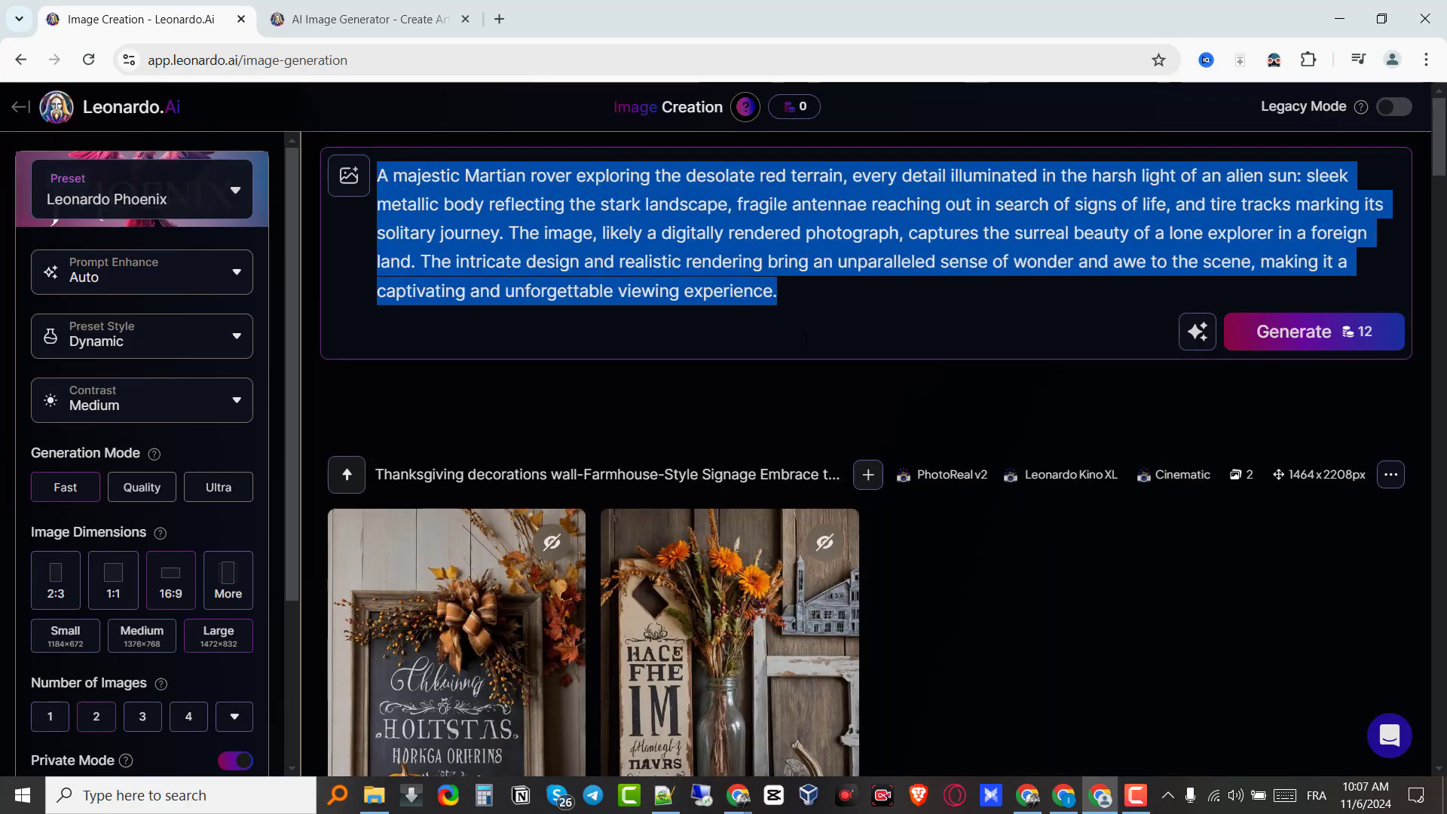
pyautogui.press('BackSpace')
pyautogui.write('a')
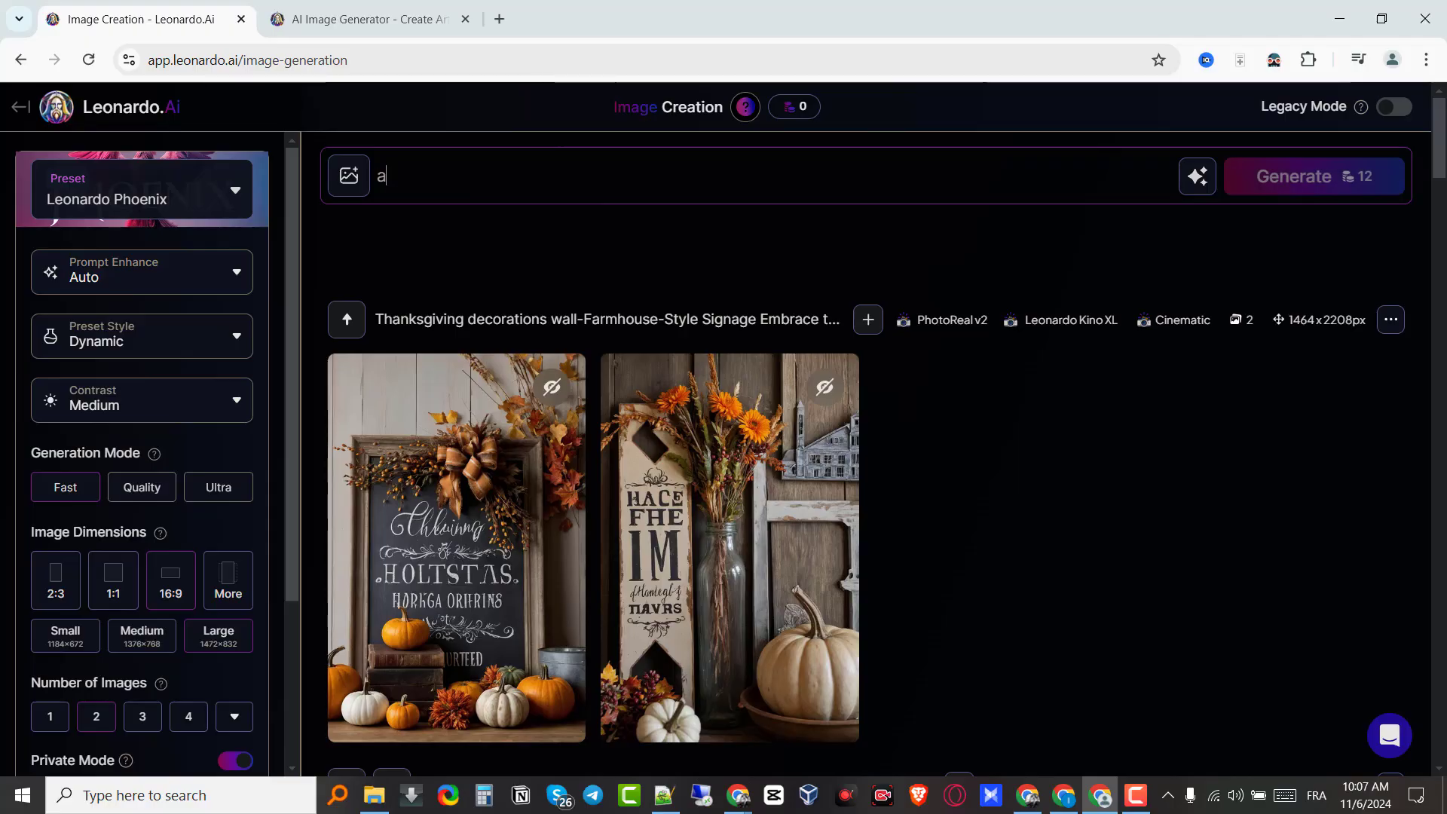
pyautogui.write(' dog wal')
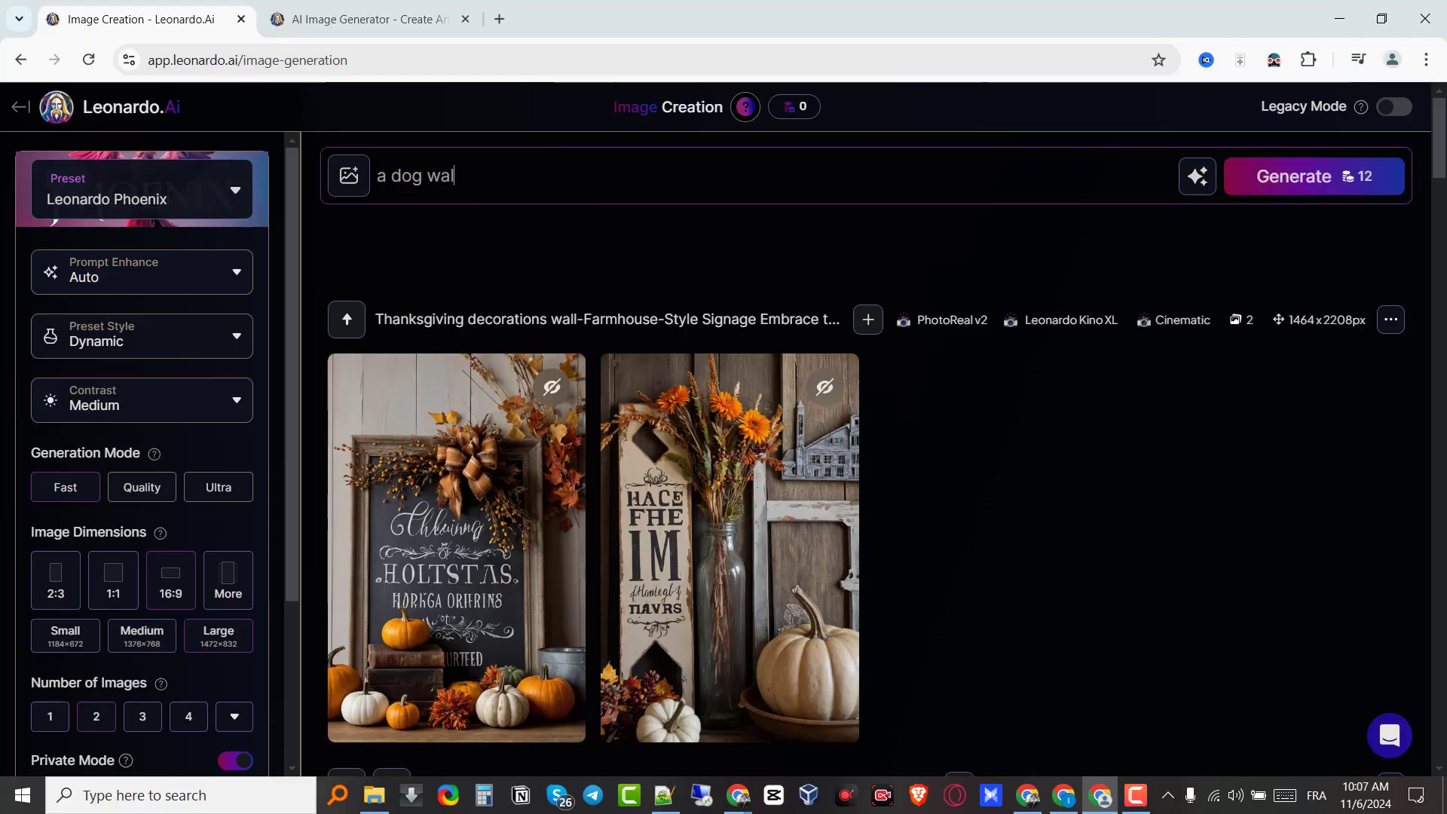
pyautogui.write('king on mars')
# Step: Improve the dog prompt with the AI Improve Prompt option and generate the images from it
pyautogui.click(1195, 191)
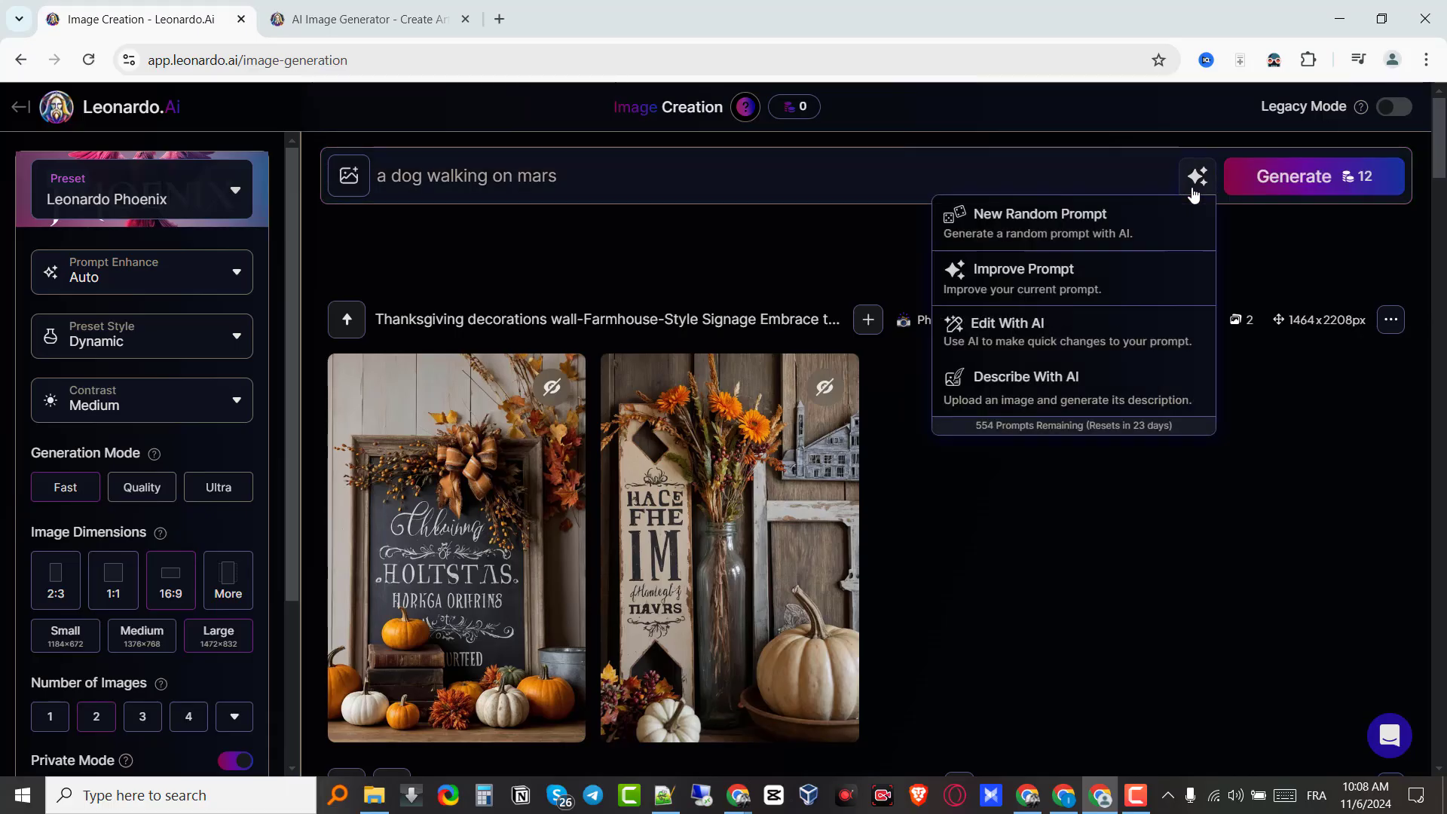
pyautogui.click(1071, 295)
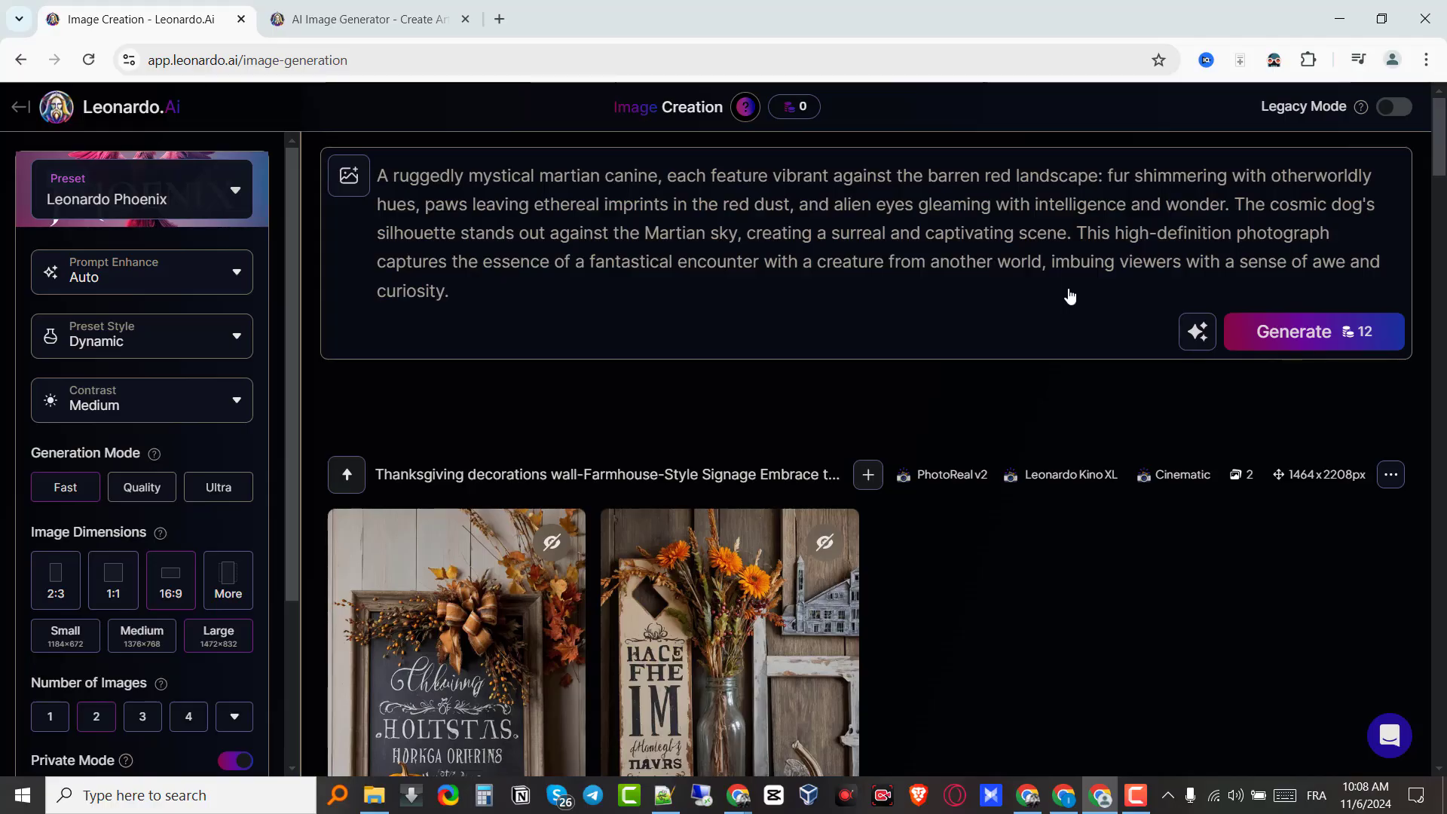
pyautogui.click(1334, 332)
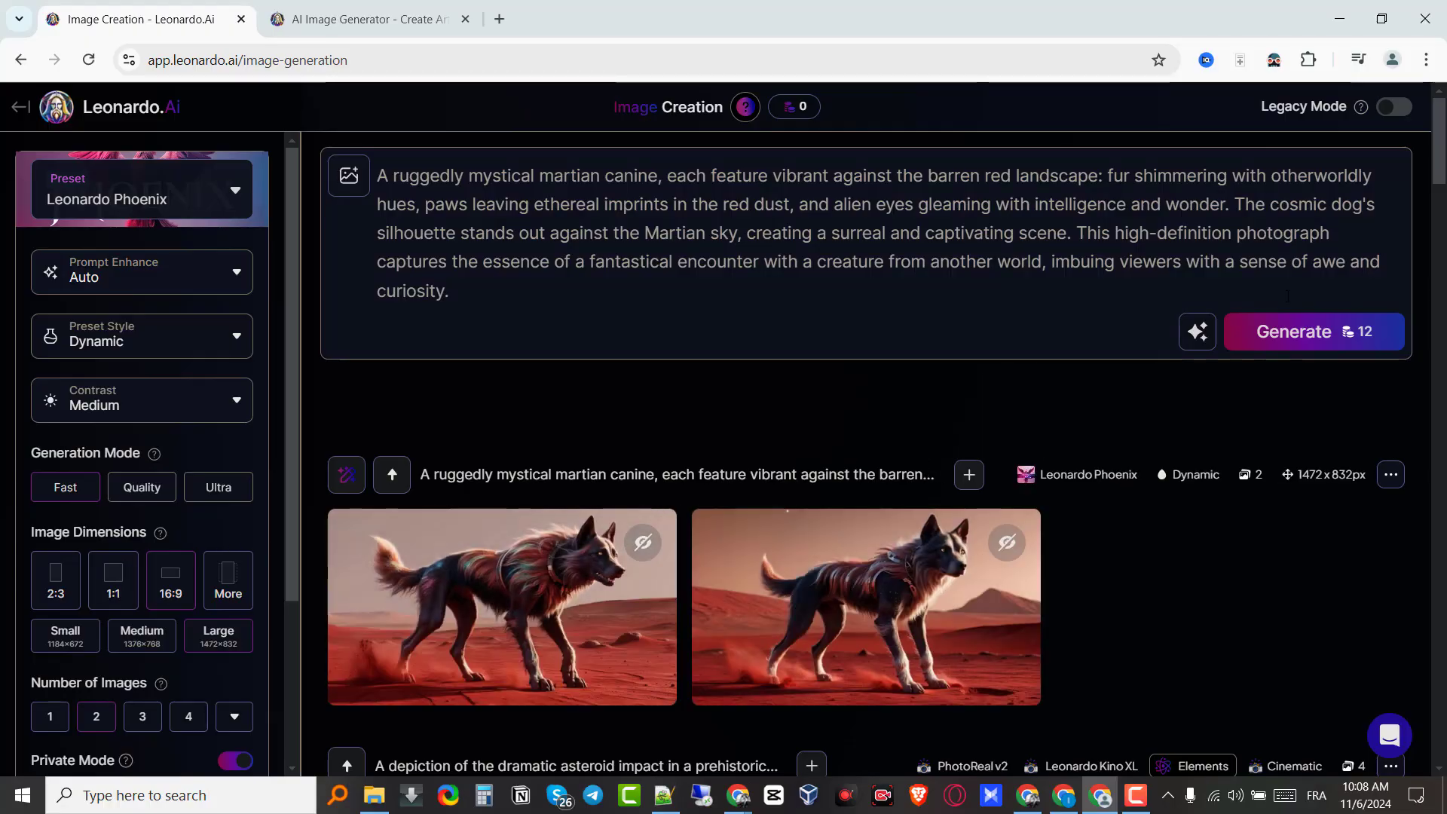
# Step: Examine both generated Martian canine images in the enlarged view, closing each one after viewing
pyautogui.scroll(-1, 798, 455)
pyautogui.scroll(-2, 829, 452)
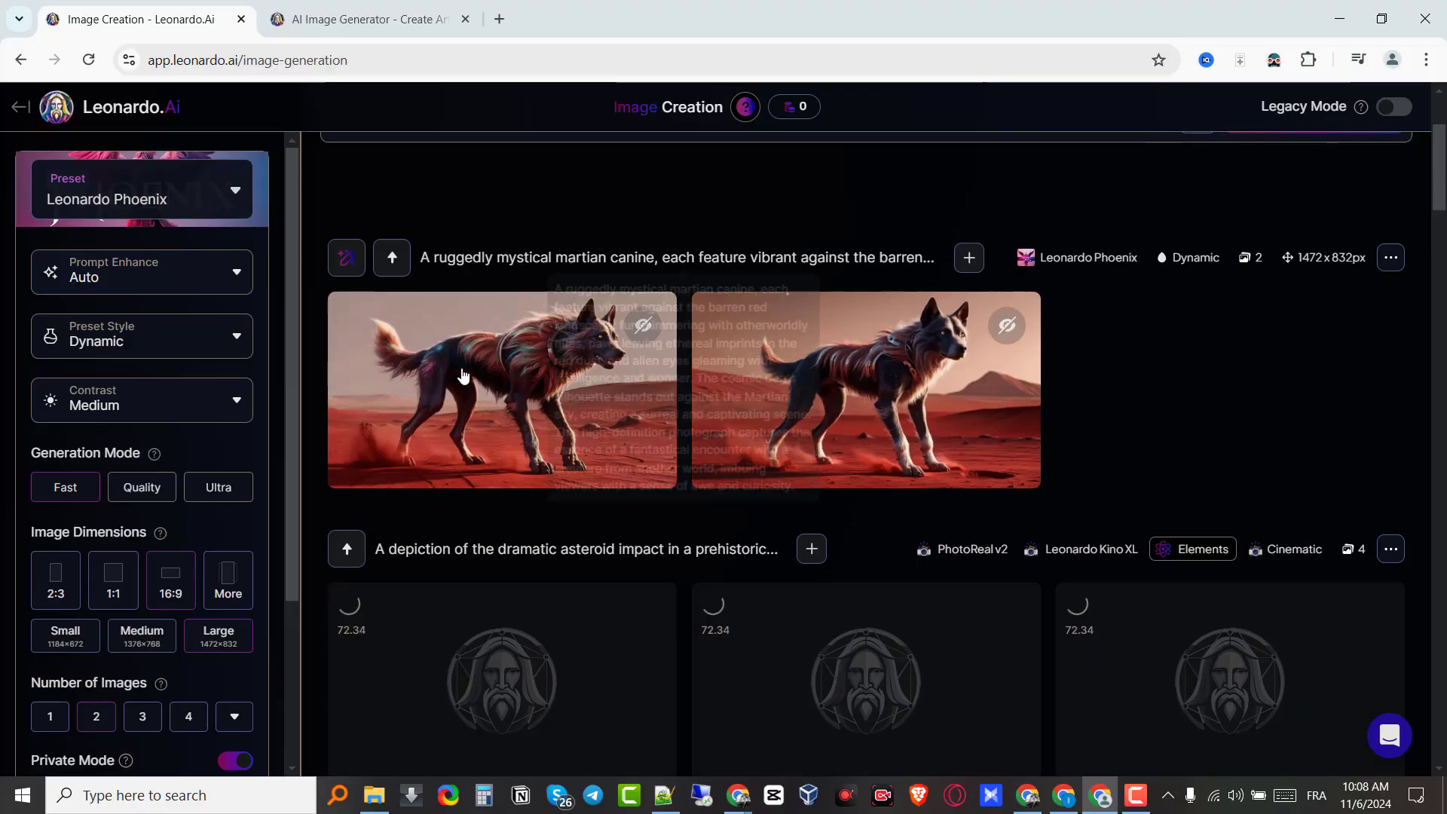
pyautogui.click(828, 388)
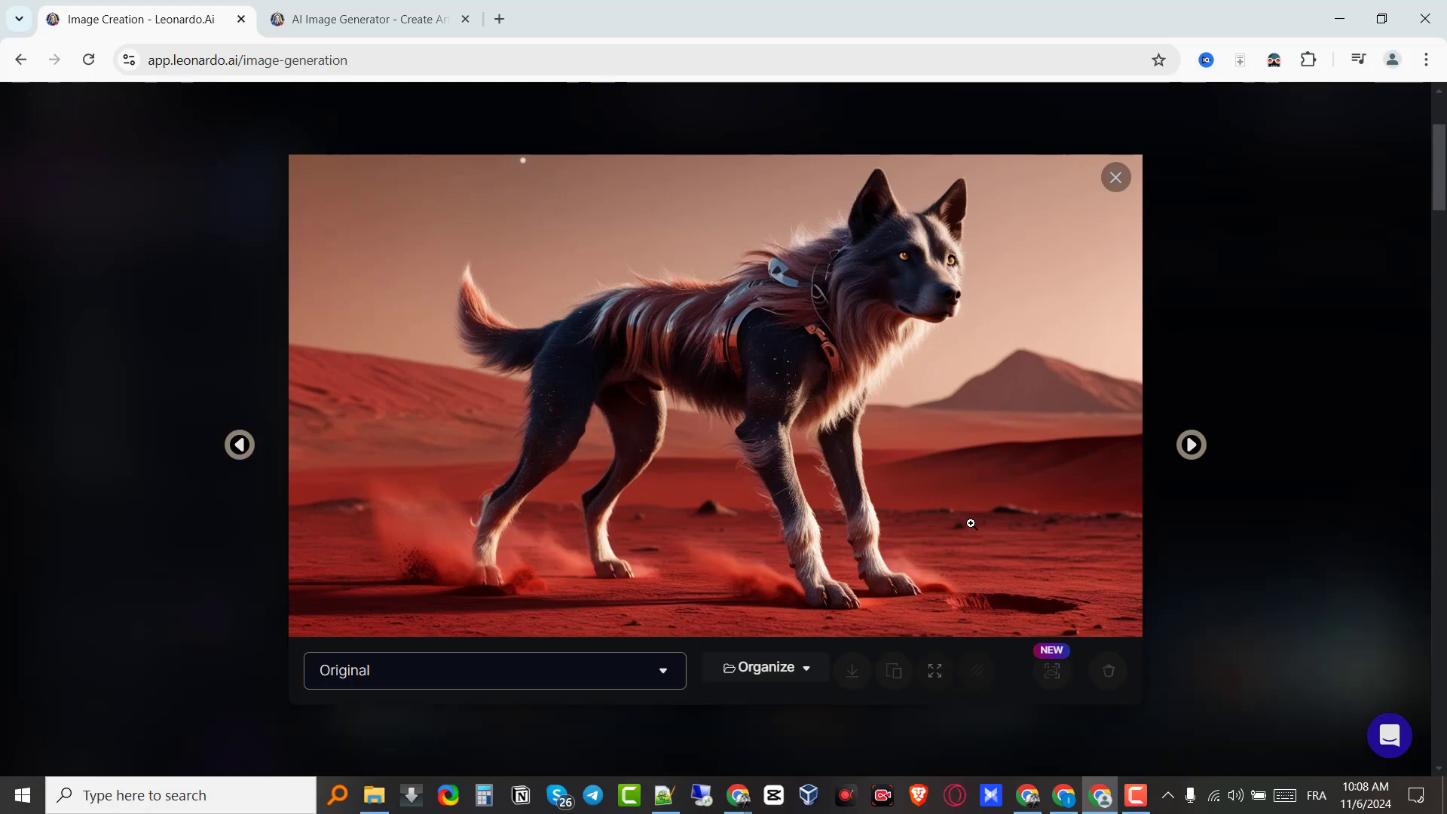
pyautogui.click(1117, 179)
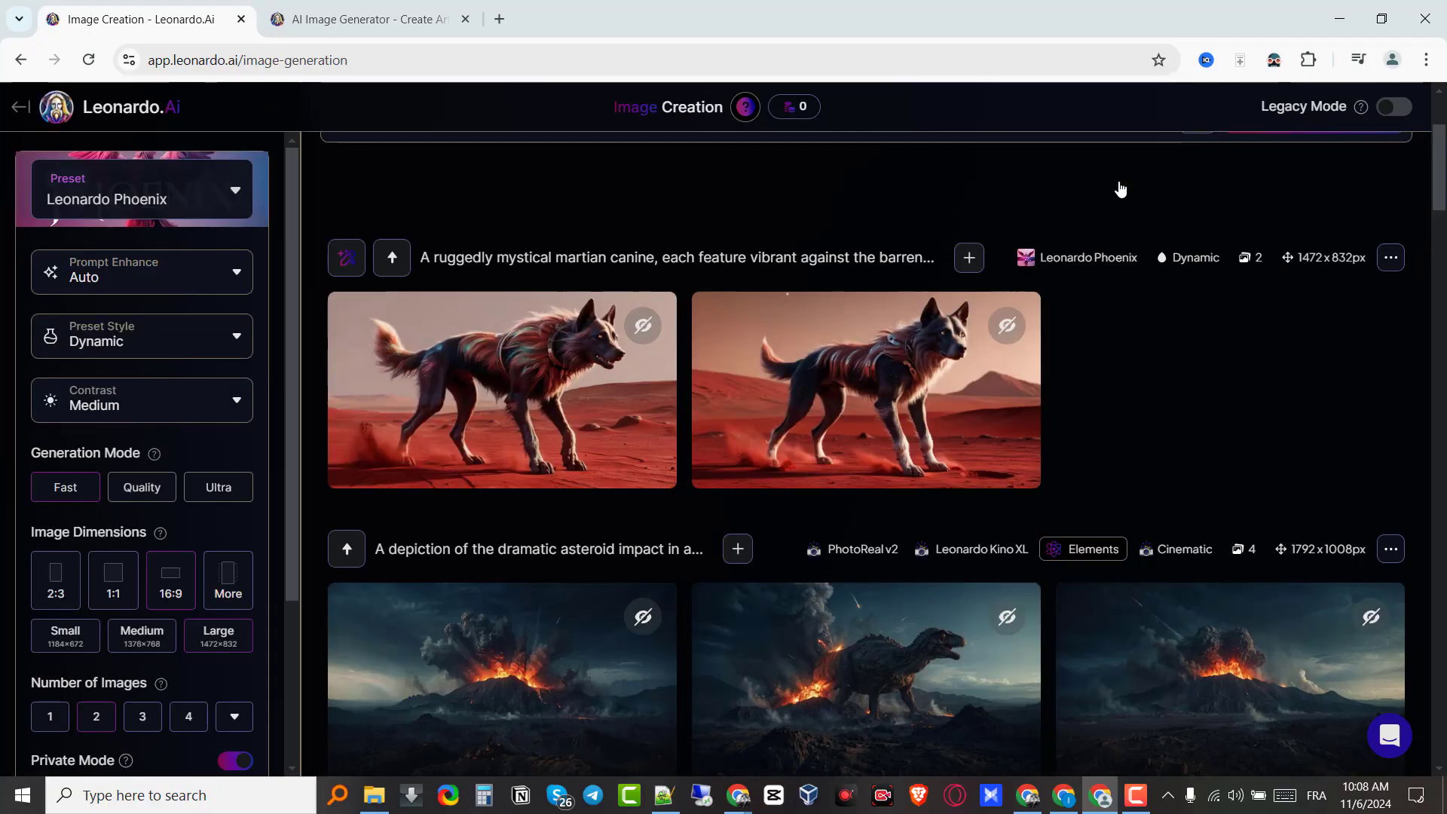
pyautogui.scroll(3, 867, 452)
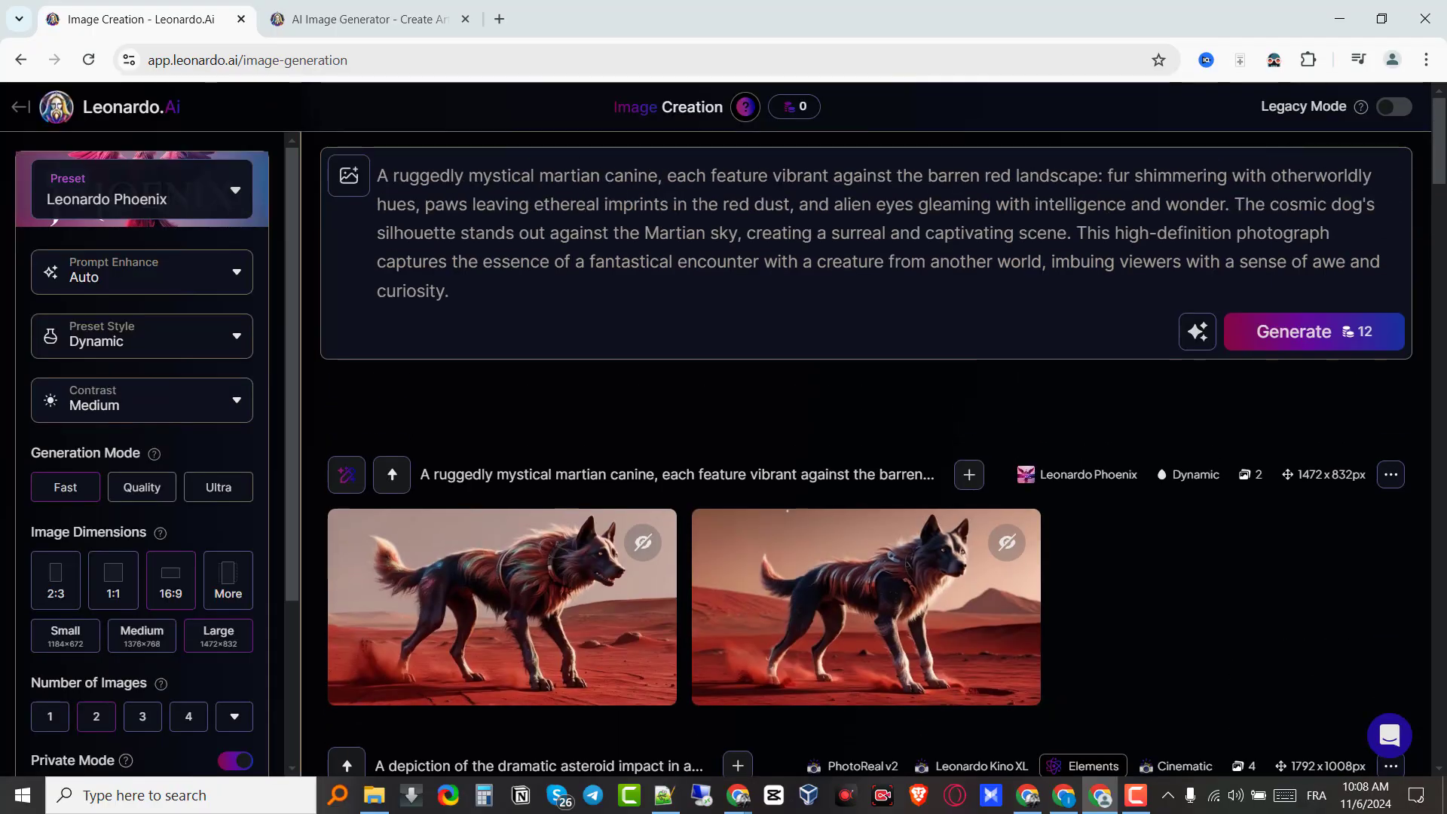
pyautogui.click(380, 175)
pyautogui.hotkey('ctrl', 'a')
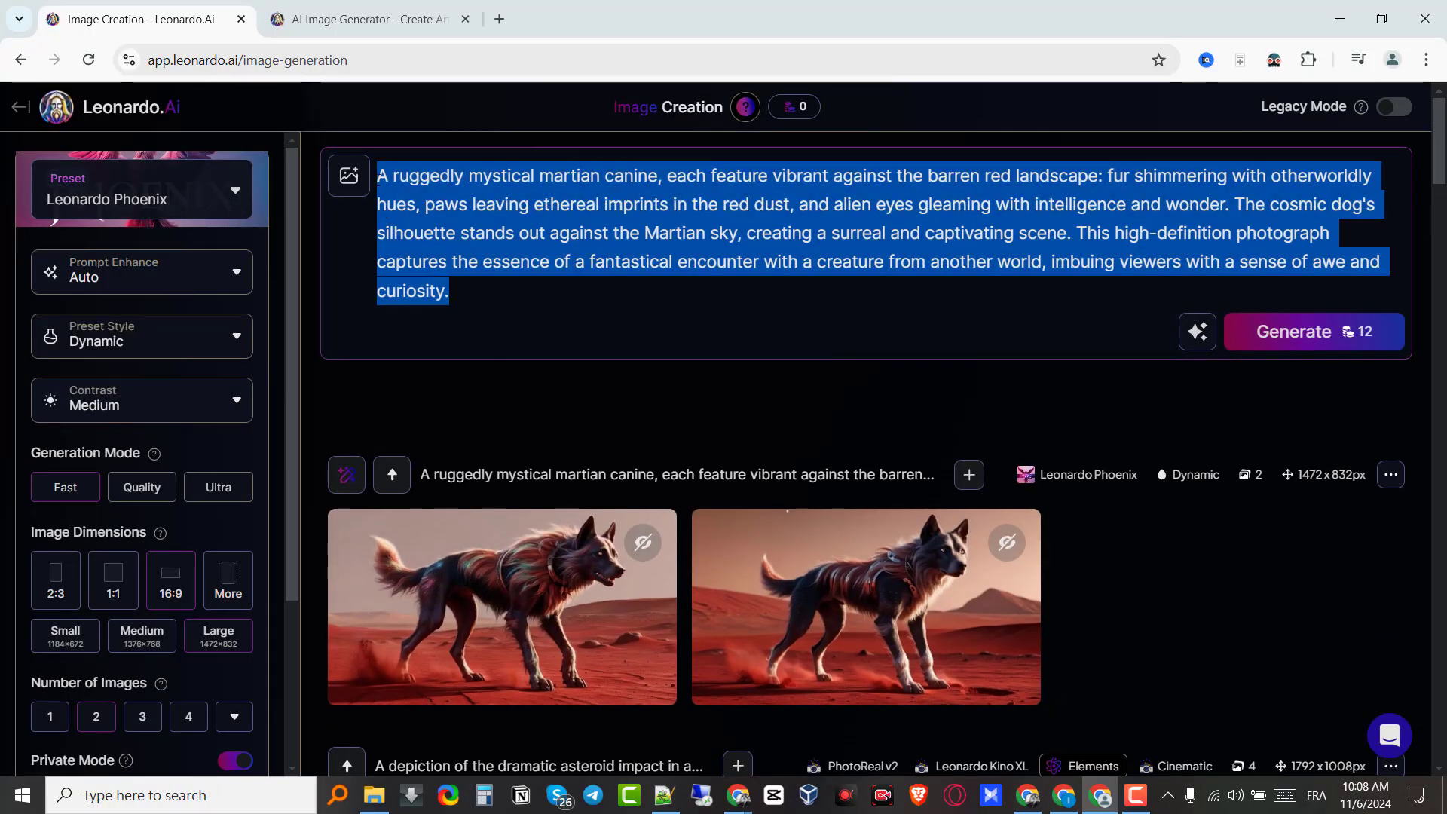
pyautogui.click(464, 610)
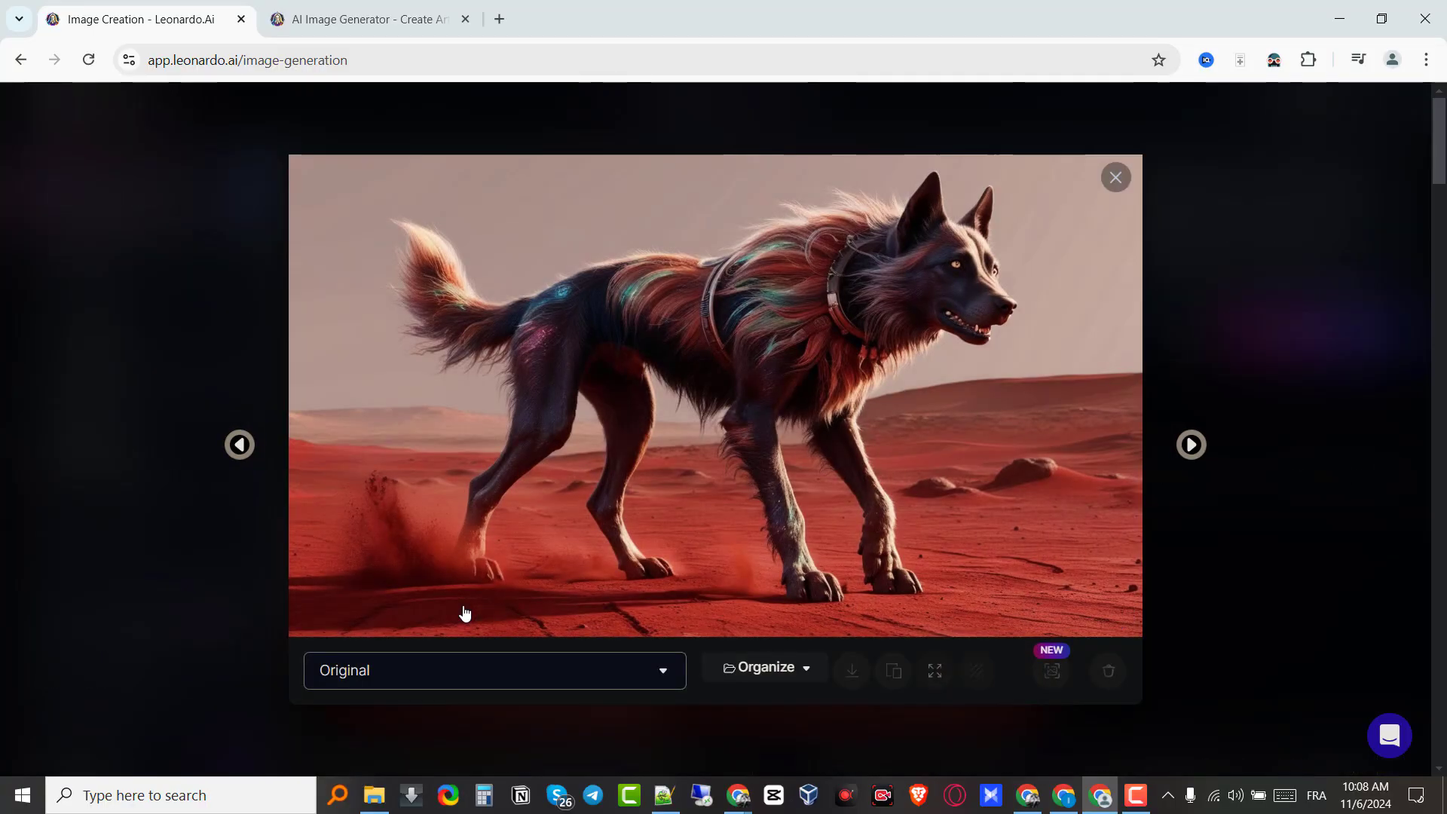
pyautogui.click(1117, 176)
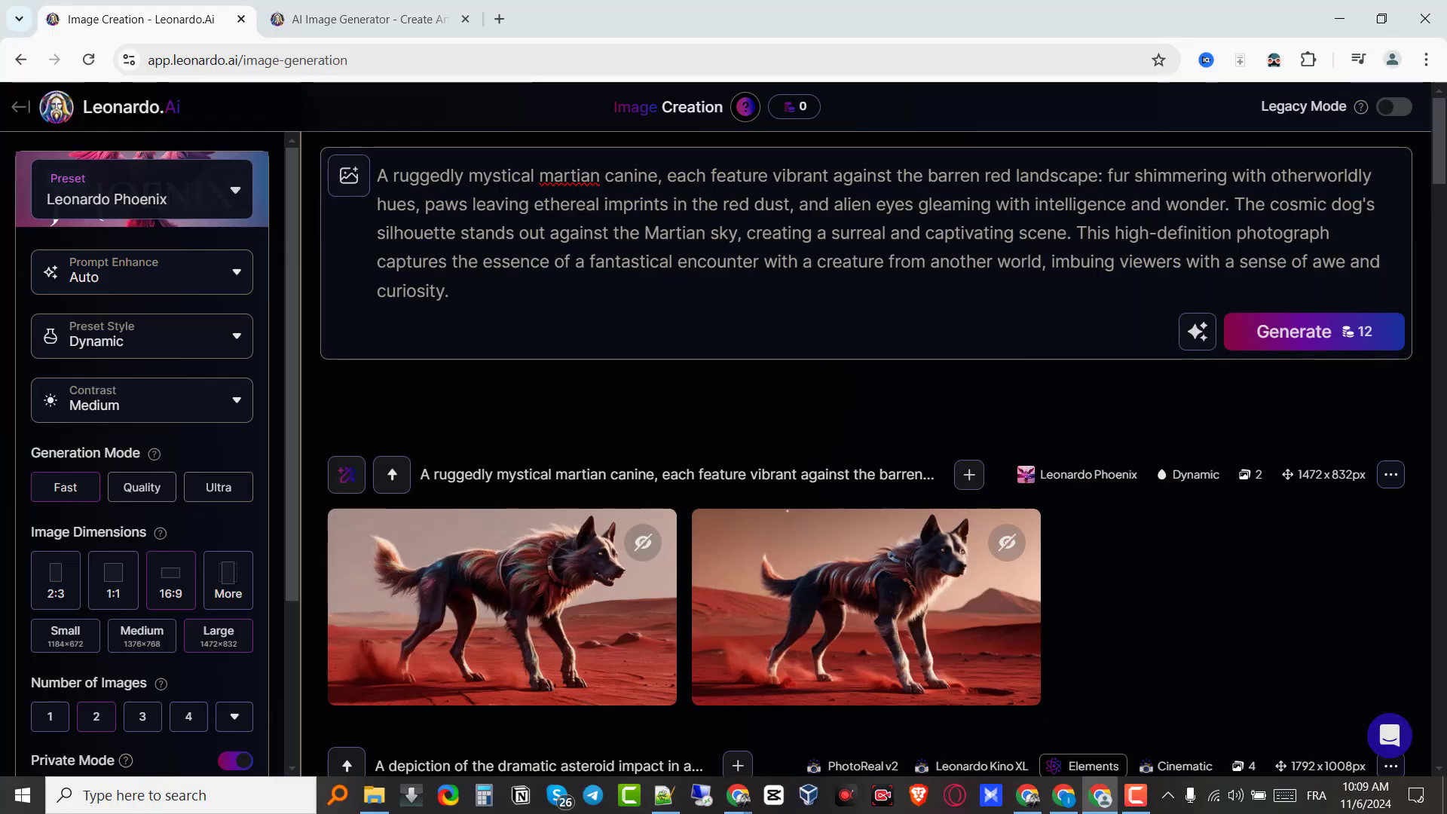
pyautogui.hotkey('ctrl', 'a')
pyautogui.moveTo(516, 288); pyautogui.dragTo(594, 350)
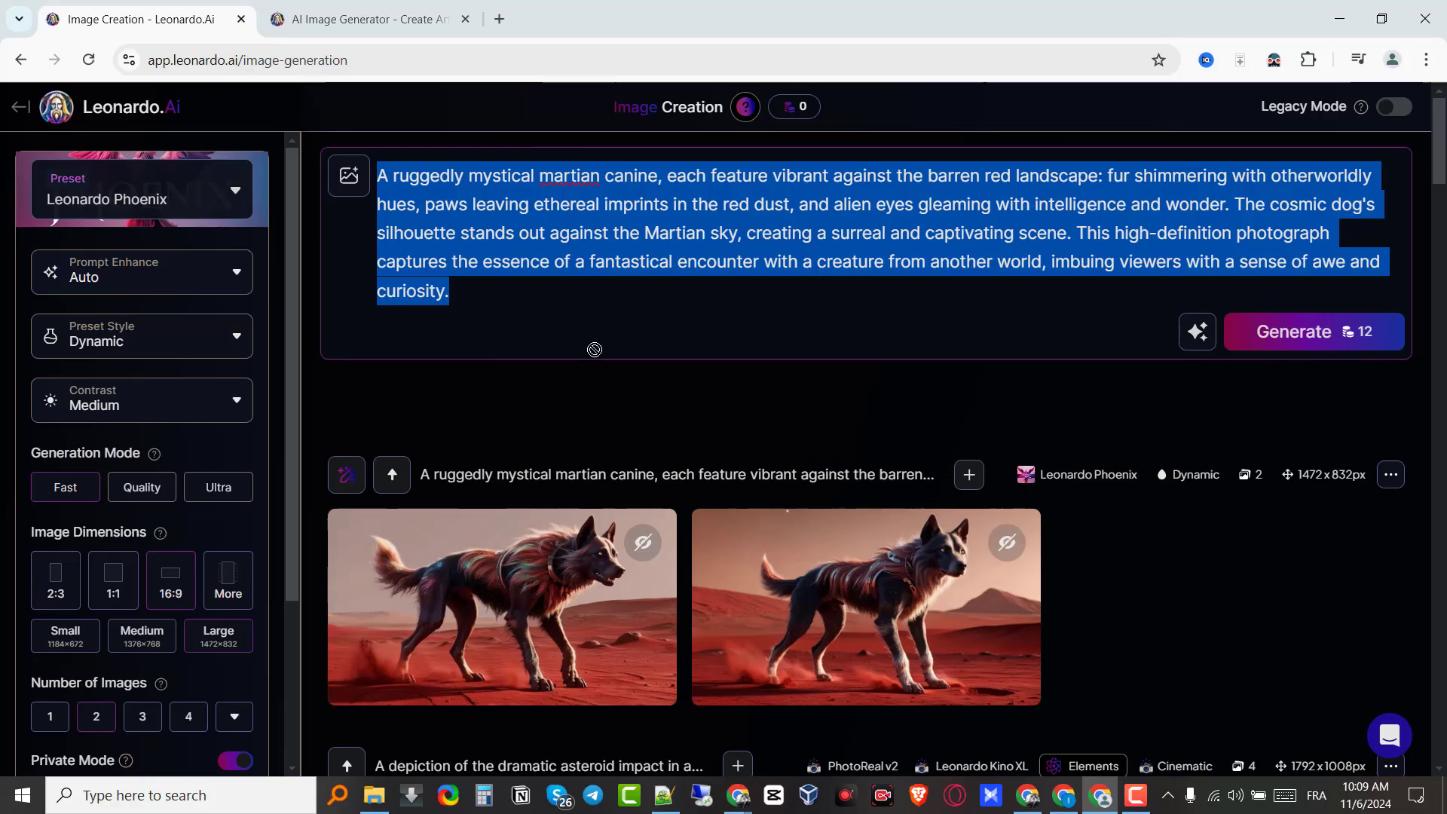
# Step: Add the vintage world map from the uploaded images as an Image to Image guidance reference
pyautogui.click(347, 177)
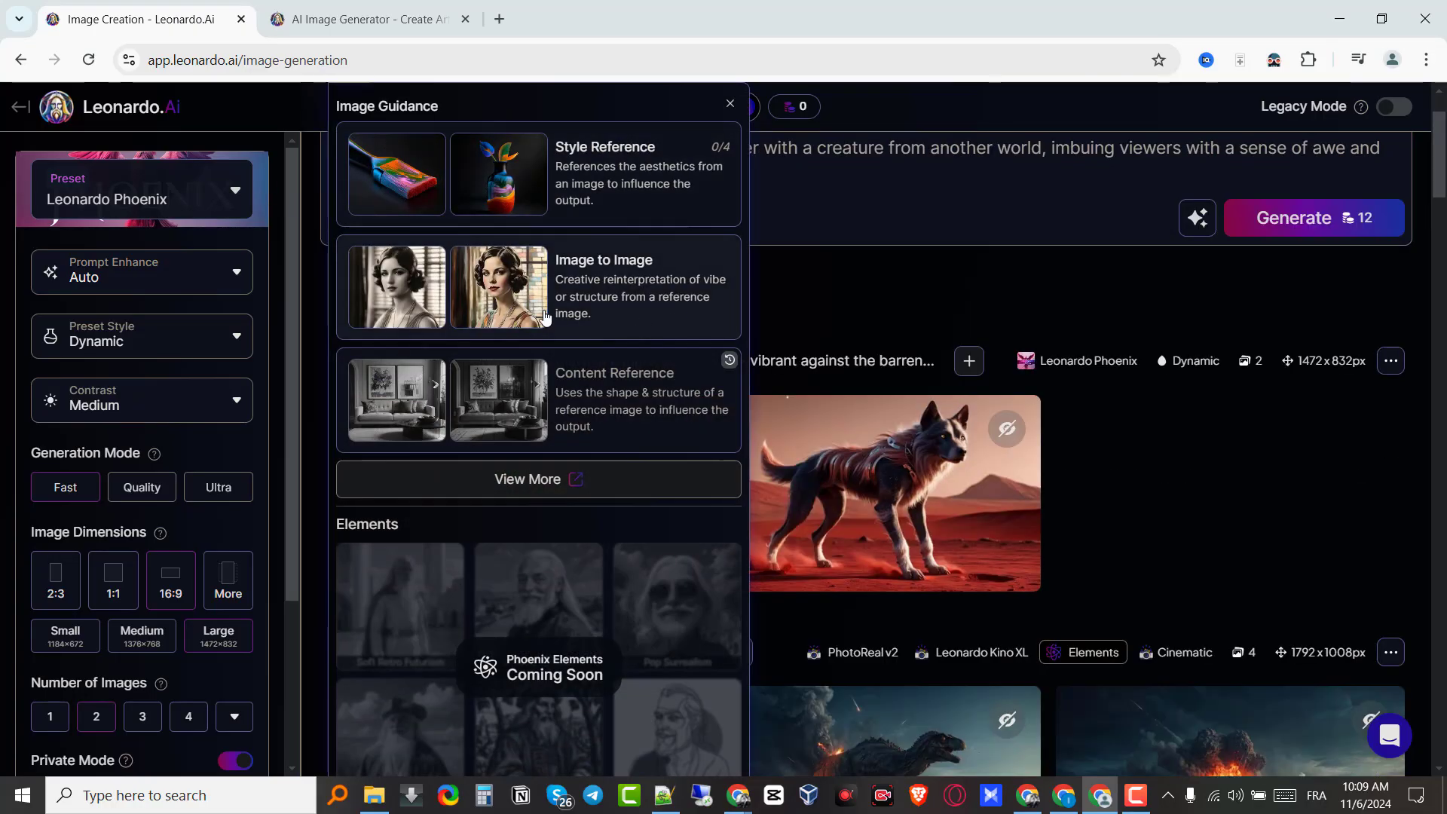
pyautogui.click(632, 296)
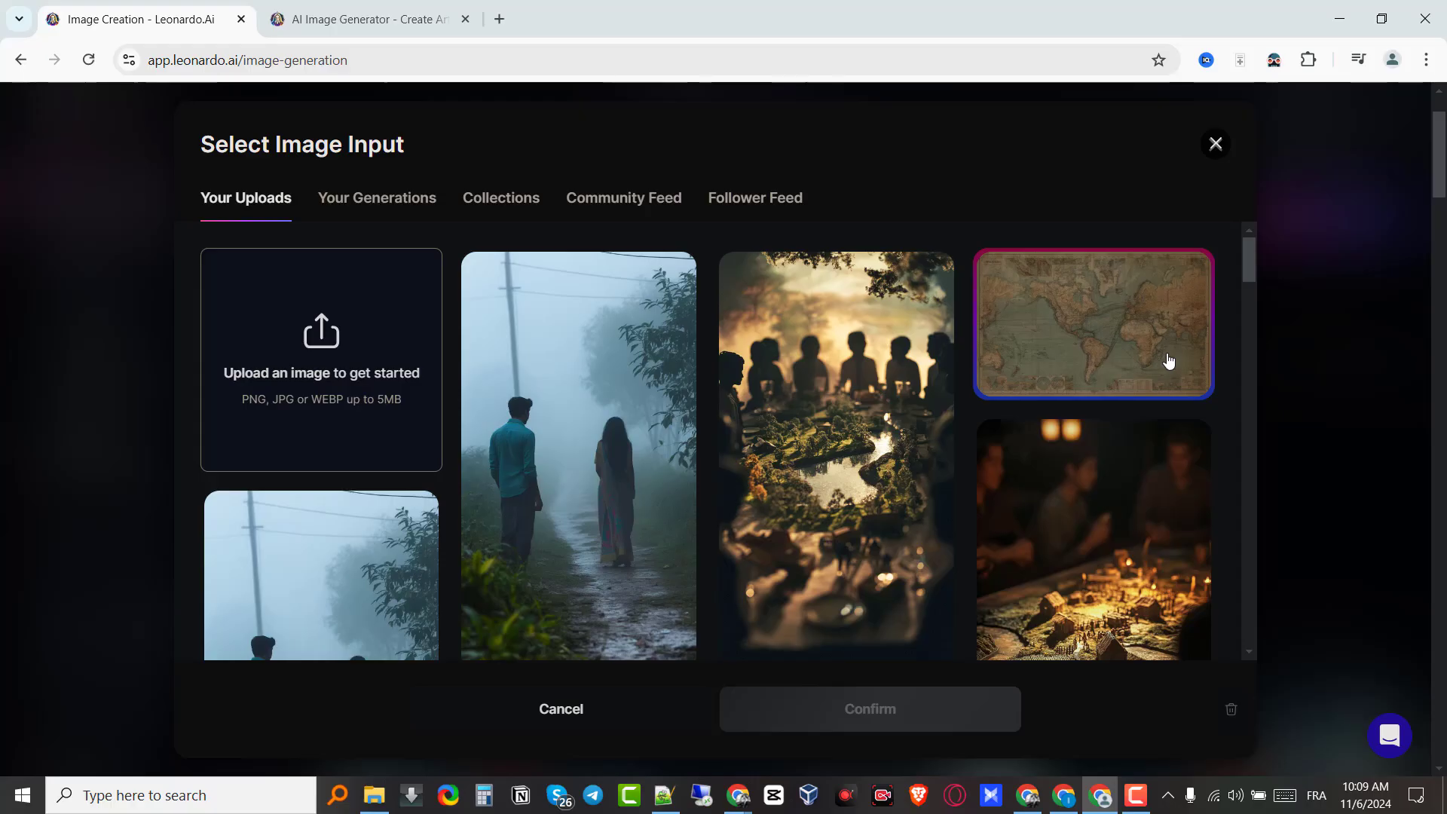
pyautogui.click(1170, 362)
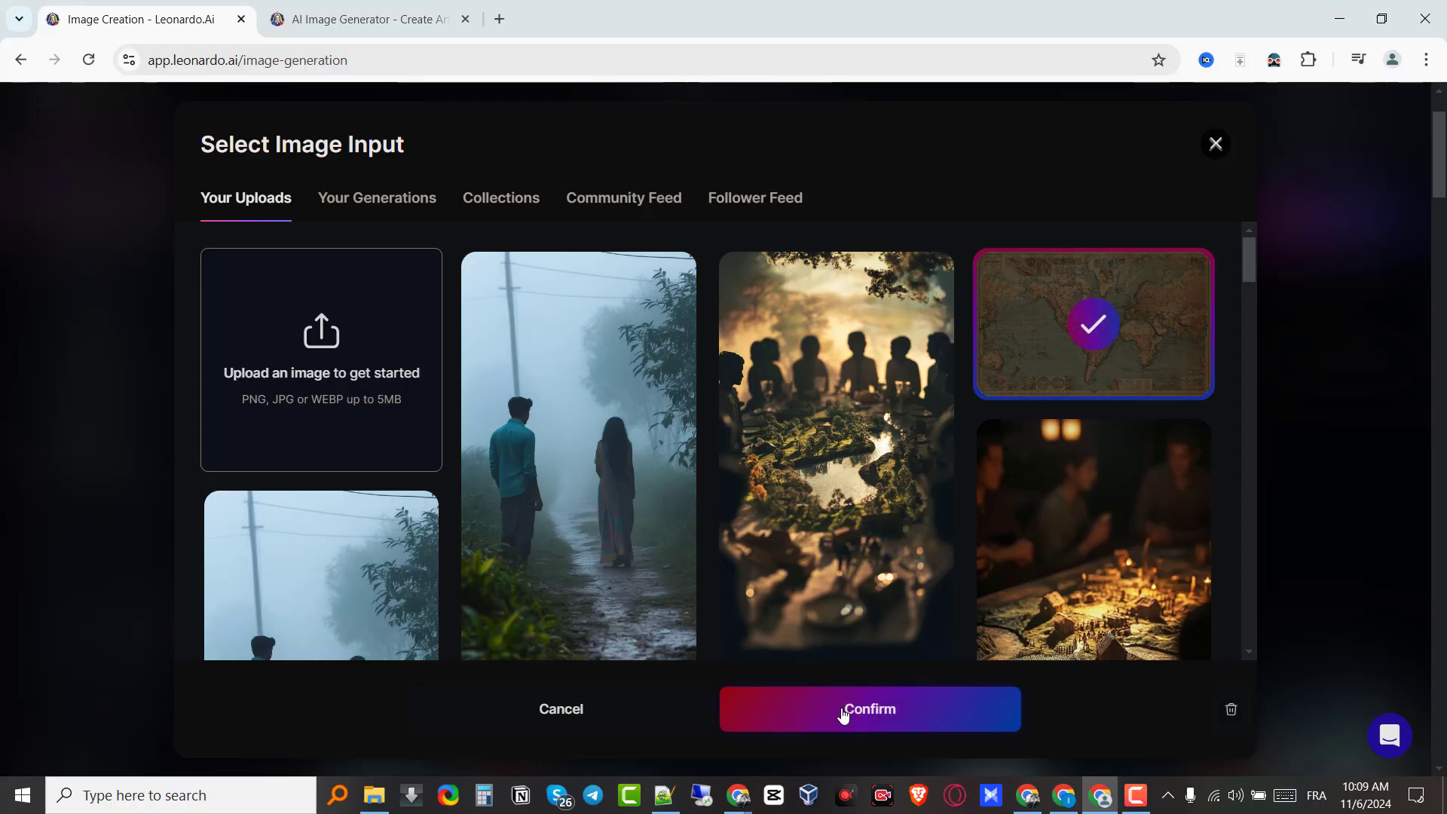
pyautogui.click(901, 721)
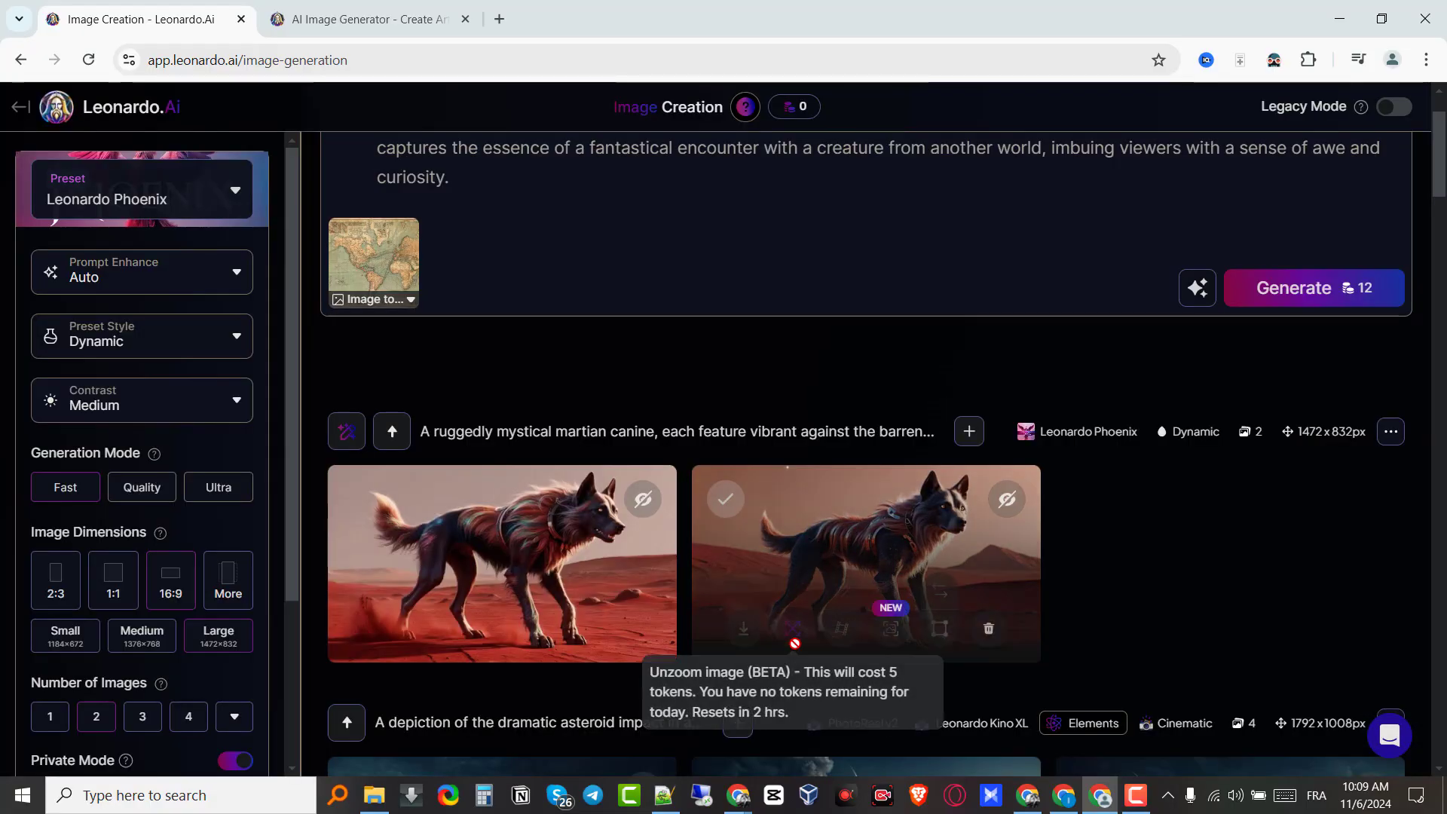
# Step: Replace the Martian canine prompt with "choose france from the map"
pyautogui.scroll(2, 867, 452)
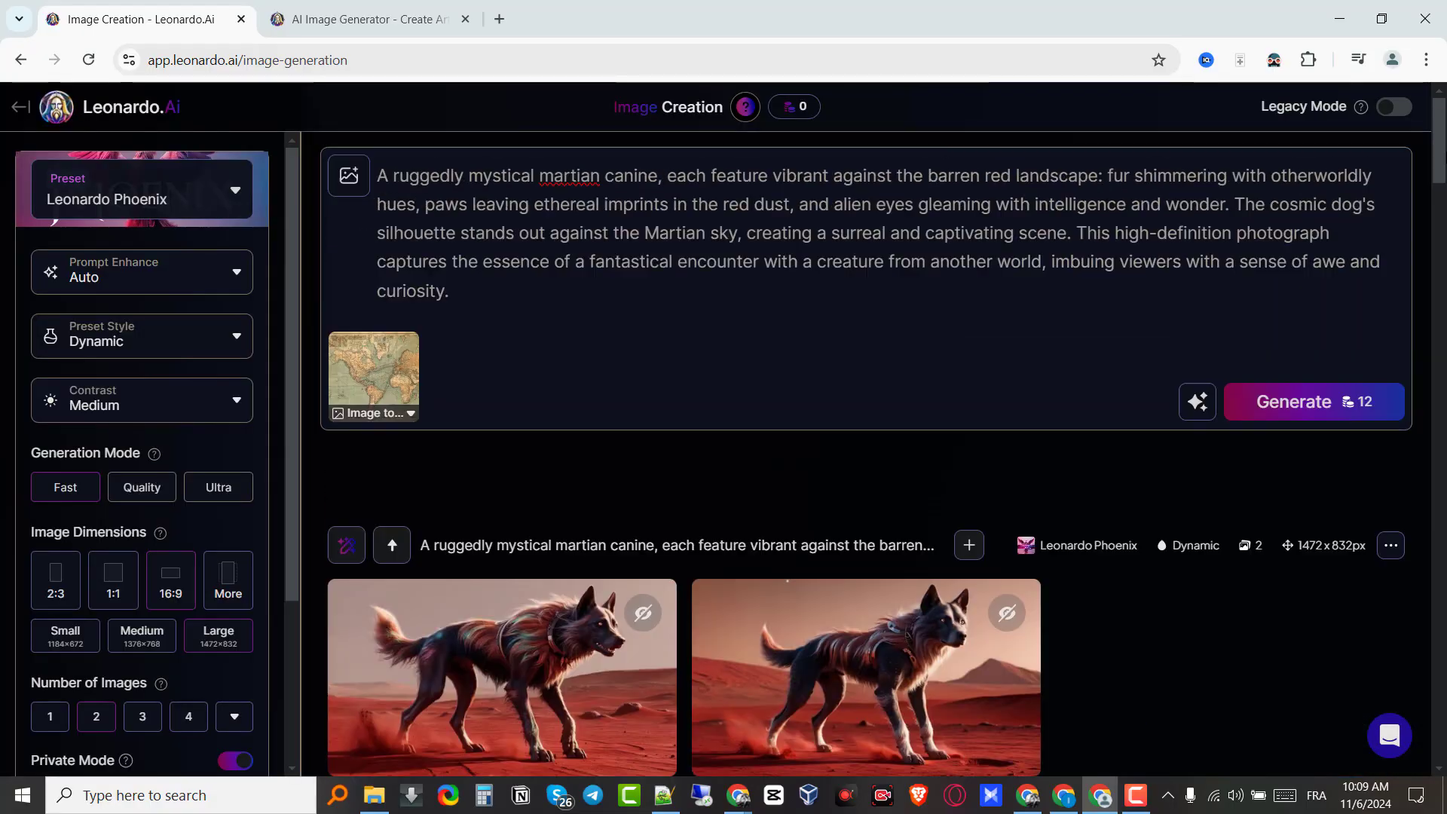
pyautogui.hotkey('ctrl', 'a')
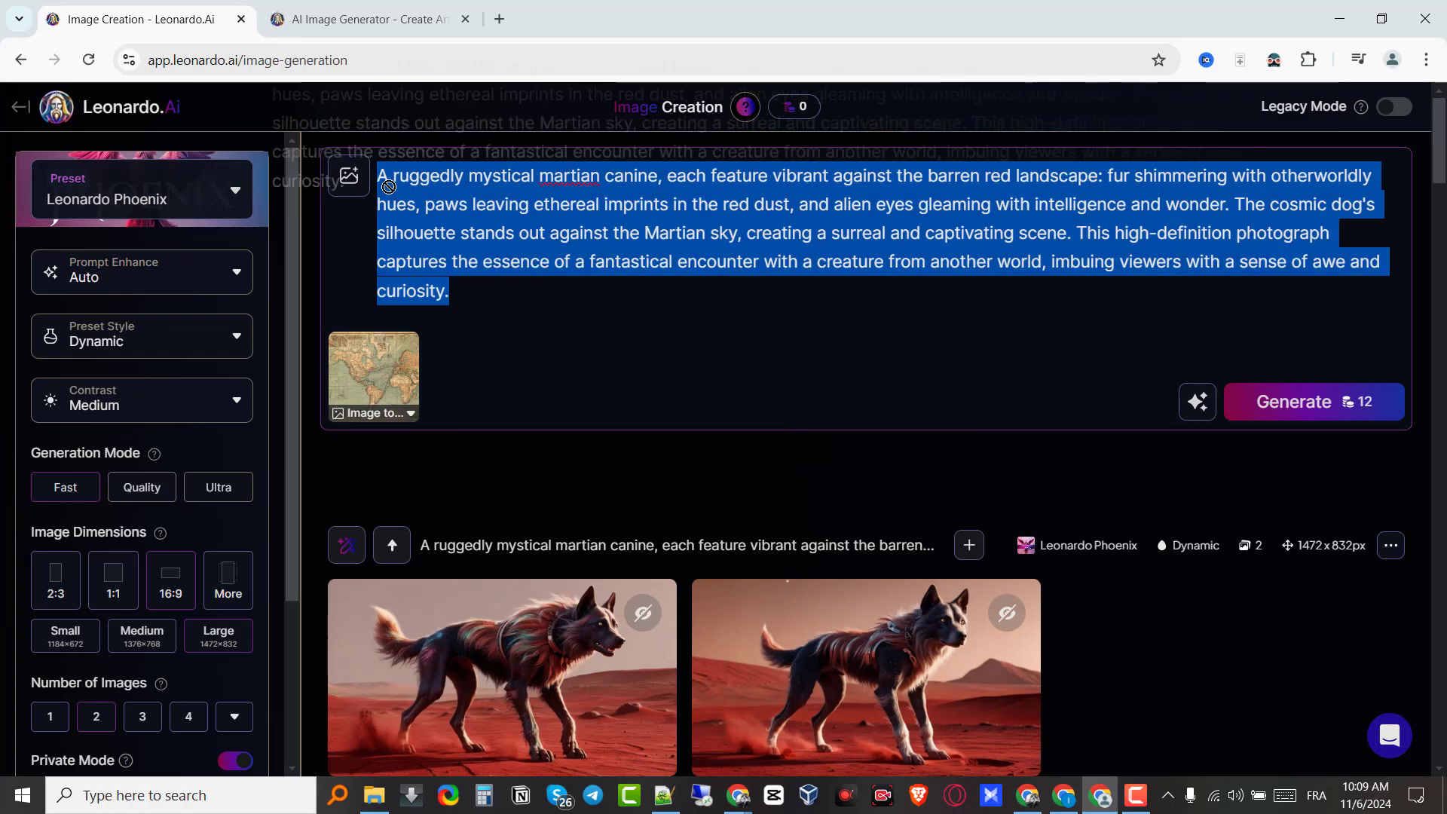
pyautogui.press('BackSpace')
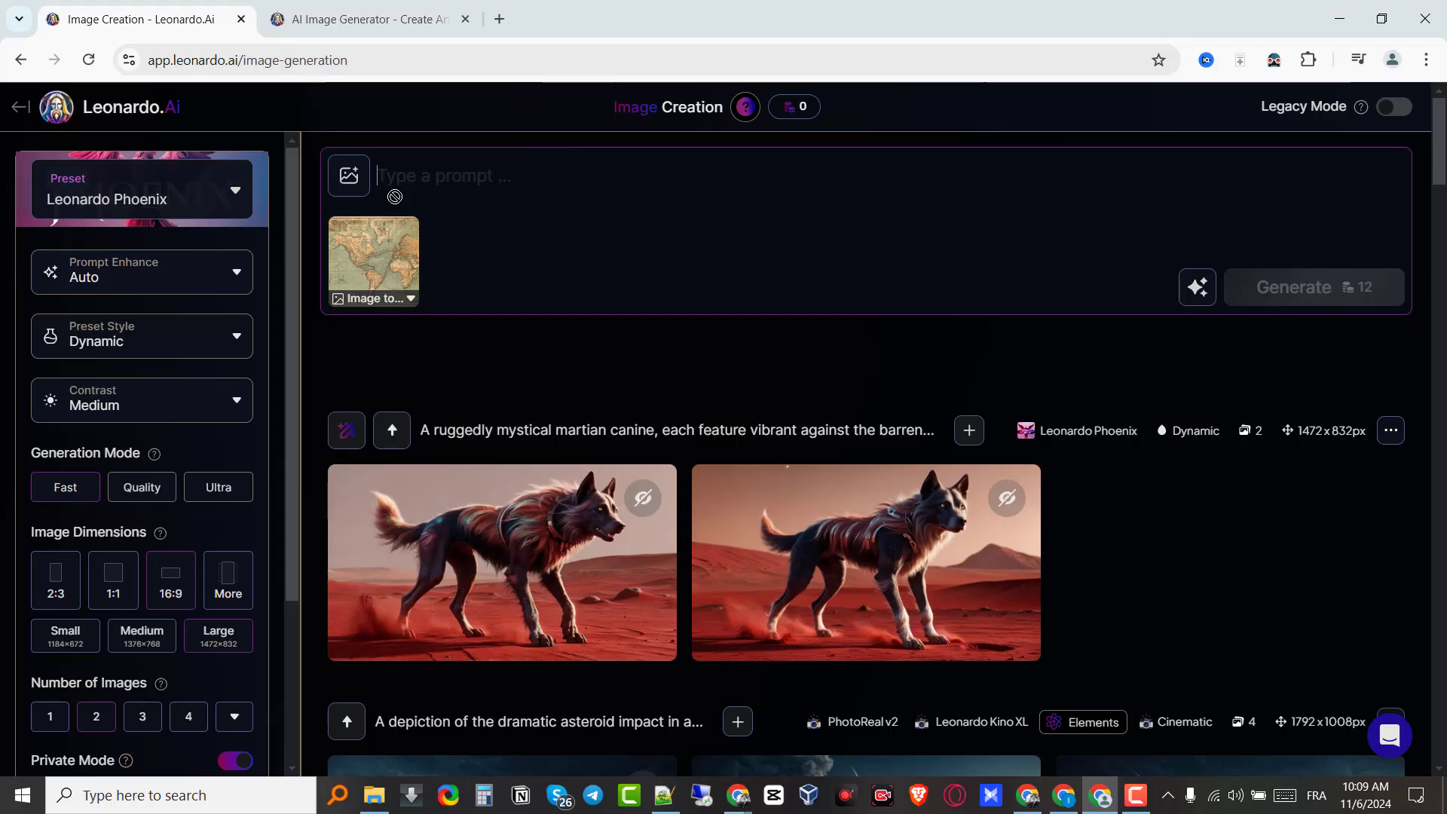
pyautogui.write('choose f')
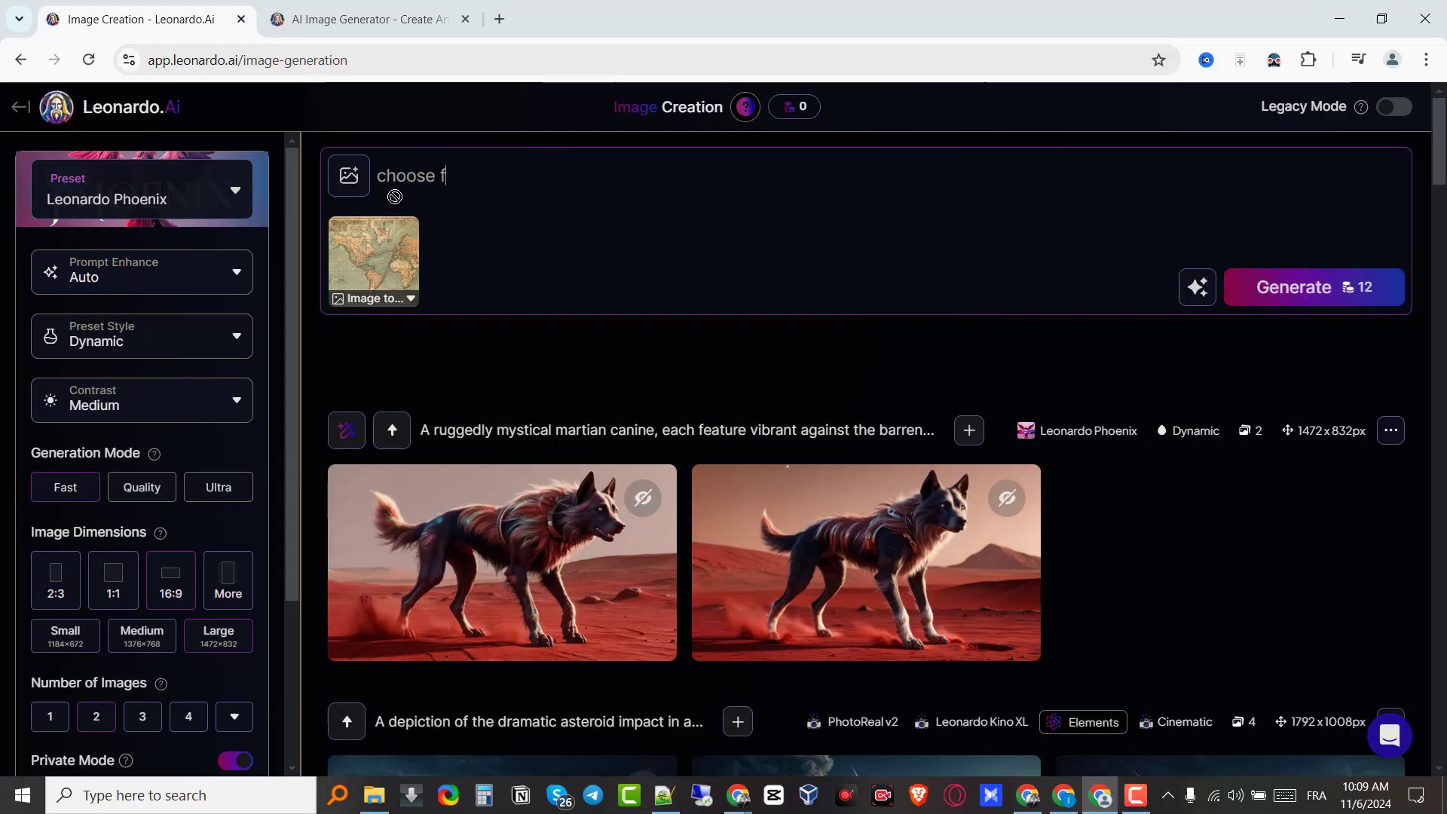
pyautogui.write('rance from the  map')
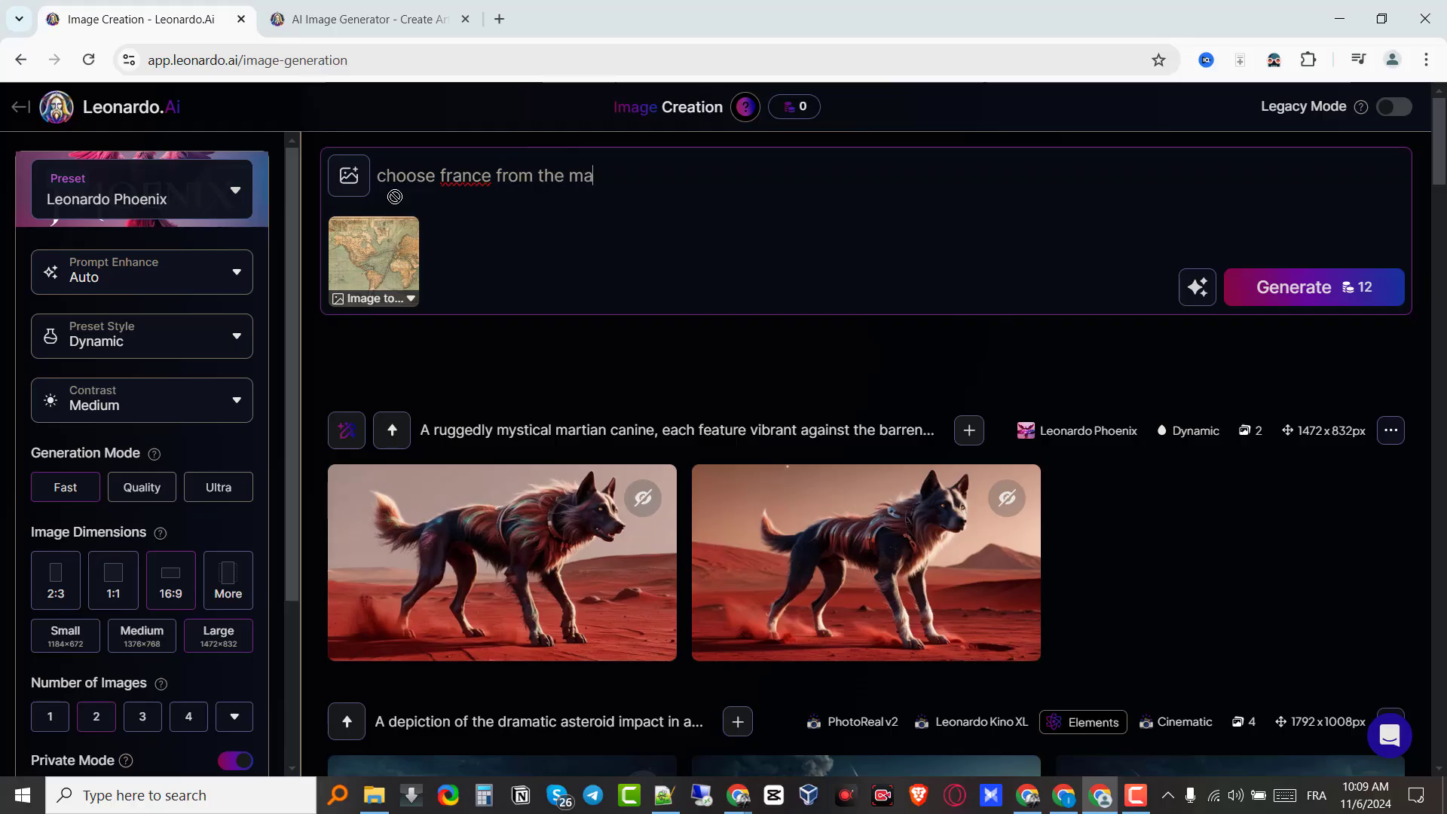
# Step: Check the AI prompt assistance options without using any, and generate images from the map prompt and its reference image
pyautogui.click(1201, 291)
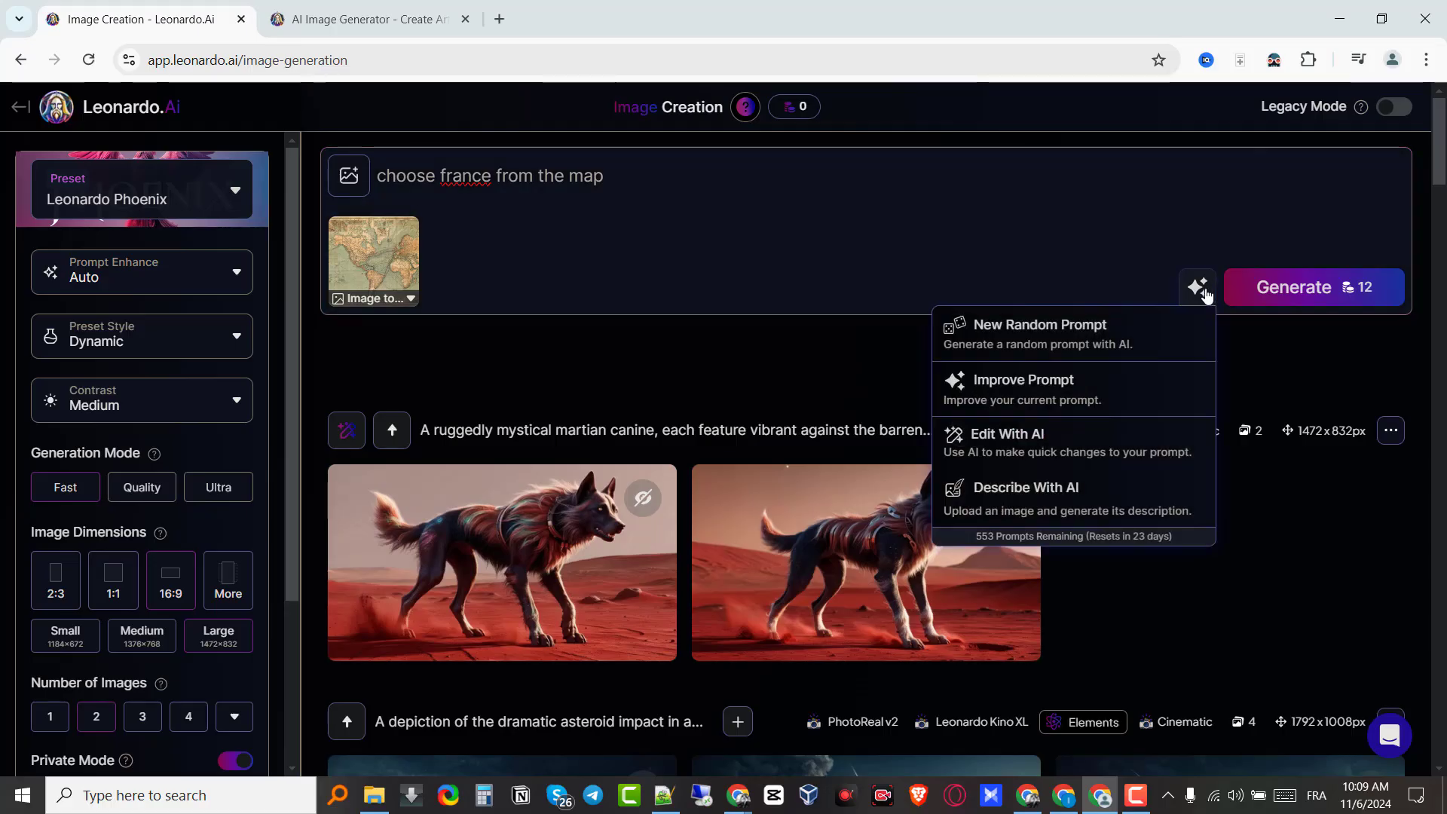
pyautogui.click(1263, 304)
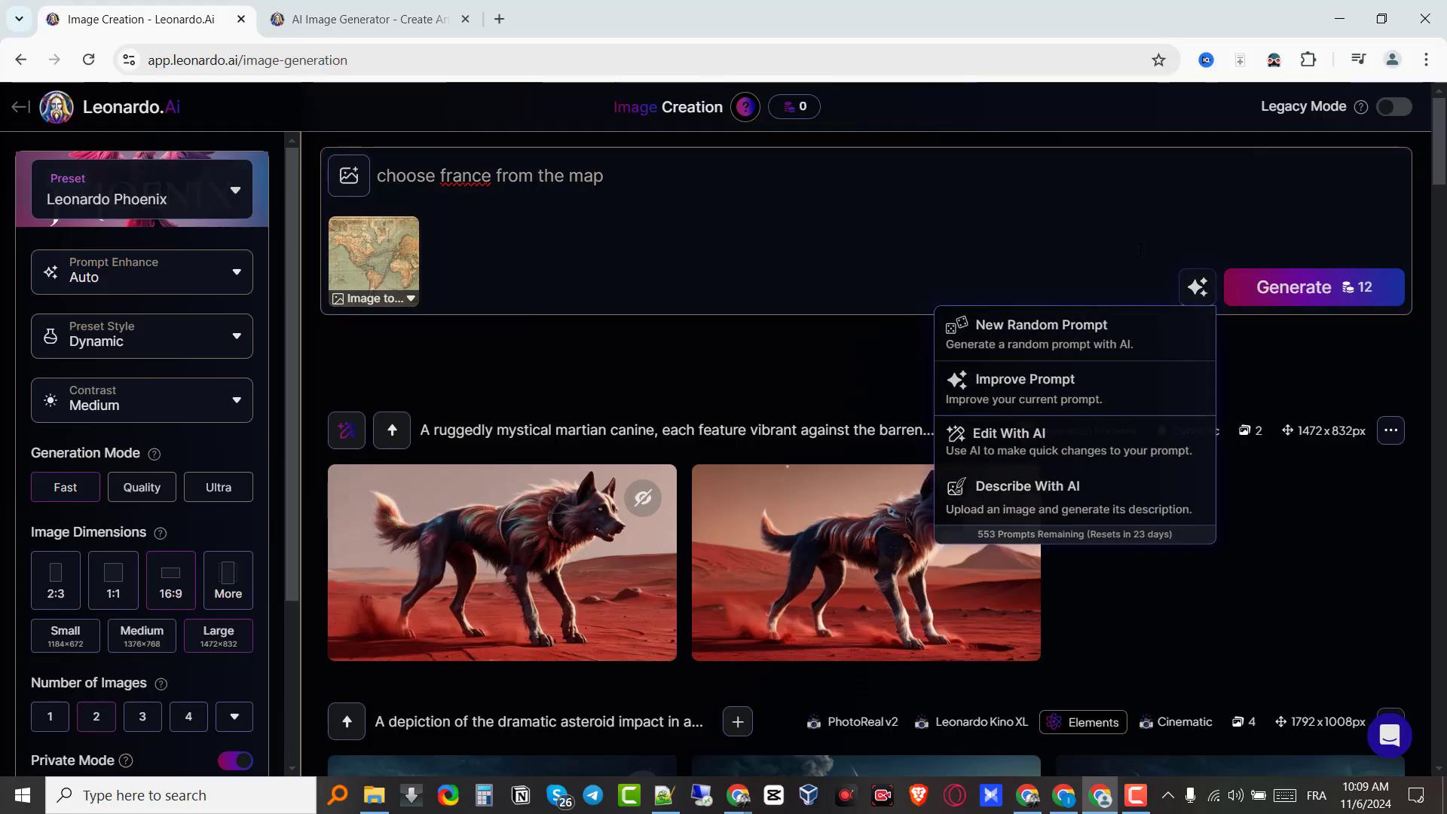
pyautogui.click(1282, 292)
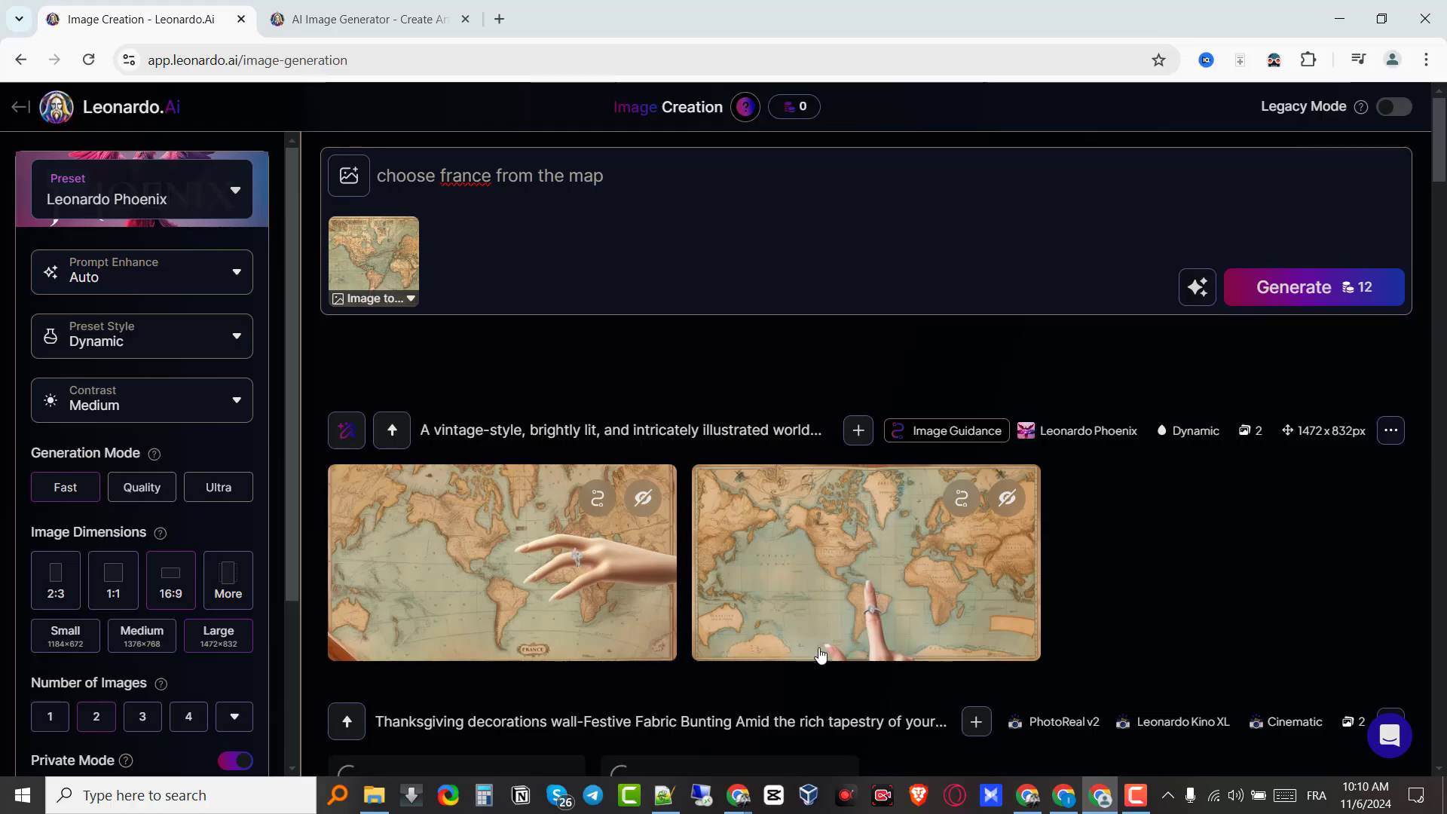
# Step: Open the generated map image with the pointing finger in the Motion dialog, inspect it enlarged, and close the dialog without generating
pyautogui.click(833, 616)
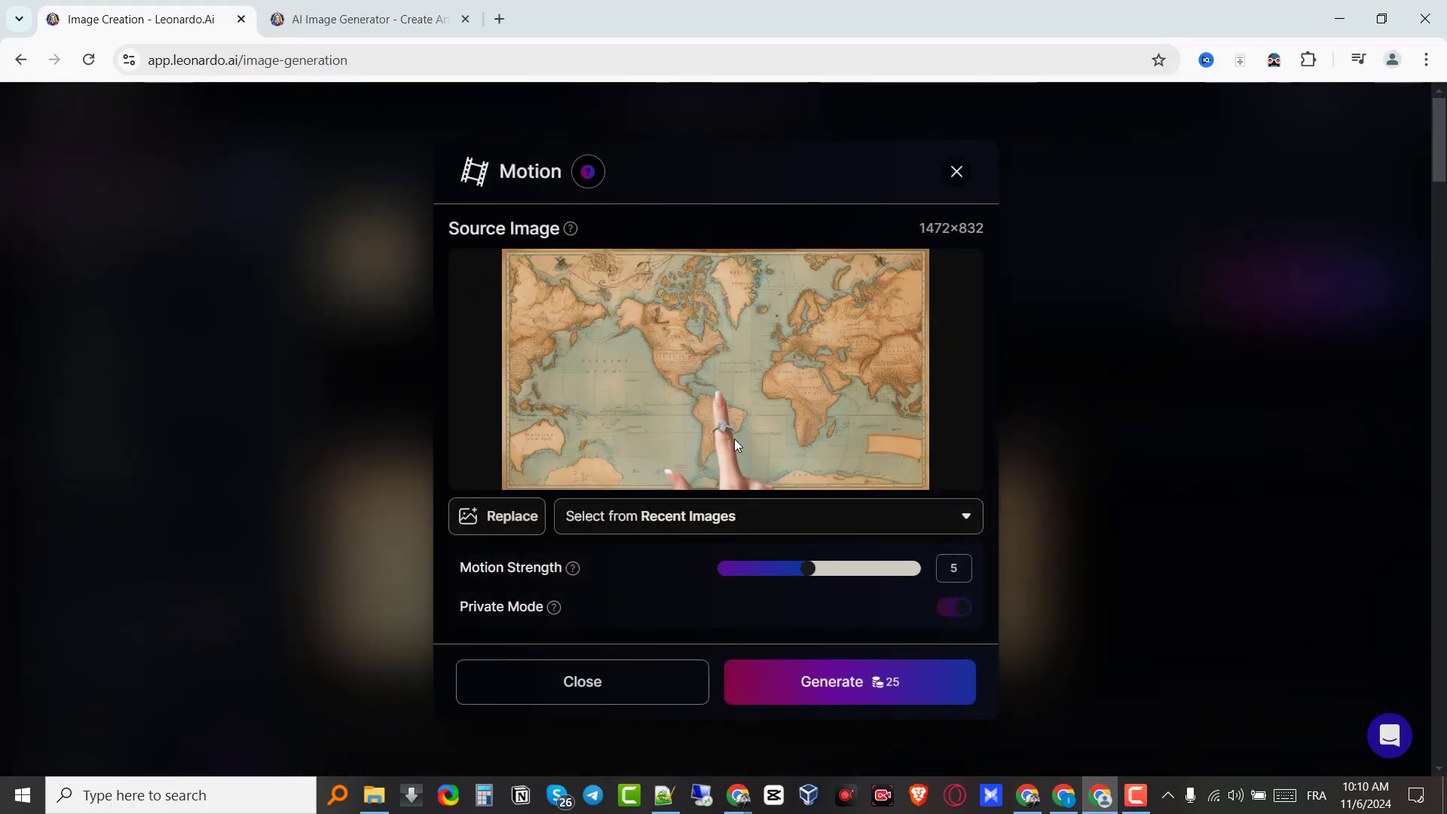
pyautogui.keyDown('ctrl'); pyautogui.scroll(5, 735, 439); pyautogui.keyUp('ctrl')
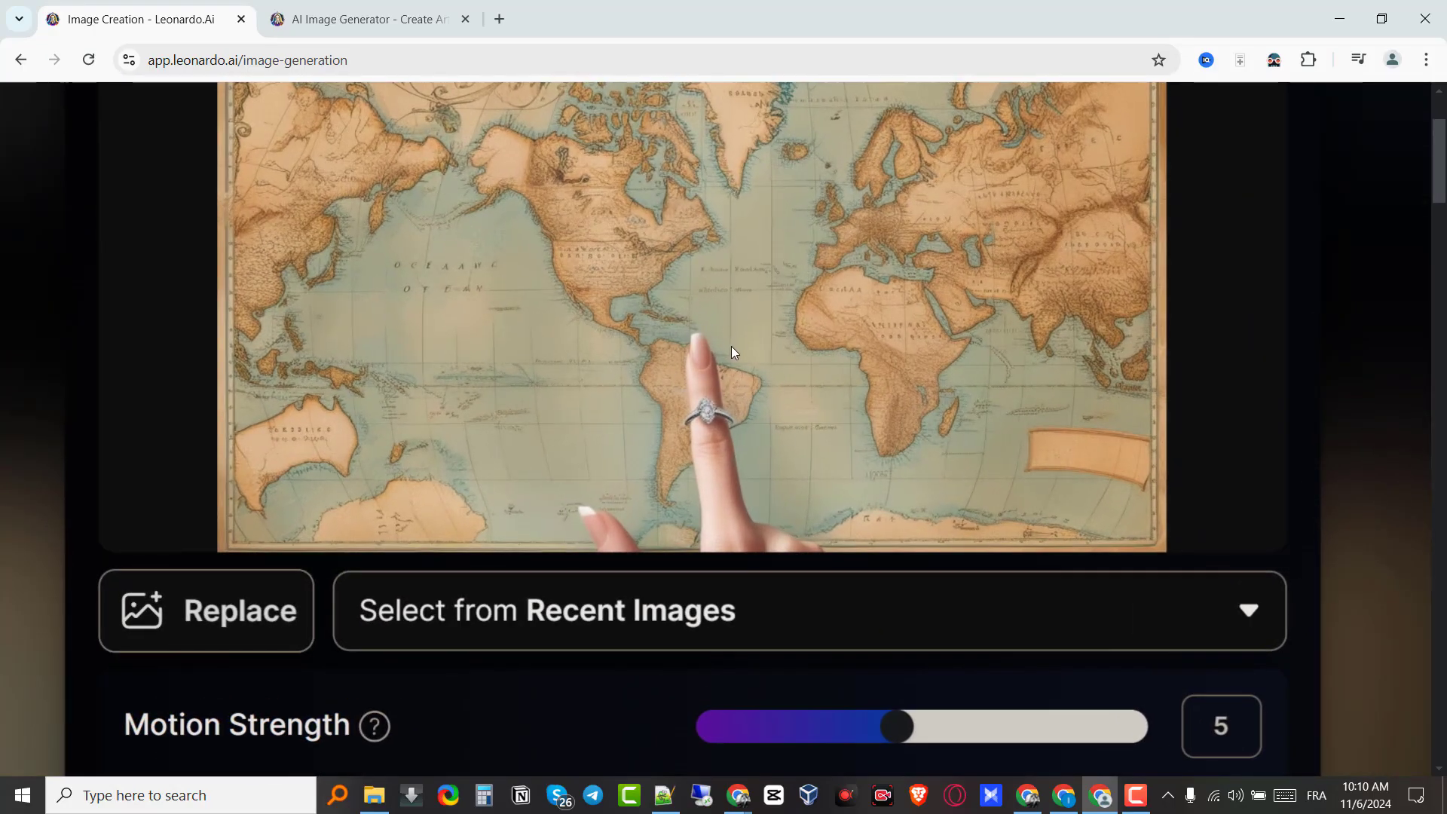
pyautogui.keyDown('ctrl'); pyautogui.scroll(-5, 736, 348); pyautogui.keyUp('ctrl')
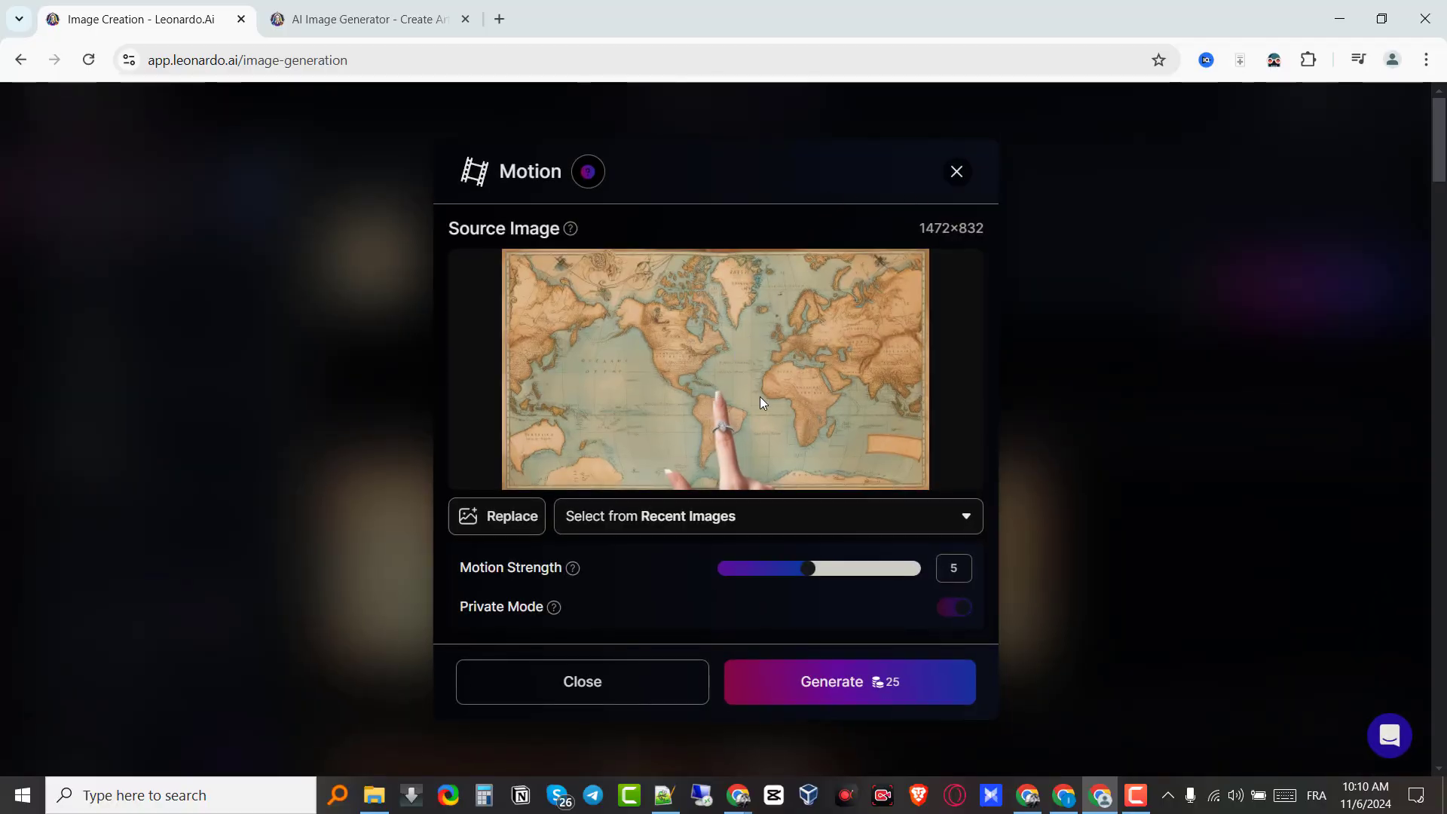
pyautogui.click(956, 178)
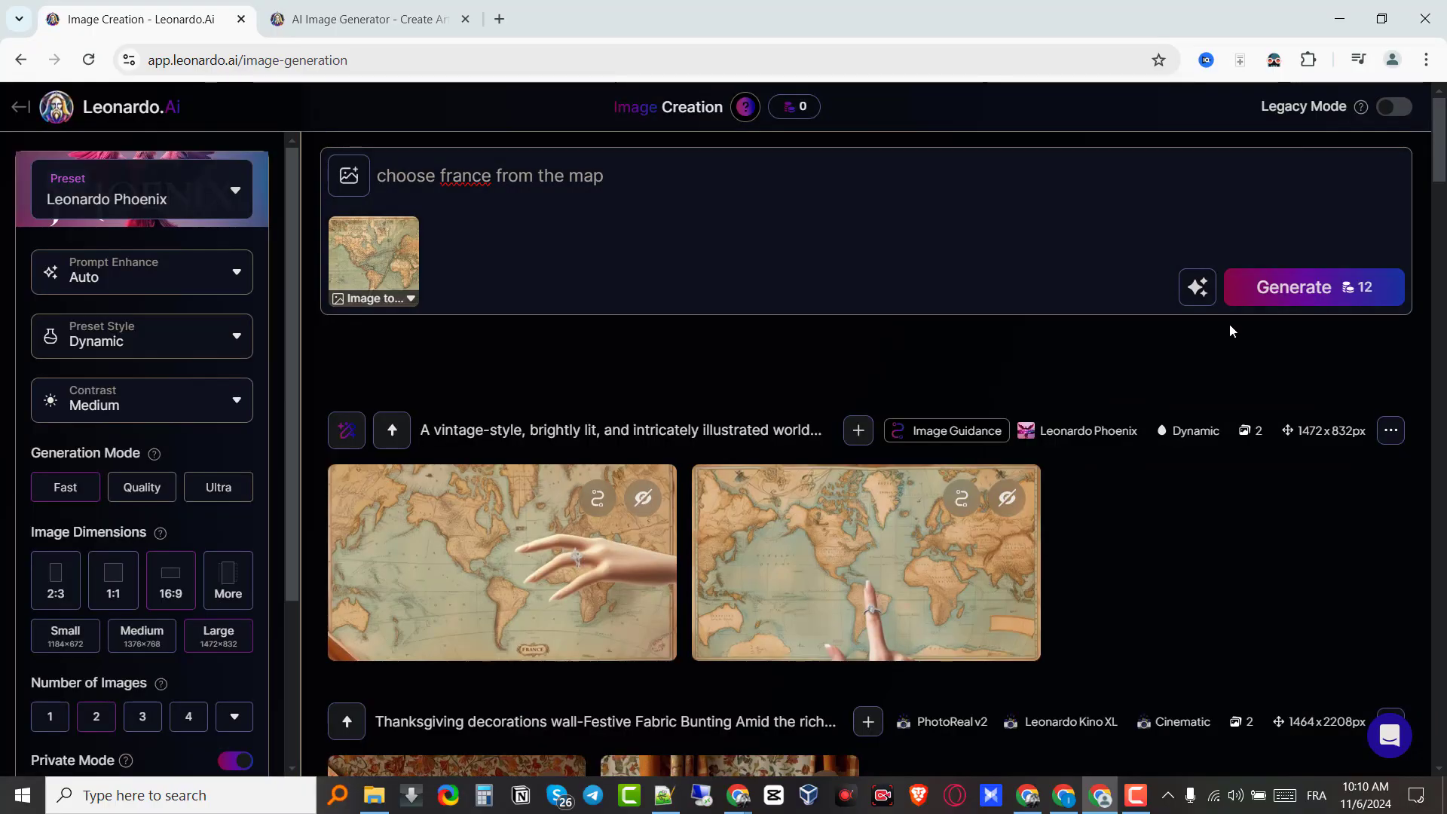
# Step: Improve the "choose france from the map" prompt with AI and generate images from it with the map reference
pyautogui.click(1198, 298)
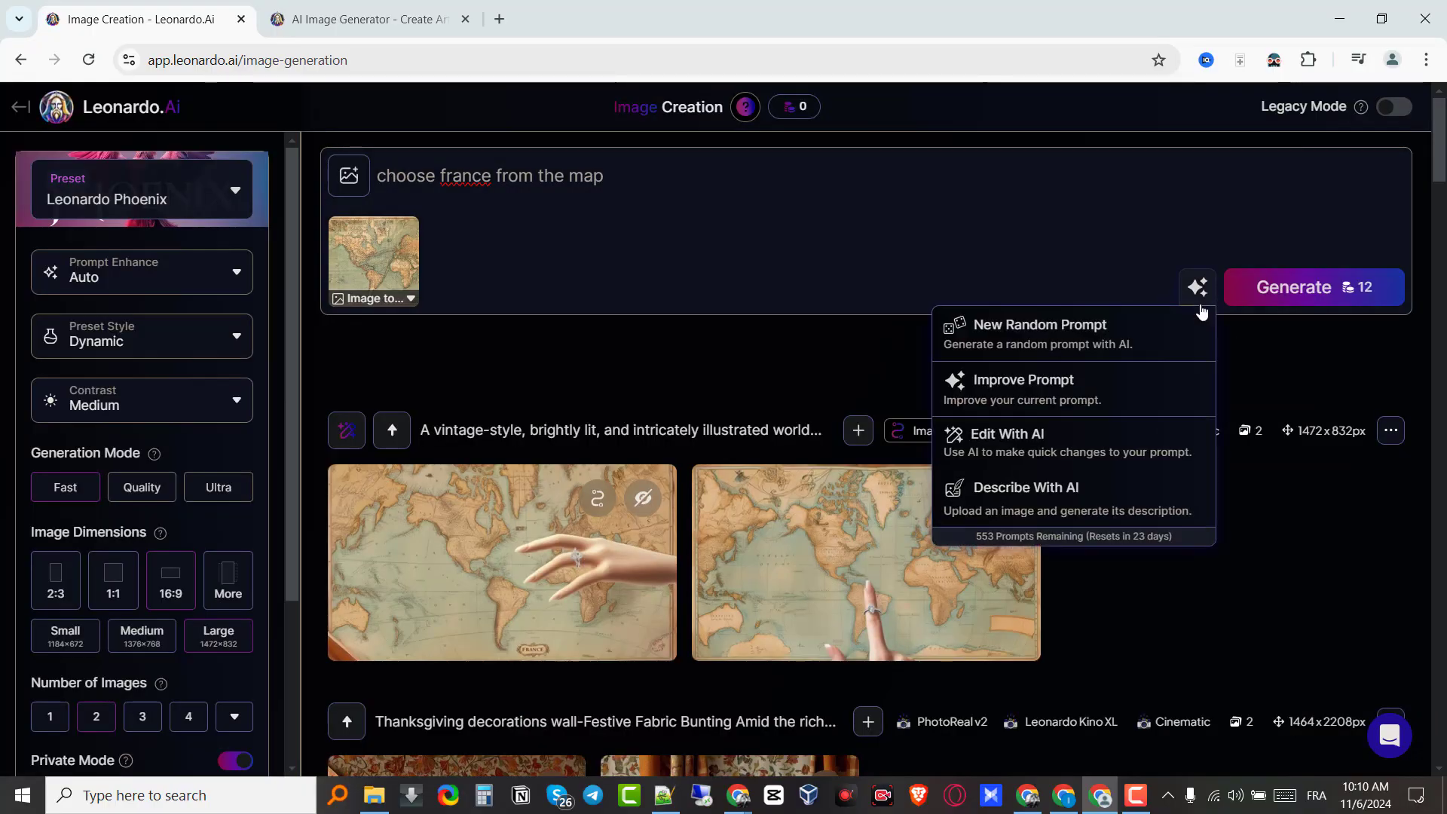
pyautogui.click(1097, 397)
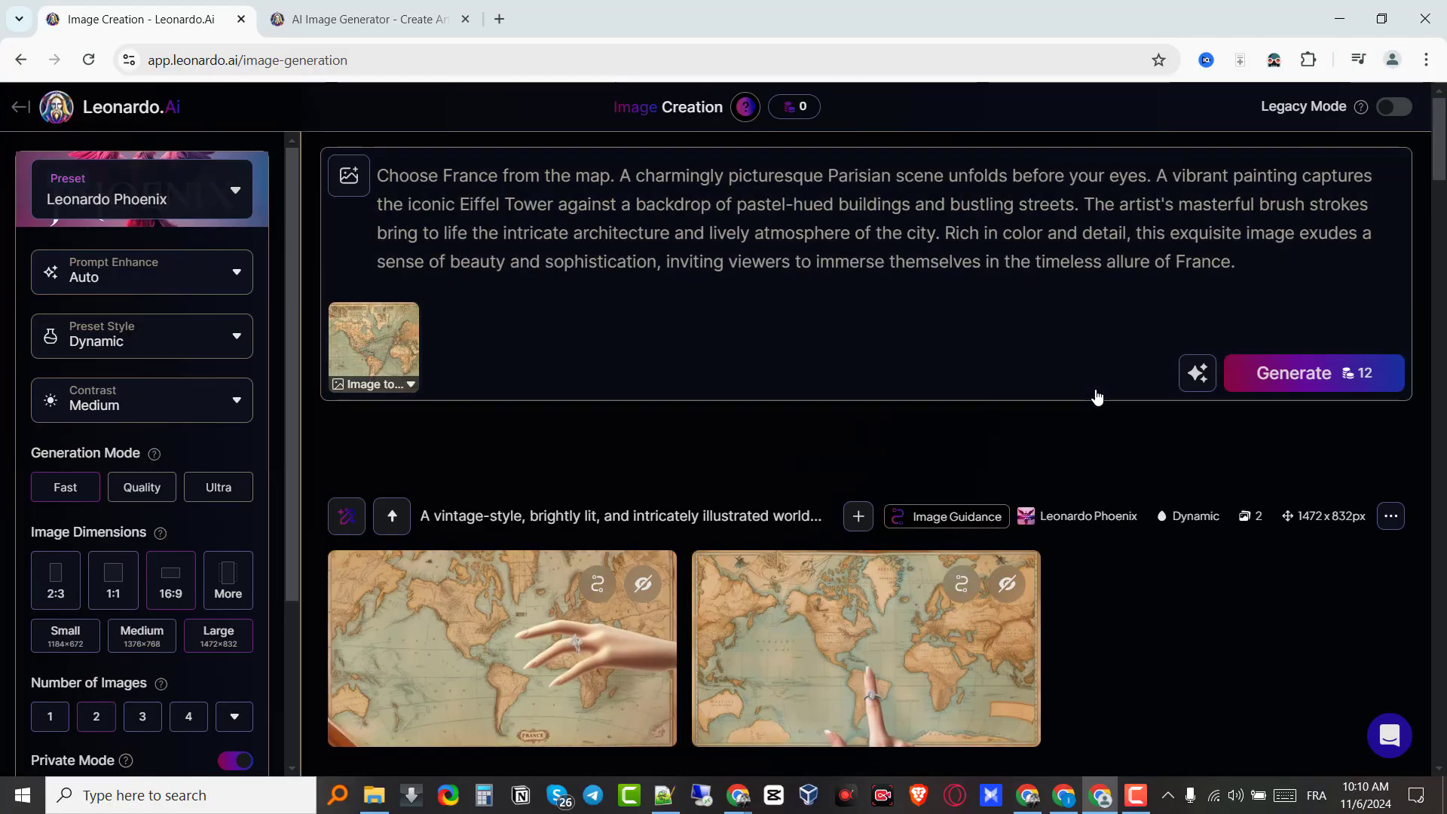
pyautogui.click(1273, 389)
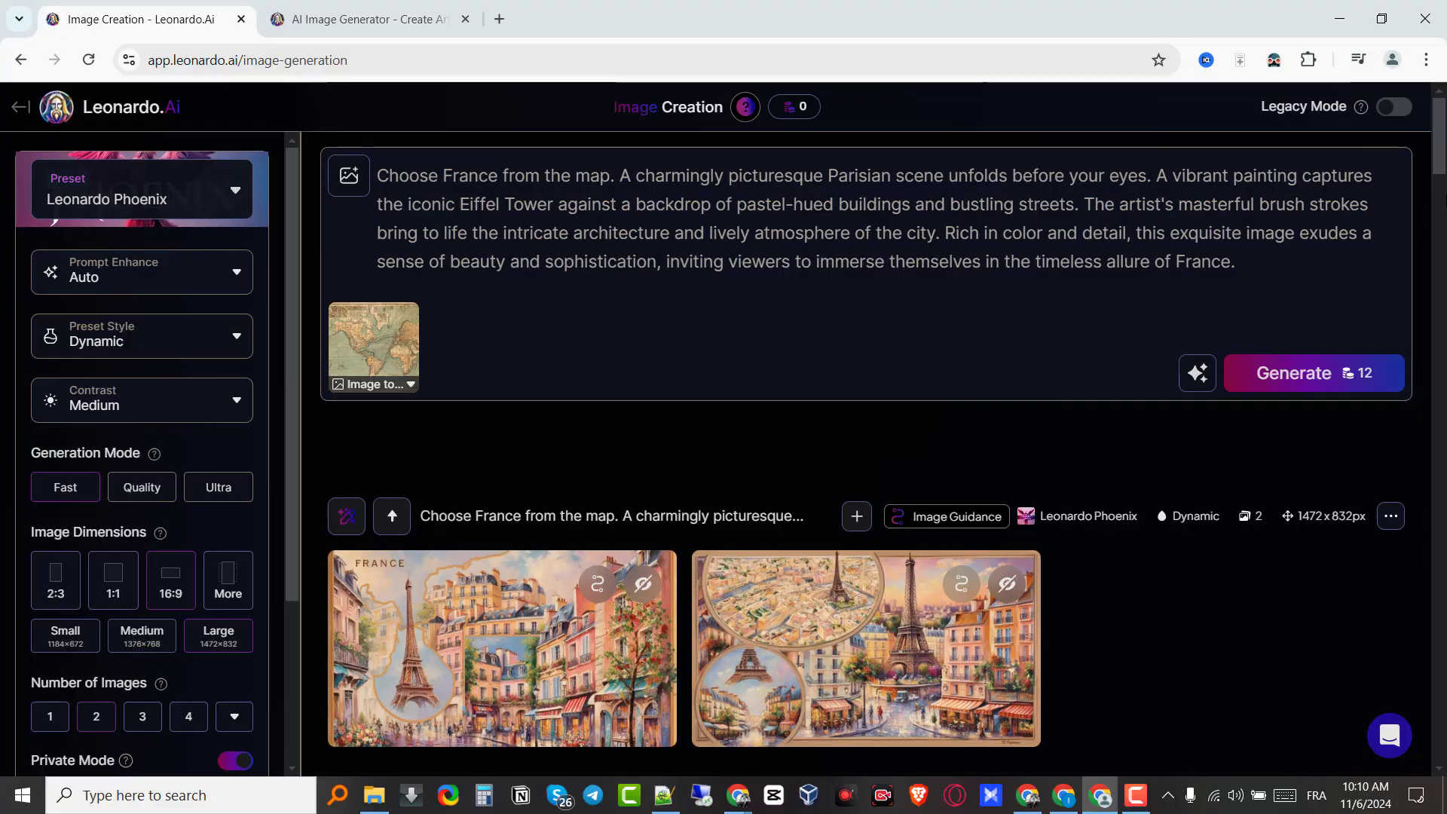
pyautogui.scroll(-15, 1444, 261)
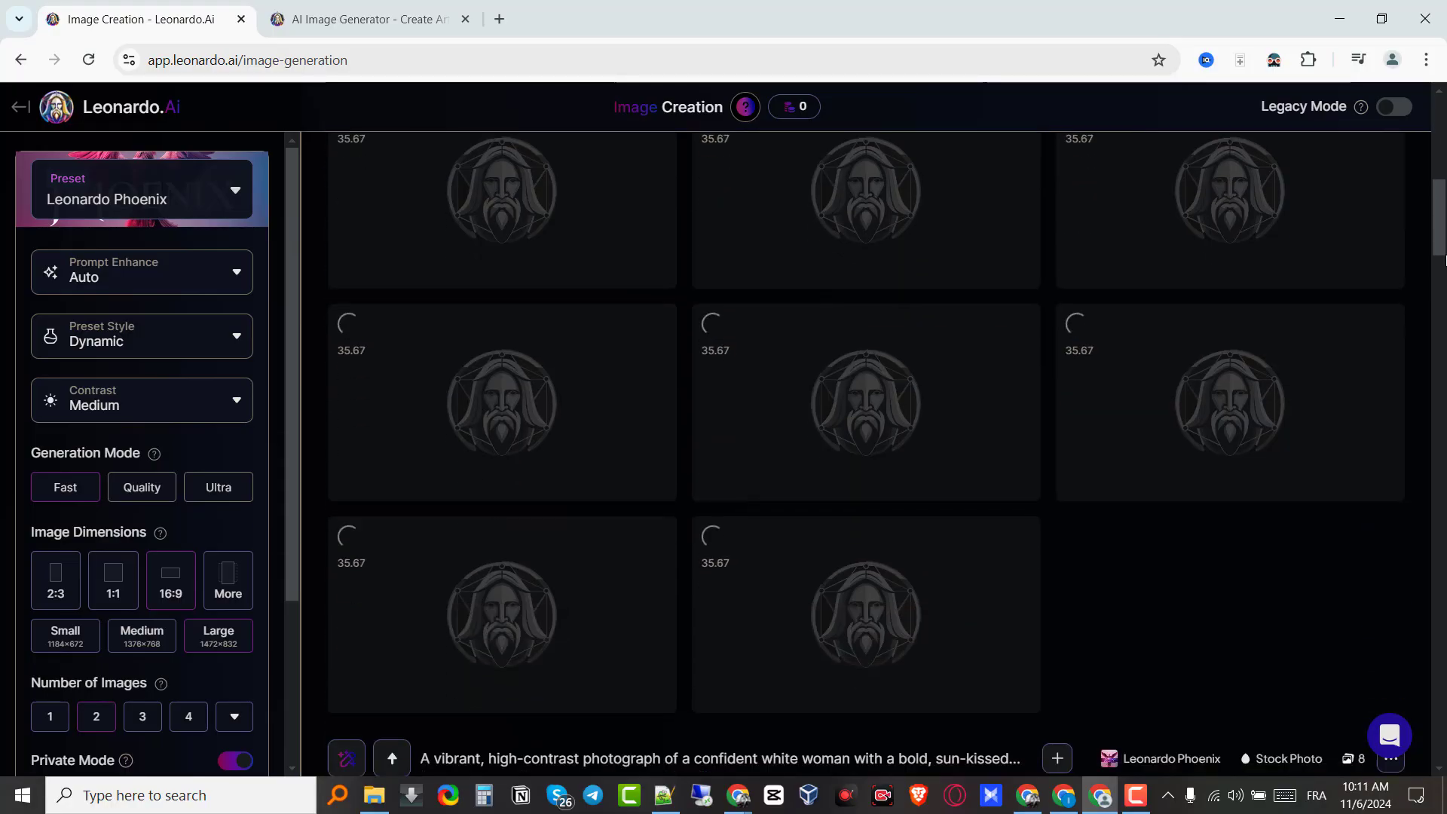
pyautogui.moveTo(1444, 260); pyautogui.dragTo(1430, 174)
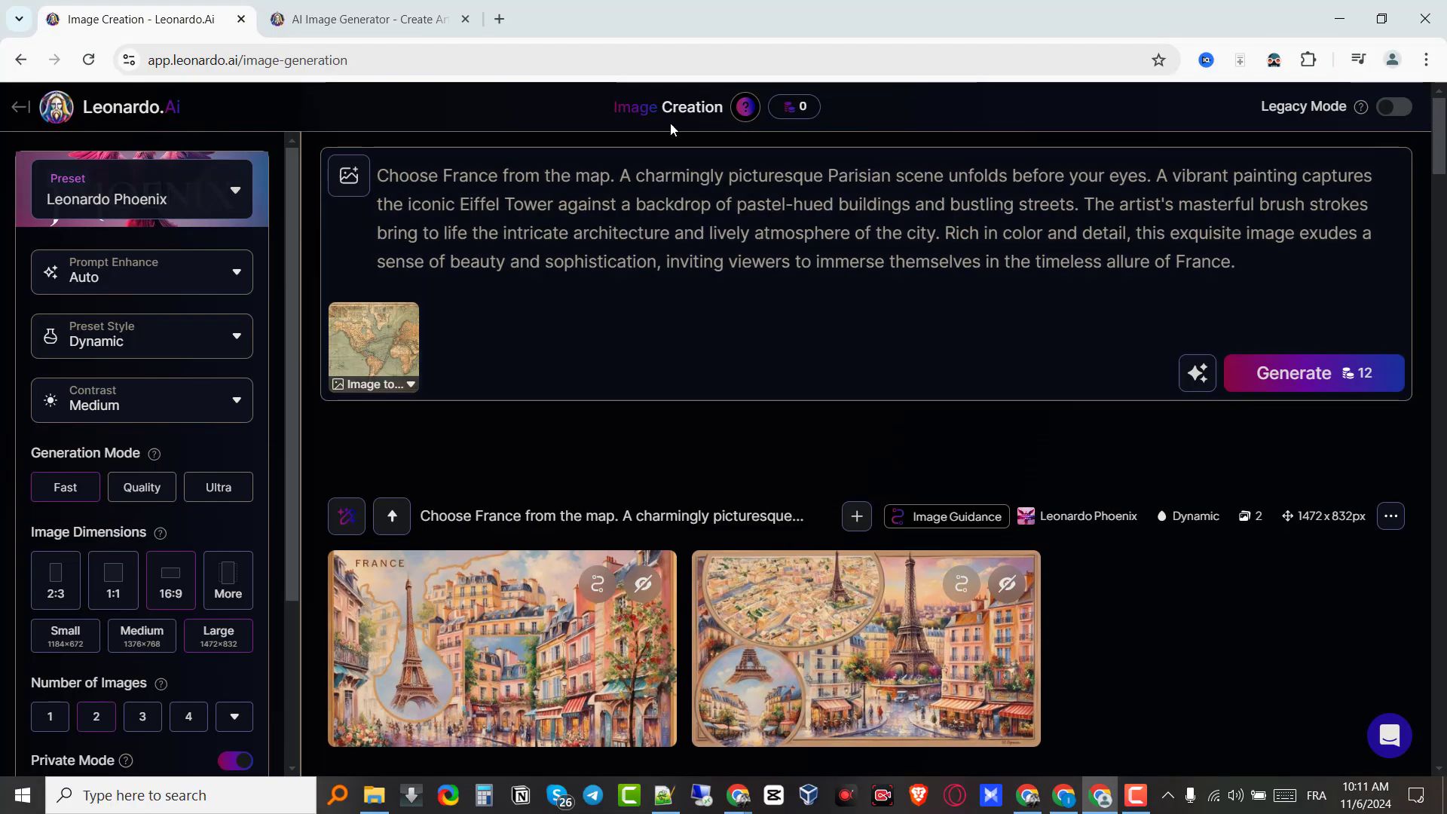
# Step: Remove the vintage map reference image from the prompt and look through the earlier generations in the feed
pyautogui.moveTo(417, 306)
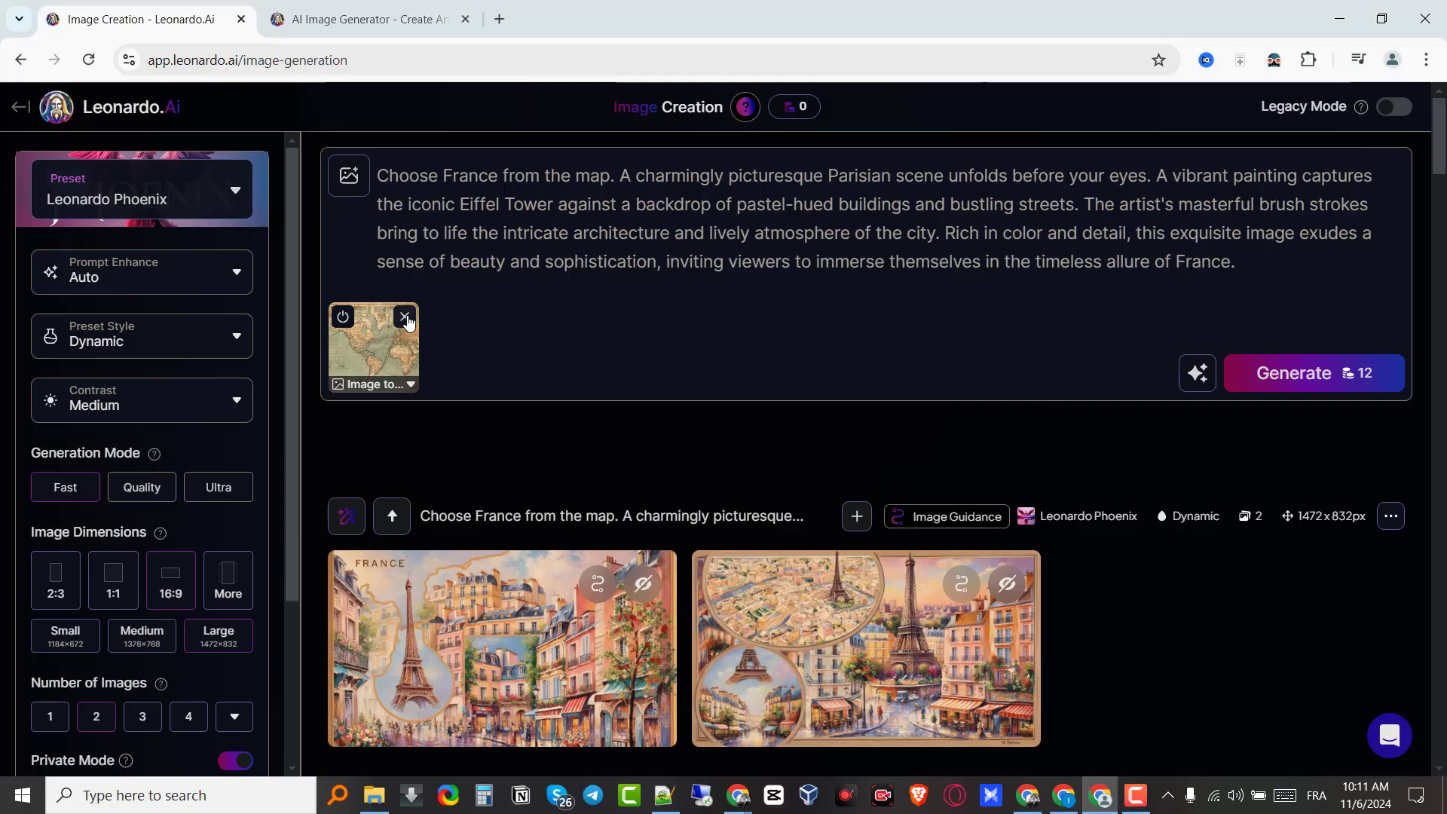
pyautogui.click(405, 318)
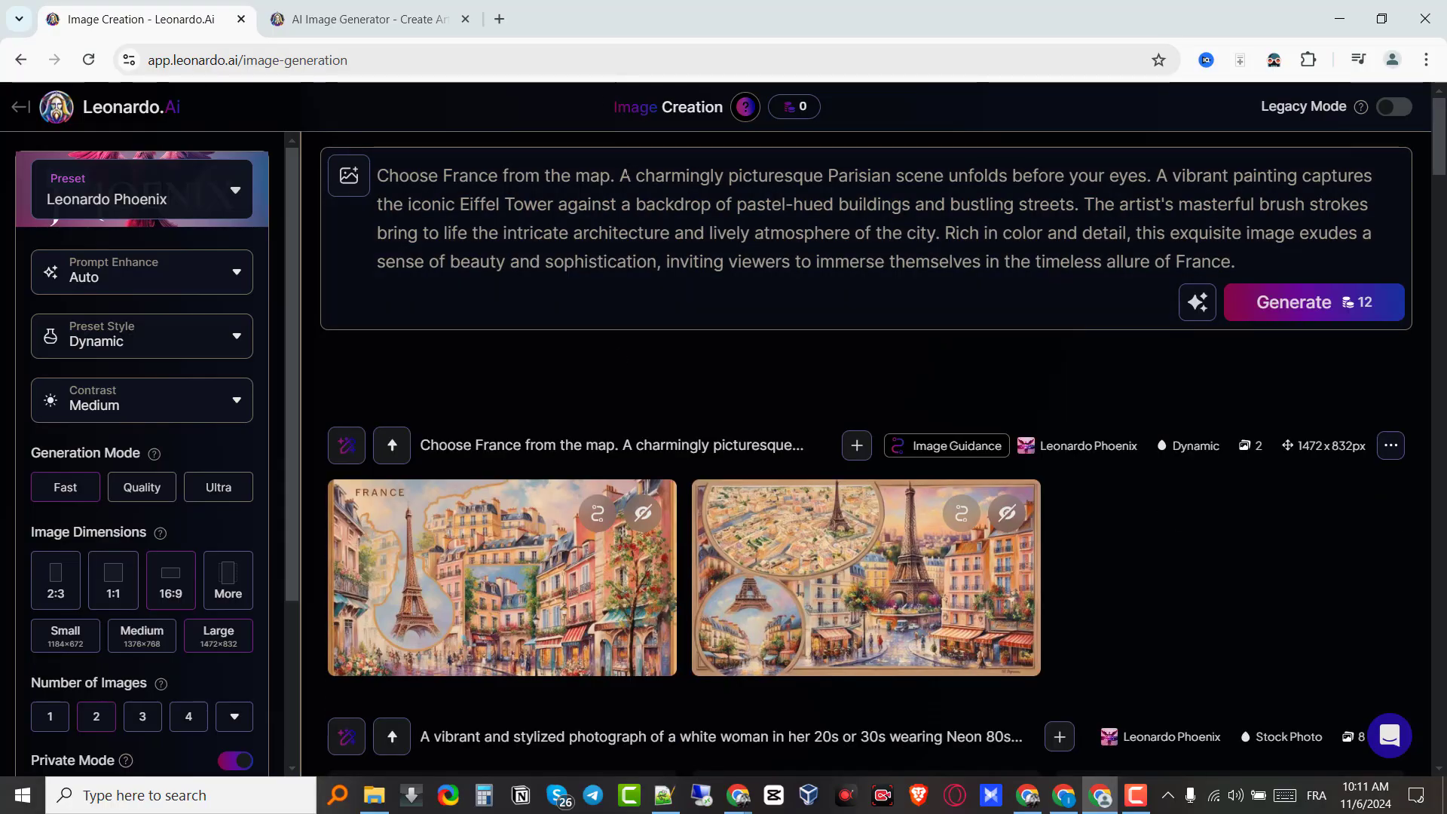
pyautogui.click(645, 191)
pyautogui.hotkey('ctrl', 'a')
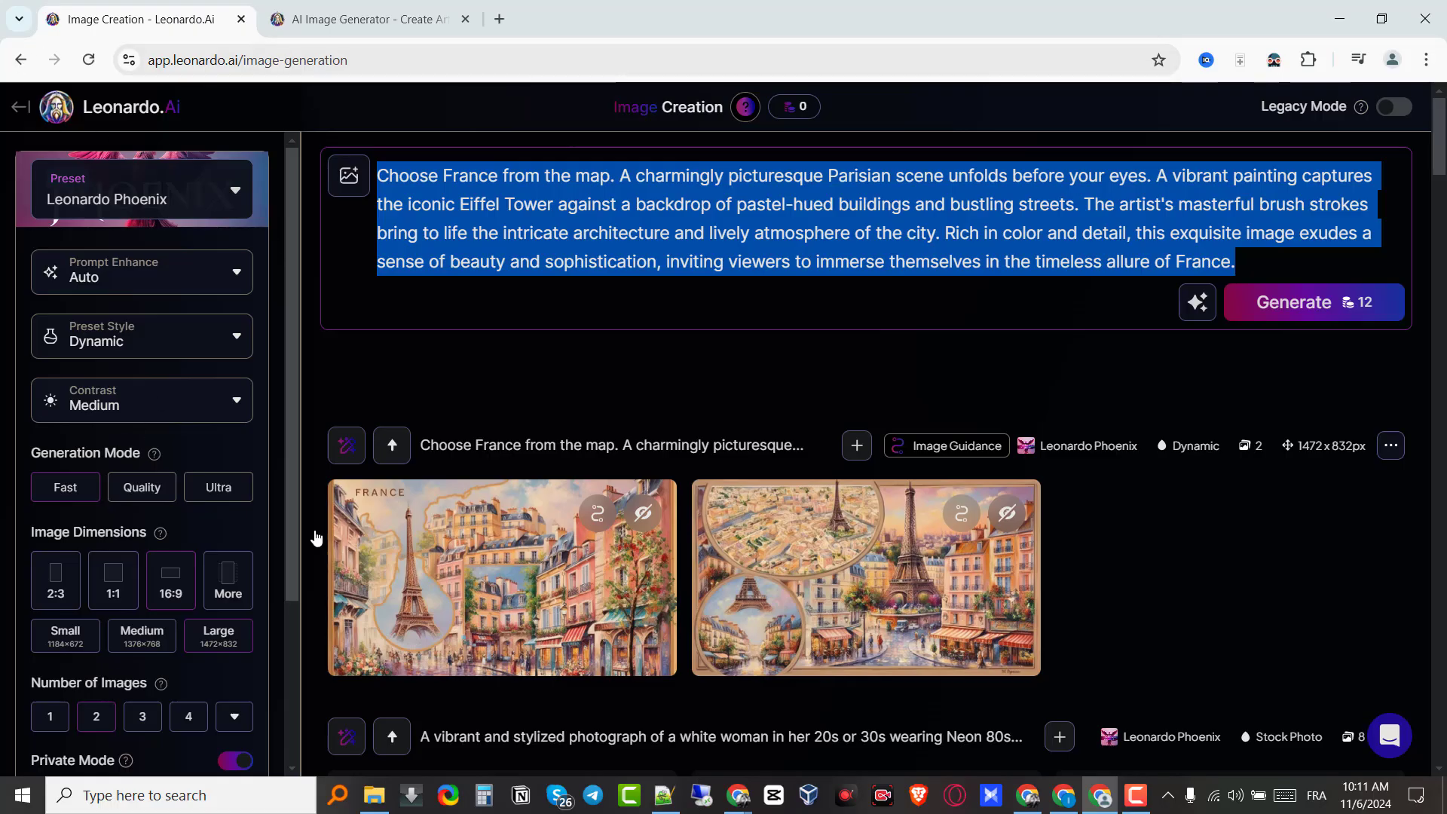
pyautogui.scroll(-8, 377, 543)
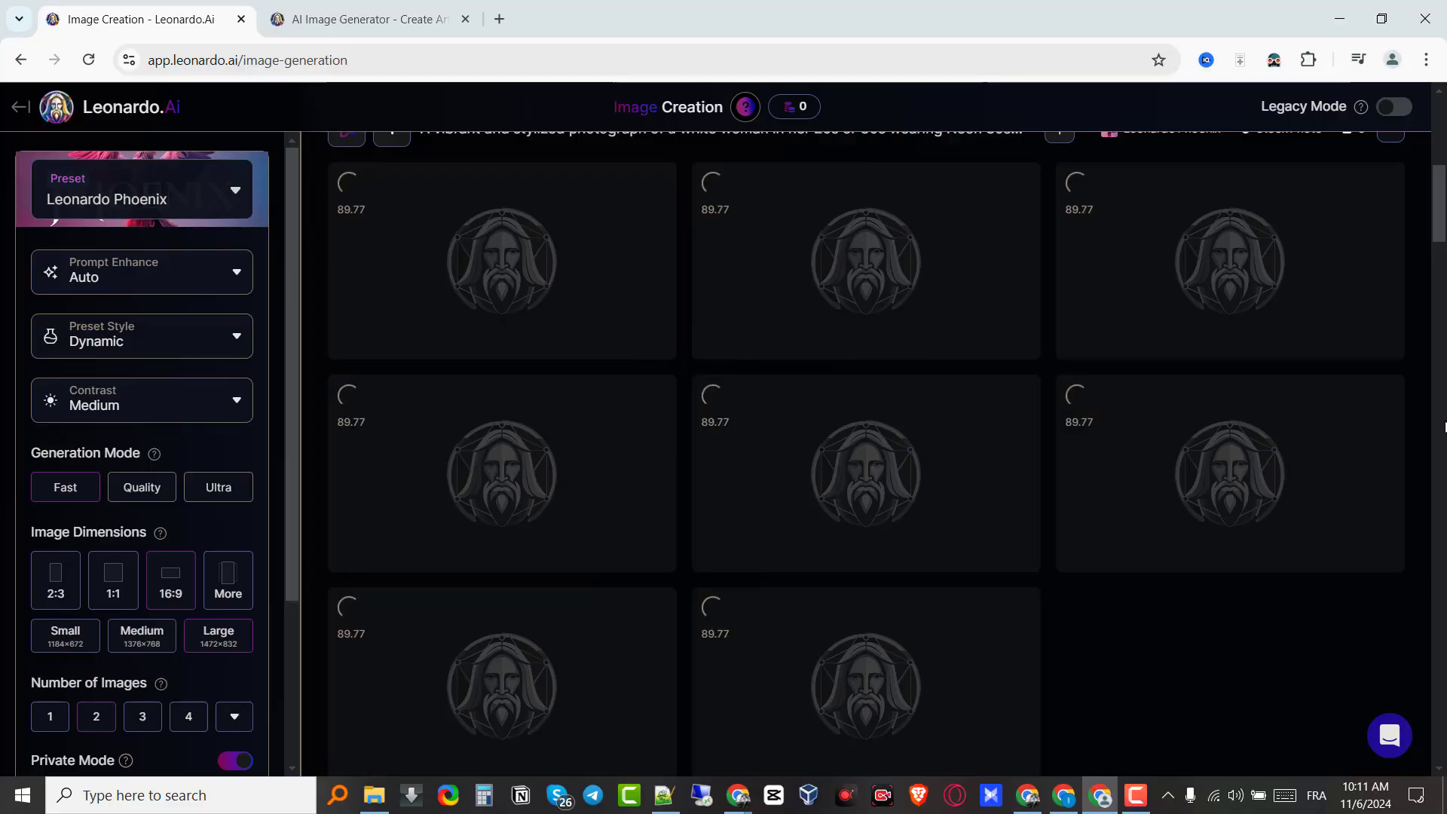
pyautogui.scroll(-20, 867, 452)
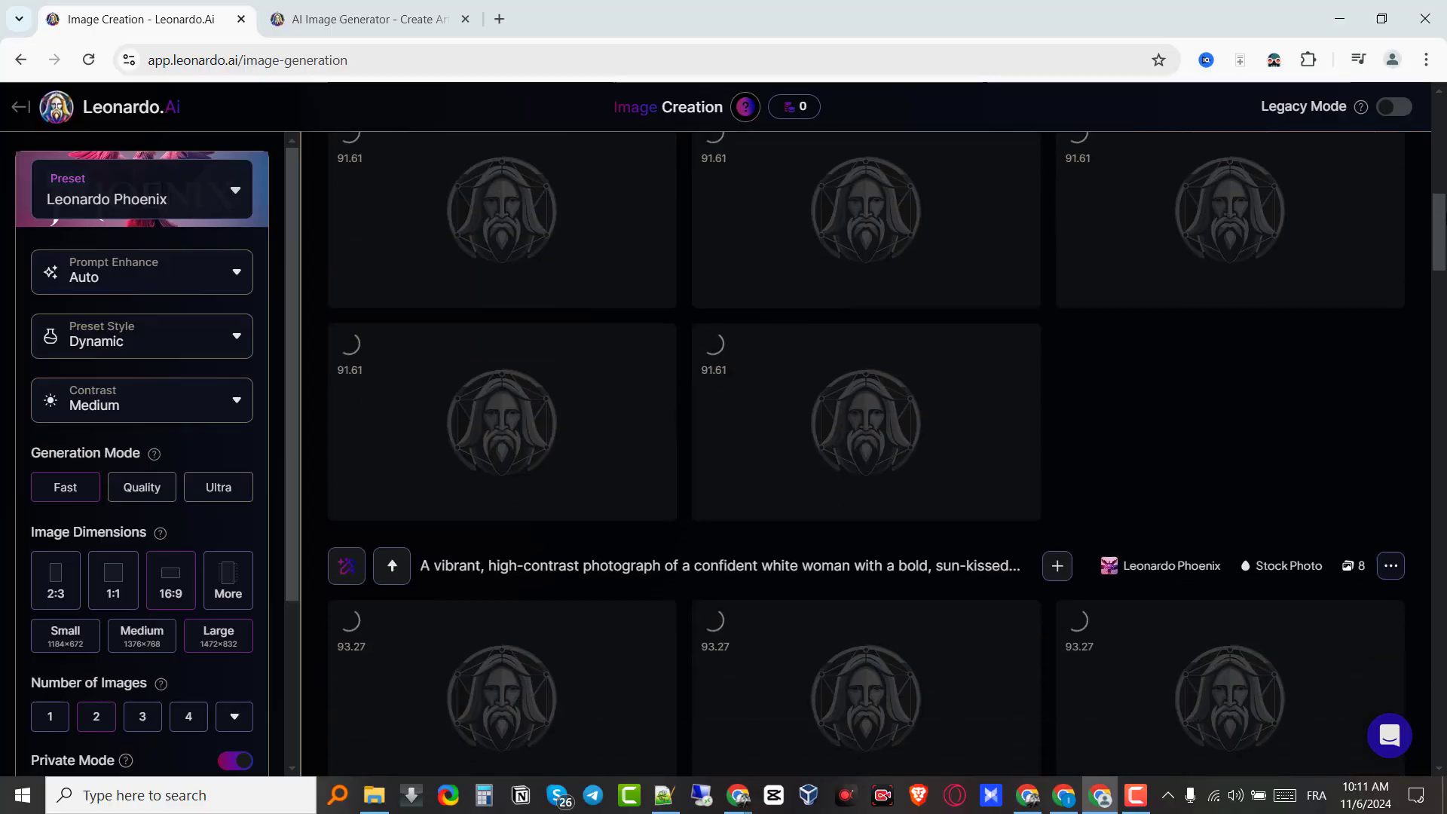
pyautogui.scroll(20, 1422, 143)
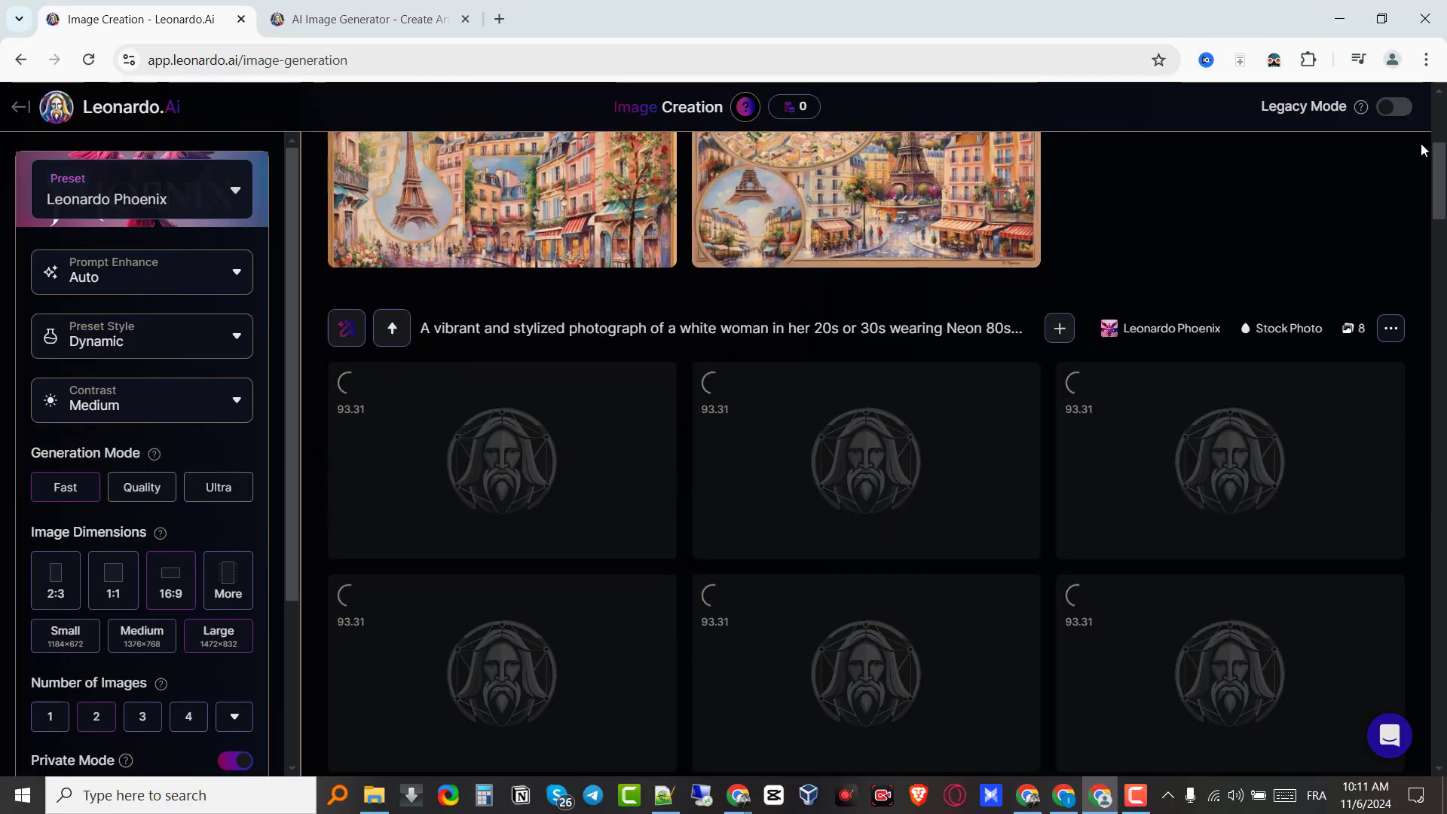
# Step: Return to the home page and open the Motion tool, dismissing its how-to introduction
pyautogui.click(19, 105)
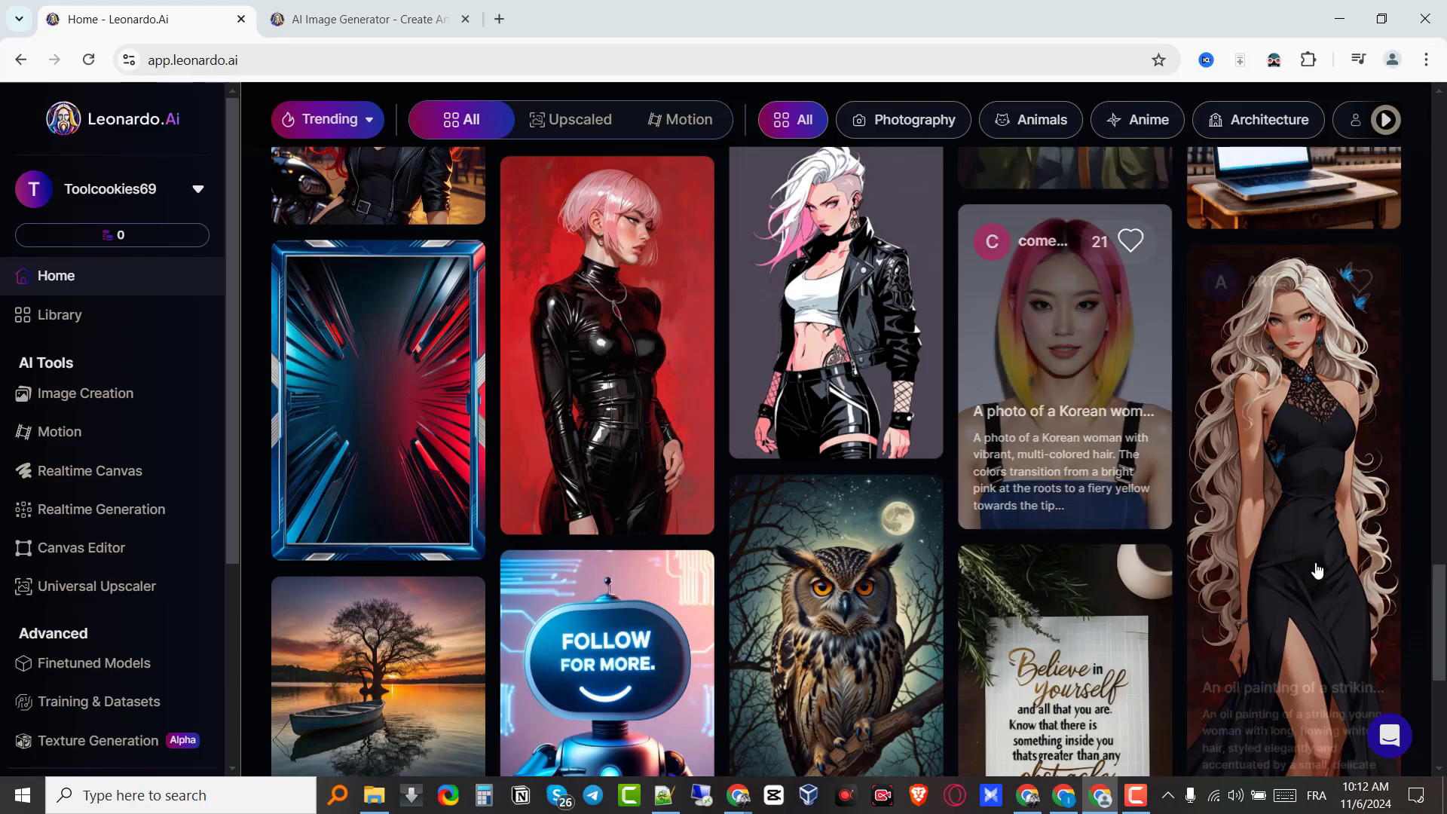
pyautogui.scroll(15, 1409, 582)
pyautogui.scroll(3, 1410, 582)
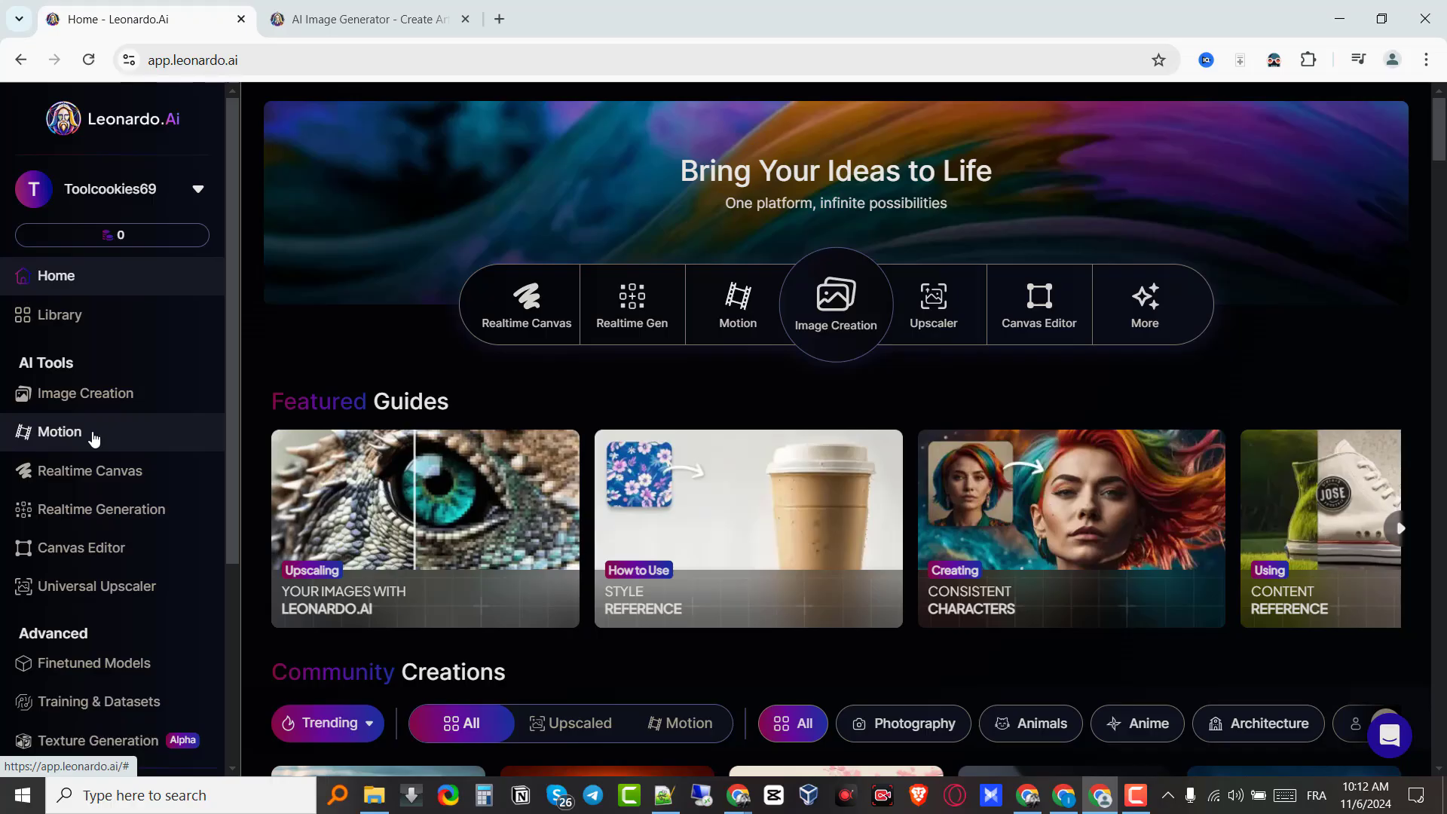
pyautogui.click(93, 436)
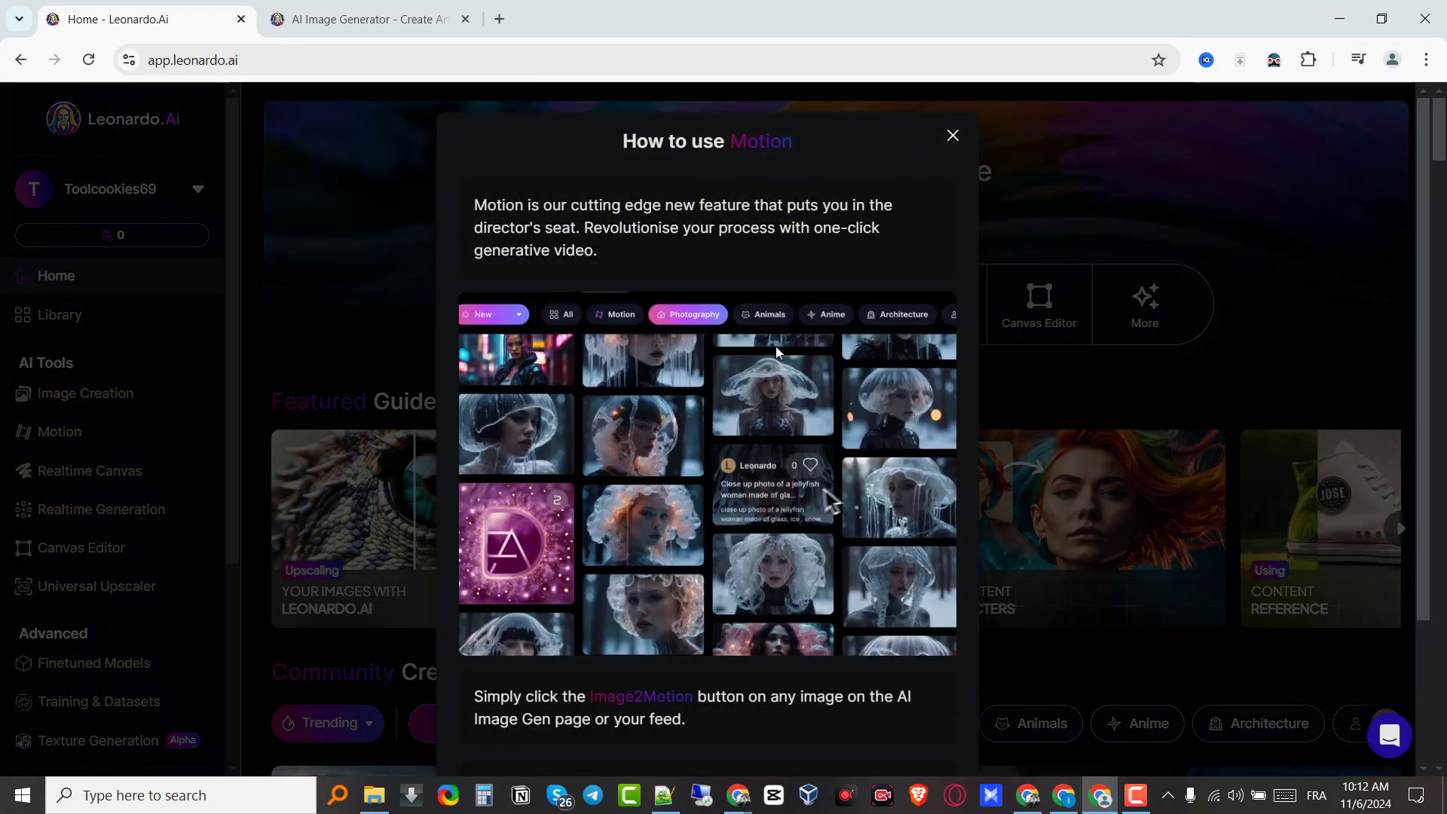
pyautogui.click(947, 137)
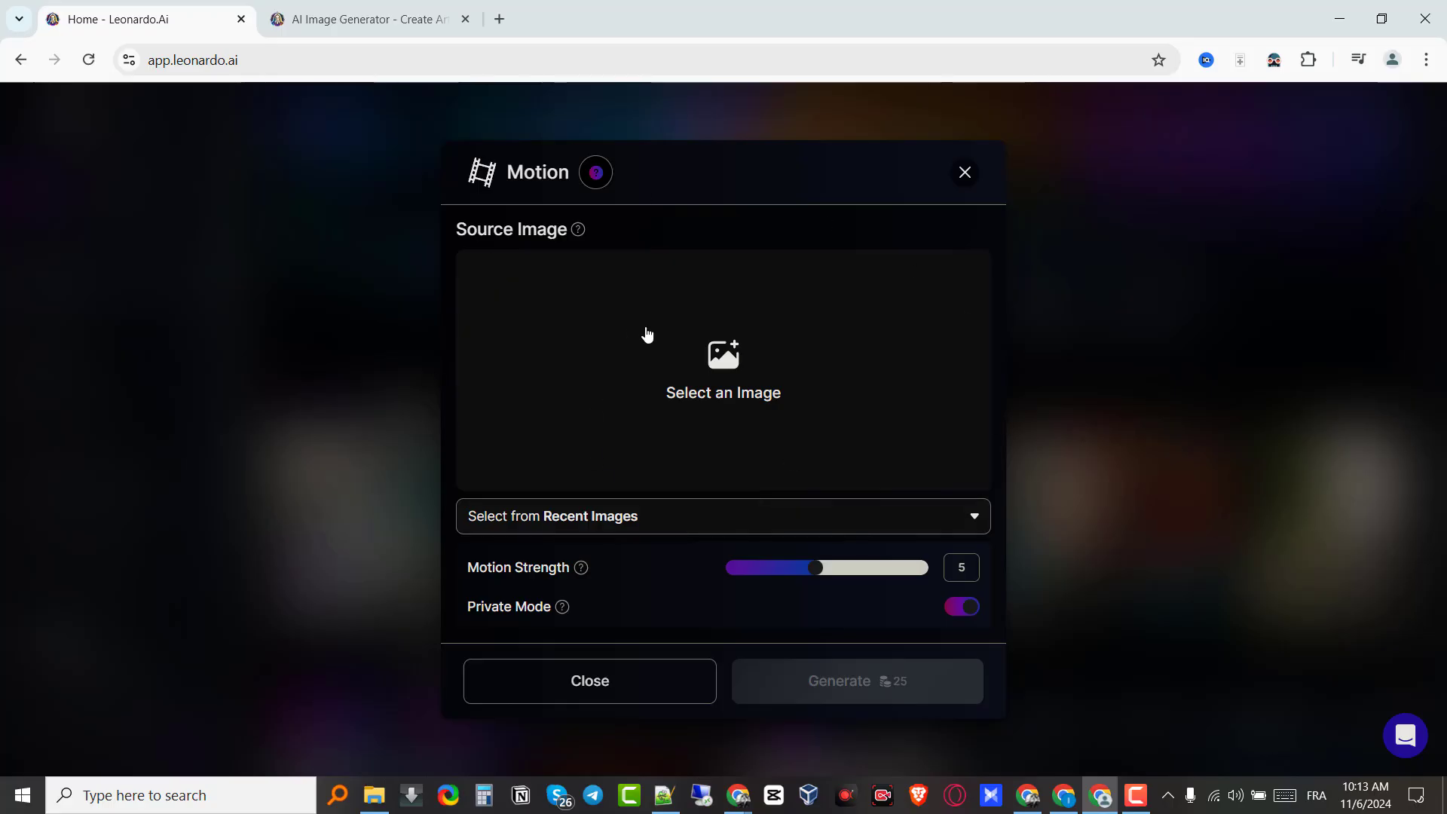
# Step: Generate a motion video from the recently uploaded image of the couple on the foggy path, and view the generation's progress
pyautogui.click(549, 531)
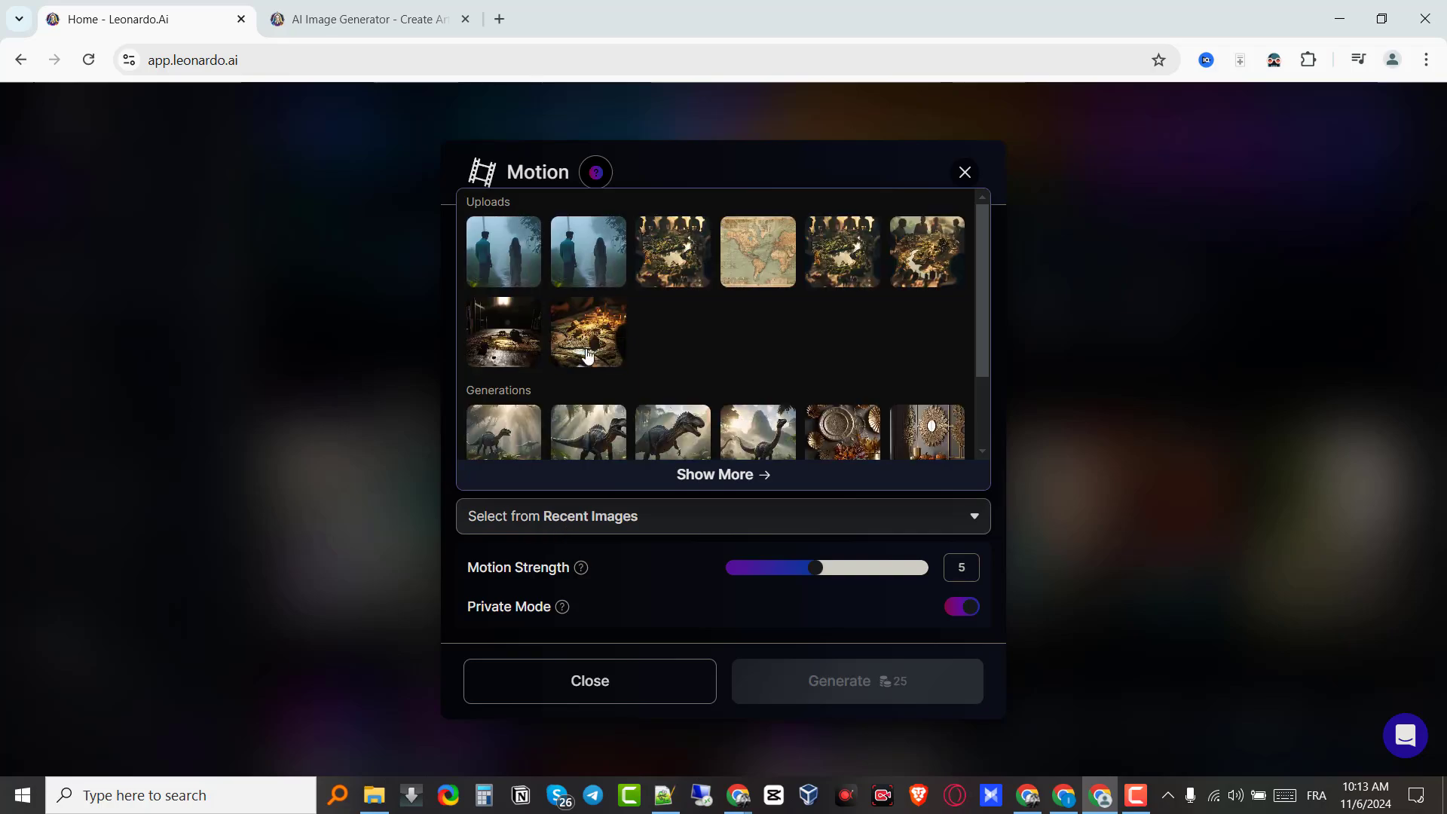
pyautogui.click(613, 268)
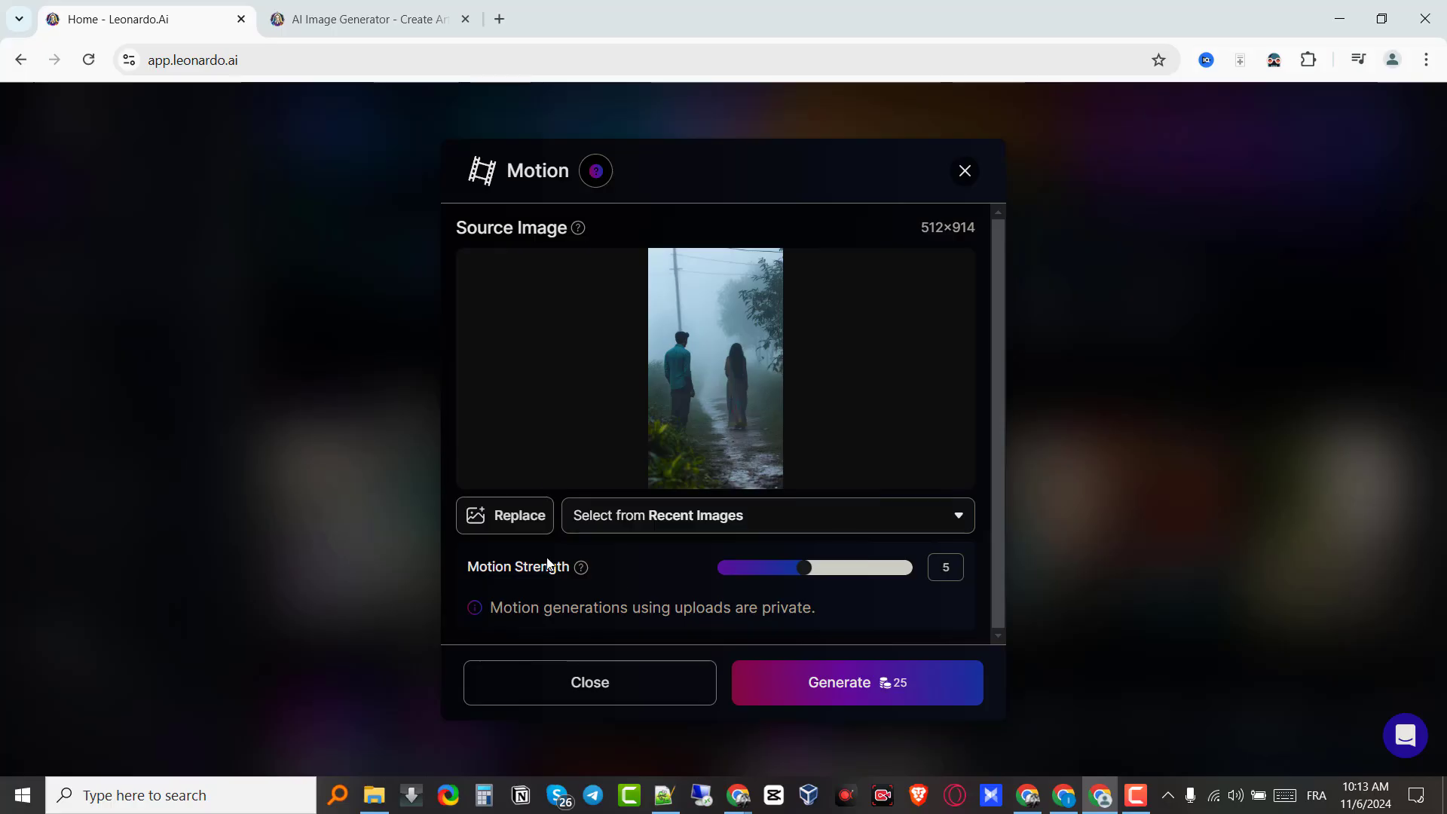
pyautogui.click(807, 691)
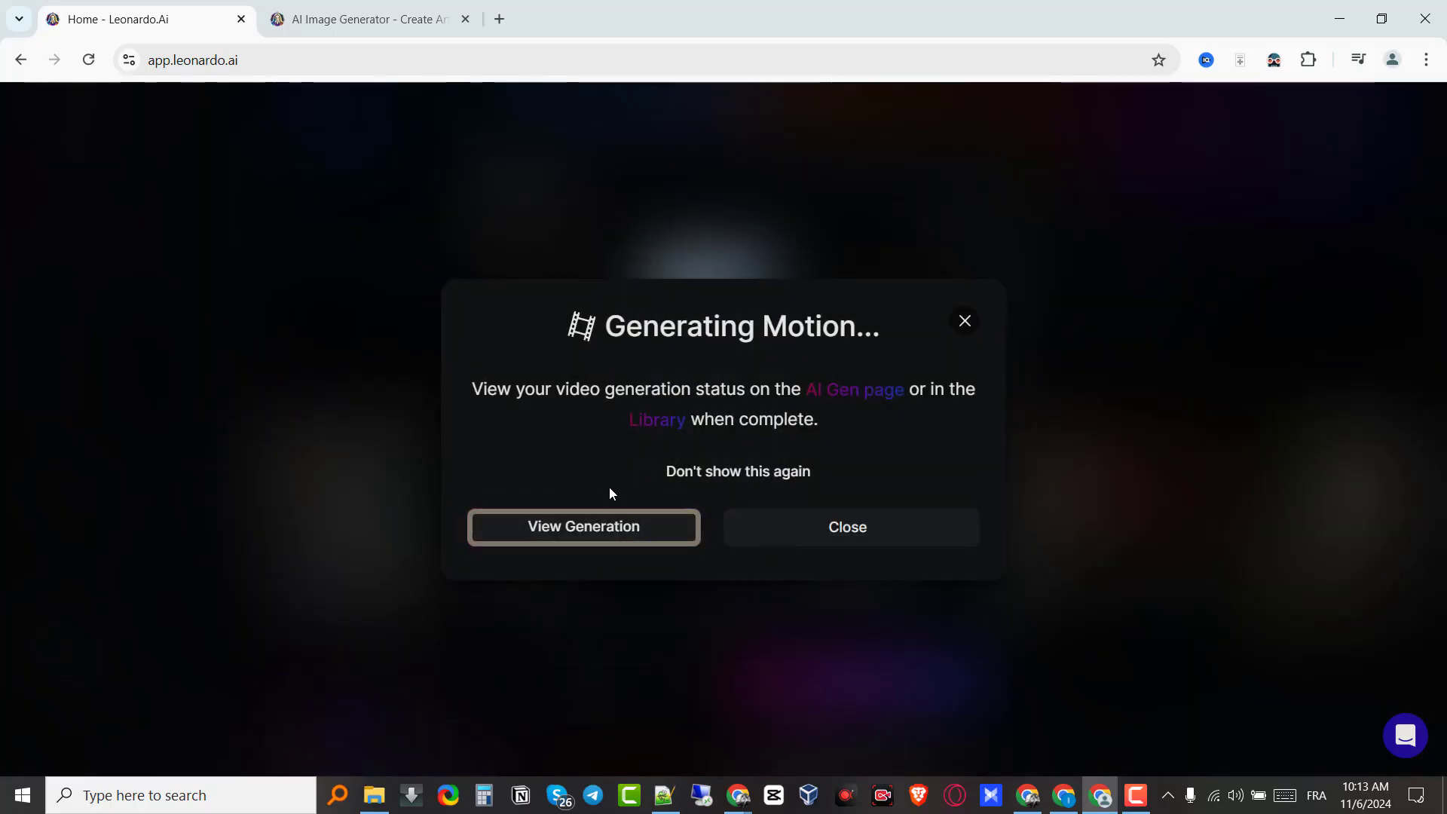
pyautogui.click(591, 536)
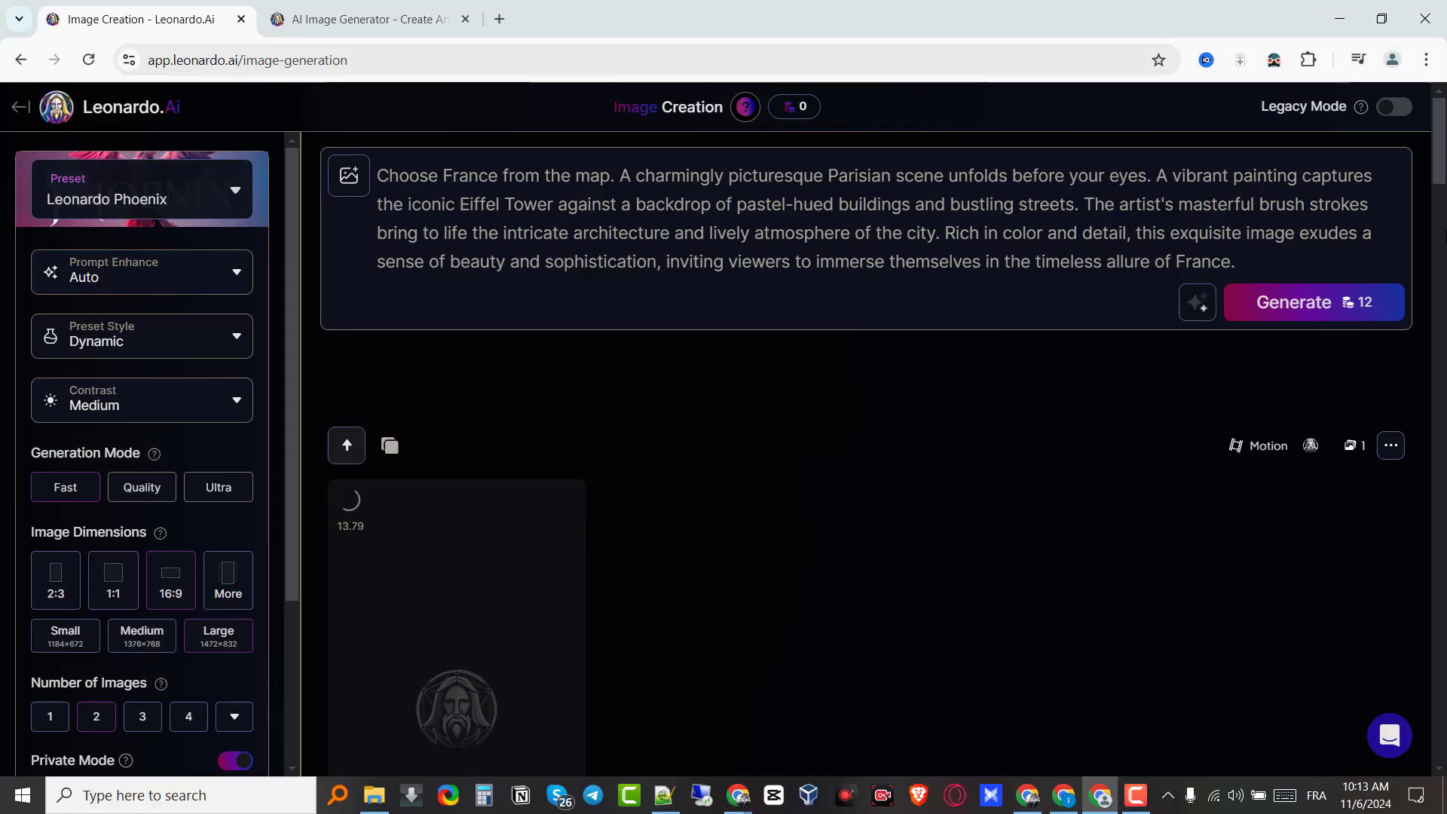
pyautogui.scroll(-2, 1443, 205)
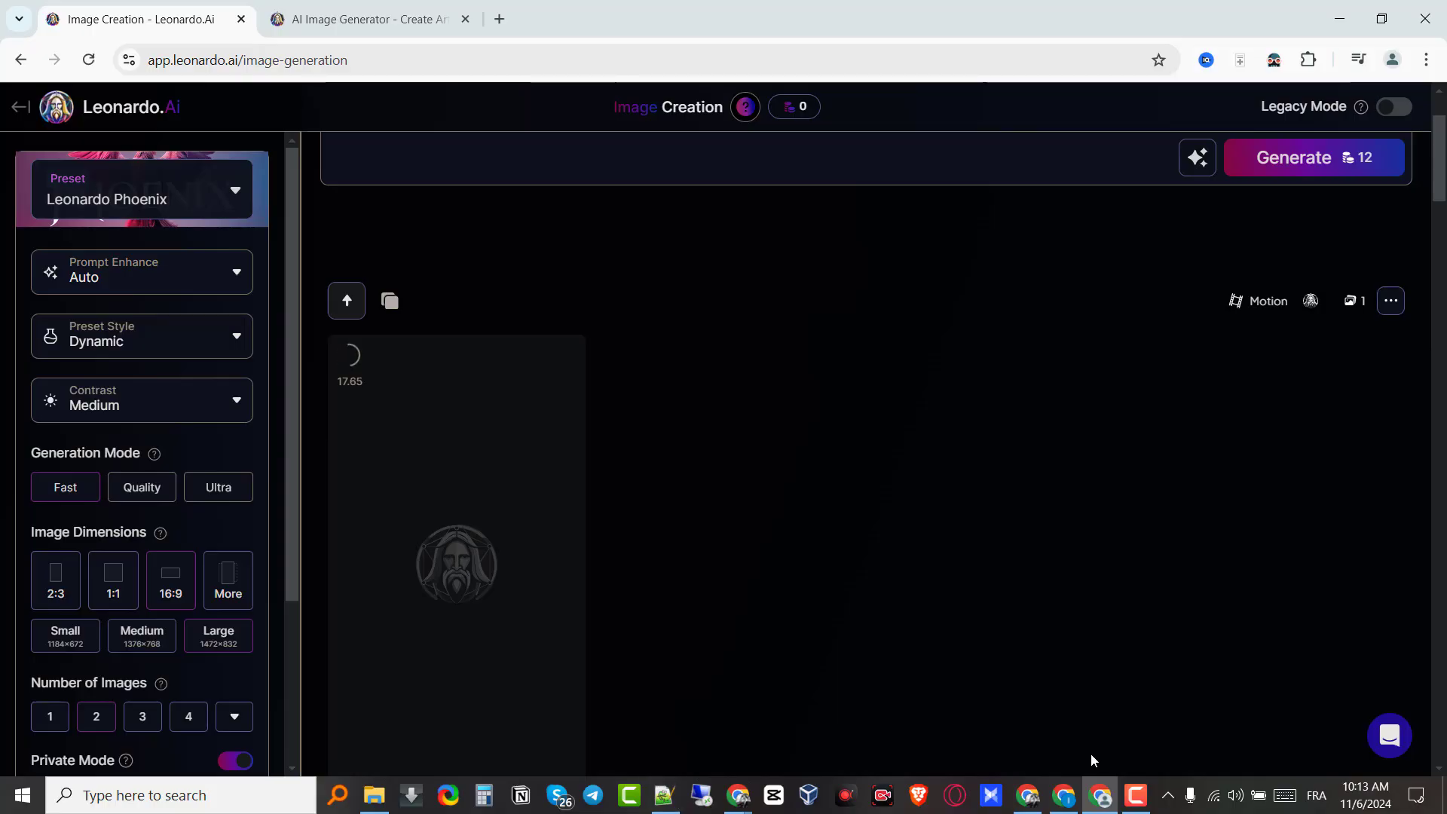
pyautogui.click(1136, 795)
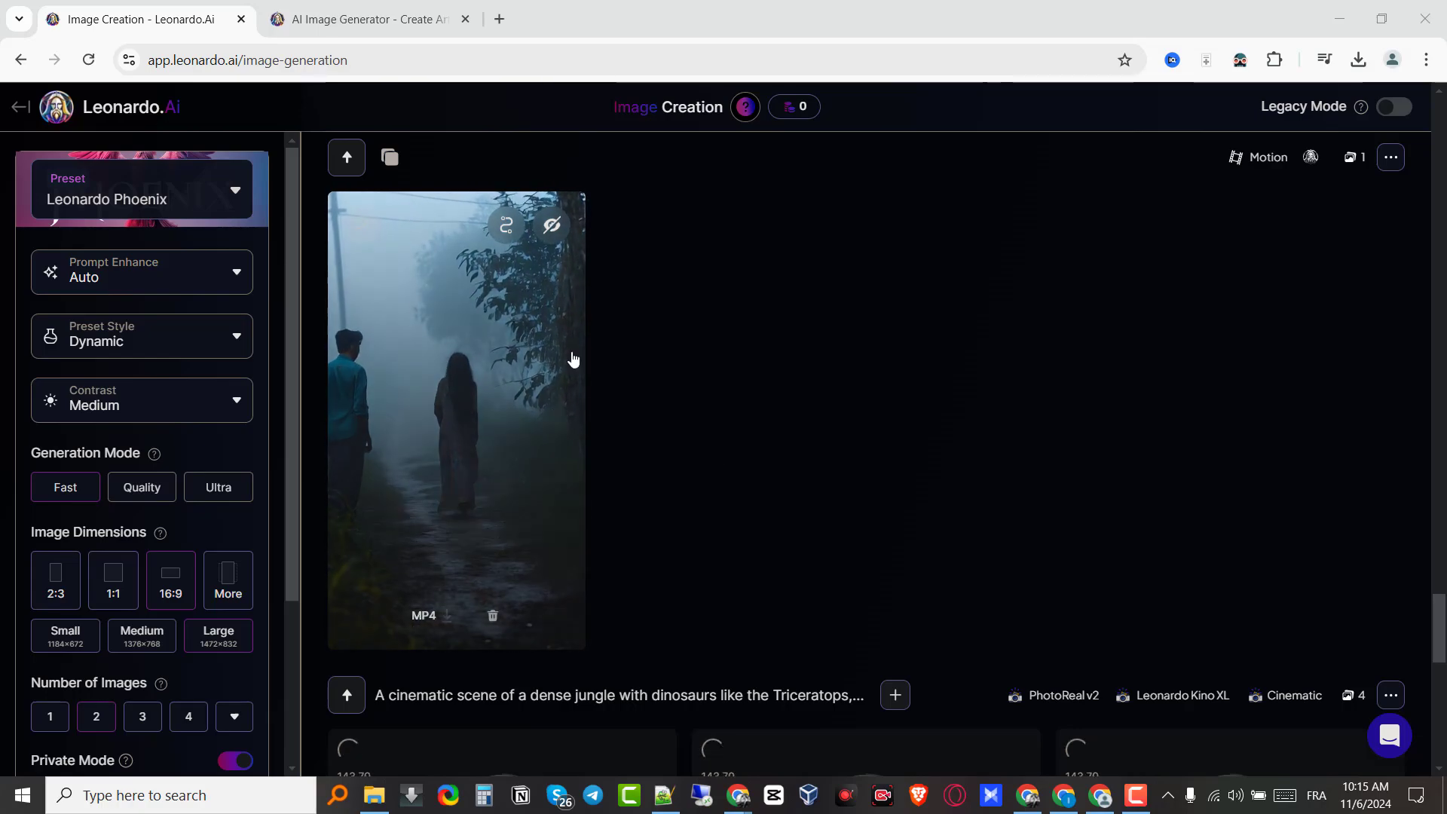
# Step: Examine the generated foggy path video in the enlarged view, from its upper part down to its playback controls, and close it
pyautogui.click(415, 297)
pyautogui.click(416, 298)
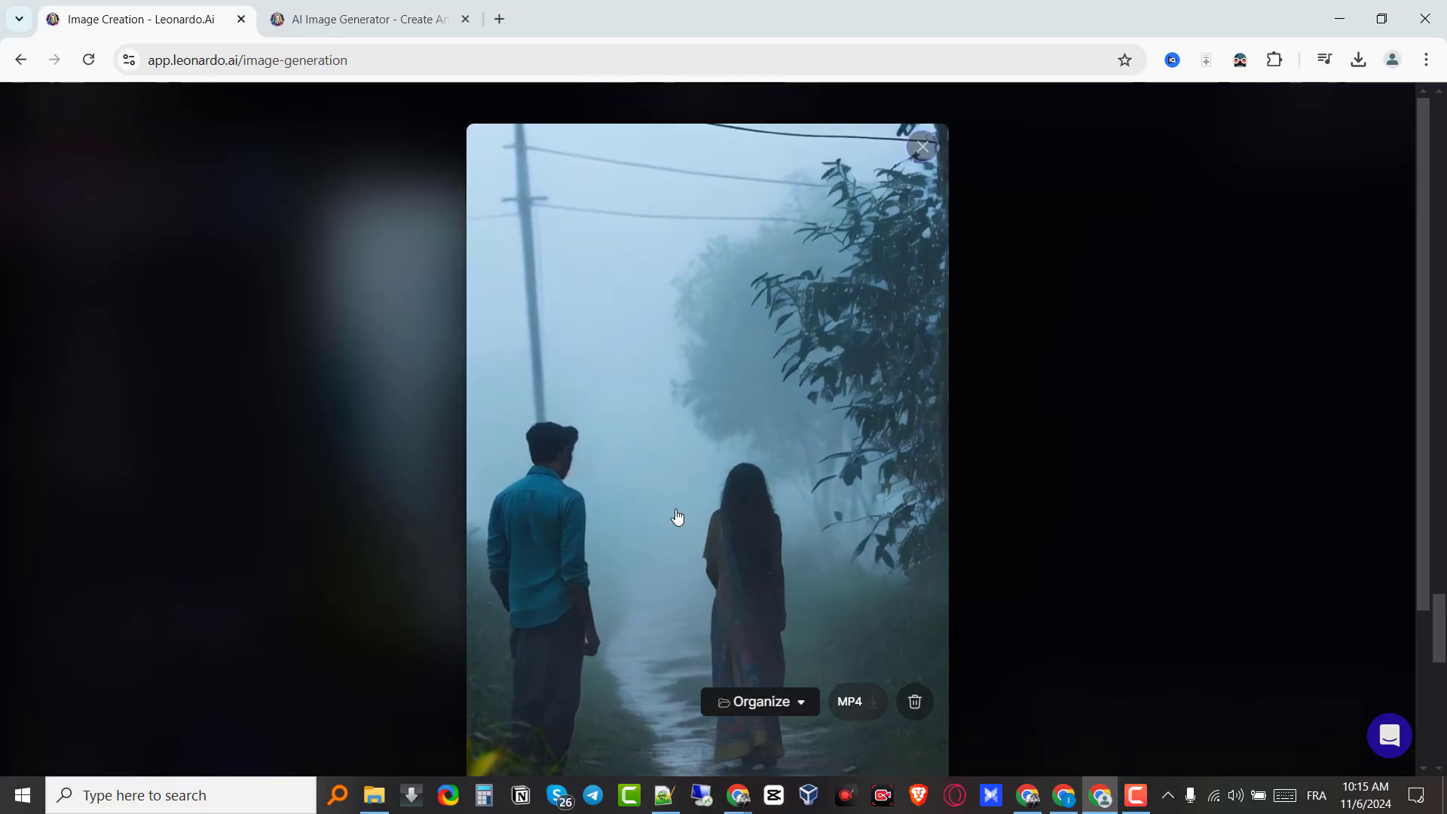
pyautogui.scroll(-5, 1426, 610)
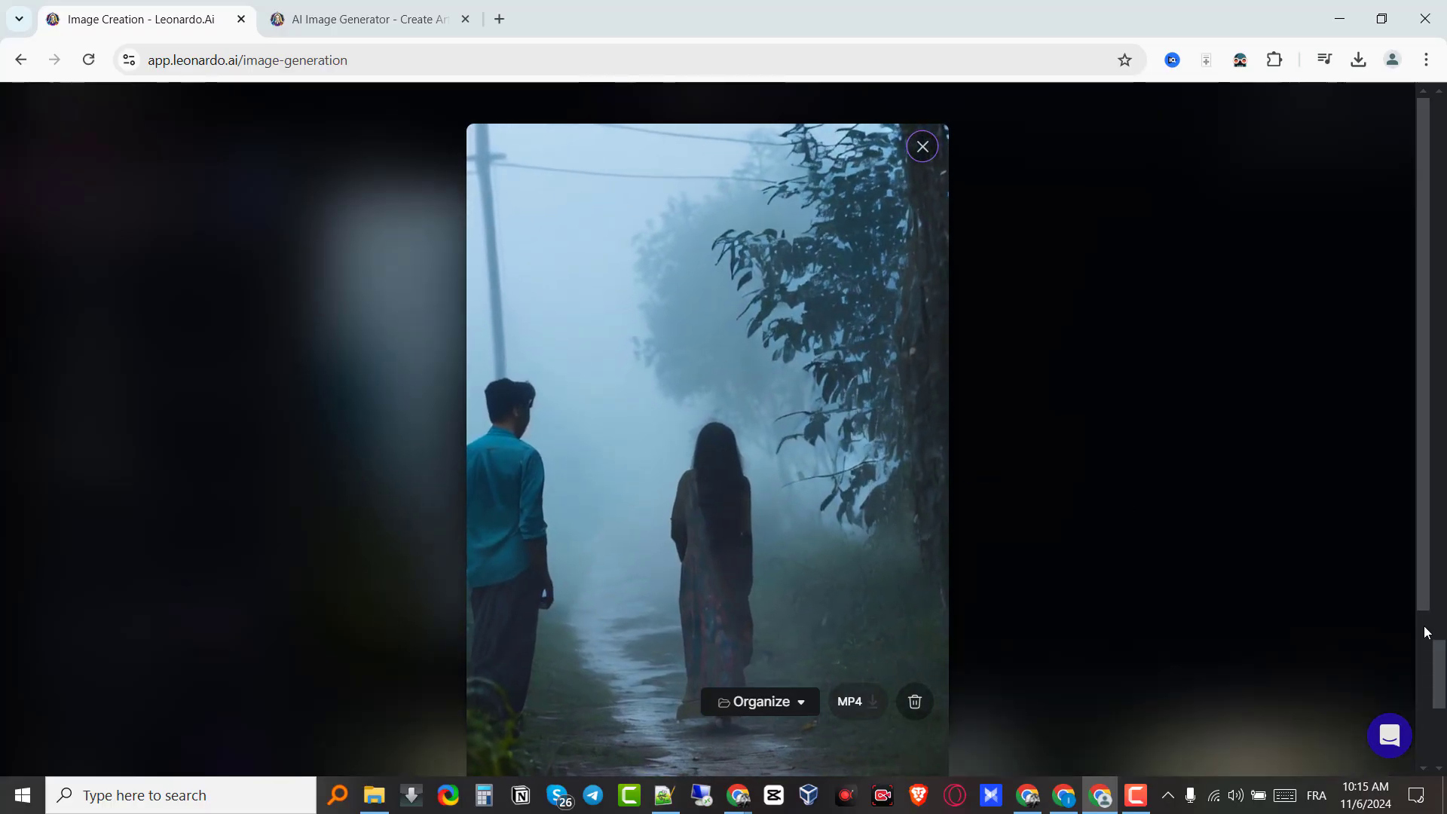
pyautogui.moveTo(1426, 617); pyautogui.dragTo(1408, 766)
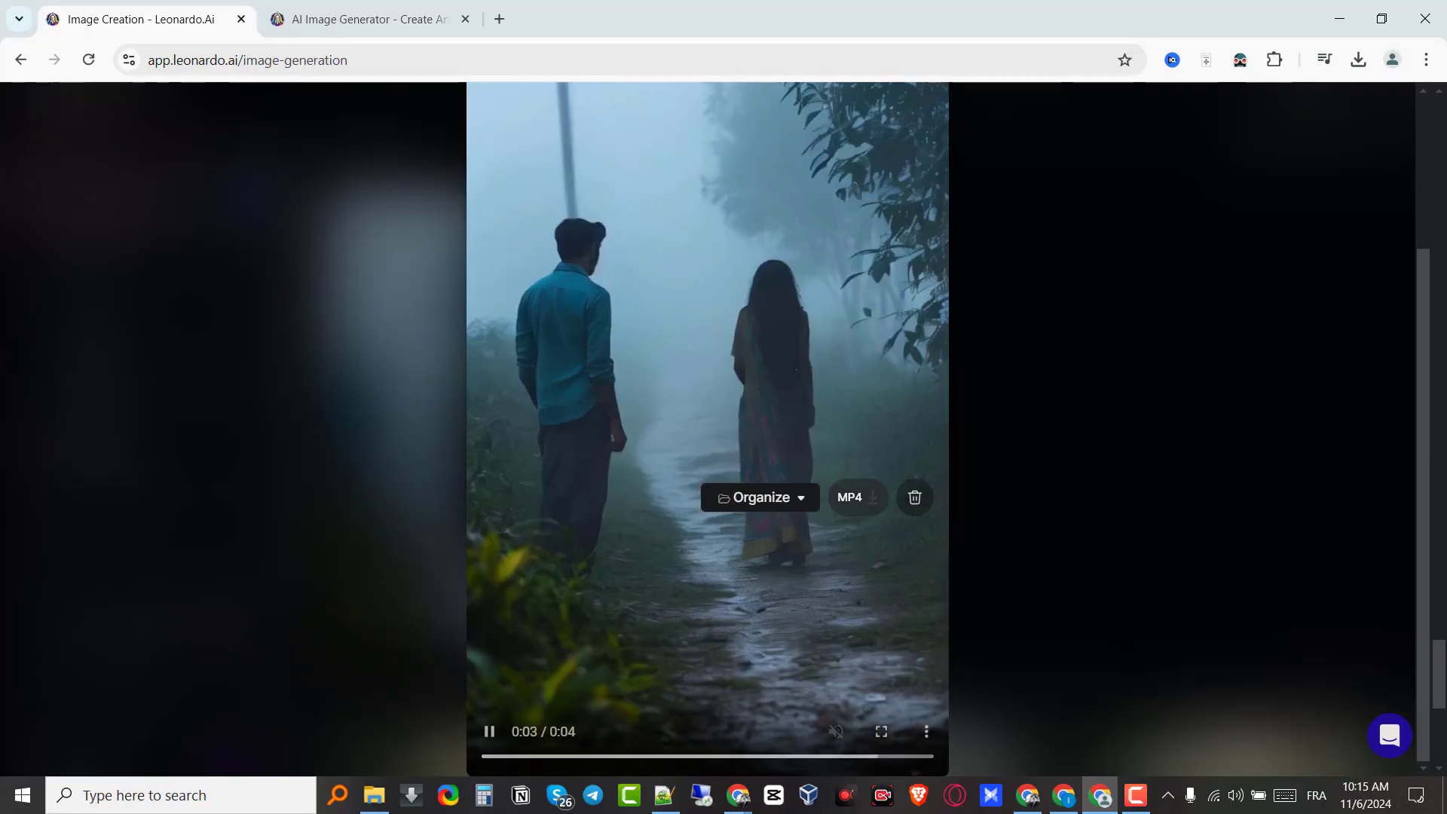
pyautogui.click(1422, 144)
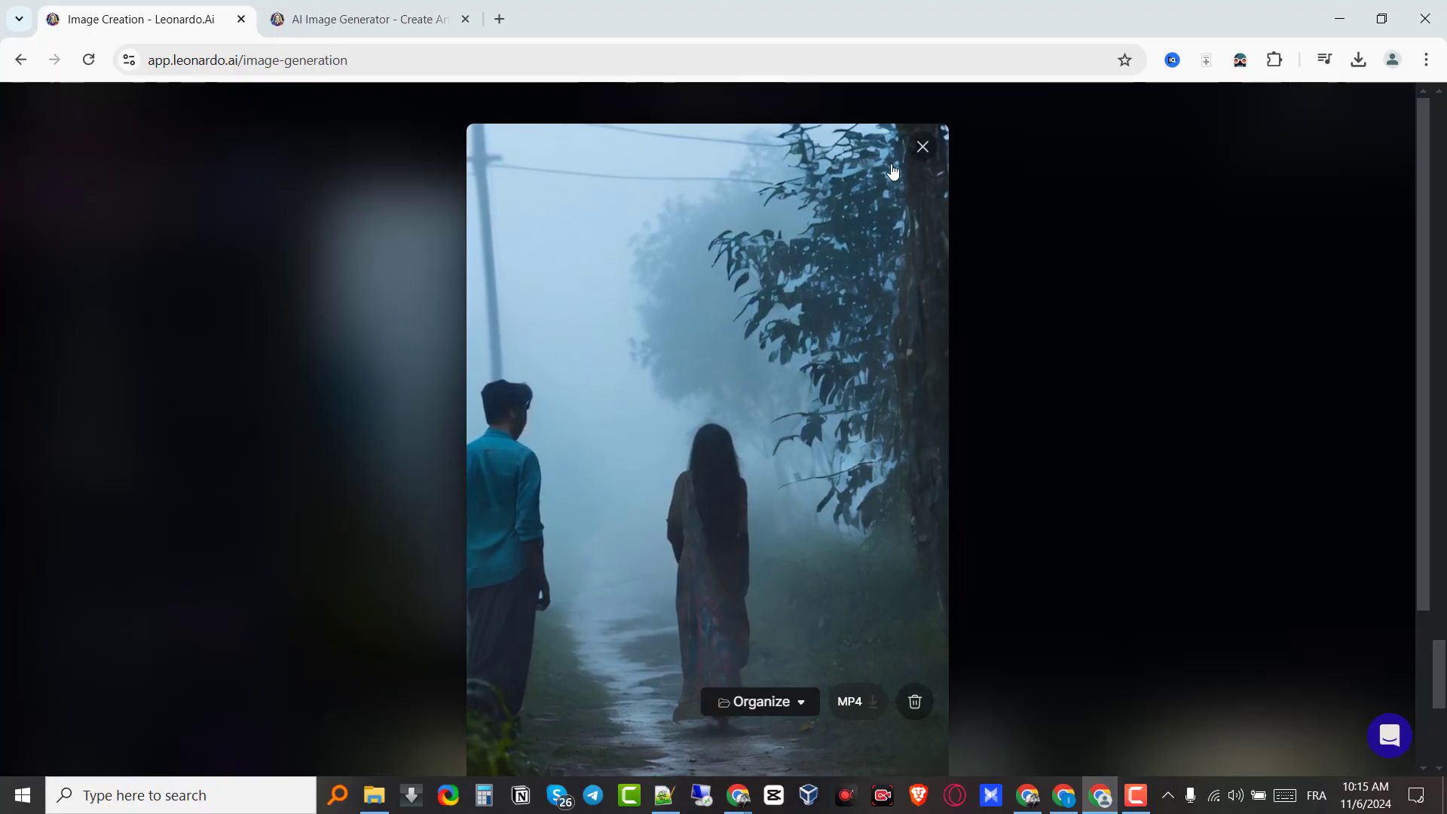
pyautogui.click(921, 148)
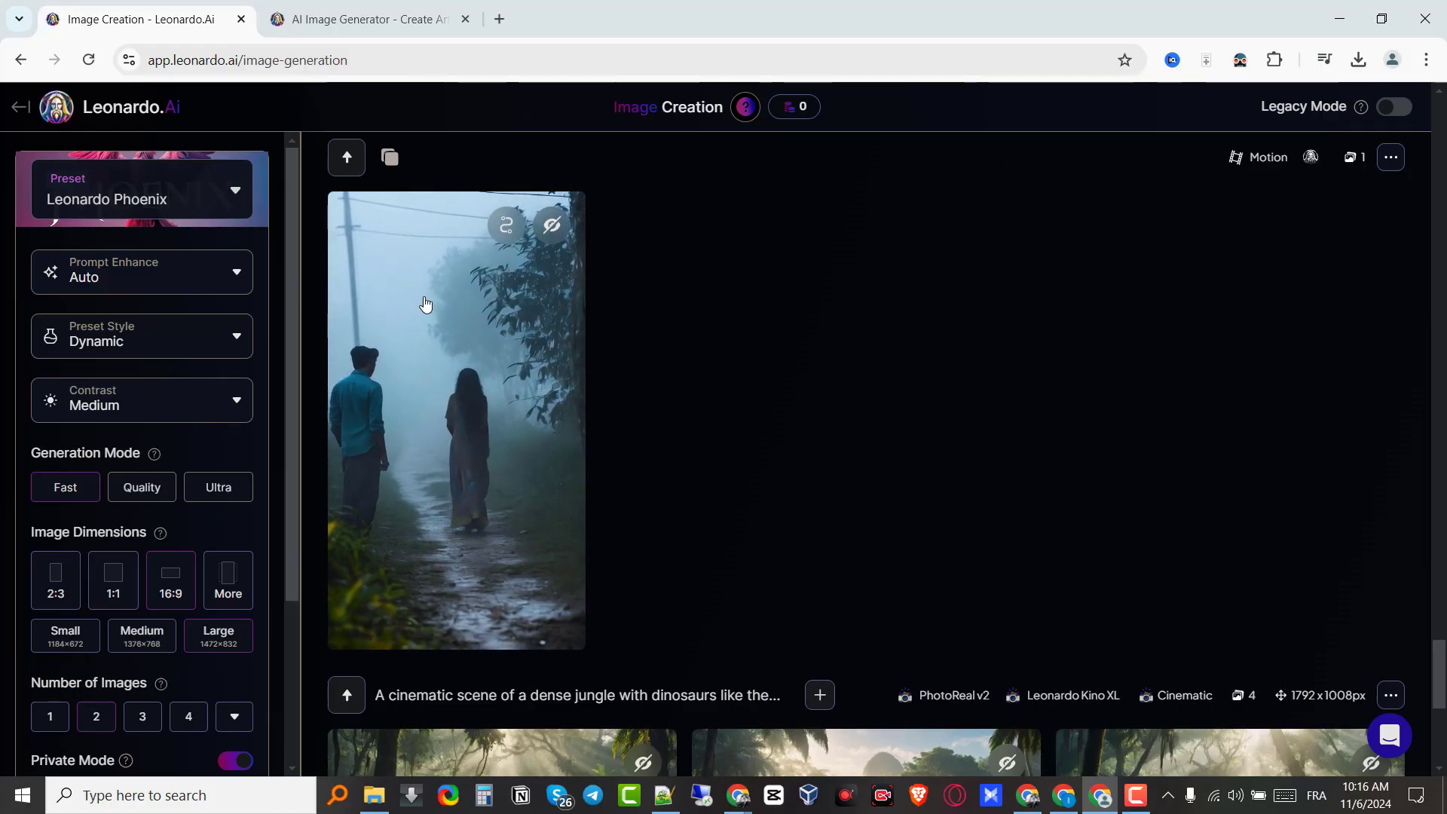
# Step: Open the Realtime Canvas tool from the home page and erase the entire blue sketch from the drawing area
pyautogui.click(13, 108)
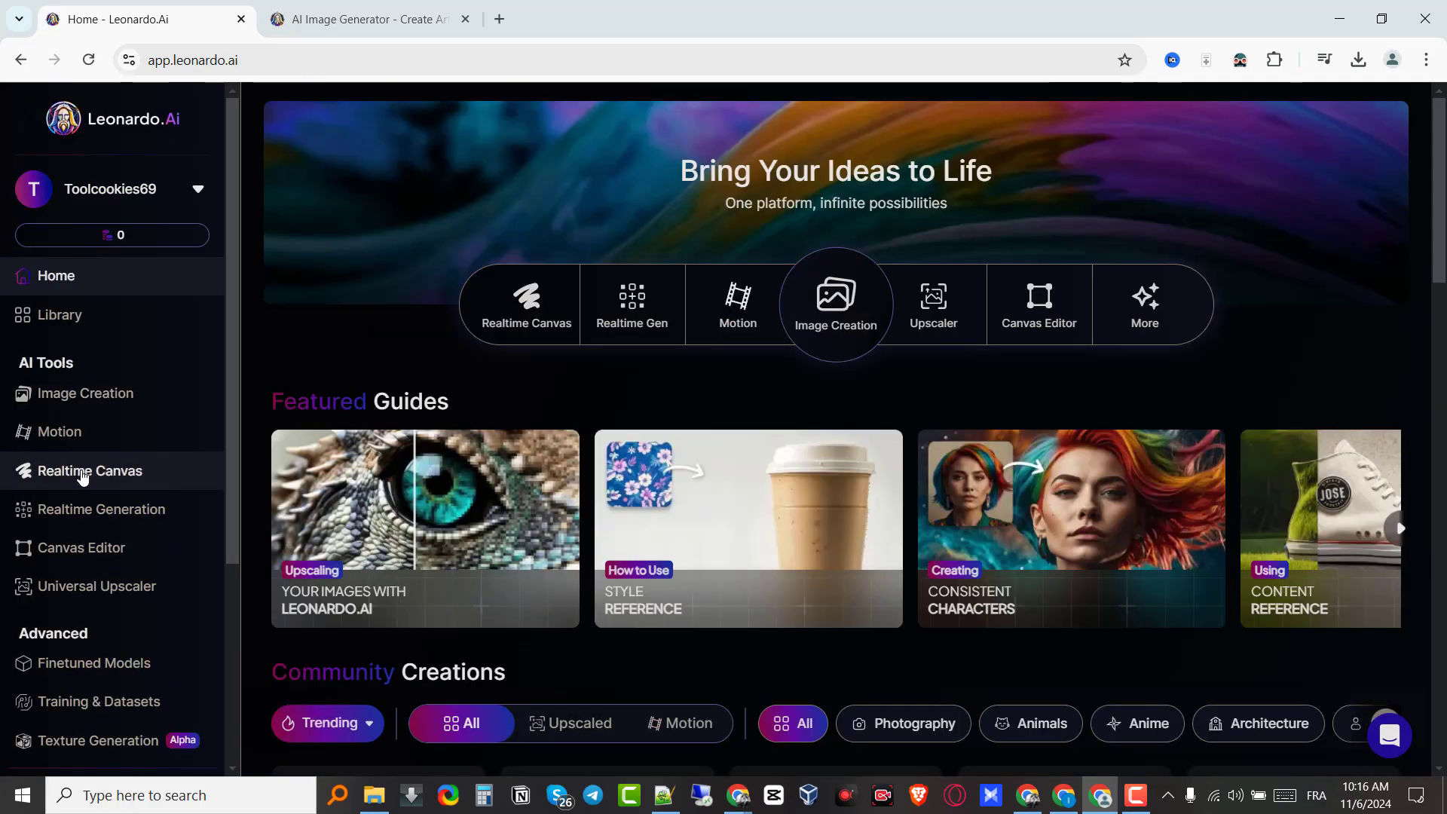
pyautogui.click(83, 474)
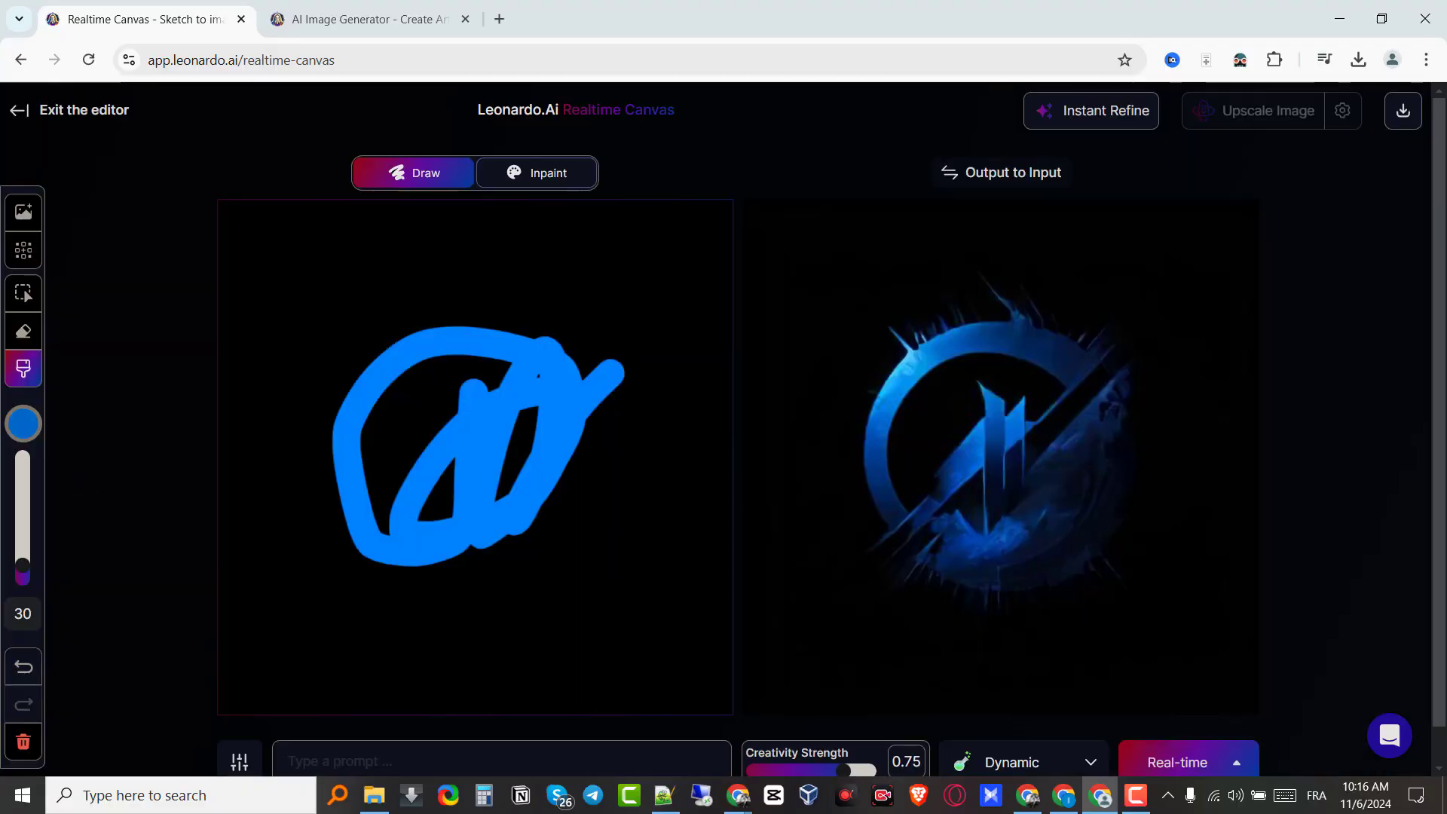
pyautogui.click(24, 330)
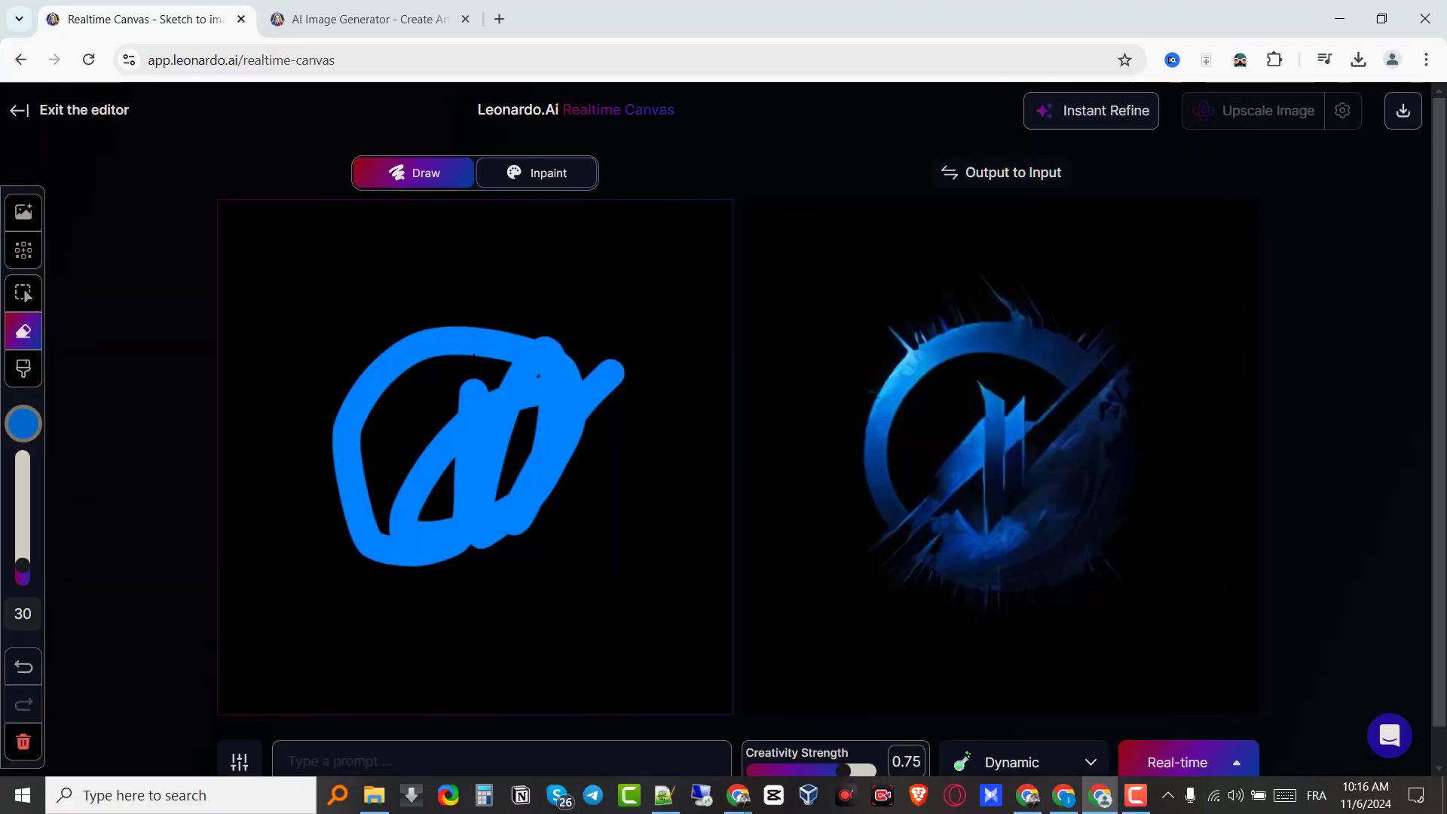
pyautogui.moveTo(433, 350)
pyautogui.mouseDown()
pyautogui.moveTo(407, 344)
pyautogui.moveTo(558, 341)
pyautogui.mouseUp()
pyautogui.moveTo(498, 436); pyautogui.dragTo(607, 418)
pyautogui.moveTo(355, 407)
pyautogui.mouseDown()
pyautogui.moveTo(445, 490)
pyautogui.moveTo(460, 330)
pyautogui.moveTo(377, 362)
pyautogui.moveTo(407, 366)
pyautogui.mouseUp()
pyautogui.moveTo(353, 465); pyautogui.dragTo(360, 531)
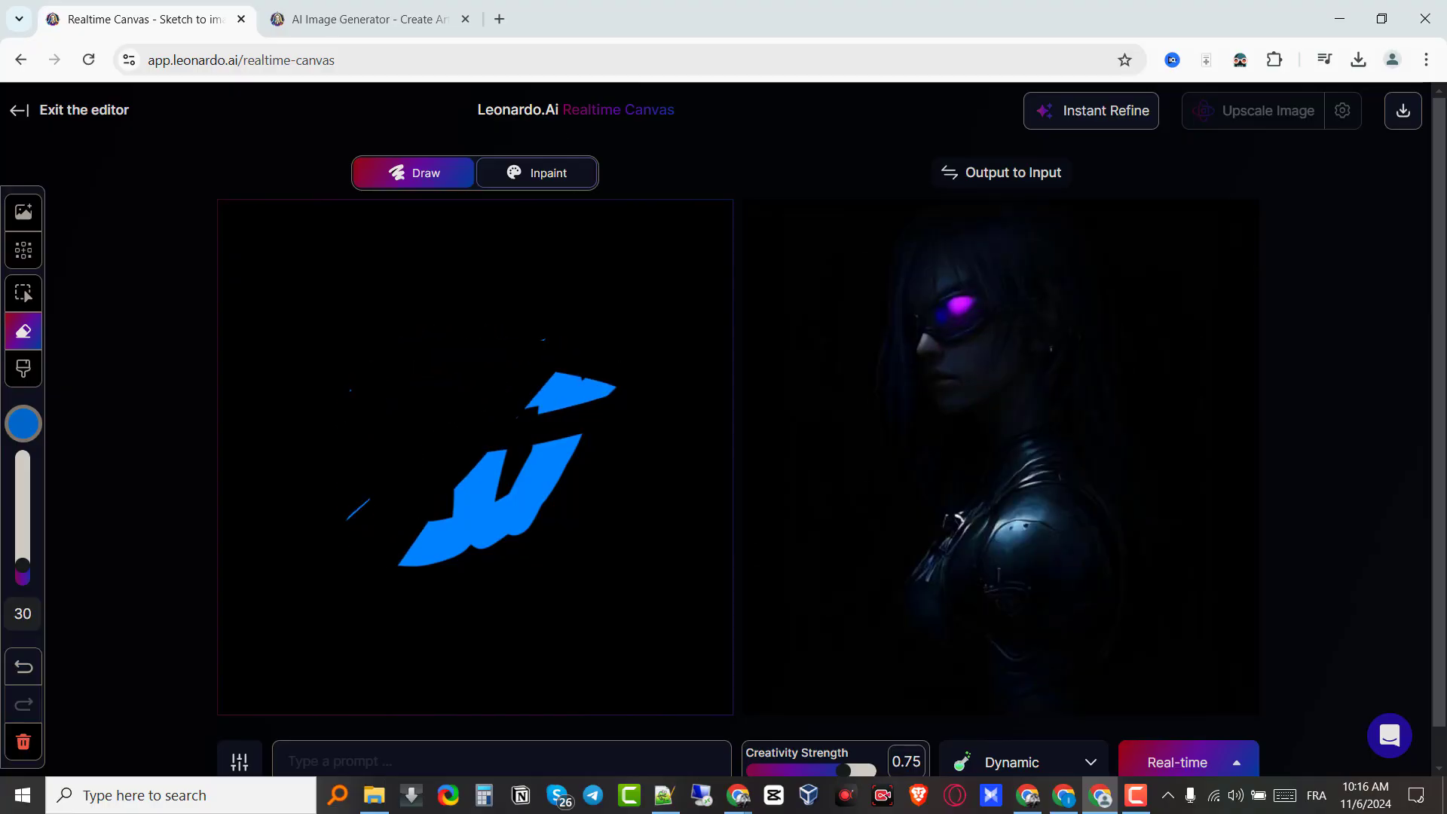
pyautogui.moveTo(588, 385)
pyautogui.mouseDown()
pyautogui.moveTo(407, 558)
pyautogui.moveTo(543, 452)
pyautogui.moveTo(596, 388)
pyautogui.mouseUp()
pyautogui.click(581, 376)
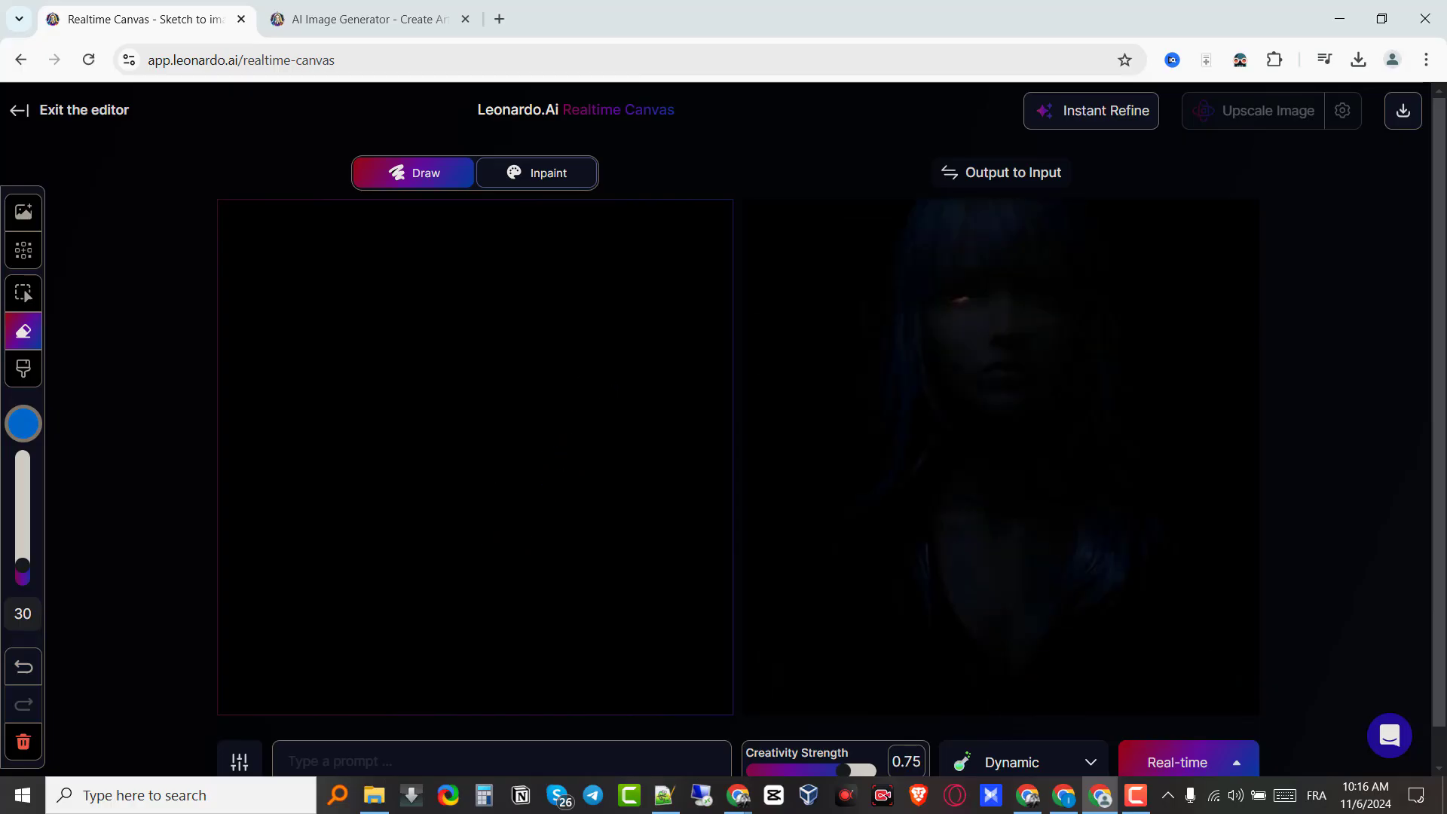
# Step: Examine the canvas tools: the Generate frame, the selection tool, the colour picker and the Add image dialog
pyautogui.click(25, 252)
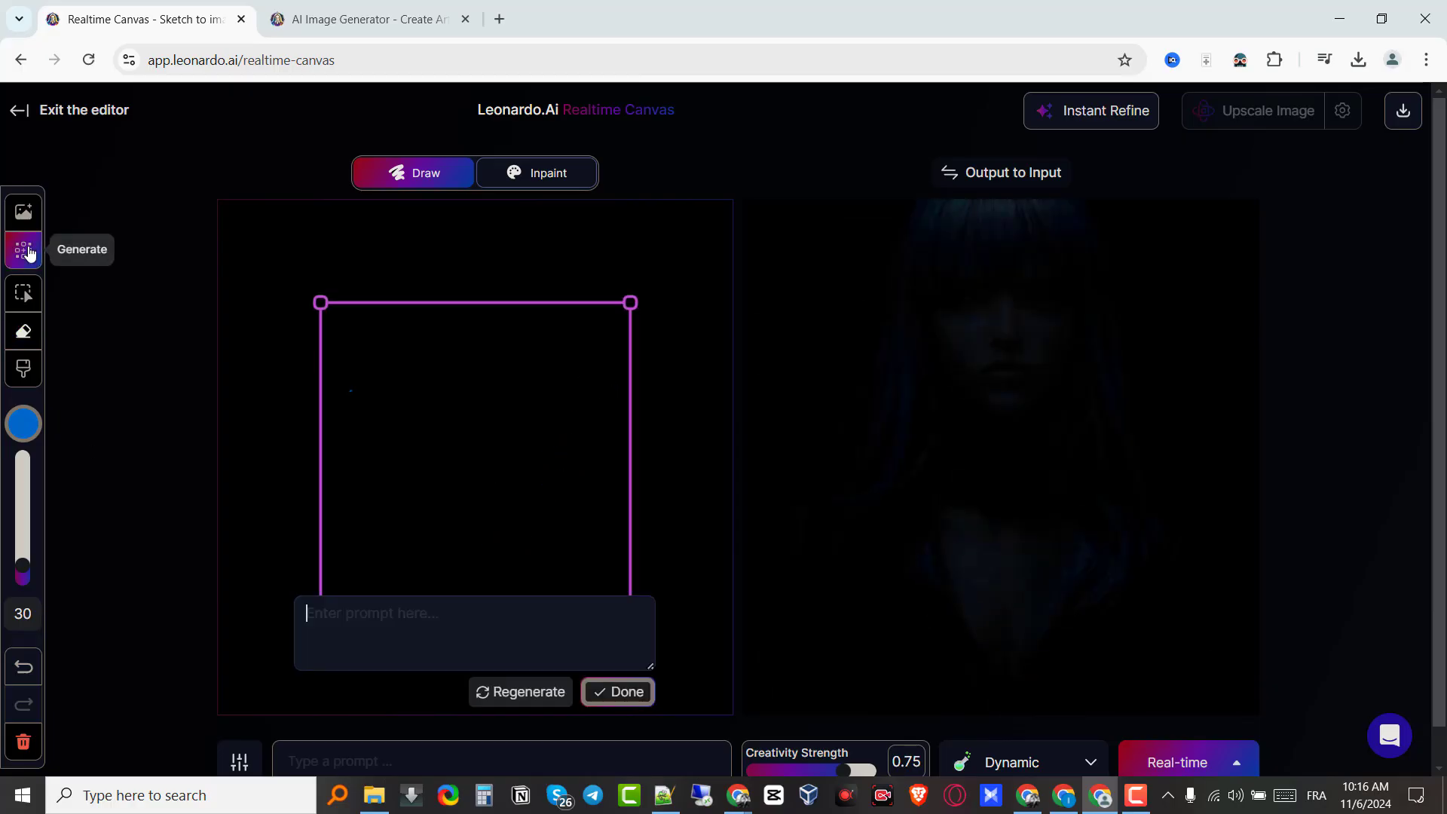
pyautogui.click(27, 298)
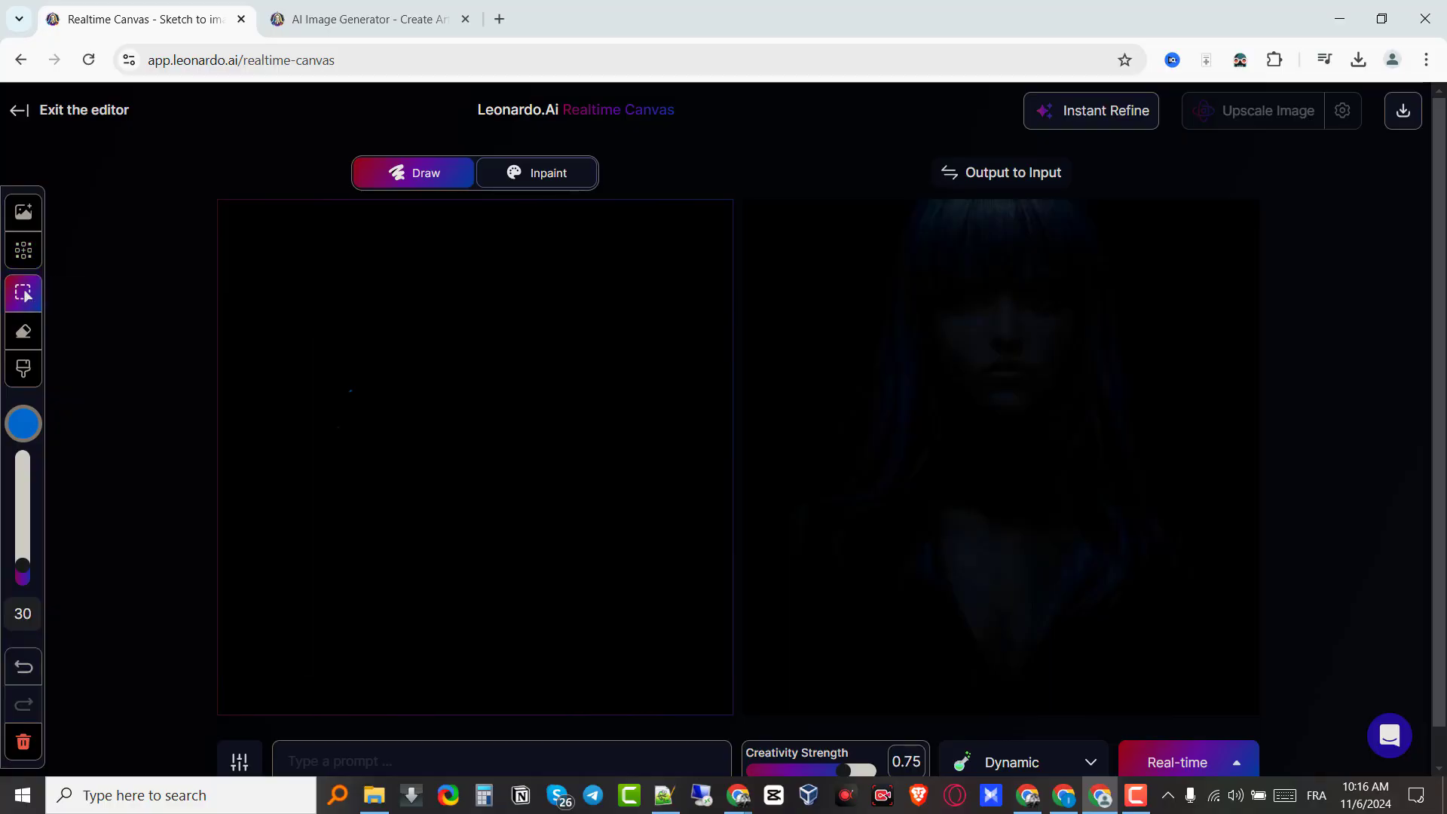
pyautogui.moveTo(346, 296)
pyautogui.mouseDown()
pyautogui.moveTo(502, 310)
pyautogui.moveTo(452, 398)
pyautogui.mouseUp()
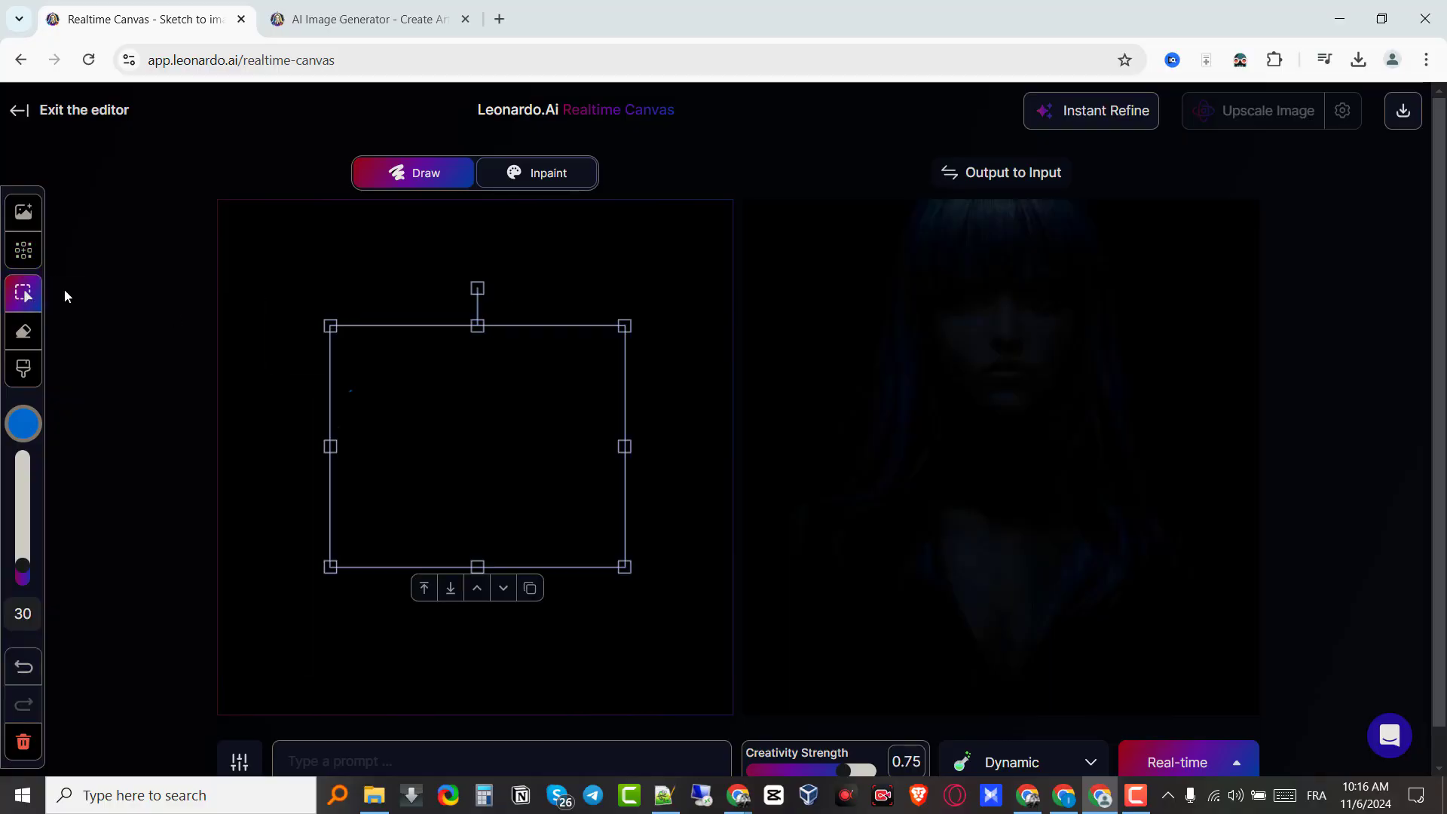
pyautogui.click(34, 262)
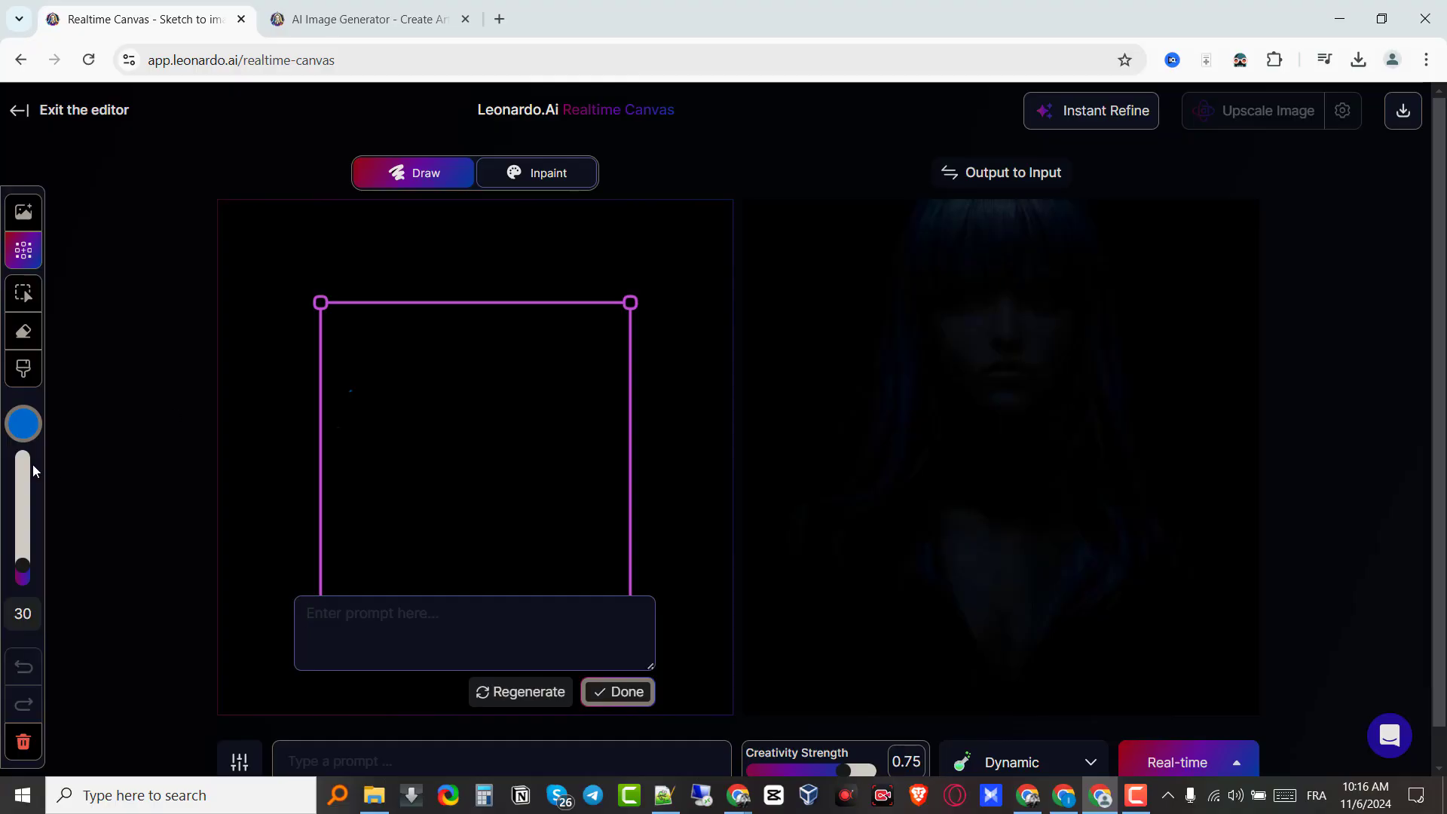
pyautogui.click(24, 425)
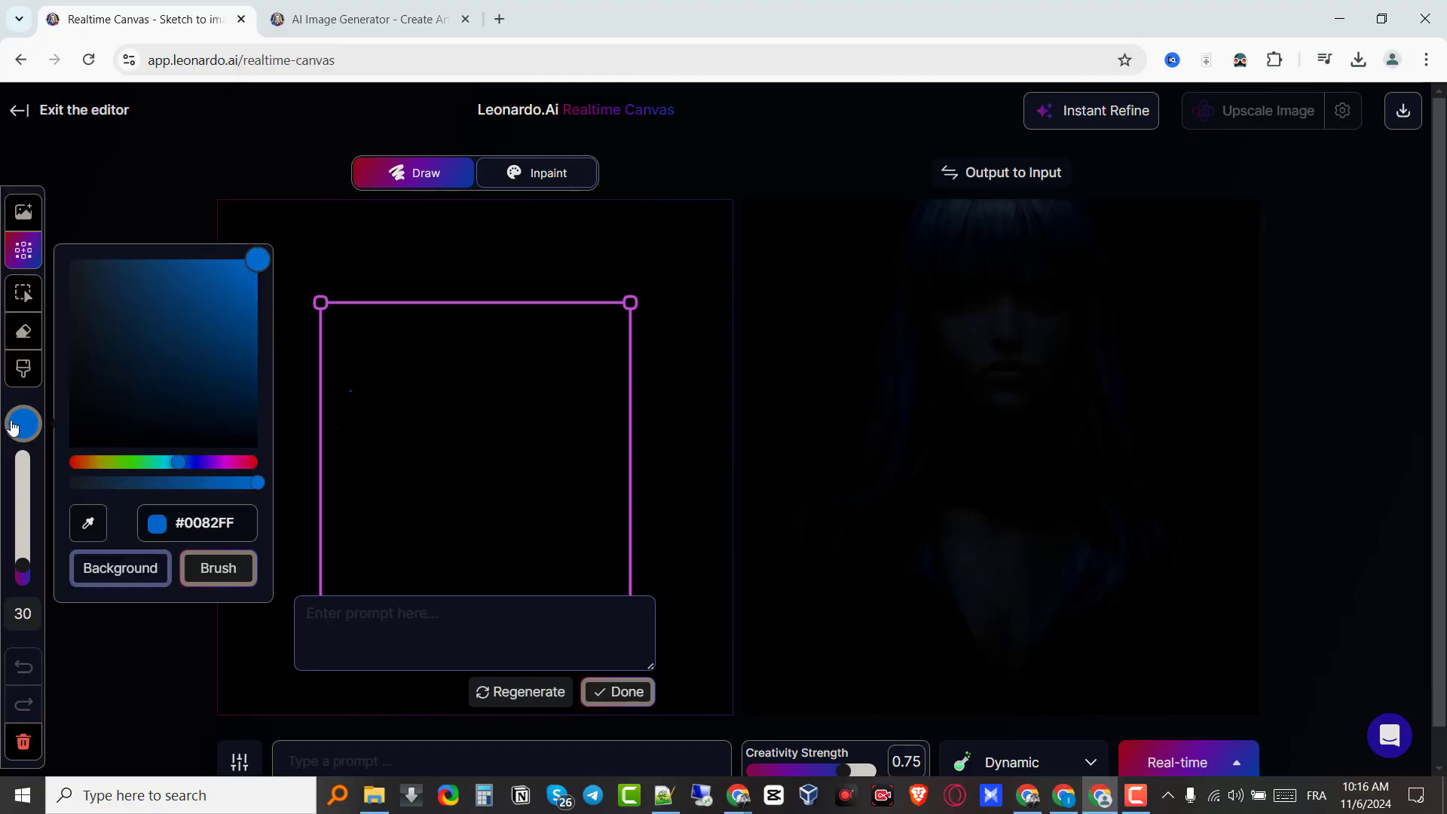
pyautogui.click(133, 573)
pyautogui.press('Escape')
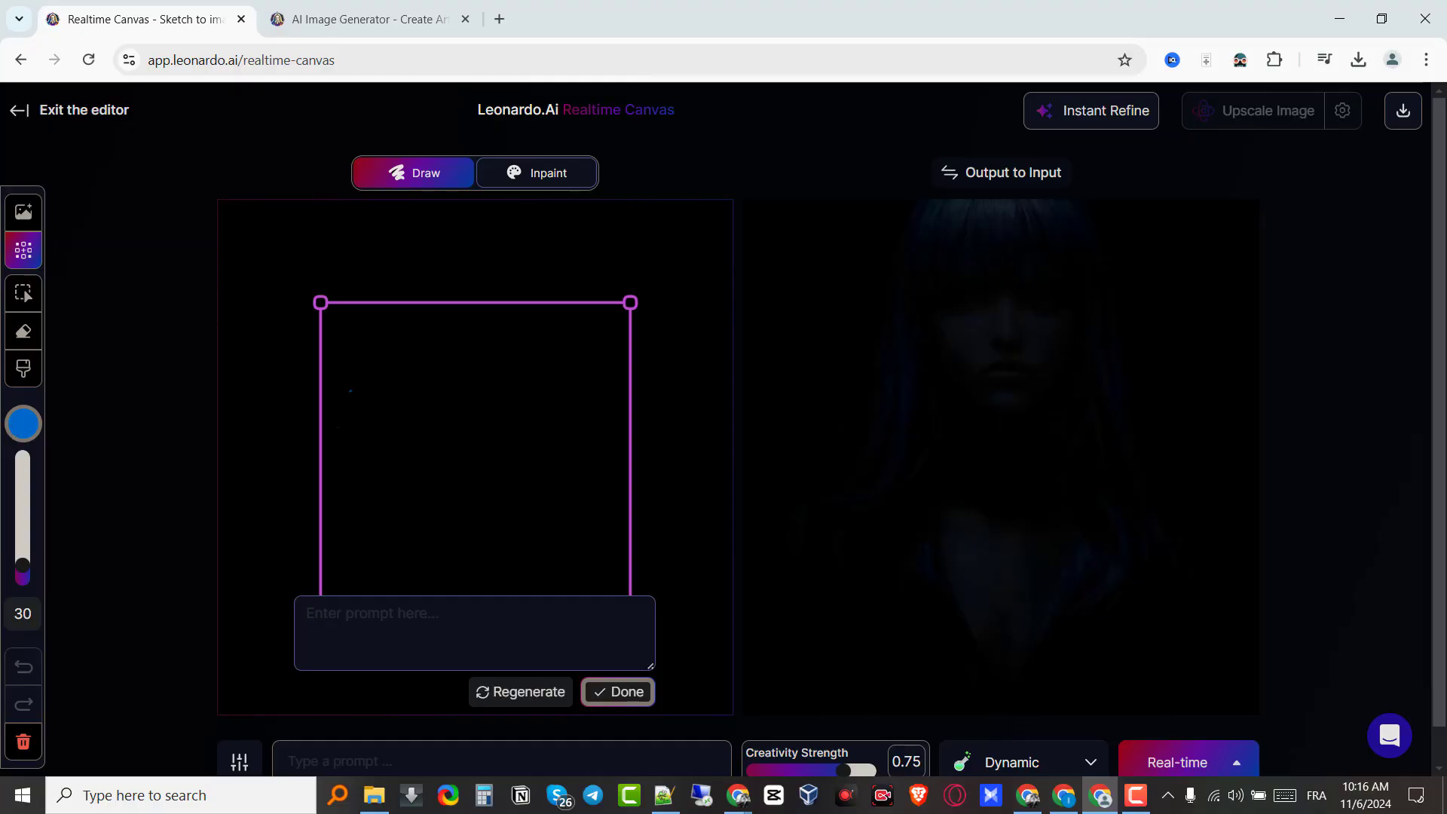
pyautogui.click(30, 221)
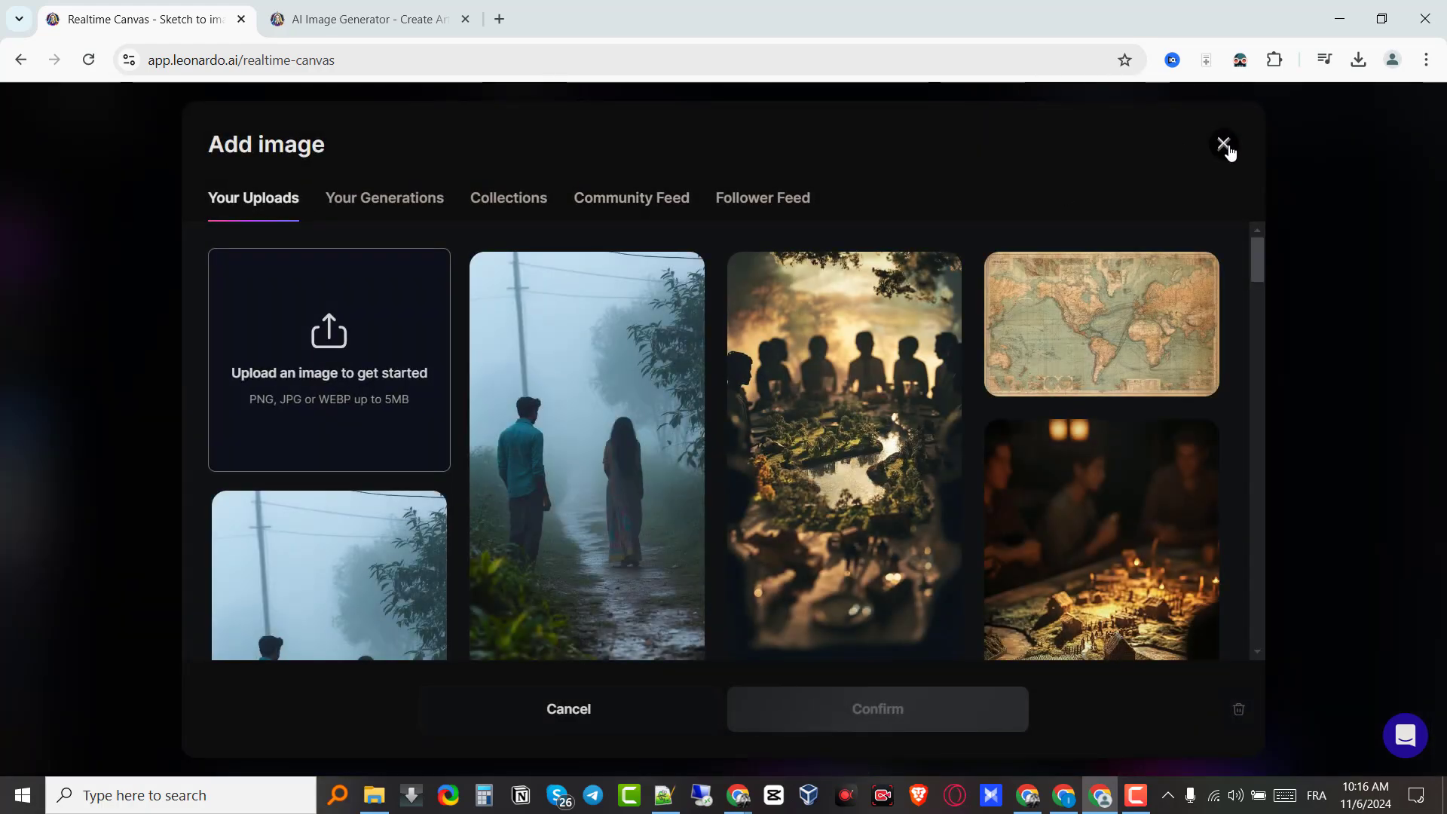
pyautogui.click(1223, 144)
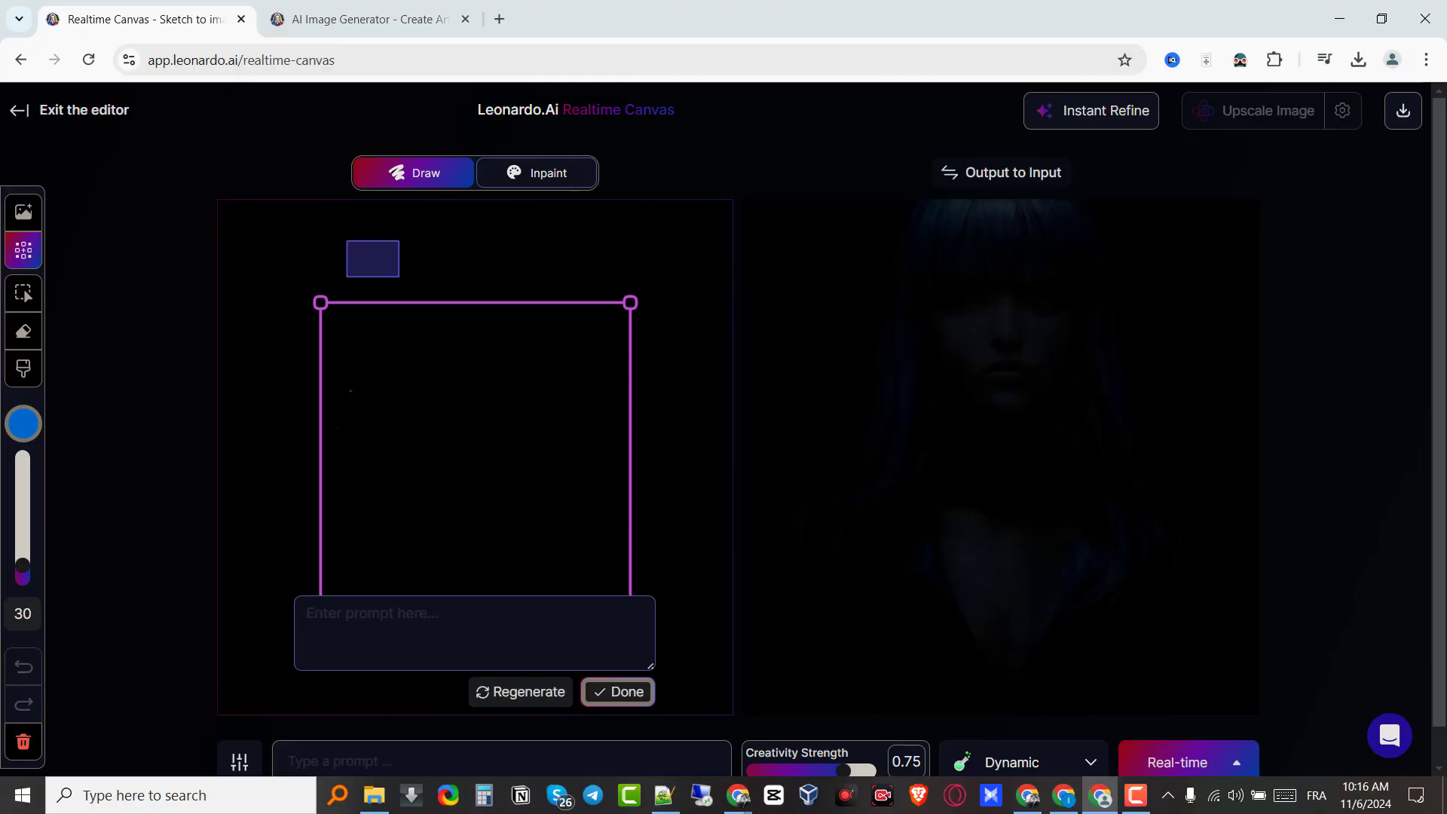
# Step: Paint thick blue zigzag brush strokes across the upper part of the drawing area, ending in a long angled line toward the lower edge
pyautogui.click(18, 367)
pyautogui.moveTo(341, 328)
pyautogui.mouseDown()
pyautogui.moveTo(469, 276)
pyautogui.moveTo(380, 424)
pyautogui.moveTo(486, 436)
pyautogui.mouseUp()
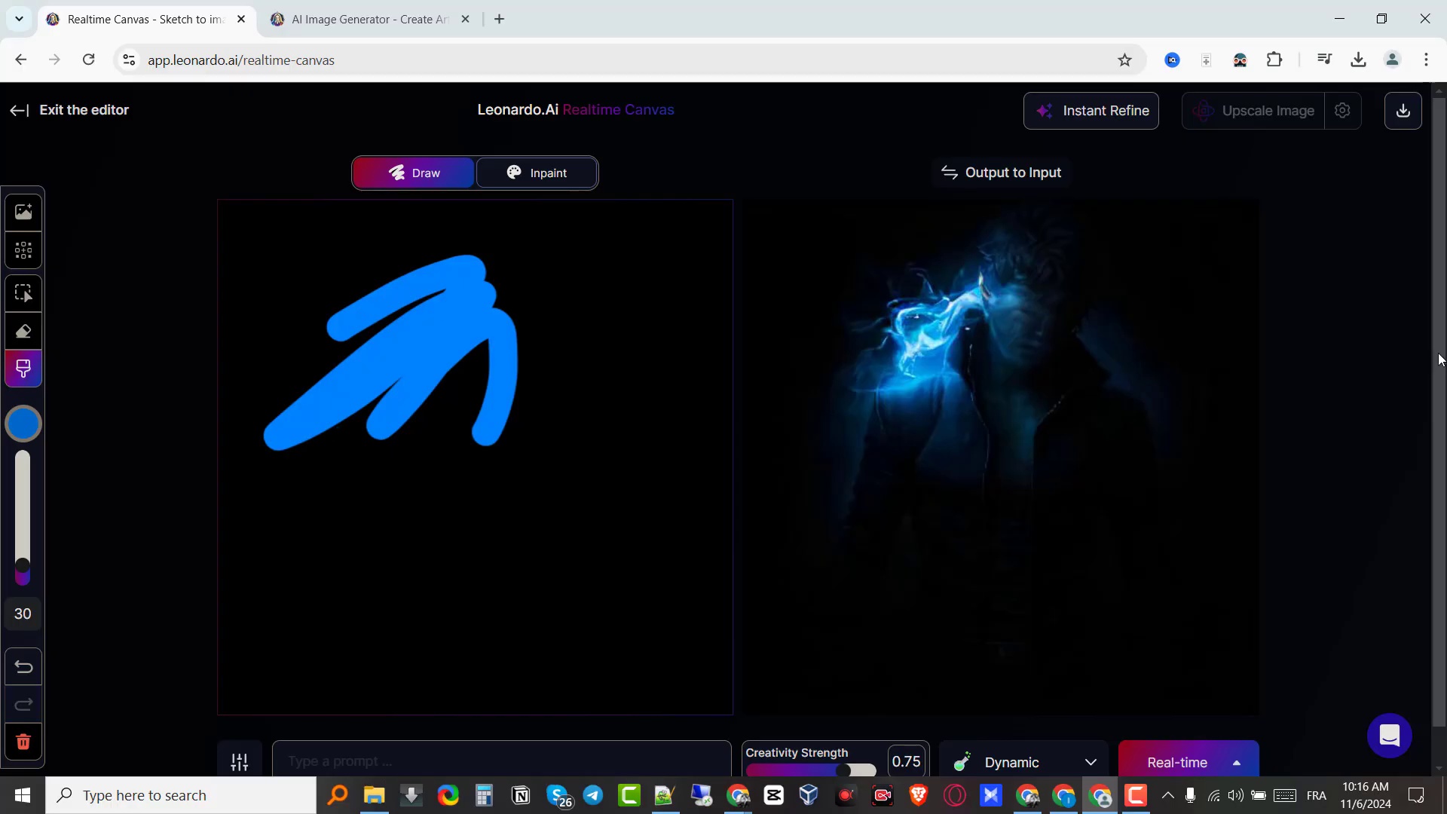
pyautogui.scroll(-1, 1440, 358)
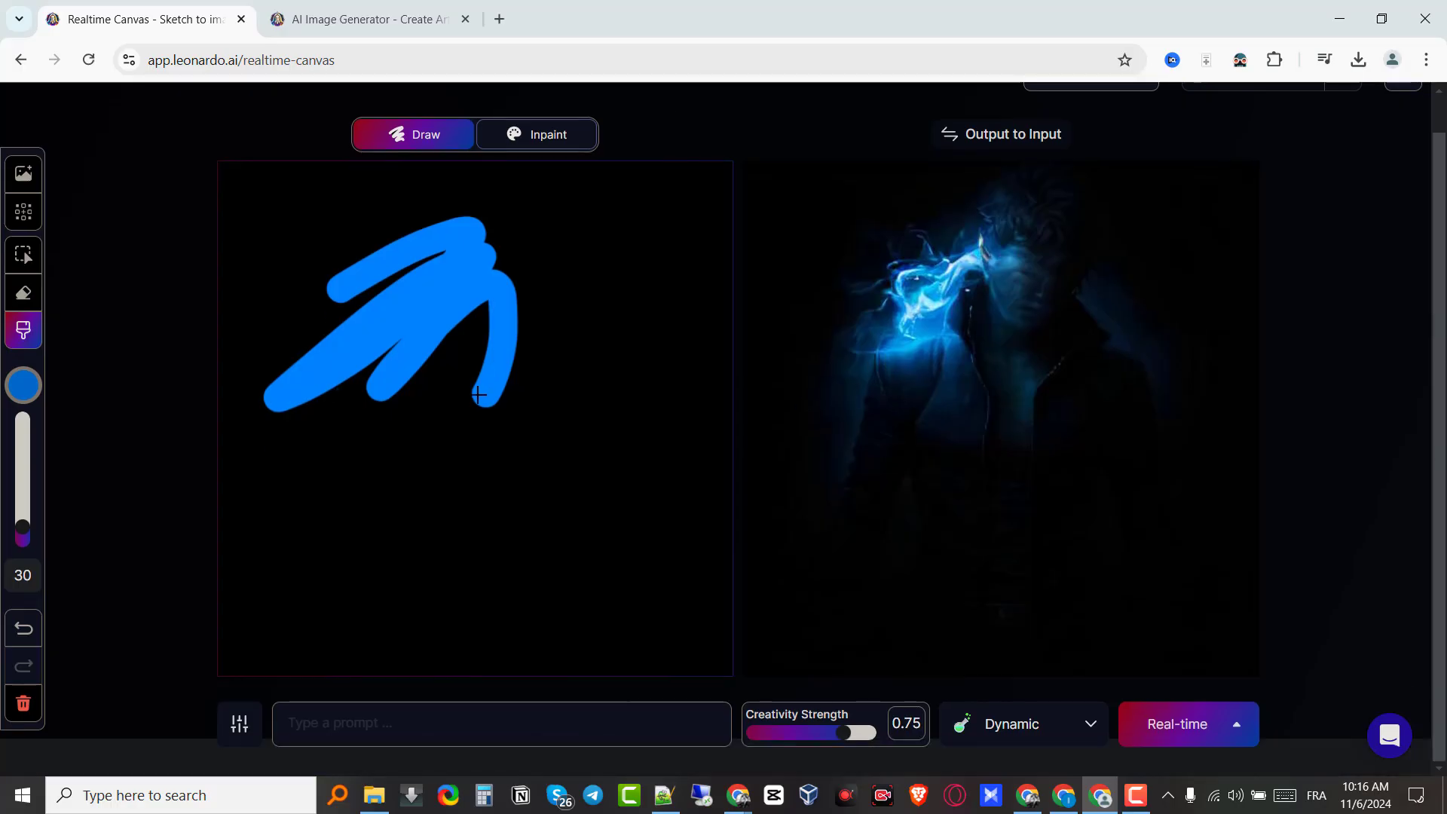
pyautogui.moveTo(486, 395)
pyautogui.mouseDown()
pyautogui.moveTo(386, 379)
pyautogui.moveTo(528, 275)
pyautogui.moveTo(618, 500)
pyautogui.moveTo(676, 494)
pyautogui.mouseUp()
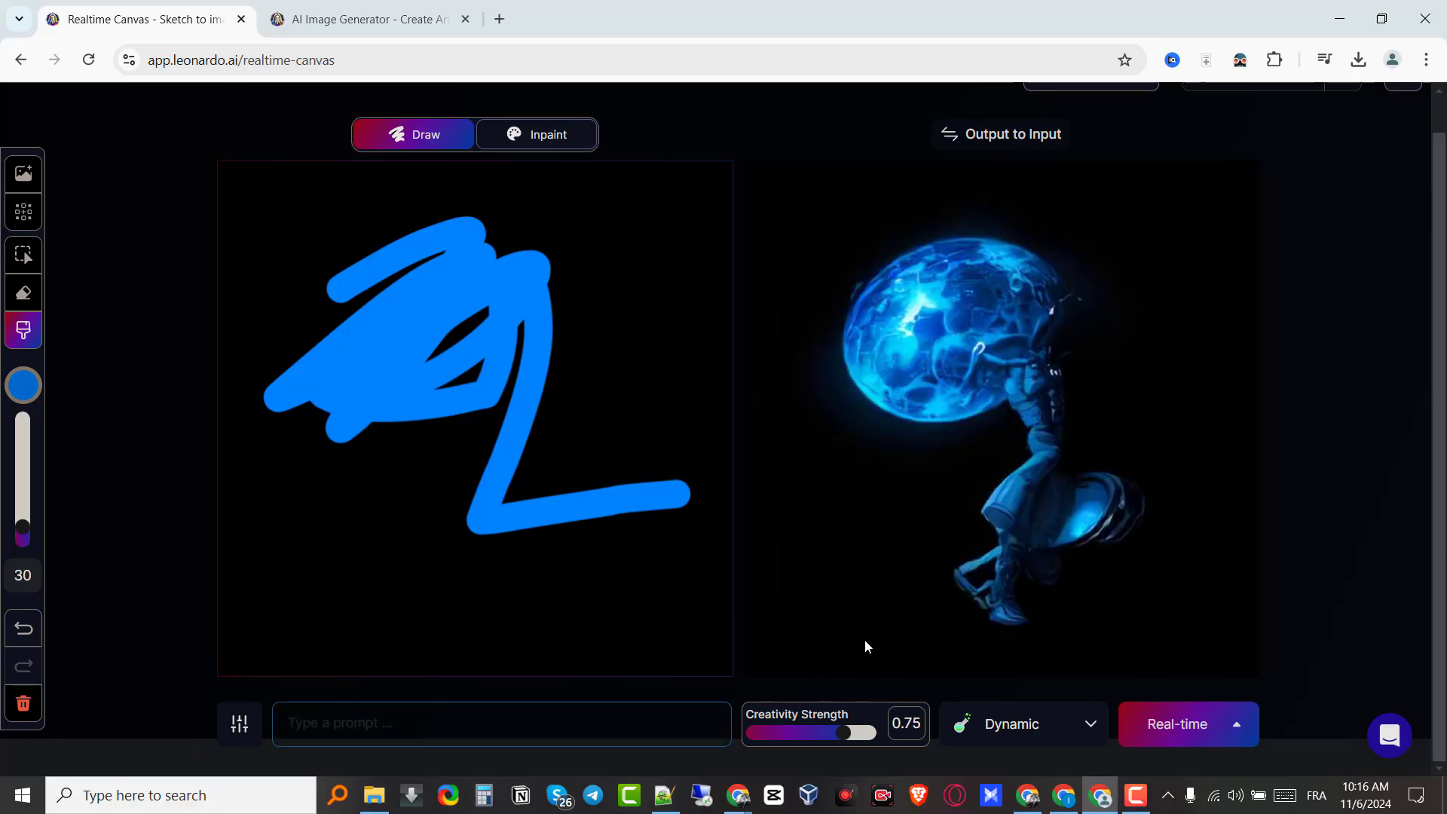
# Step: Set the Creativity Strength to 0.9 and change the image style to Anime
pyautogui.moveTo(862, 735); pyautogui.dragTo(933, 756)
pyautogui.click(1023, 724)
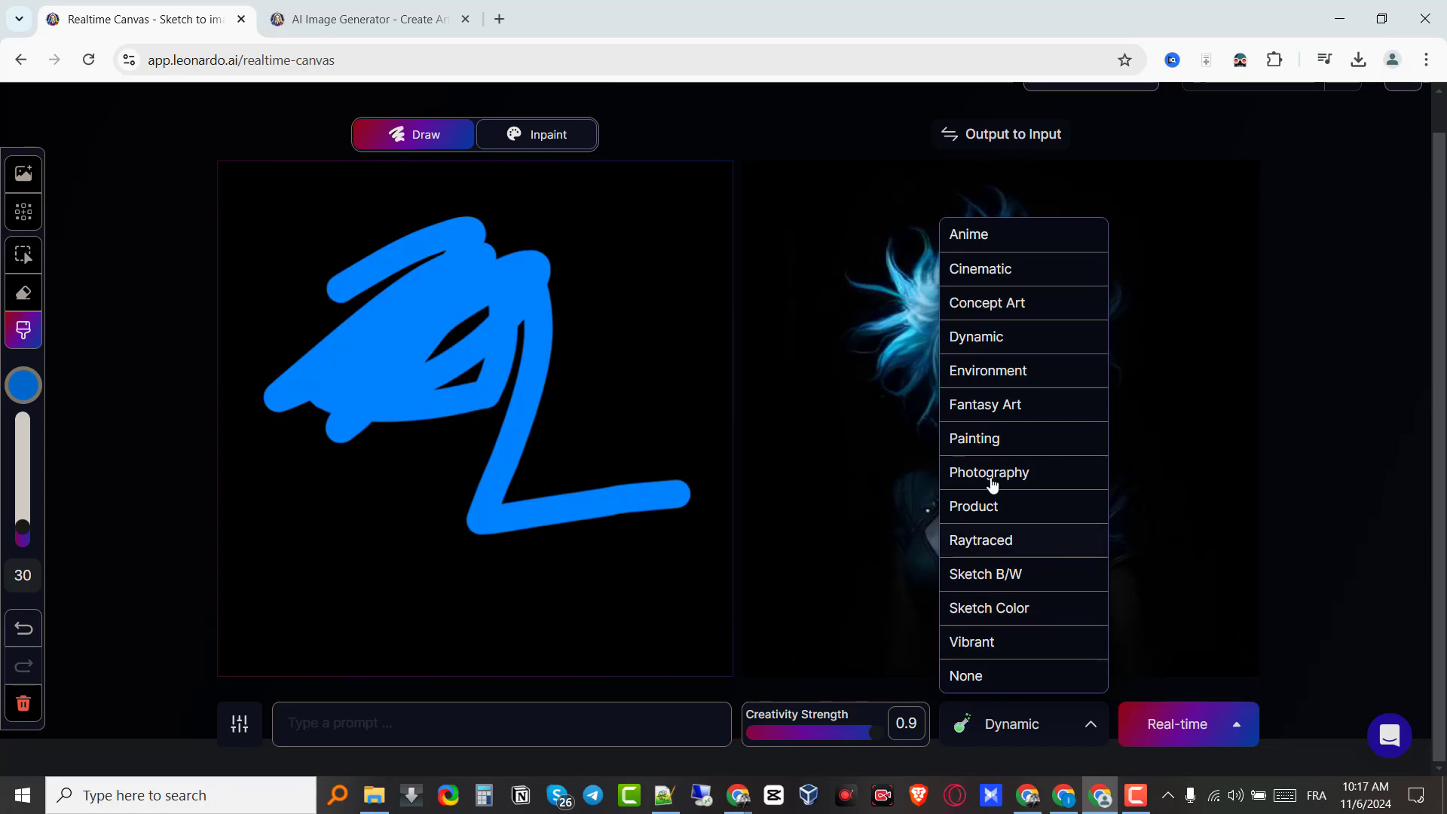
pyautogui.click(996, 235)
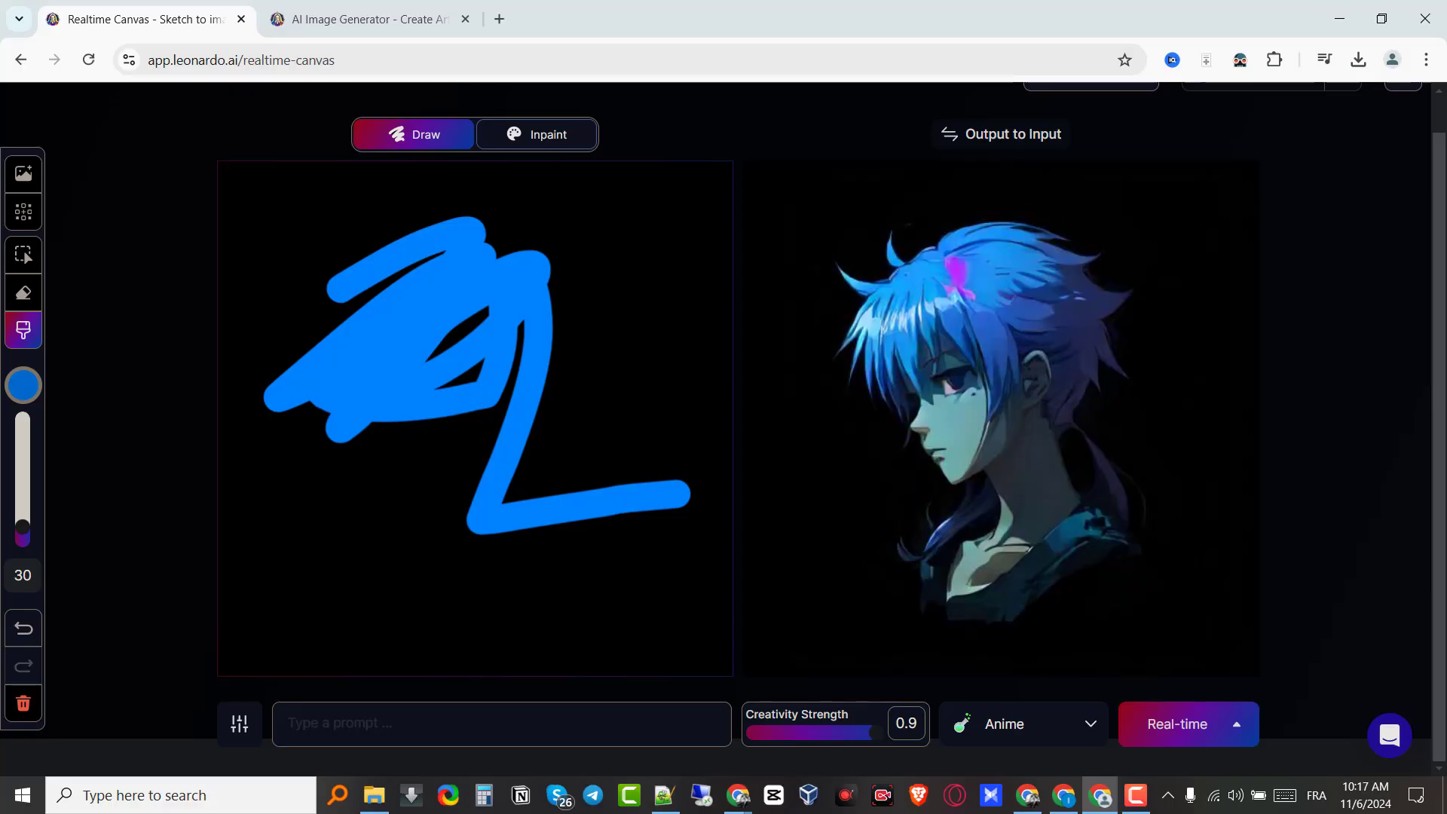
# Step: Switch on High Quality in the canvas's generation settings and close them
pyautogui.click(247, 727)
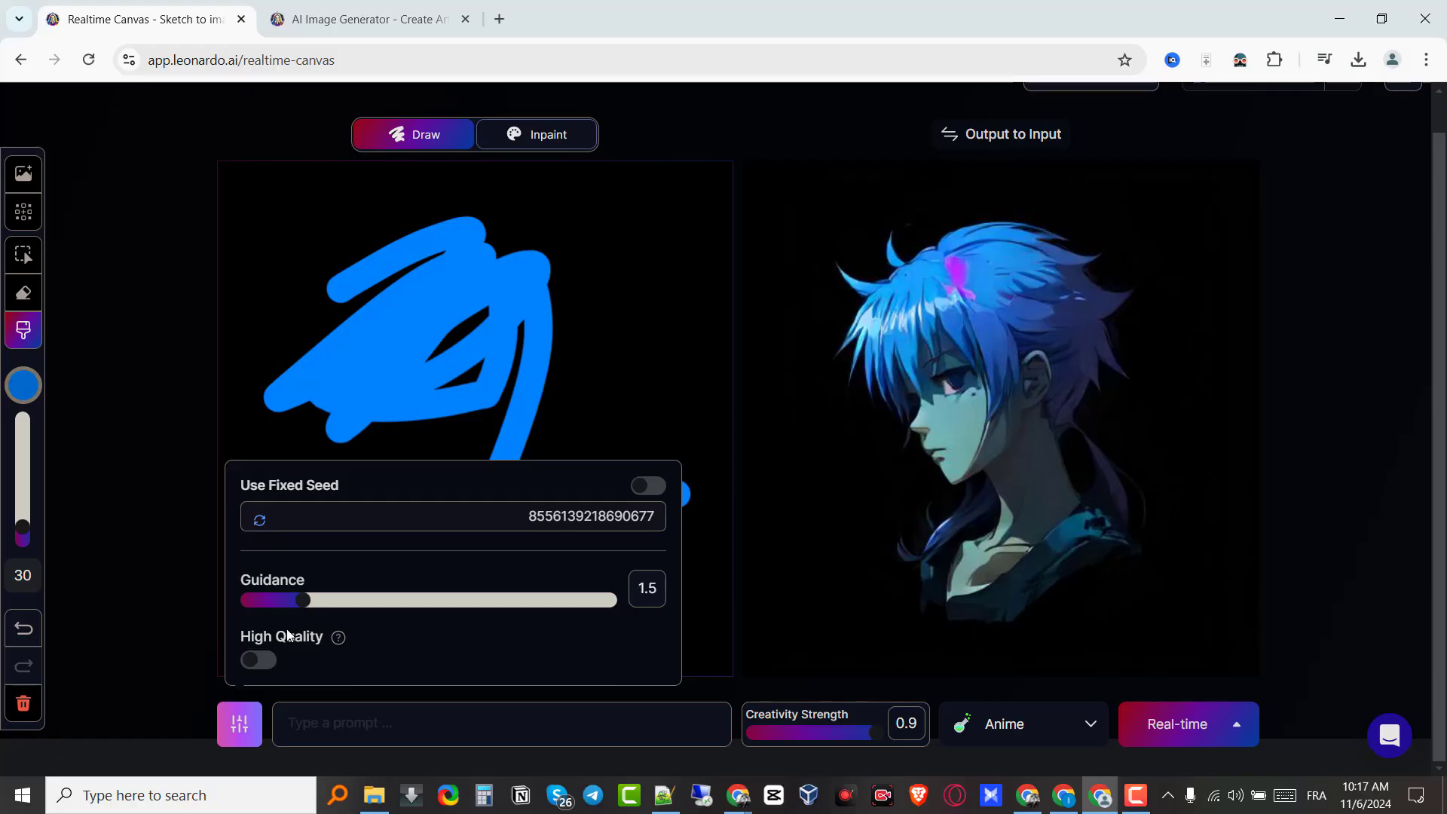
pyautogui.click(259, 666)
pyautogui.click(175, 560)
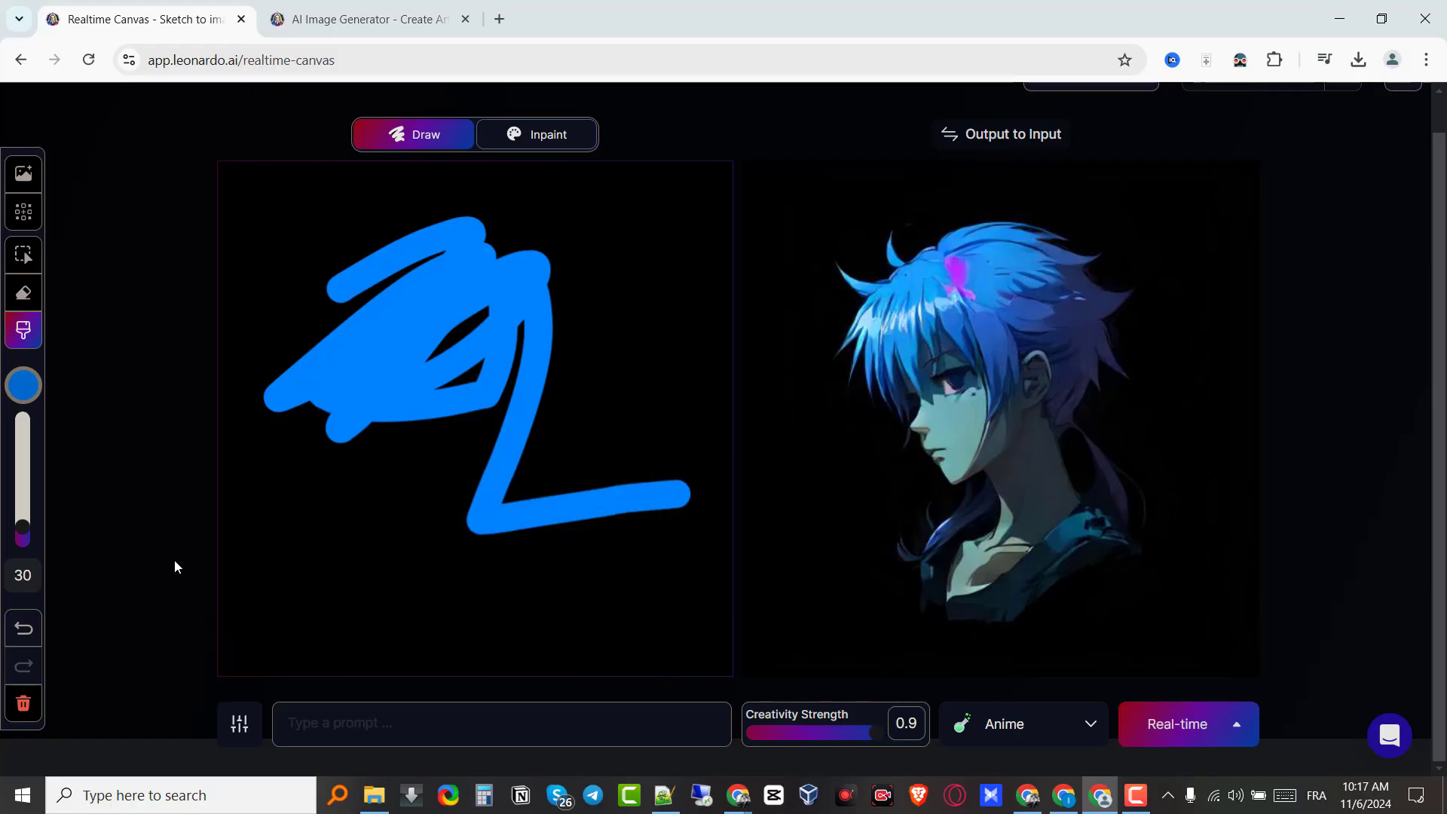
# Step: Add more blue strokes to the middle, side and lower part of the sketch, dismissing the switch to Inpaint mode
pyautogui.moveTo(523, 291)
pyautogui.mouseDown()
pyautogui.moveTo(400, 433)
pyautogui.moveTo(486, 402)
pyautogui.moveTo(583, 471)
pyautogui.moveTo(664, 453)
pyautogui.mouseUp()
pyautogui.click(578, 150)
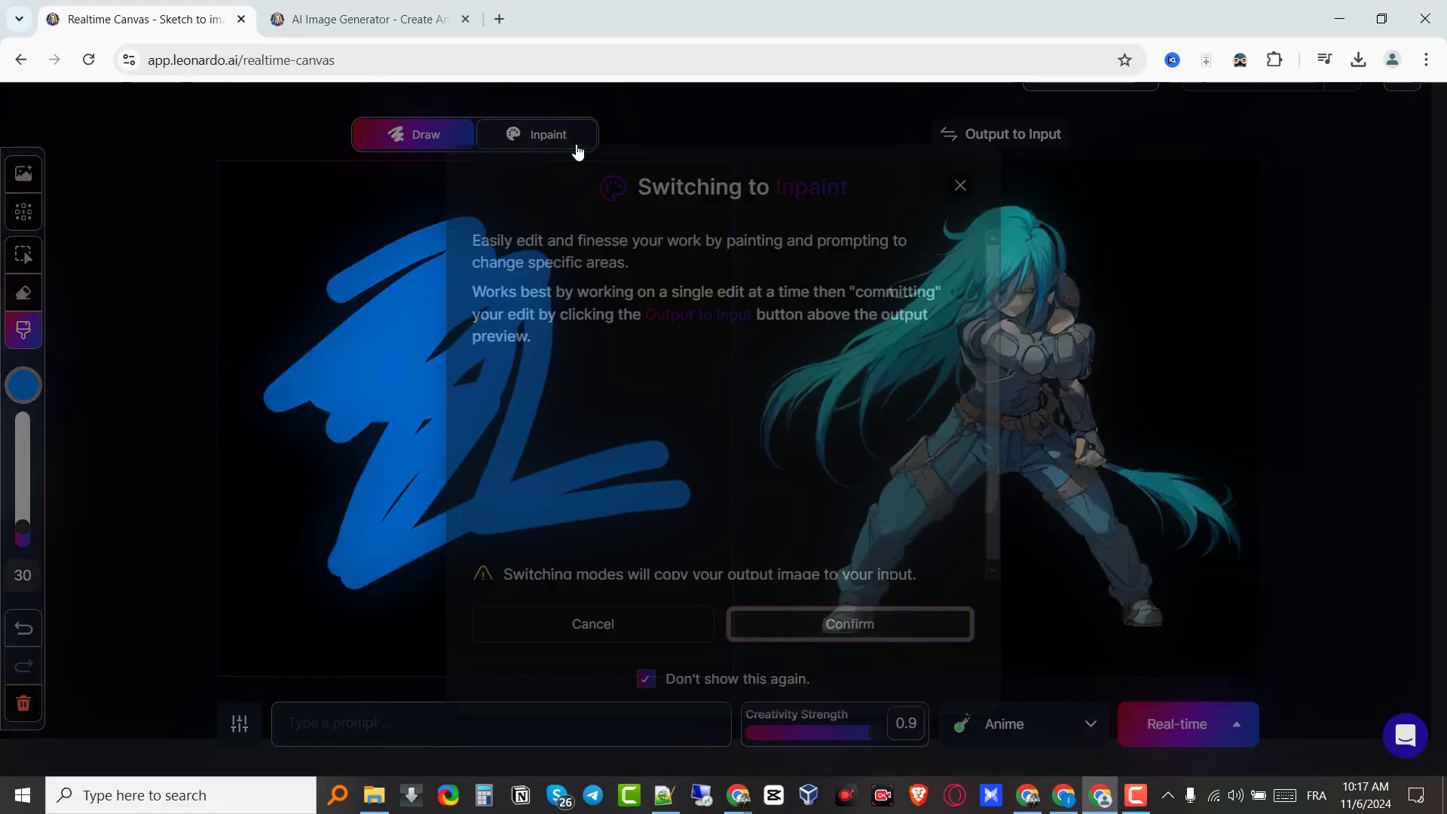
pyautogui.click(974, 183)
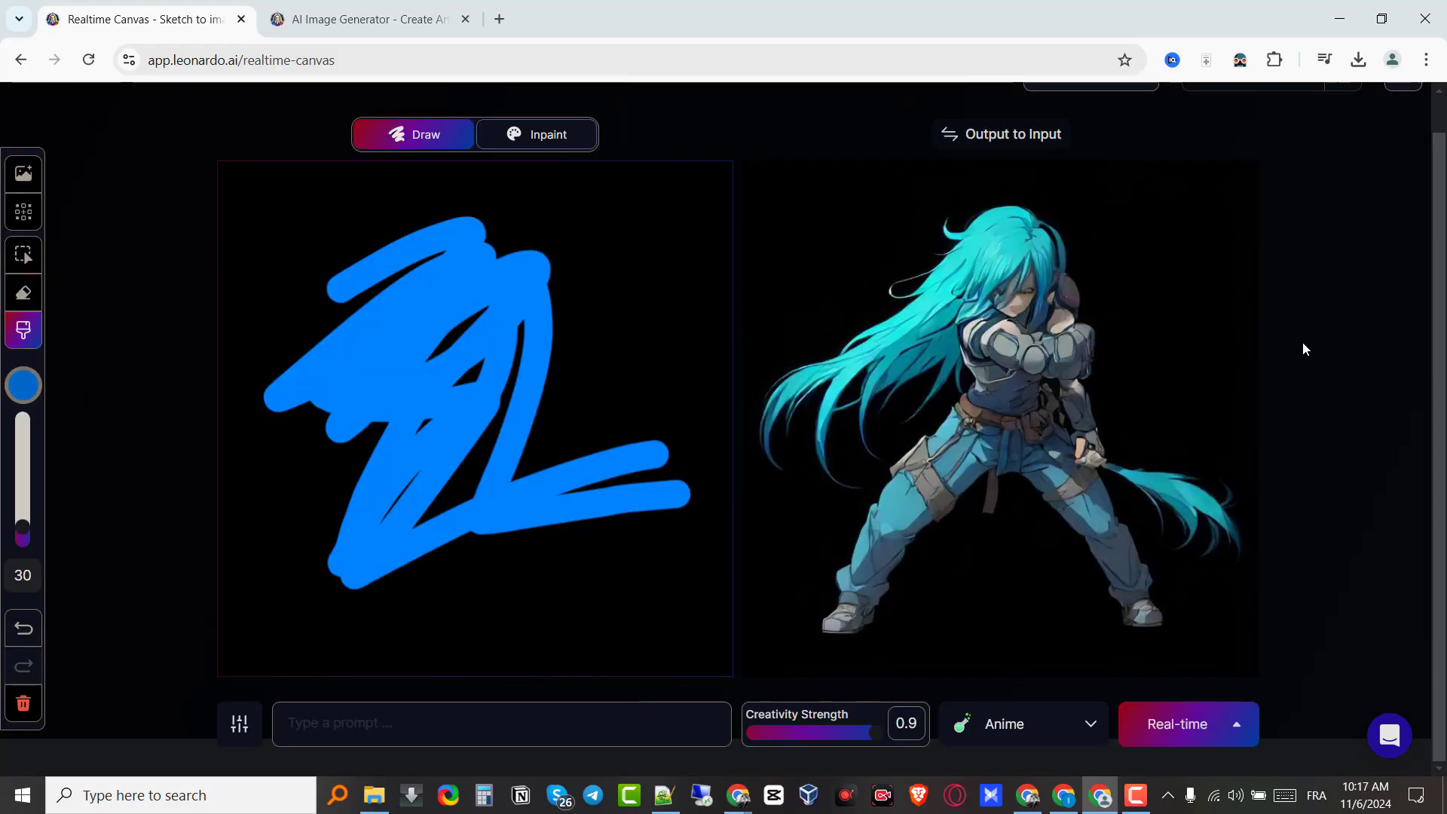
pyautogui.scroll(1, 753, 167)
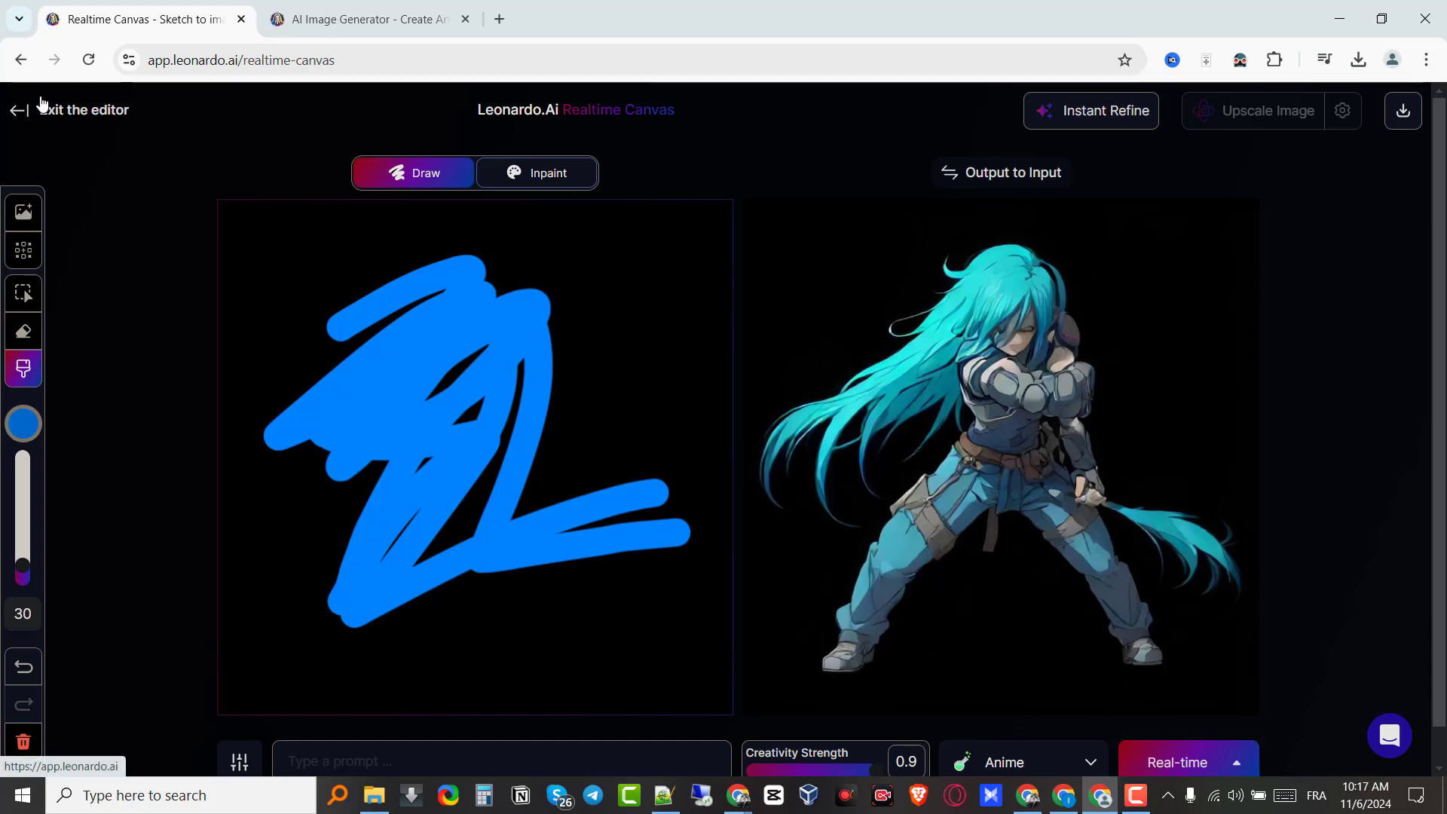
pyautogui.moveTo(322, 326)
pyautogui.mouseDown()
pyautogui.moveTo(293, 580)
pyautogui.moveTo(622, 548)
pyautogui.moveTo(545, 527)
pyautogui.moveTo(456, 407)
pyautogui.mouseUp()
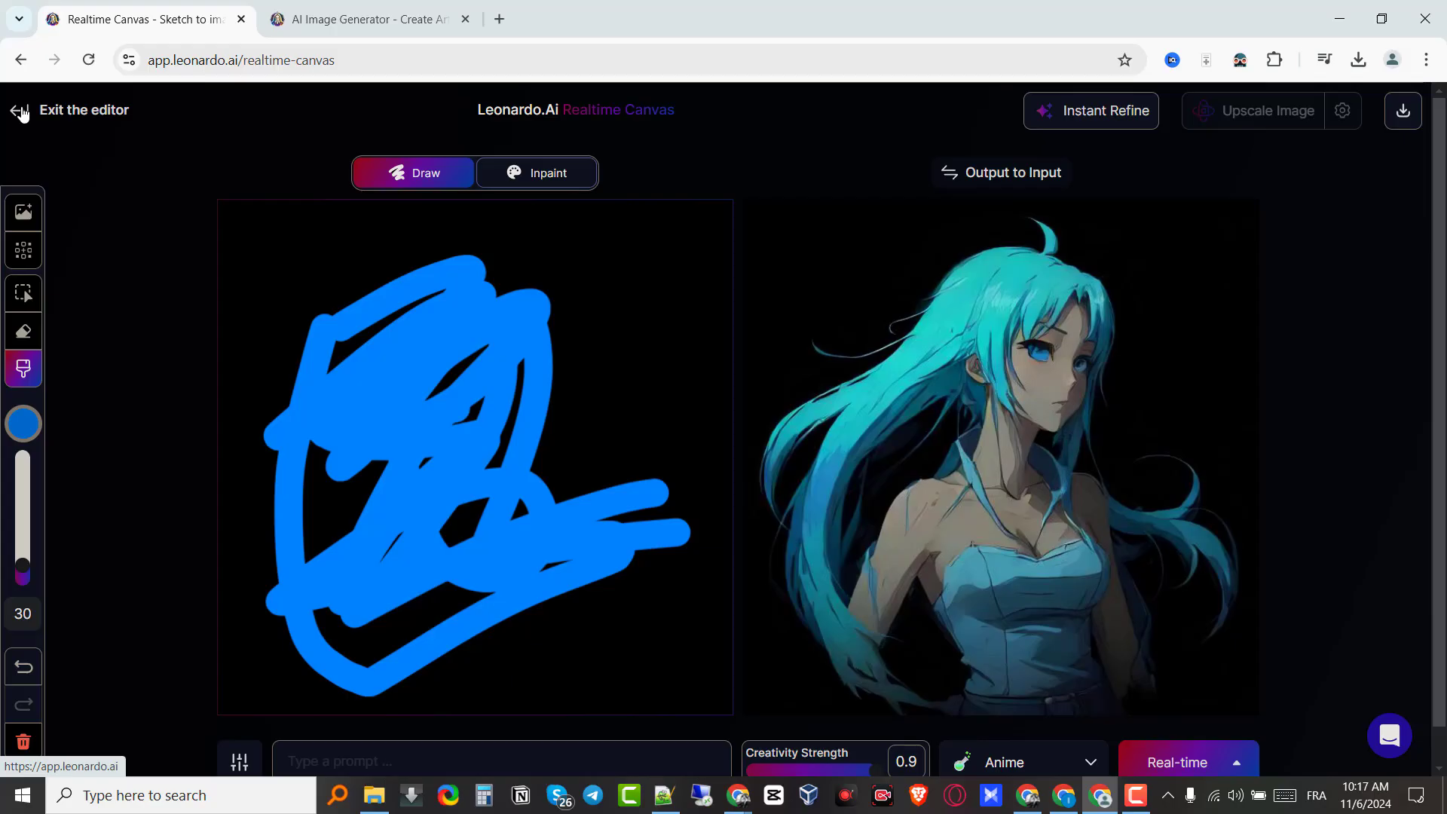
# Step: Leave the canvas, open the Realtime Generation tool and enter the prompt "a man running"
pyautogui.click(22, 113)
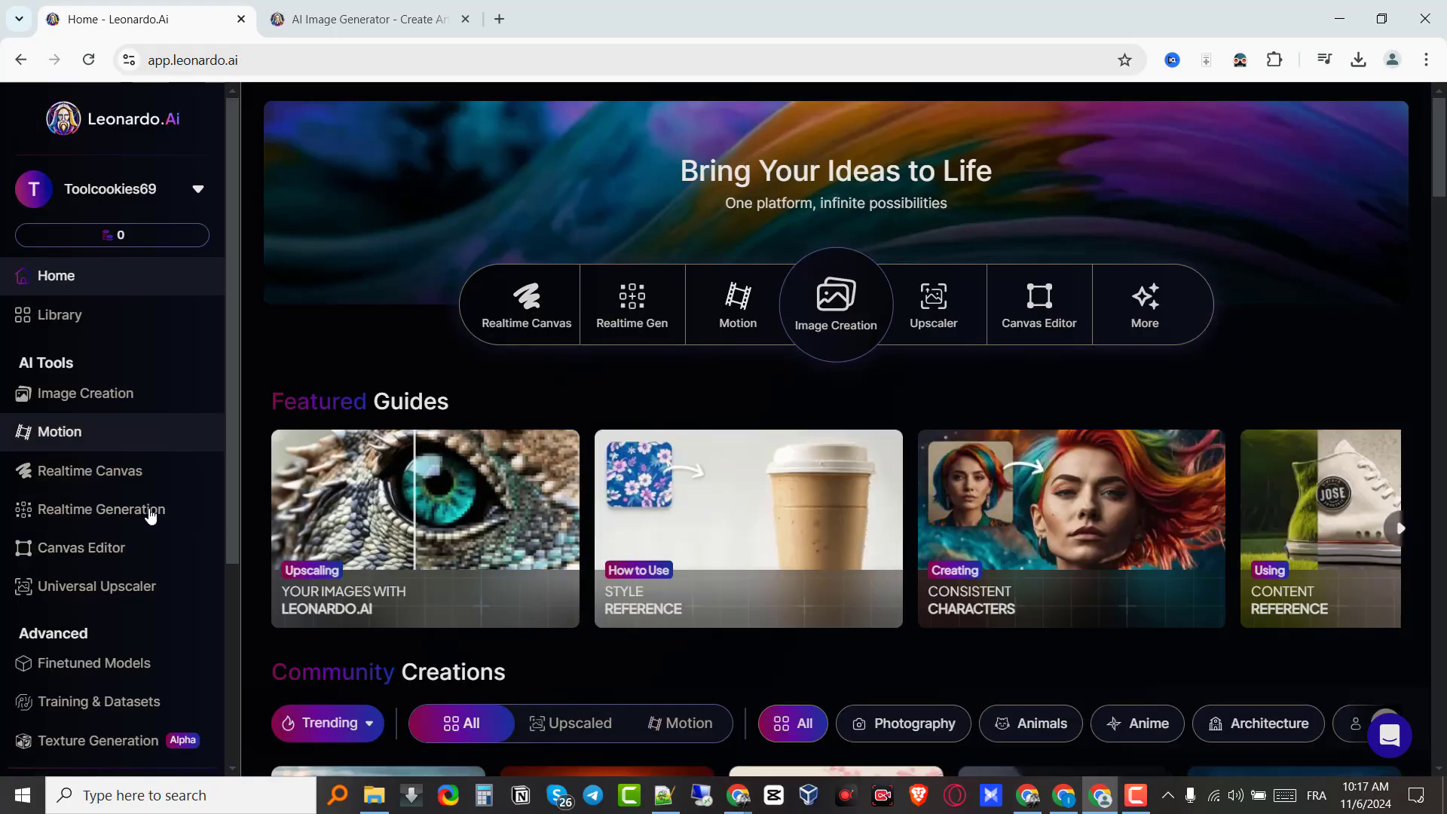
pyautogui.click(104, 520)
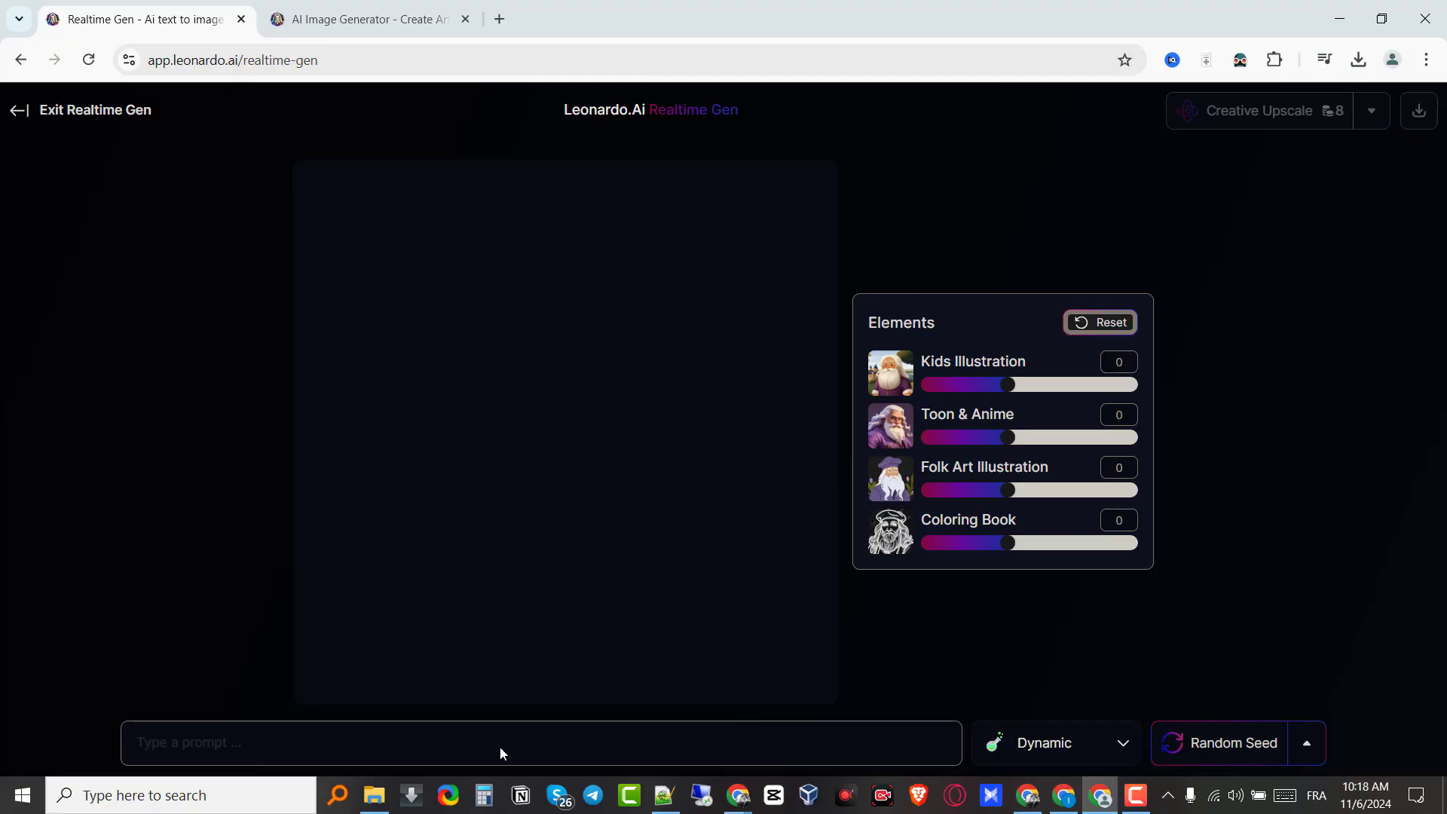
pyautogui.click(404, 749)
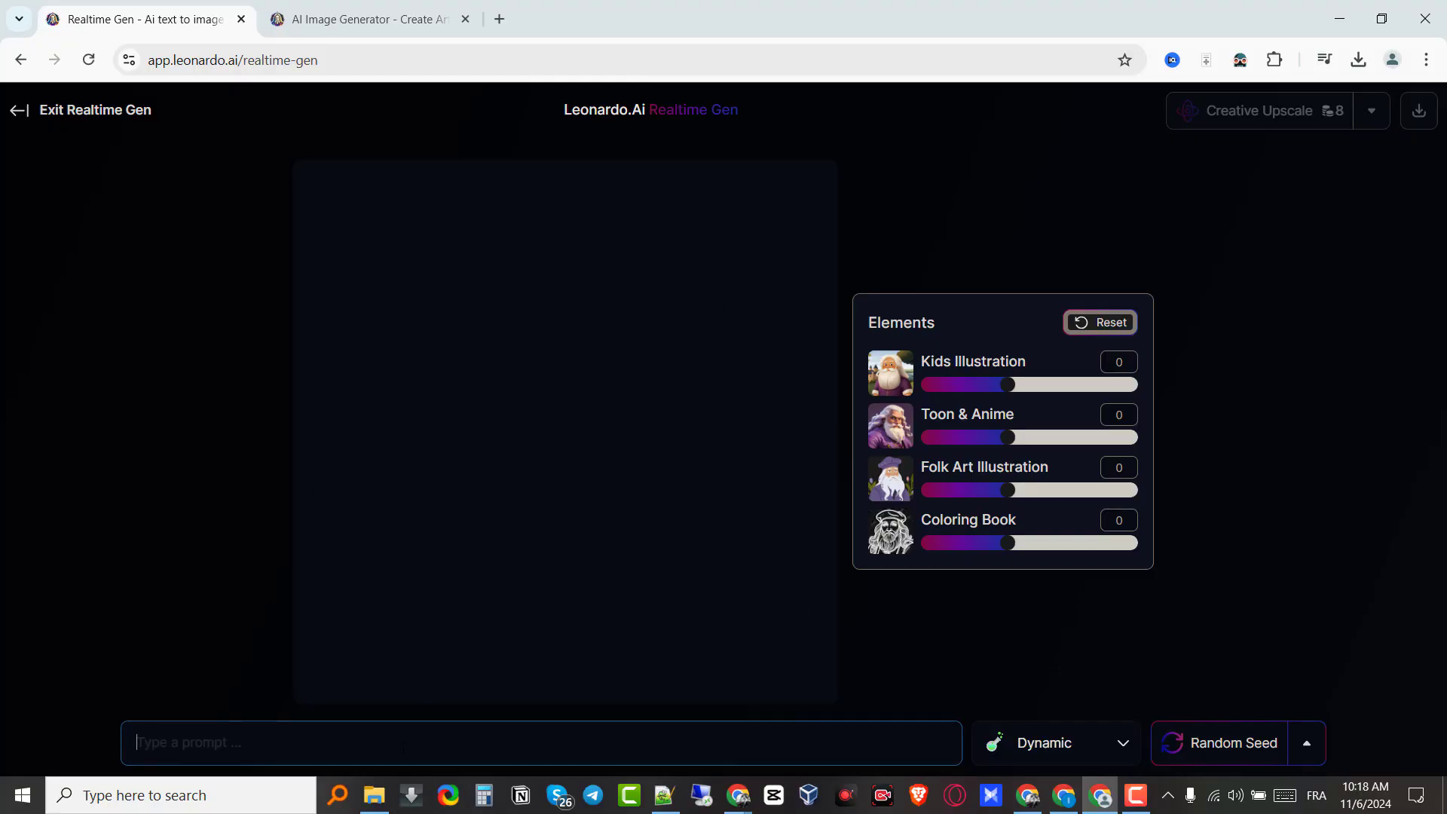
pyautogui.write('a man running')
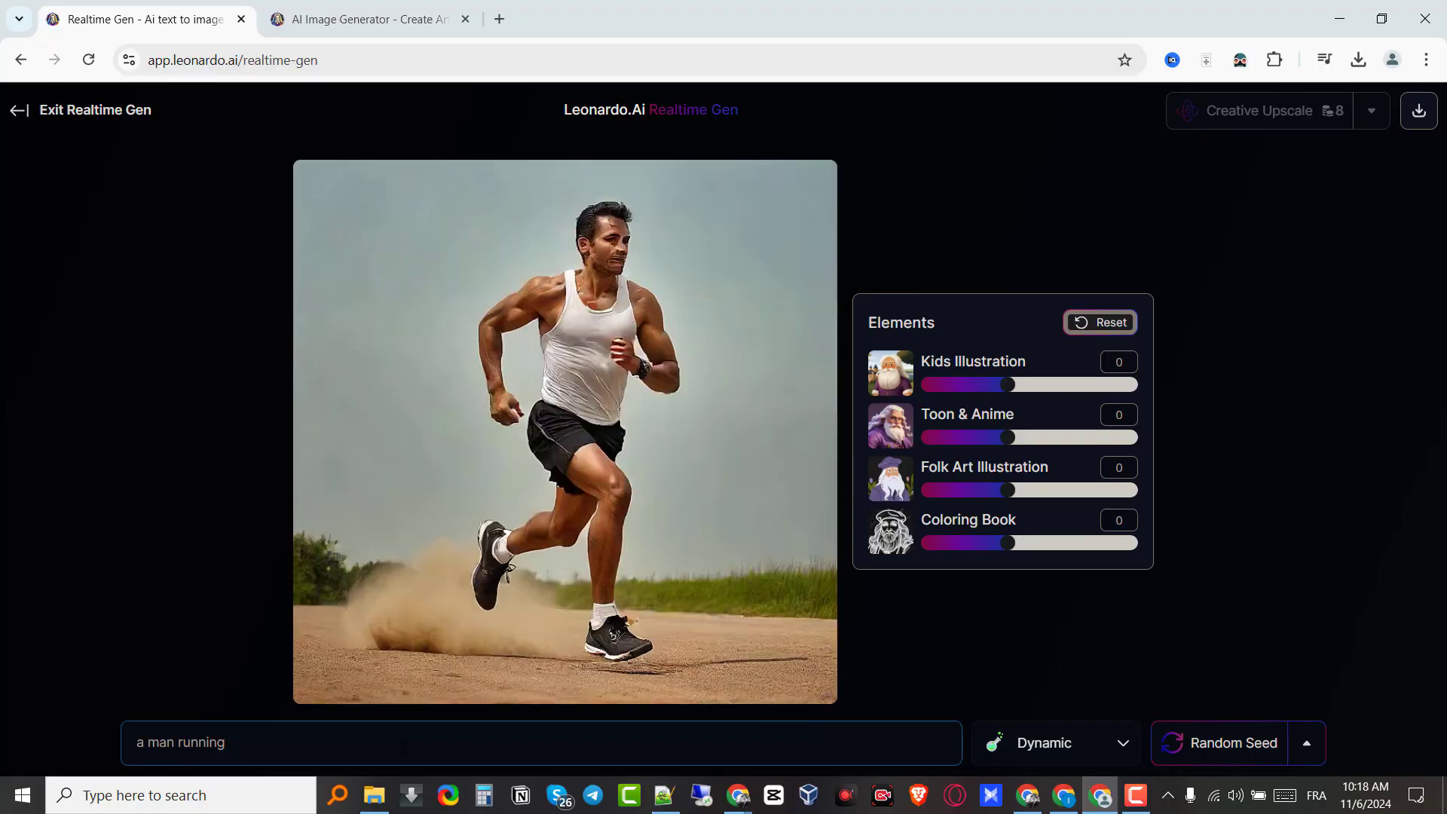
# Step: Change the prompt to "a black man running" and inspect the generated runner up close
pyautogui.press('Left')
pyautogui.press('Left')
pyautogui.press('Left')
pyautogui.press('Left')
pyautogui.press('Left')
pyautogui.press('Left')
pyautogui.press('Left')
pyautogui.press('Left')
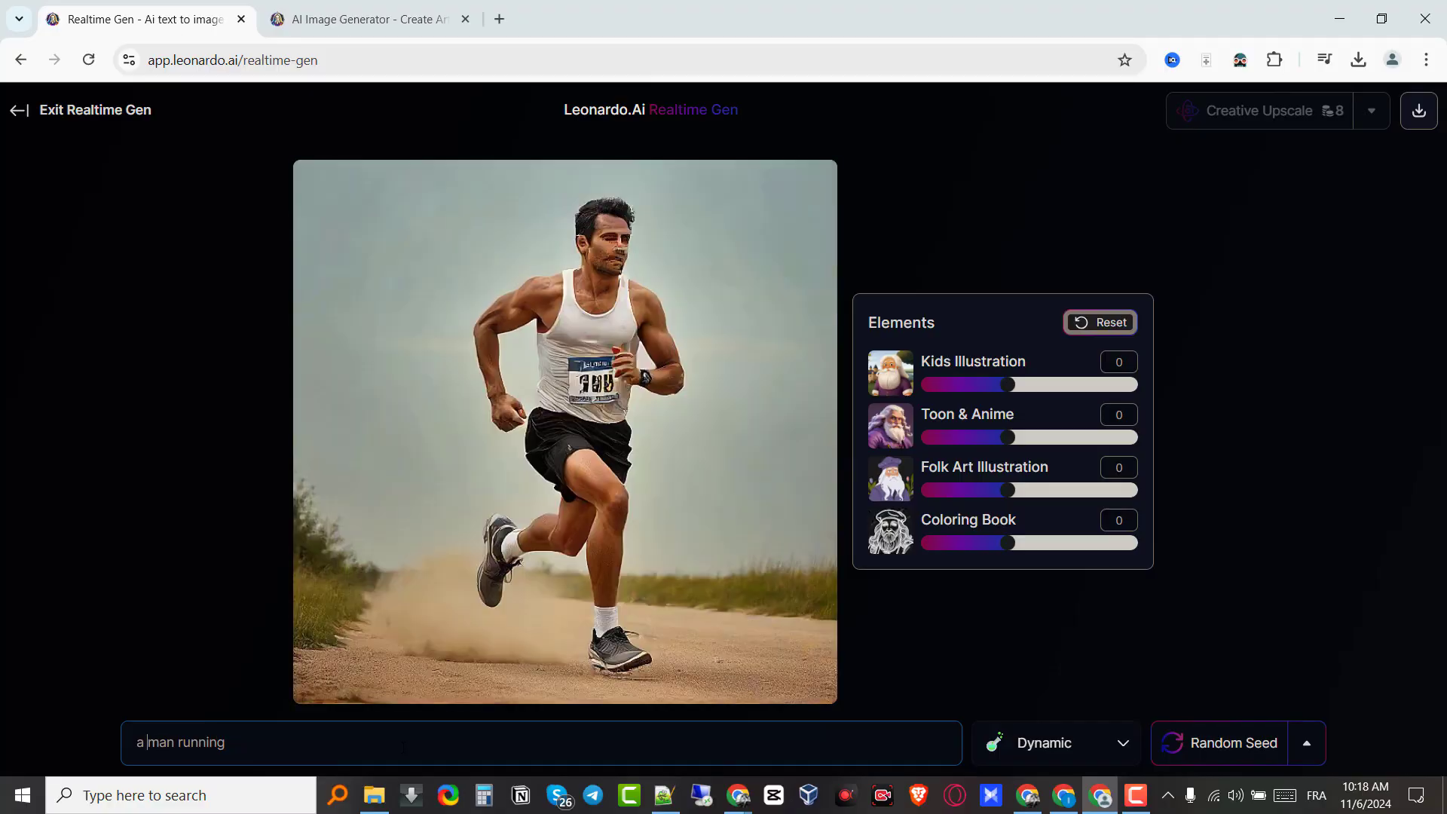
pyautogui.write('black')
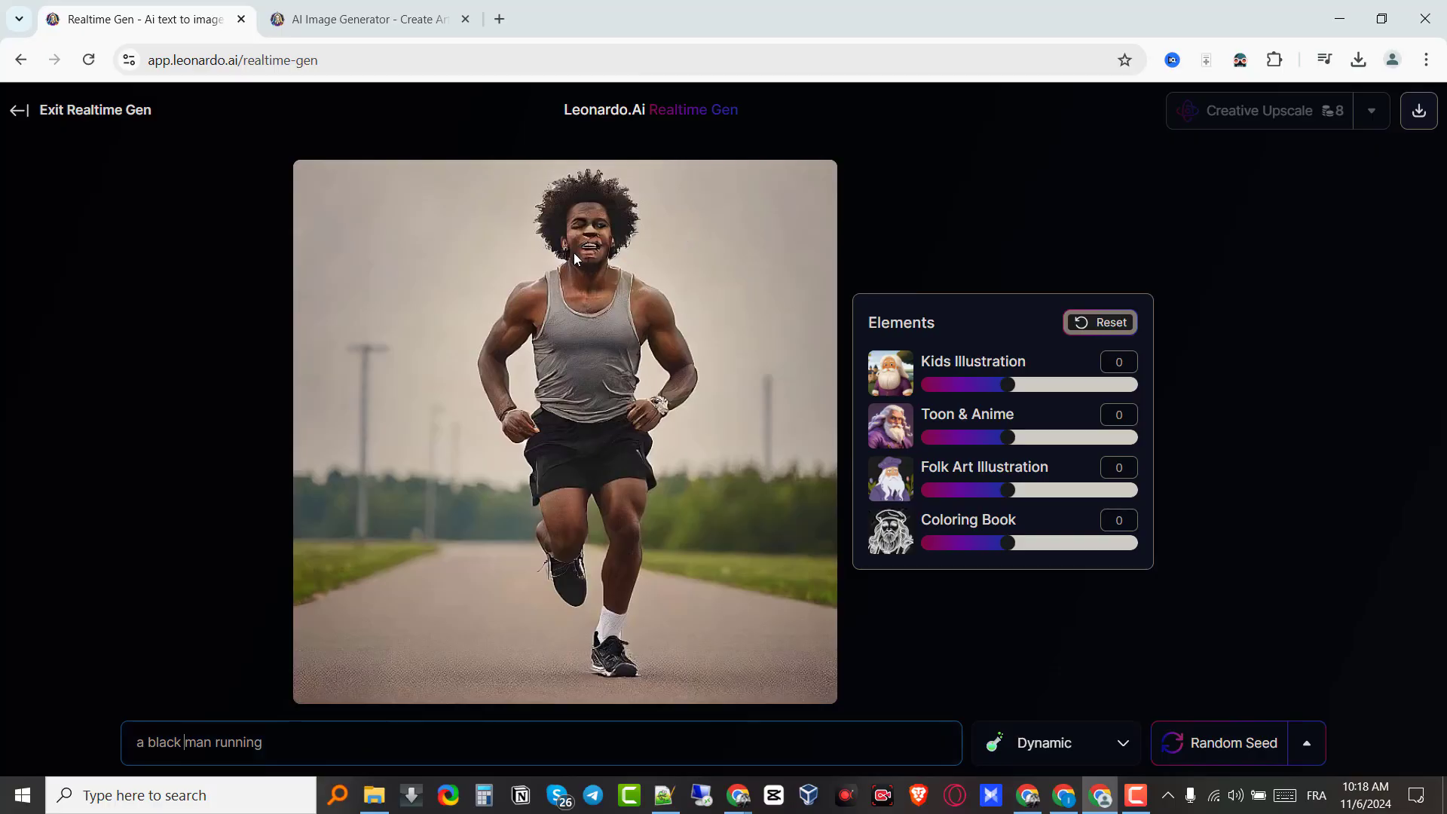
pyautogui.scroll(4, 576, 253)
pyautogui.scroll(-2, 577, 250)
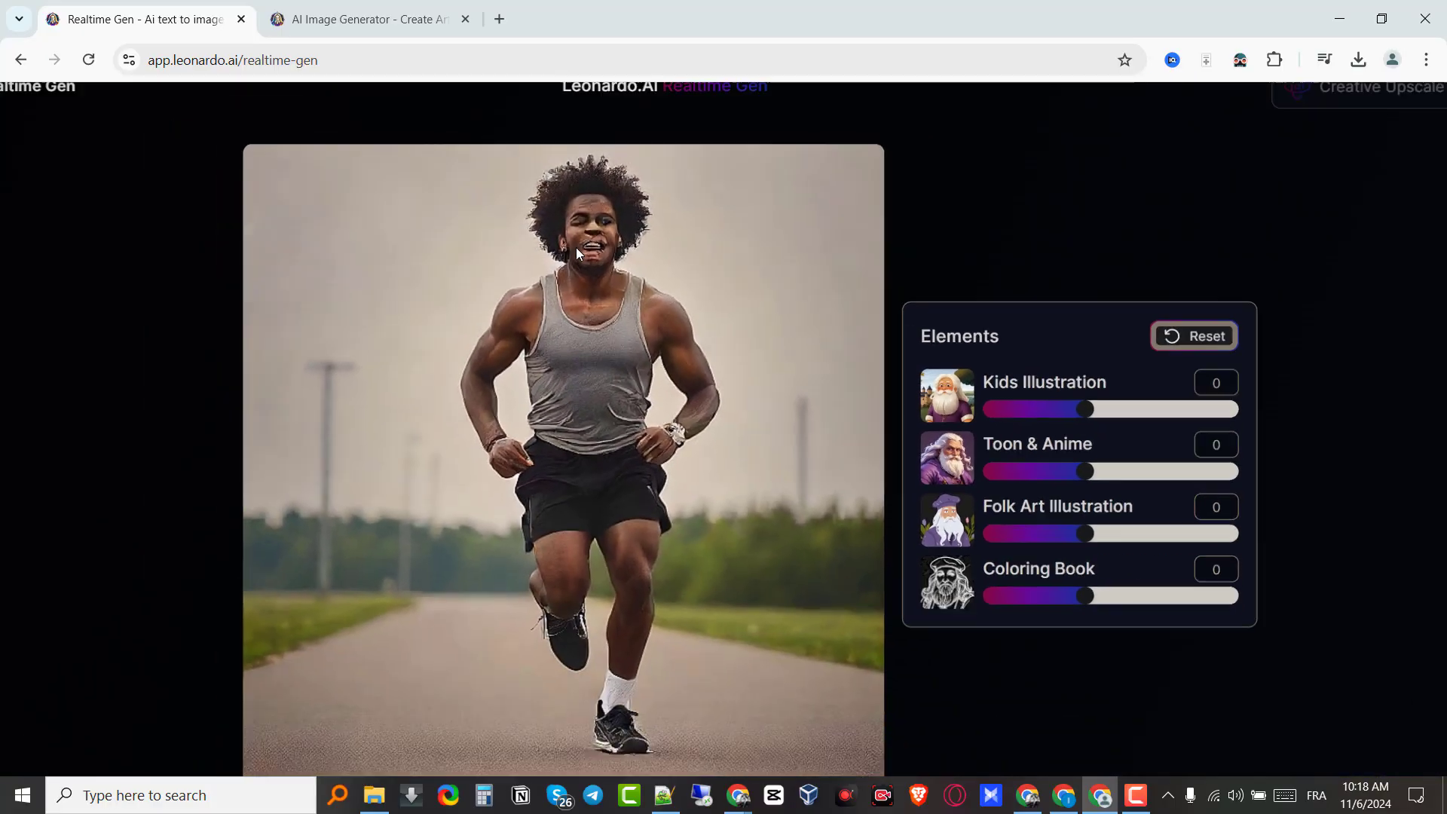
pyautogui.scroll(-2, 576, 252)
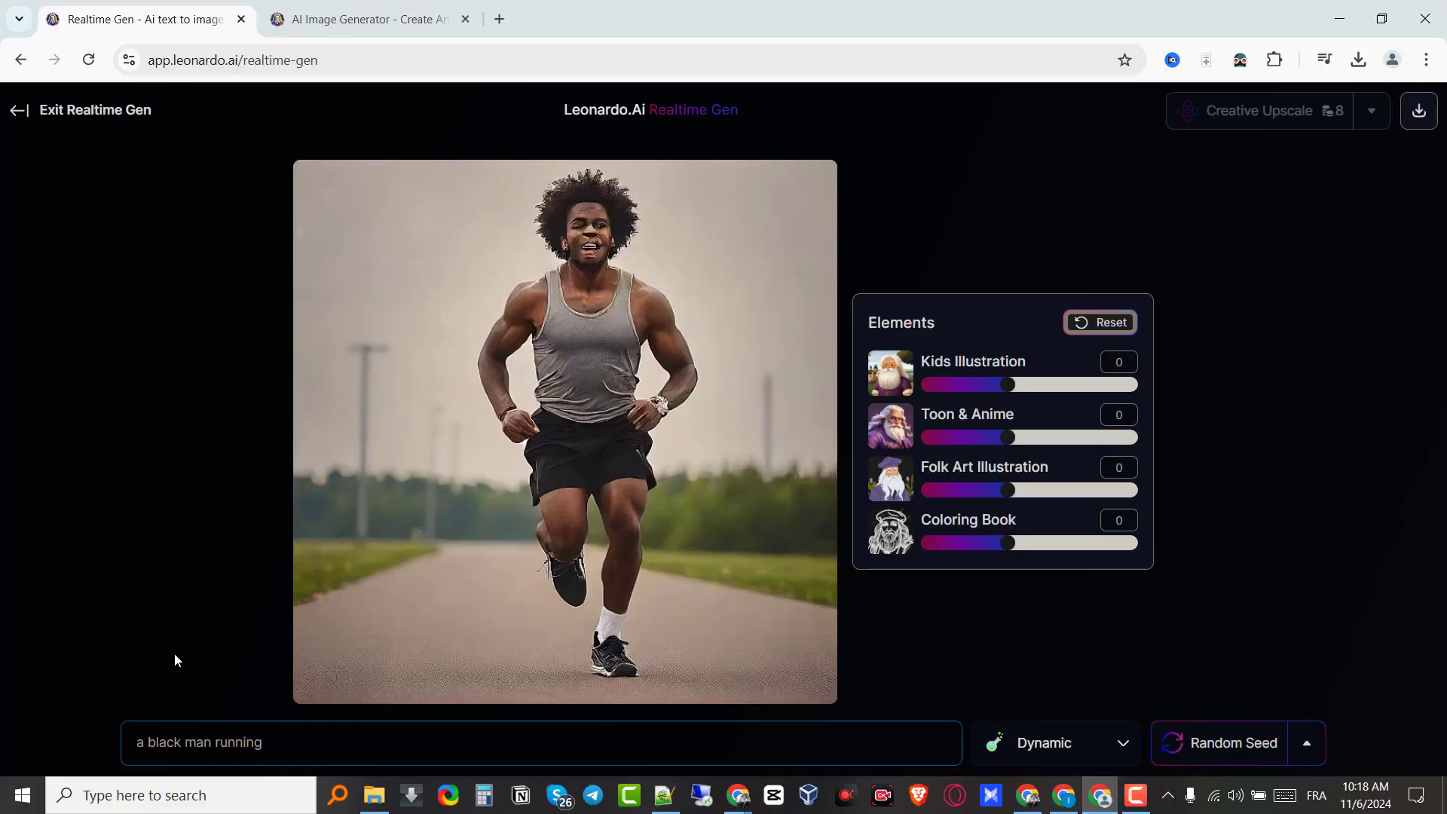
# Step: Extend the prompt to "a black man running a marathon"
pyautogui.write('a')
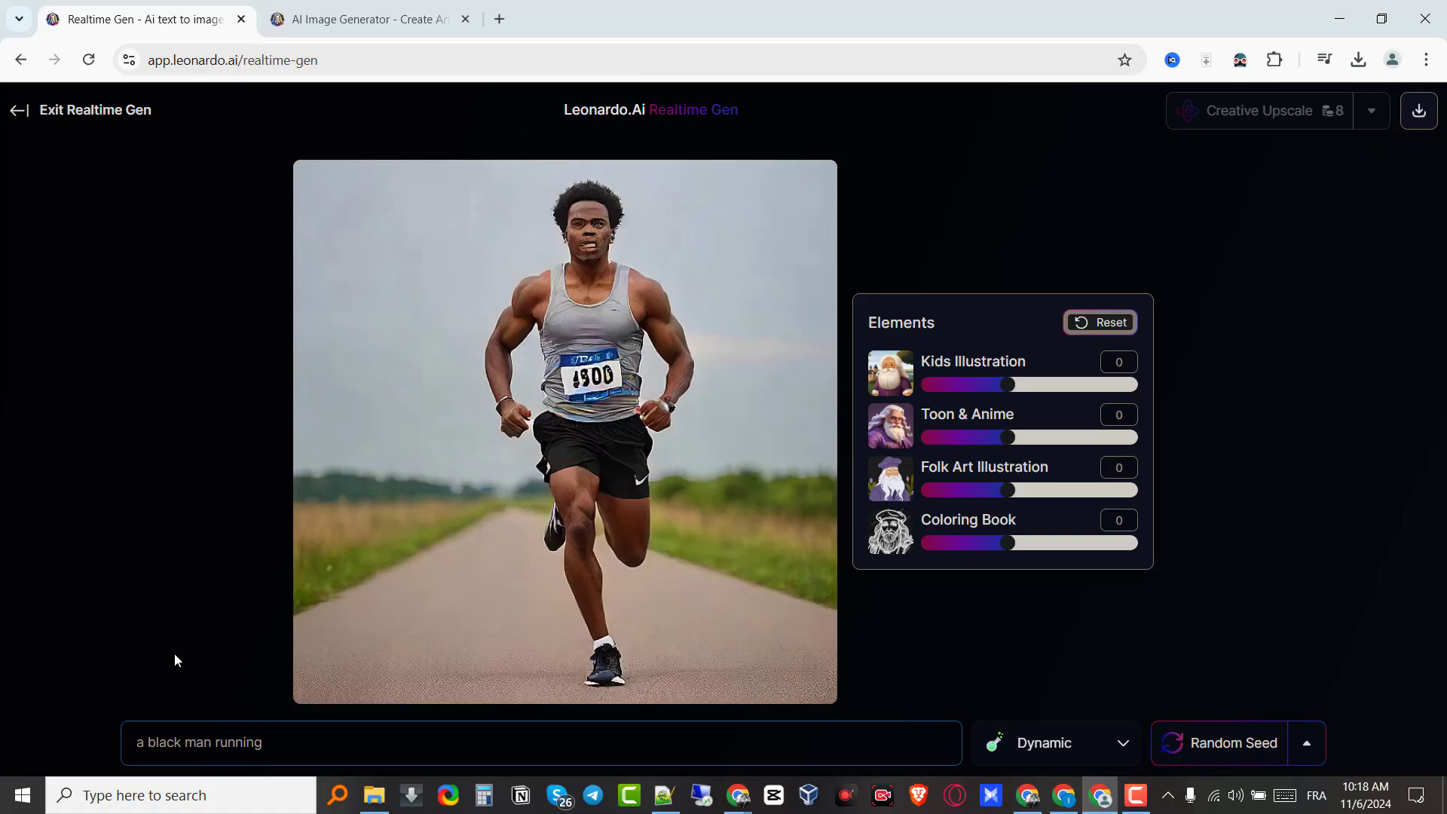
pyautogui.write(' mara')
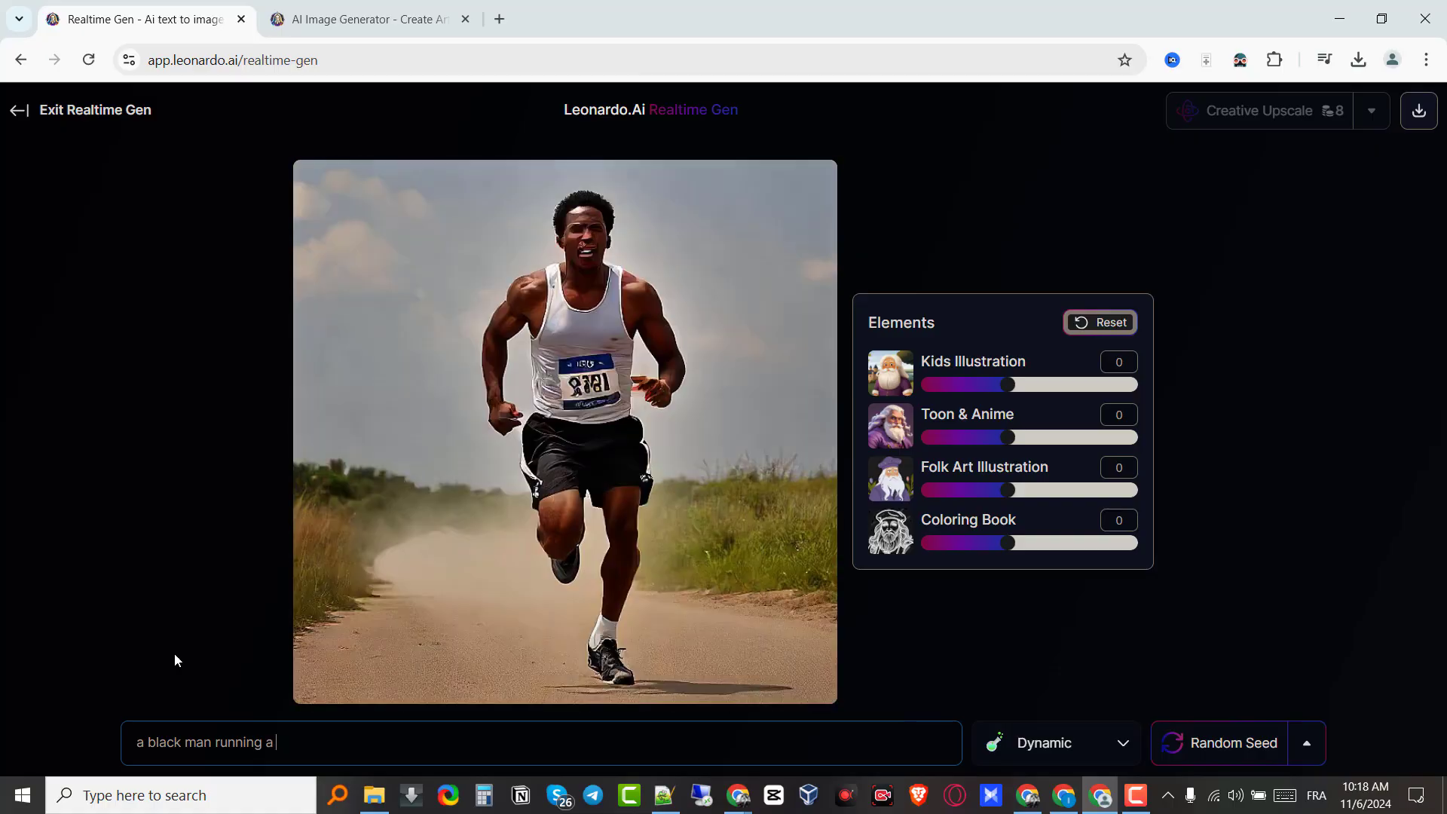
pyautogui.write('thon')
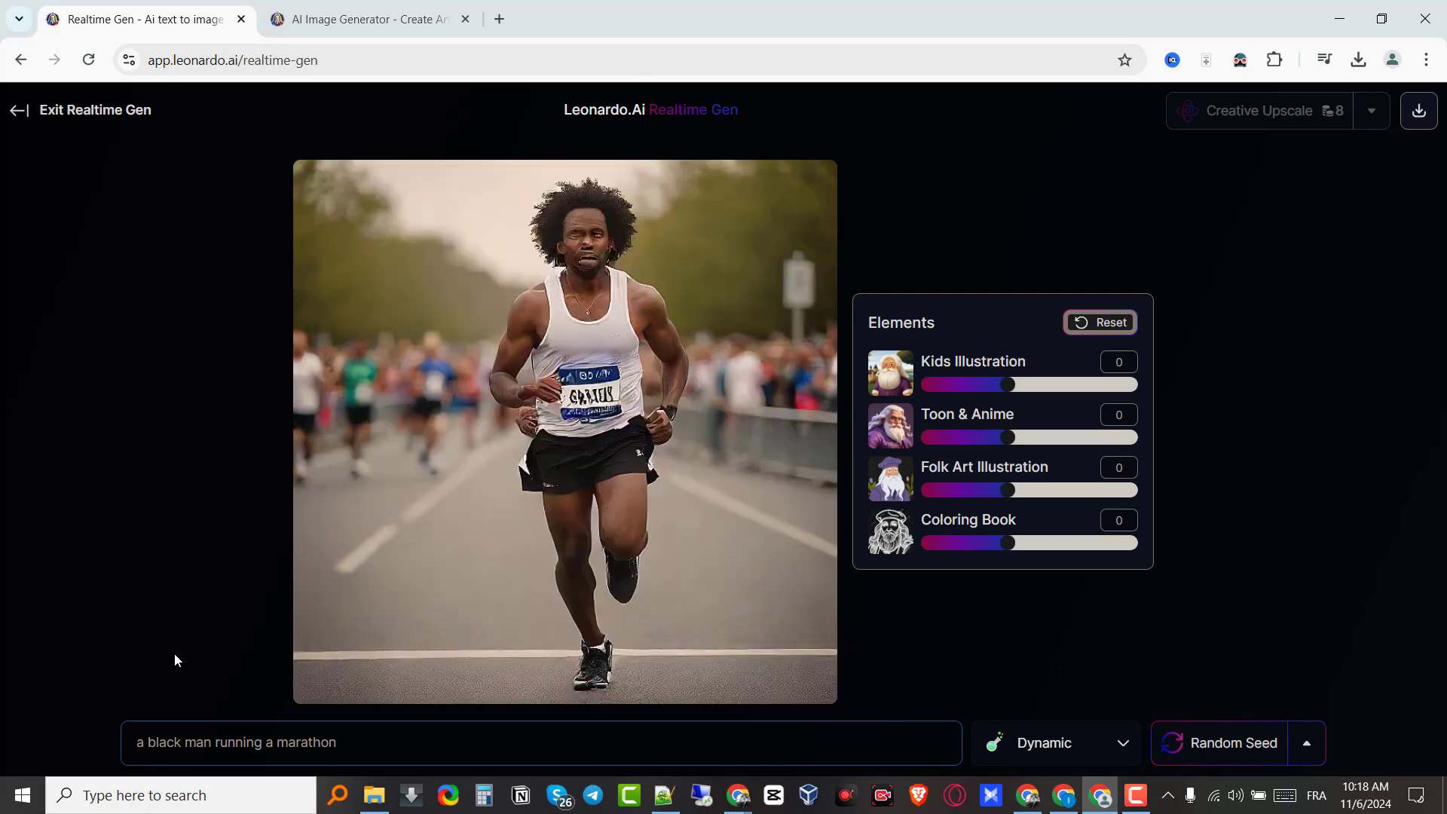
# Step: Change the image style to Cinematic and inspect the generated marathon runner up close
pyautogui.click(1066, 743)
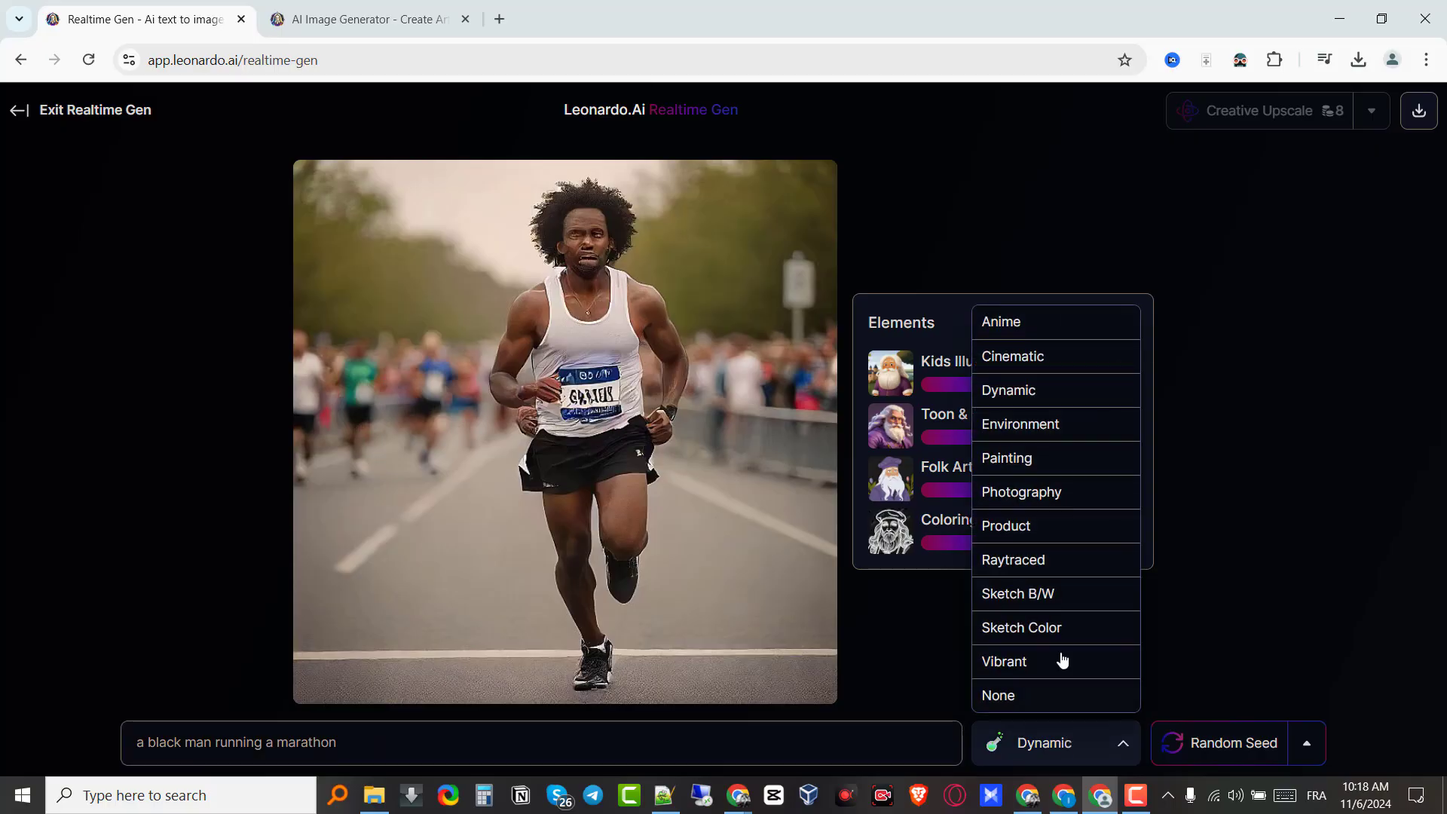
pyautogui.click(1086, 359)
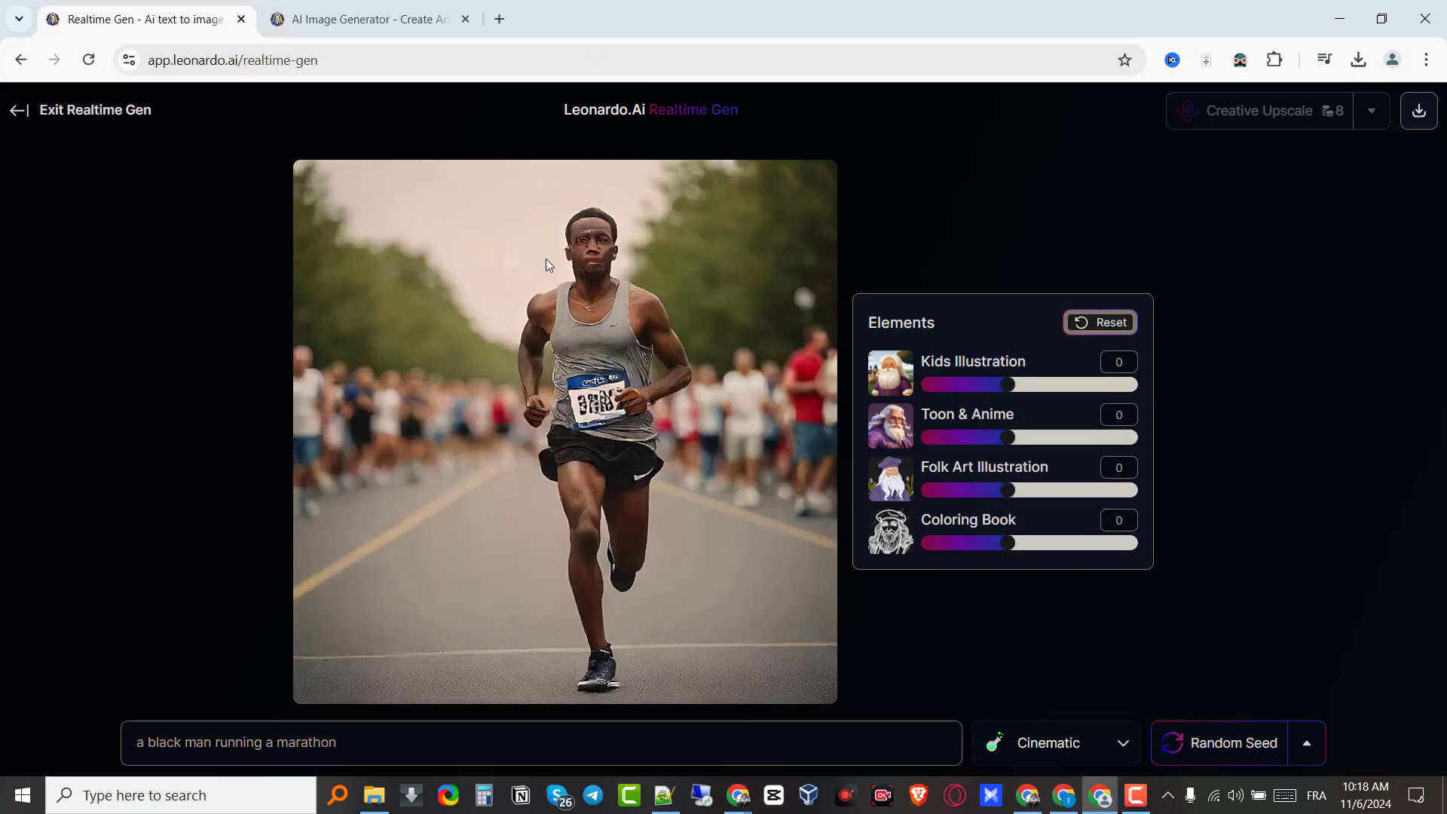
pyautogui.scroll(5, 552, 269)
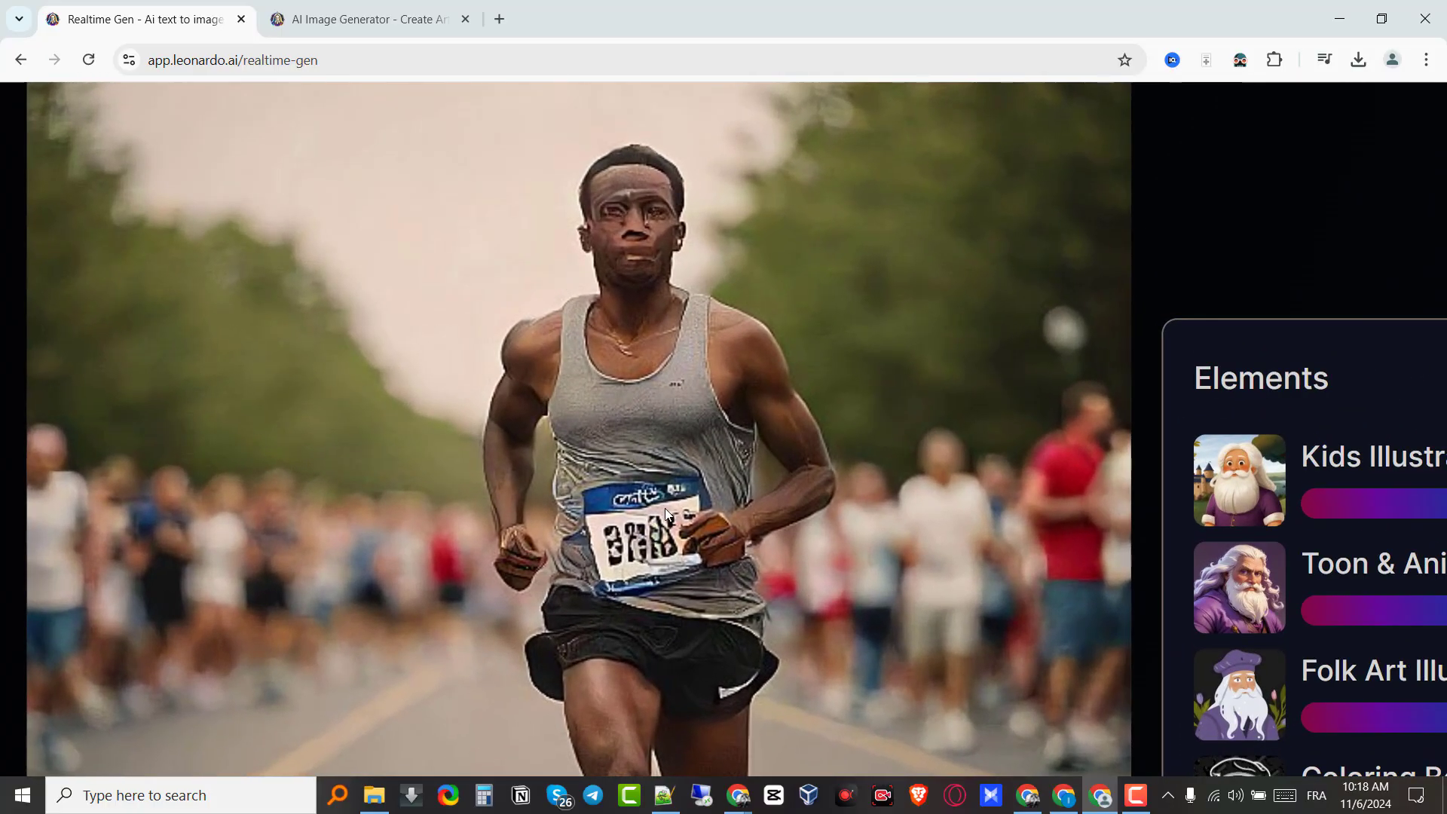
pyautogui.scroll(-5, 665, 508)
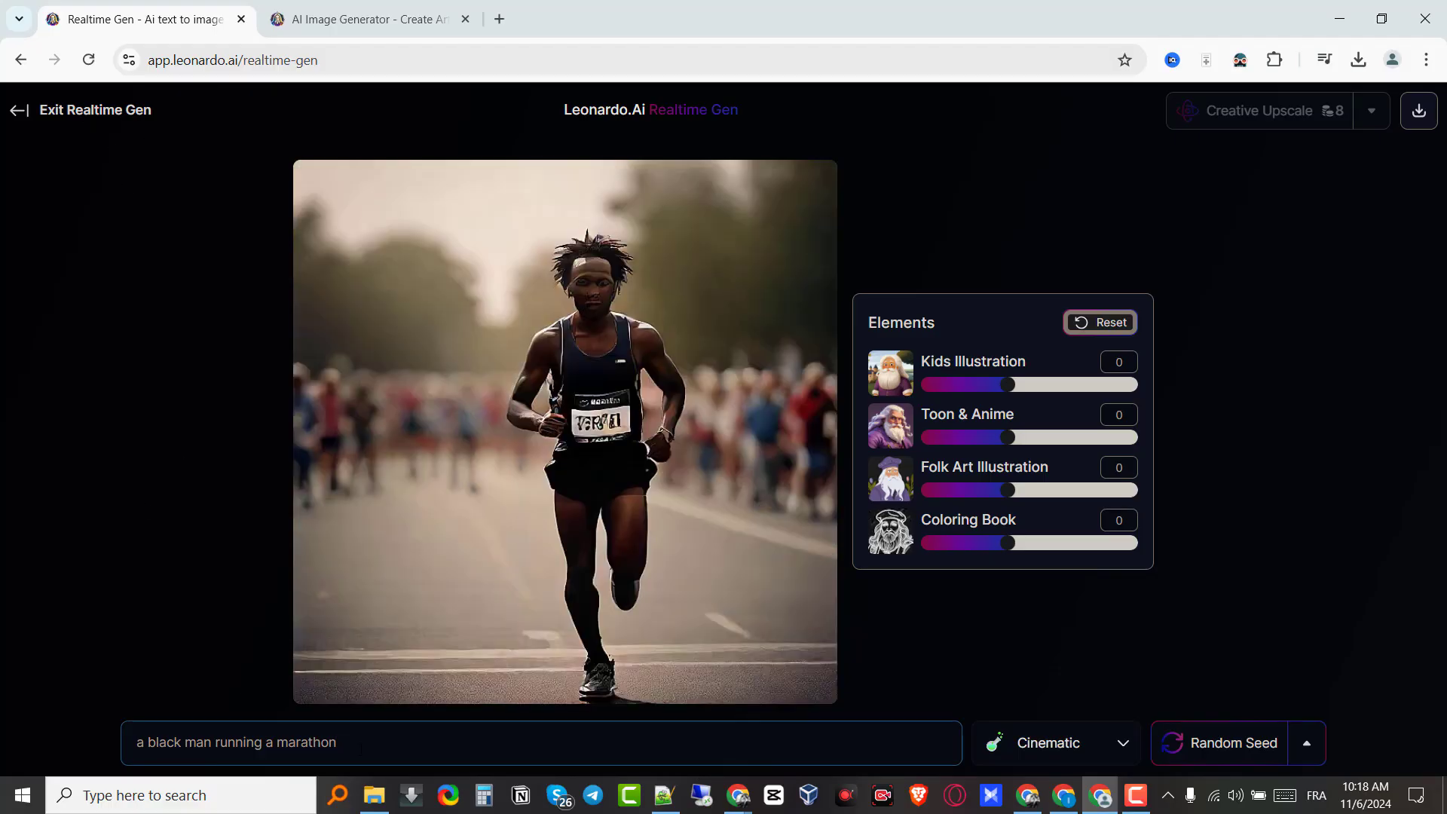
# Step: Try the prompt "a black man running a marathon in rain", and clear the prompt completely
pyautogui.write('rain')
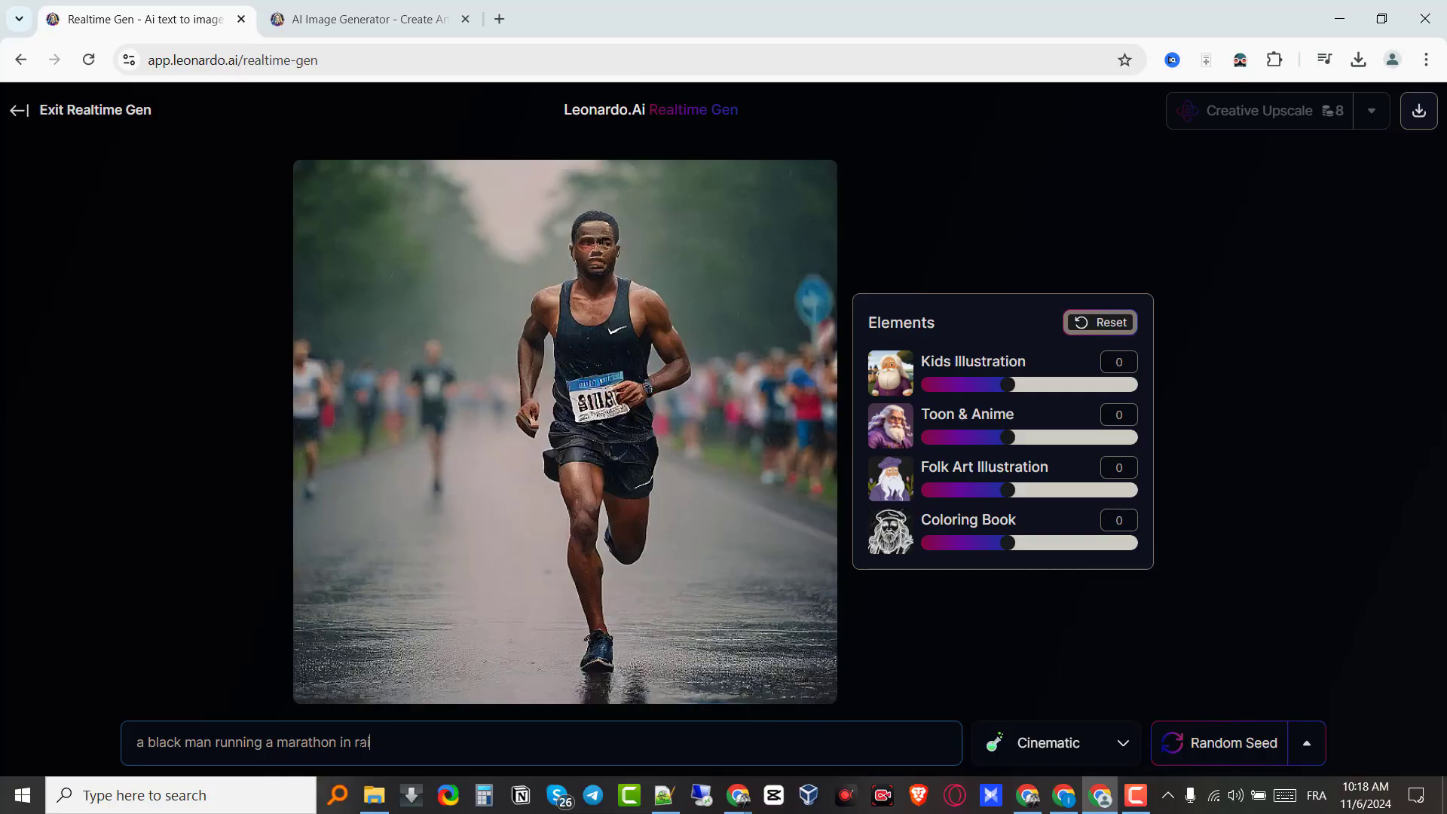
pyautogui.press('BackSpace')
pyautogui.press('BackSpace')
pyautogui.press('BackSpace')
pyautogui.press('BackSpace')
pyautogui.press('BackSpace')
pyautogui.press('BackSpace')
pyautogui.press('BackSpace')
pyautogui.press('BackSpace')
pyautogui.press('BackSpace')
pyautogui.press('BackSpace')
pyautogui.press('BackSpace')
pyautogui.press('BackSpace')
pyautogui.press('BackSpace')
pyautogui.press('BackSpace')
pyautogui.press('BackSpace')
pyautogui.press('BackSpace')
pyautogui.press('BackSpace')
pyautogui.press('BackSpace')
pyautogui.press('BackSpace')
pyautogui.press('BackSpace')
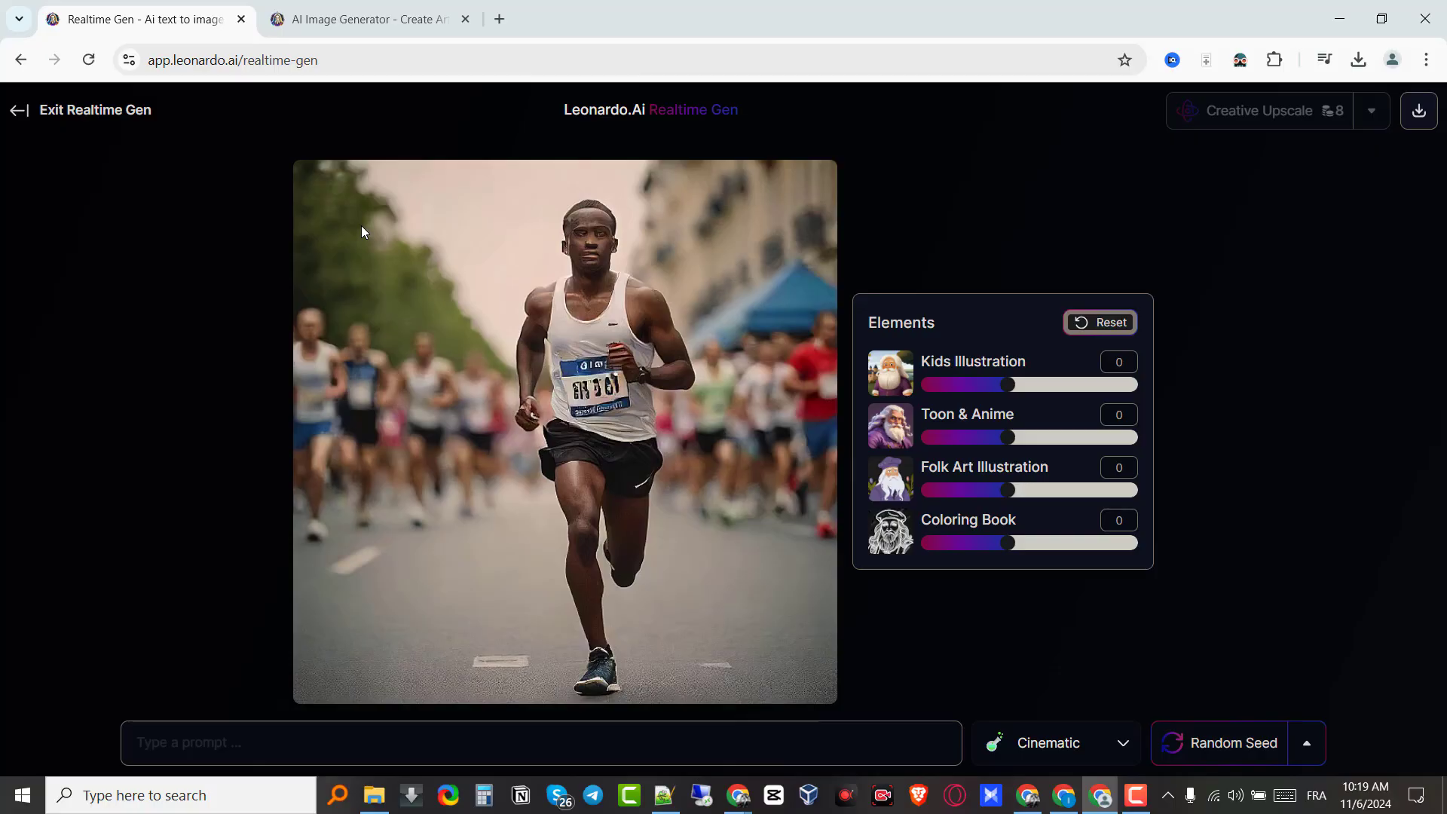
# Step: Download the generated marathon image, inspect the downloaded image.jpg up close and close the viewer
pyautogui.click(1422, 111)
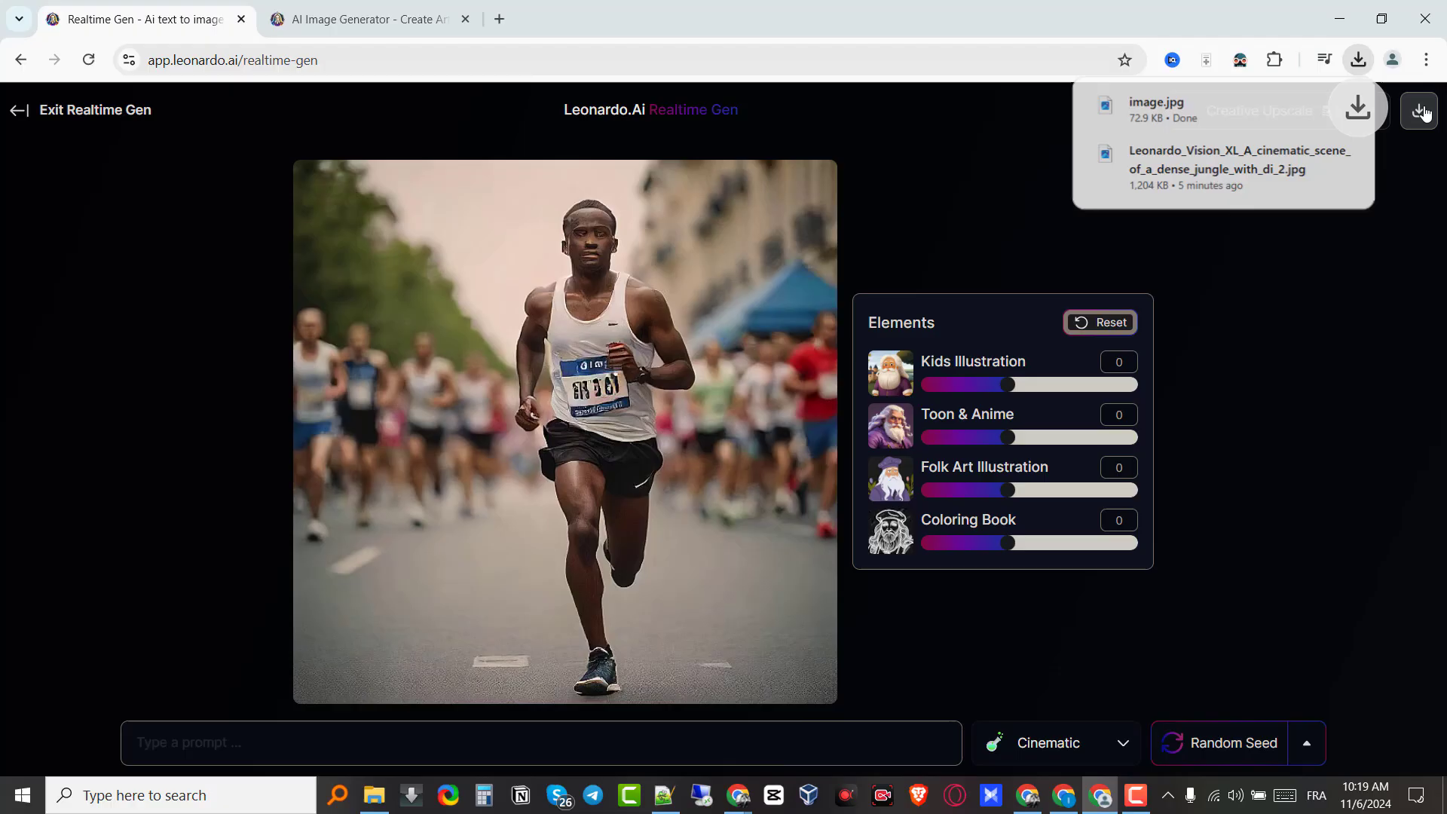
pyautogui.click(1191, 106)
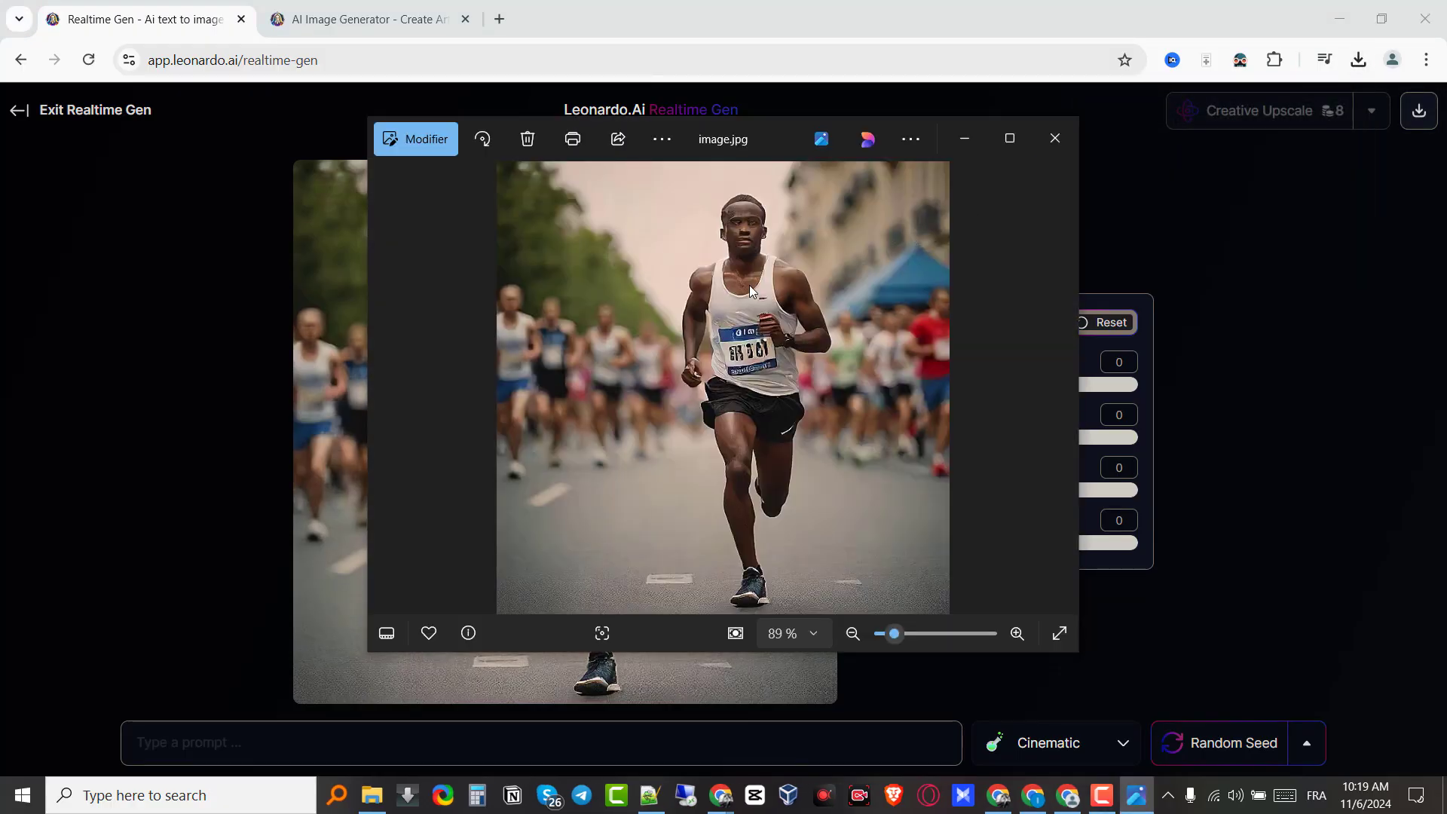
pyautogui.scroll(5, 750, 287)
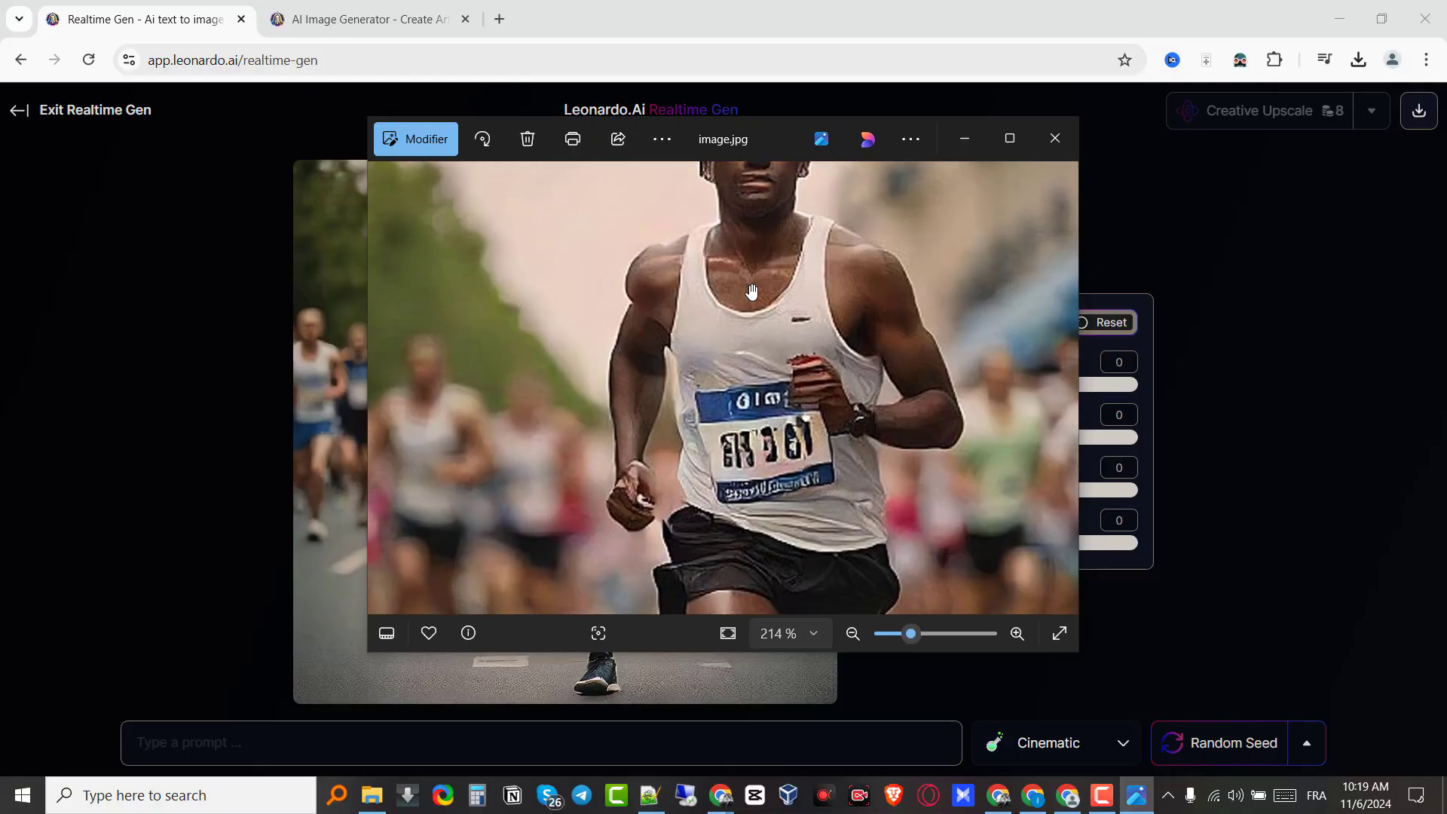
pyautogui.scroll(1, 757, 217)
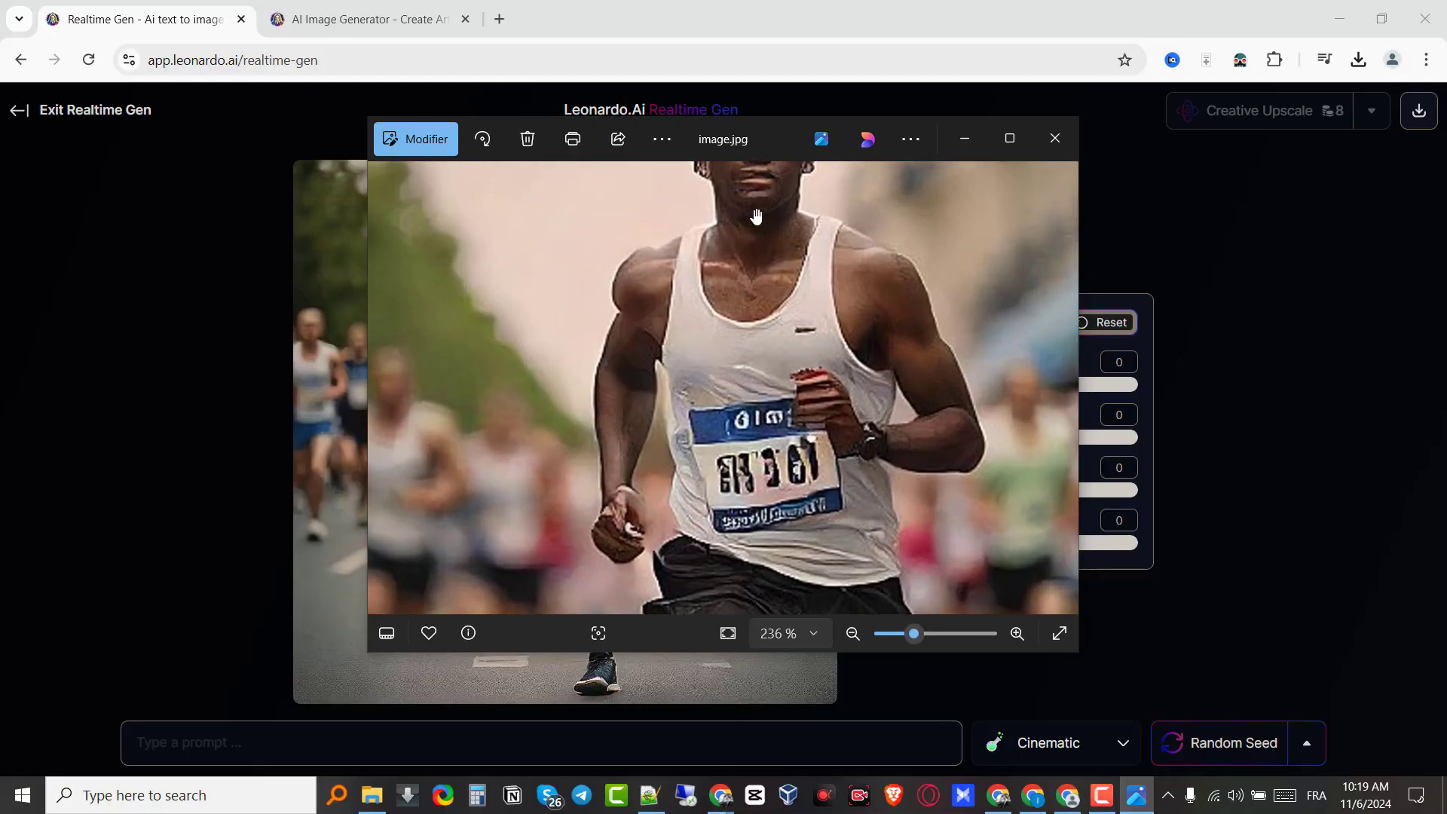
pyautogui.scroll(-3, 756, 216)
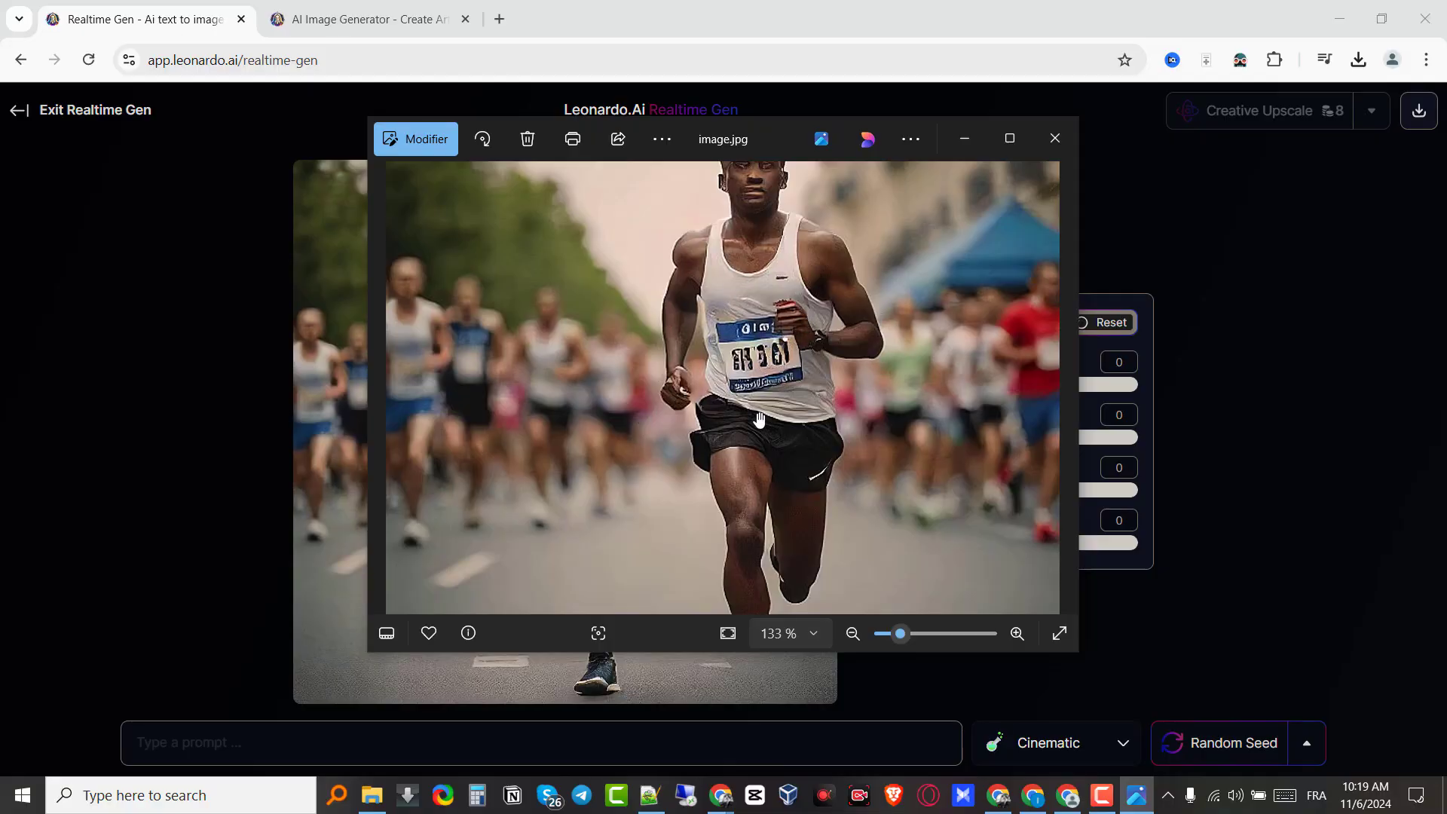
pyautogui.scroll(-2, 760, 420)
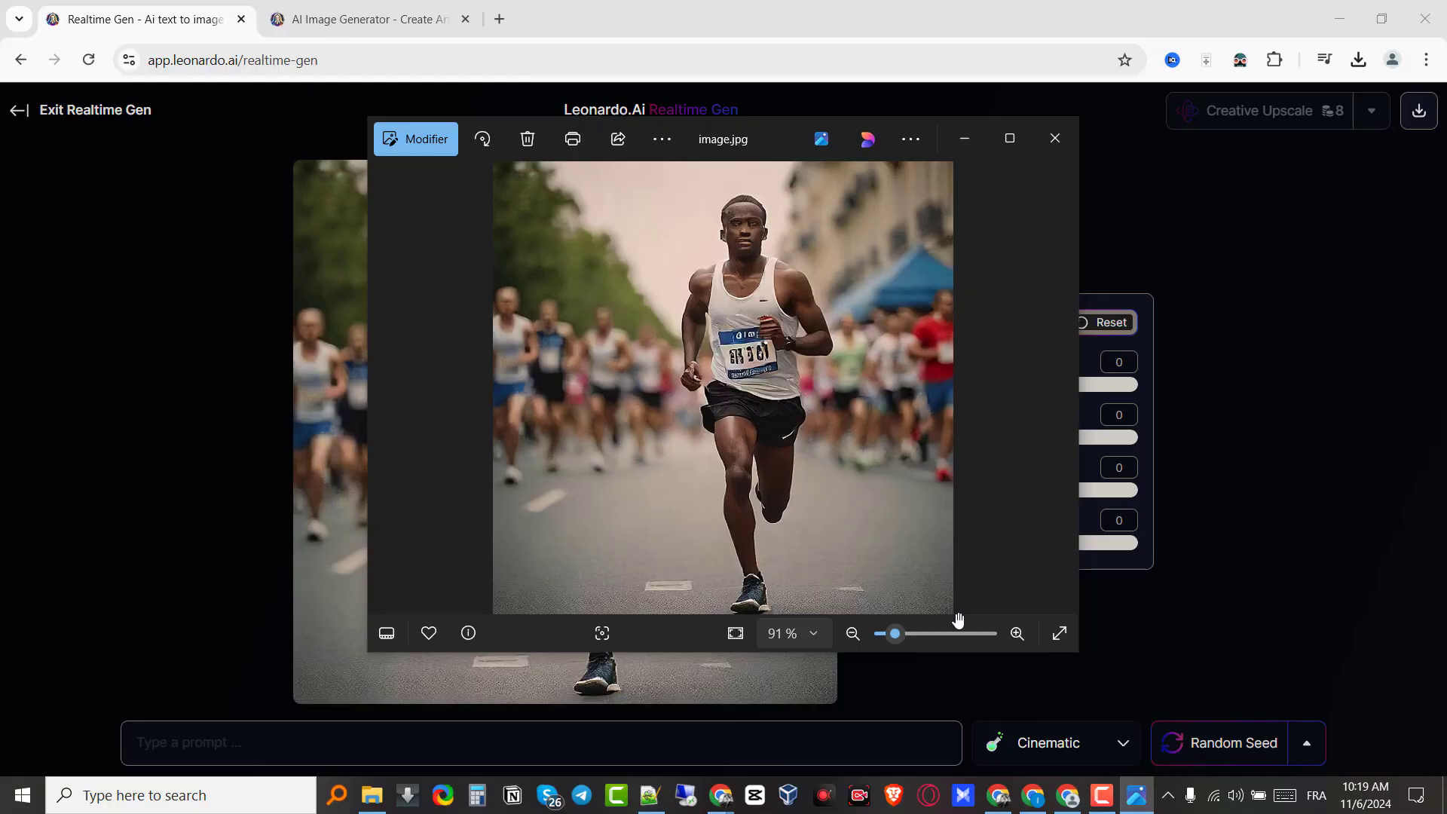
pyautogui.click(1056, 138)
# Step: Leave Realtime Gen, open the Canvas Editor and look over its prompt field and its select, Draw Mask, Erase and text tools
pyautogui.click(13, 102)
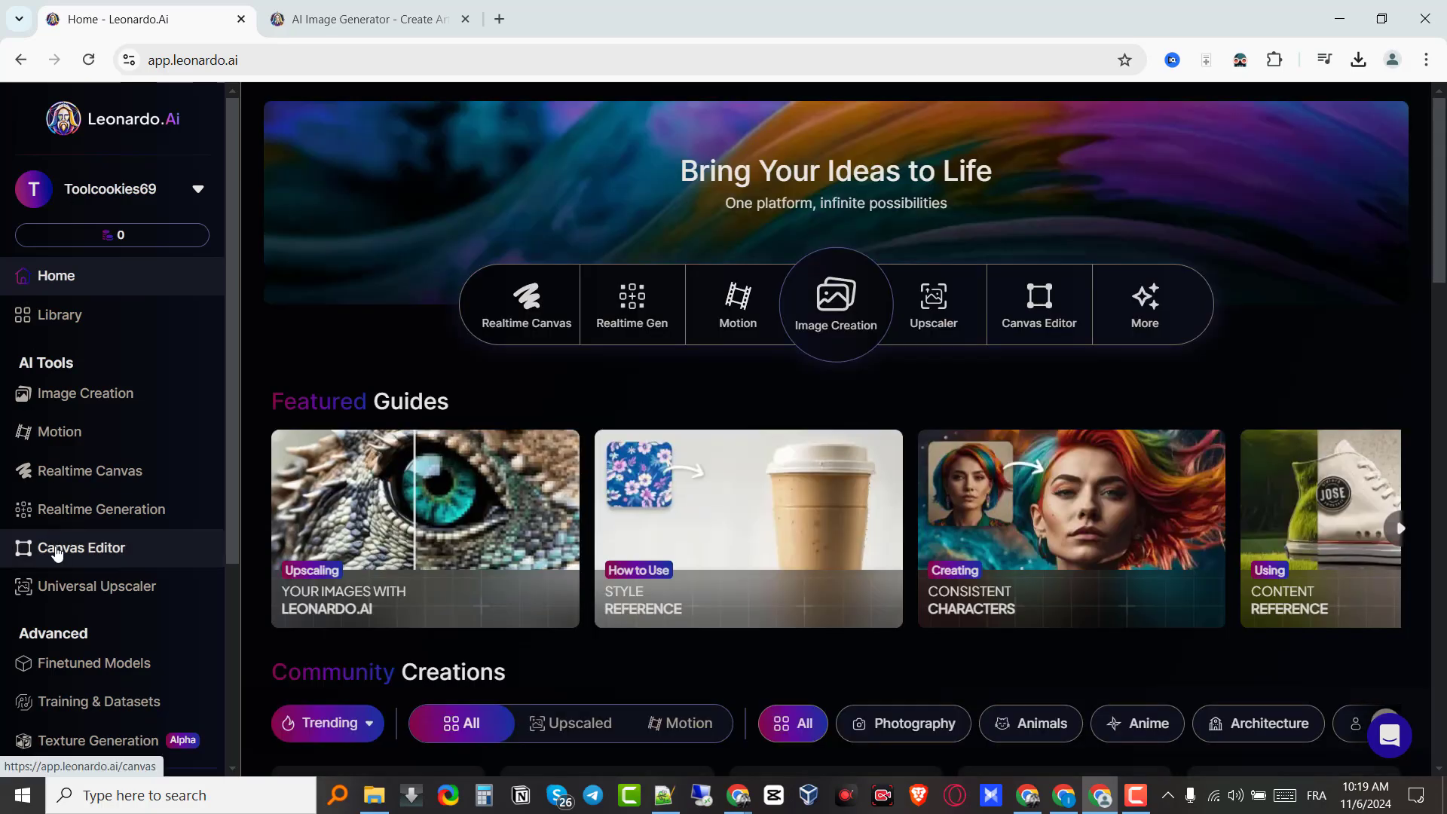
pyautogui.click(57, 551)
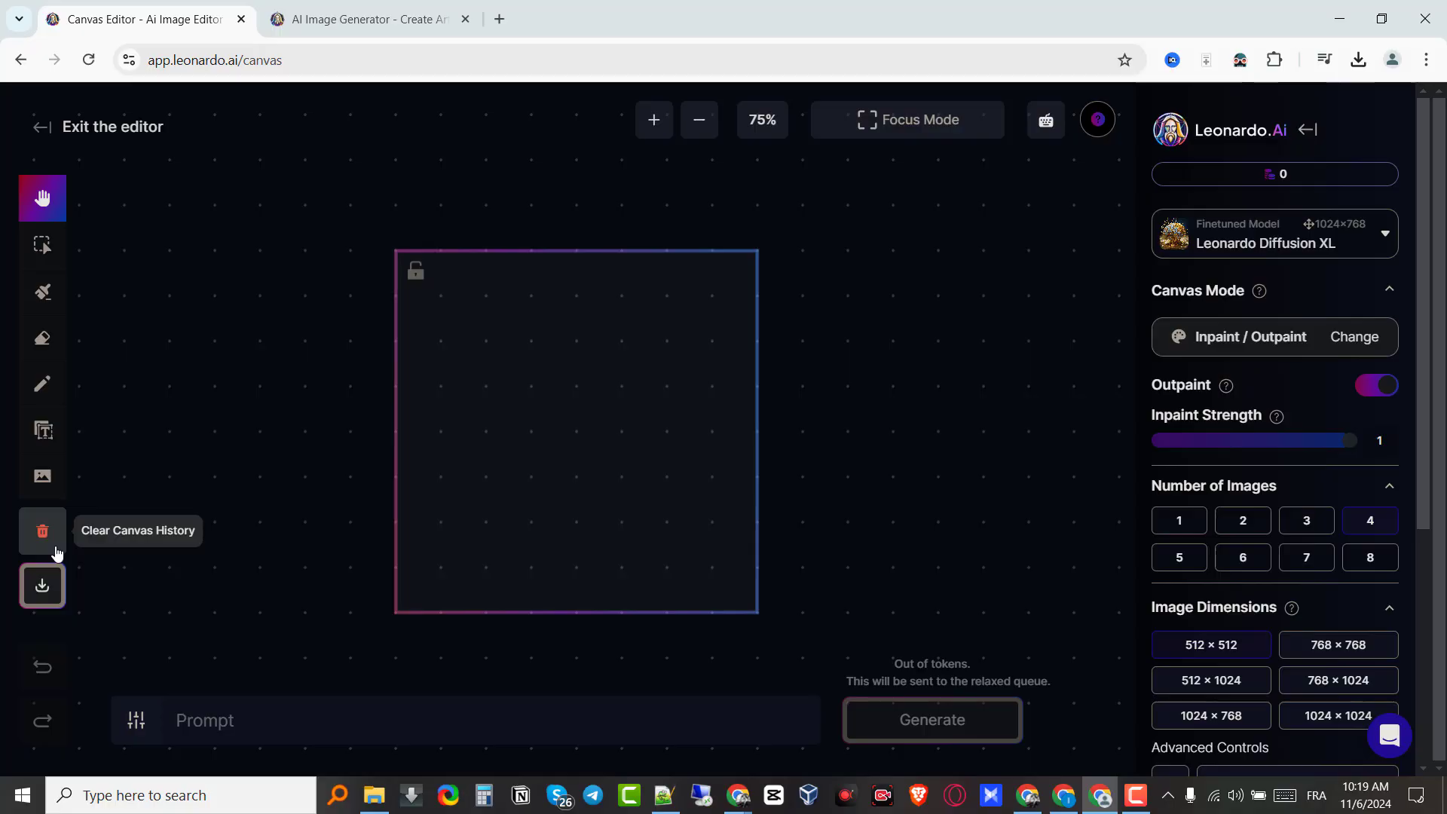
pyautogui.click(397, 722)
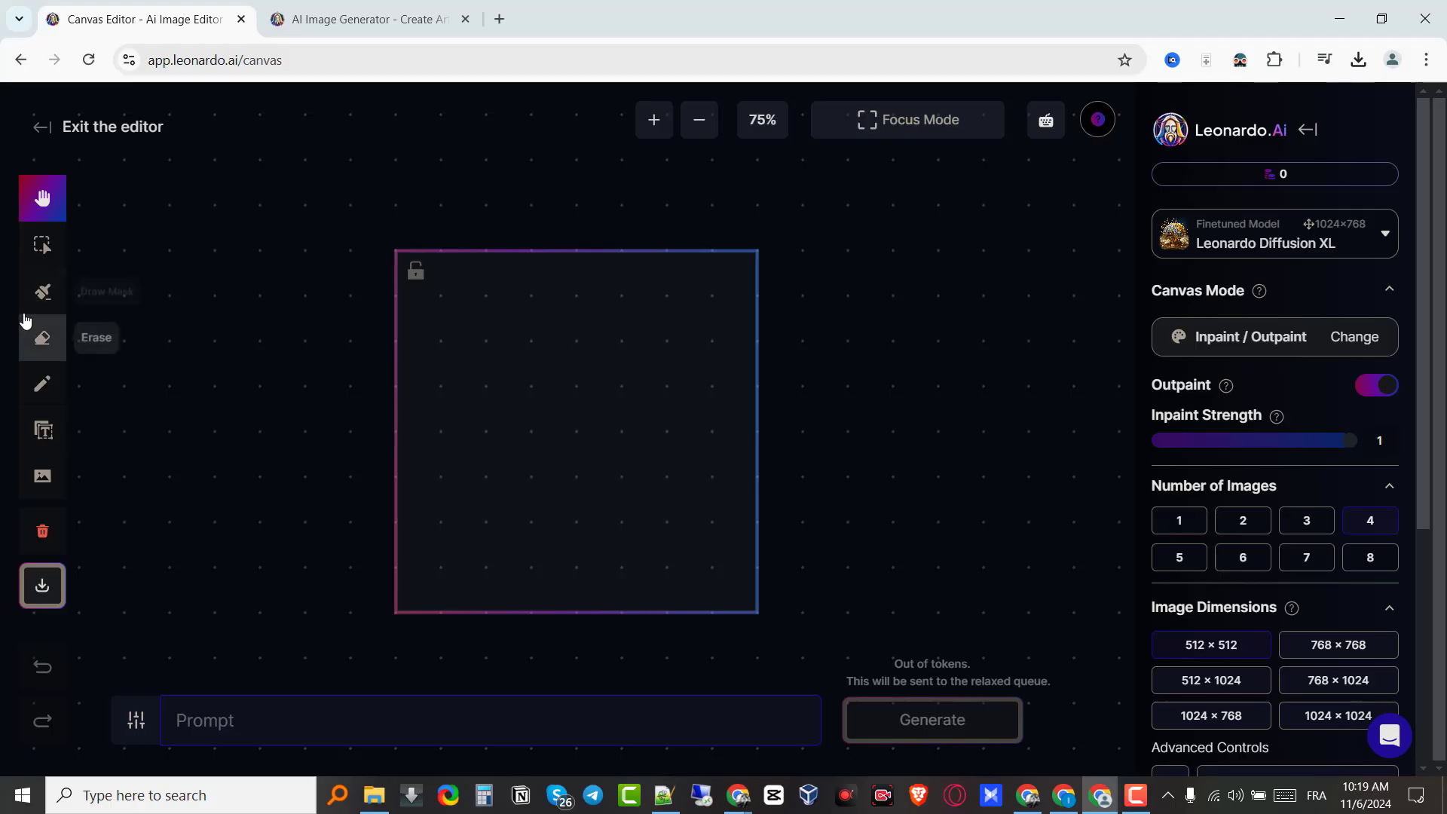
pyautogui.click(42, 248)
pyautogui.click(43, 285)
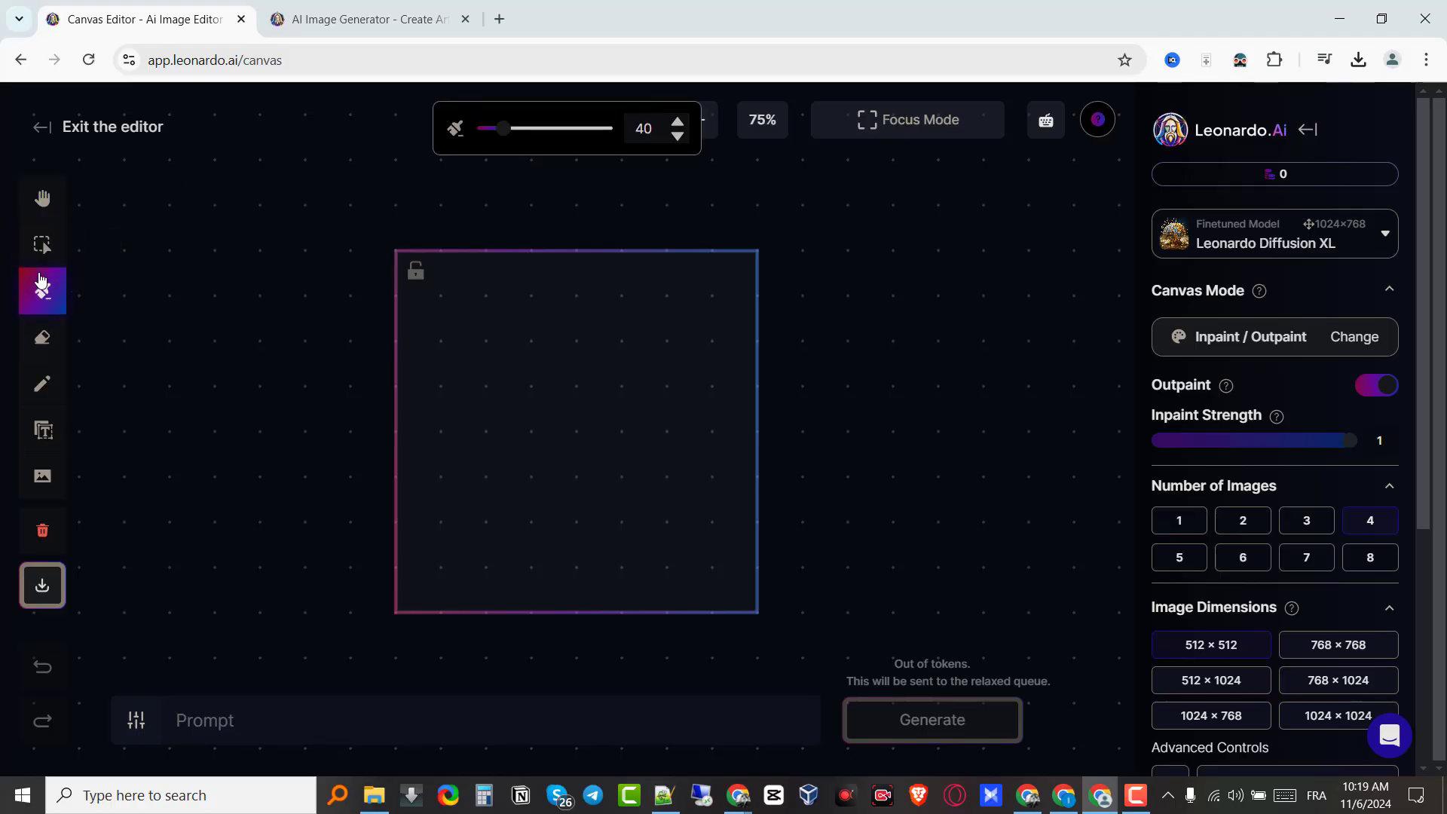
pyautogui.click(42, 340)
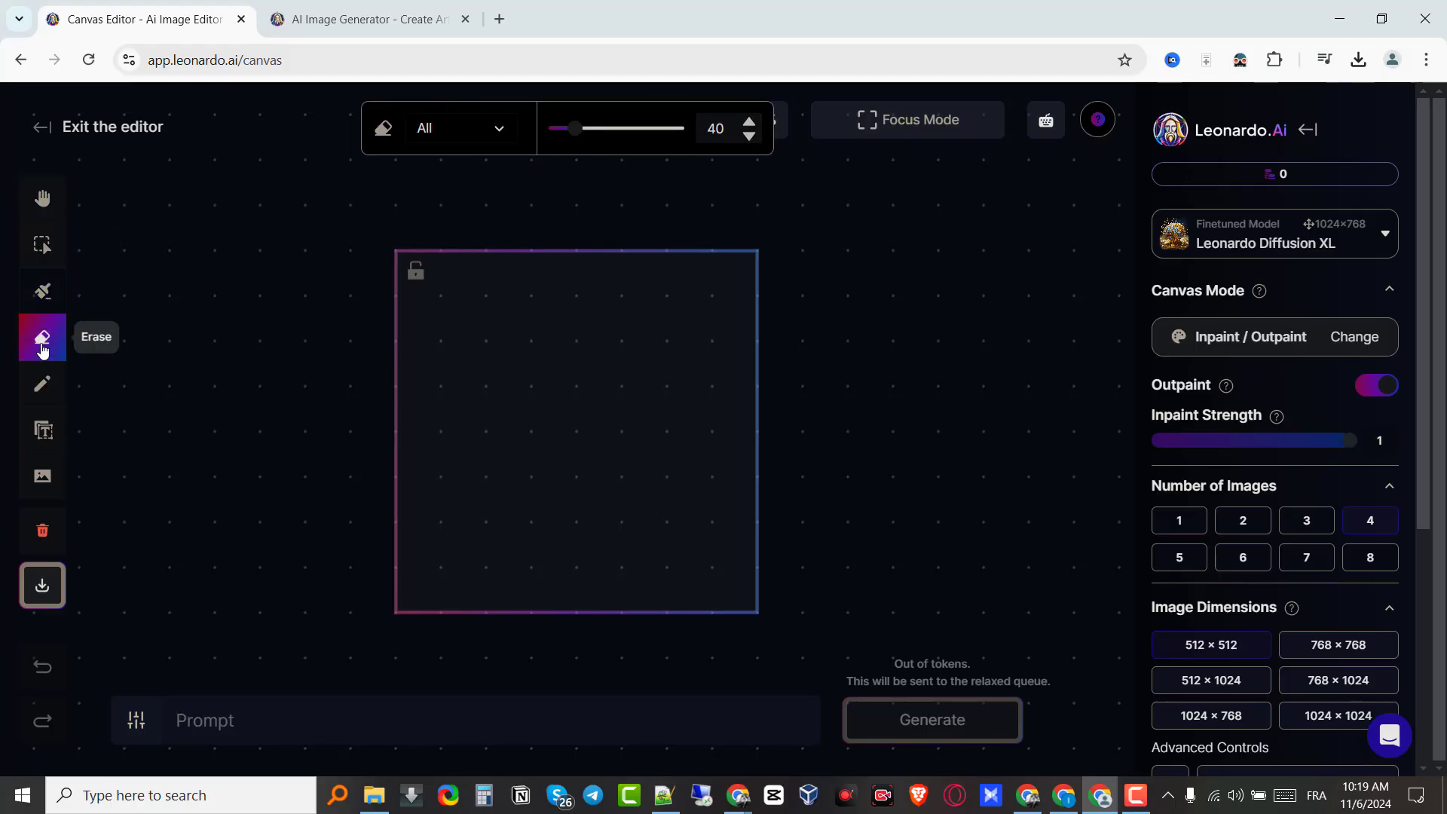
pyautogui.click(41, 426)
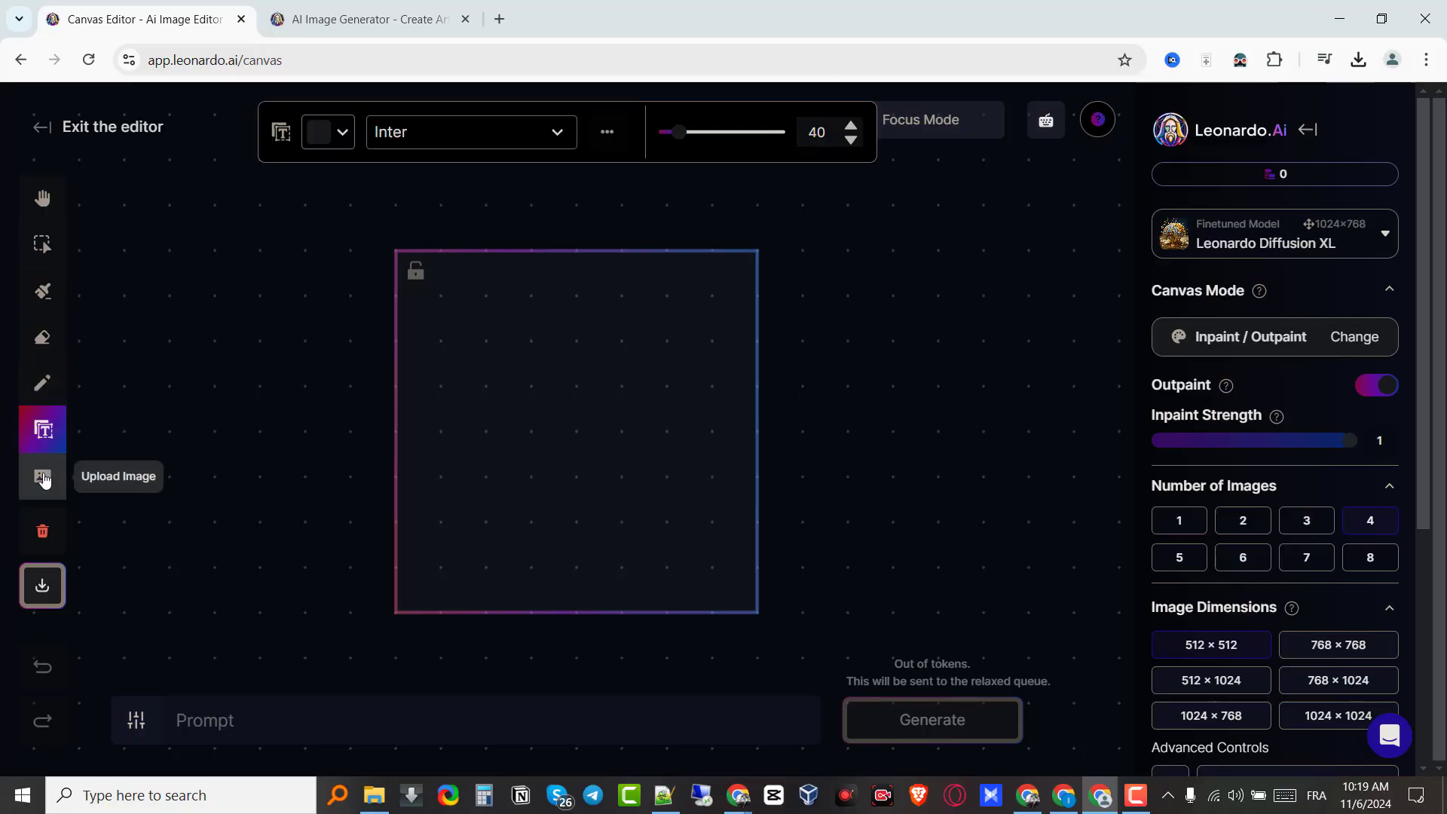
# Step: Exit the Canvas Editor, open the Universal Upscaler and read and dismiss its introduction
pyautogui.click(50, 123)
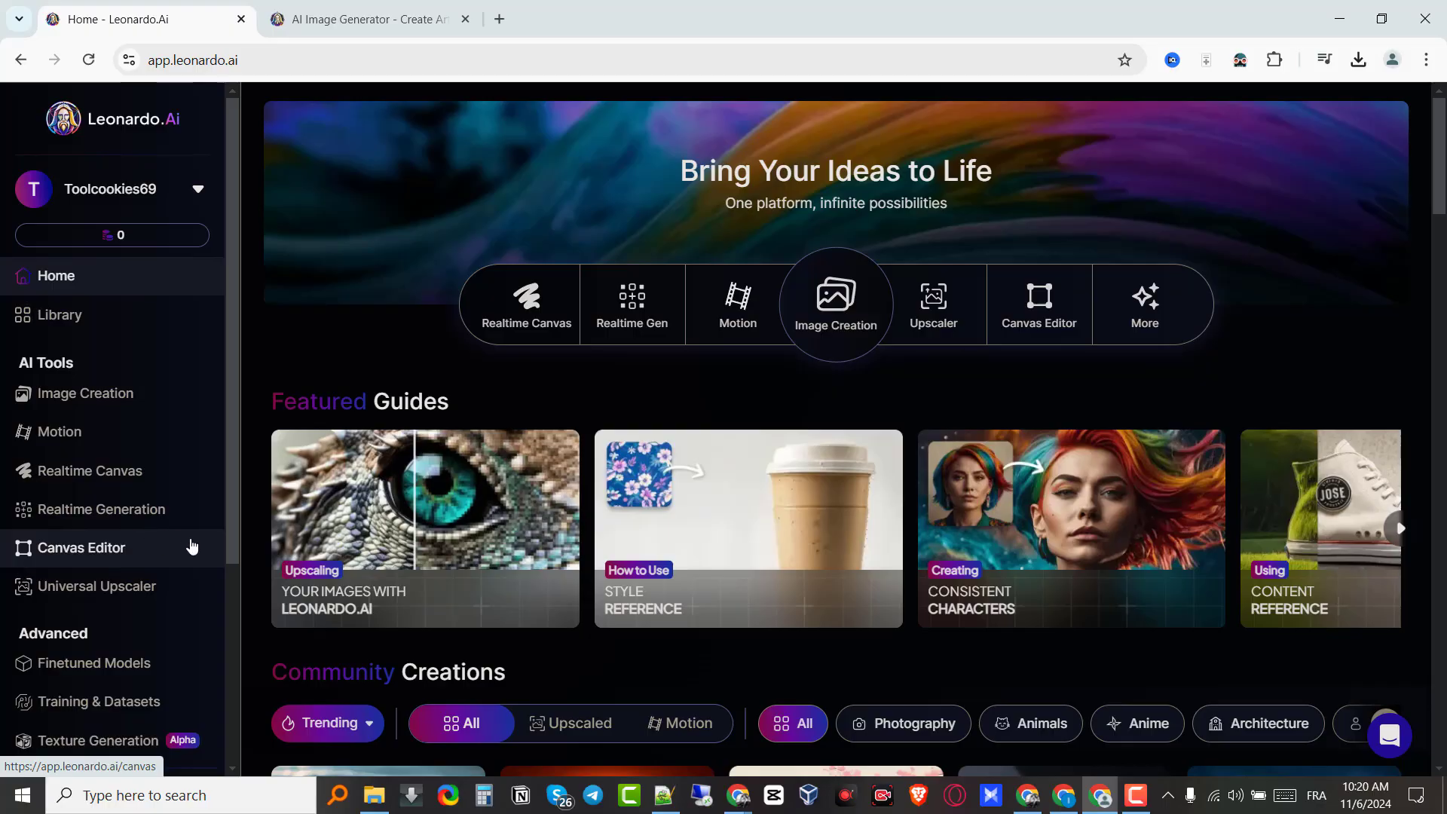
pyautogui.moveTo(236, 533); pyautogui.dragTo(243, 705)
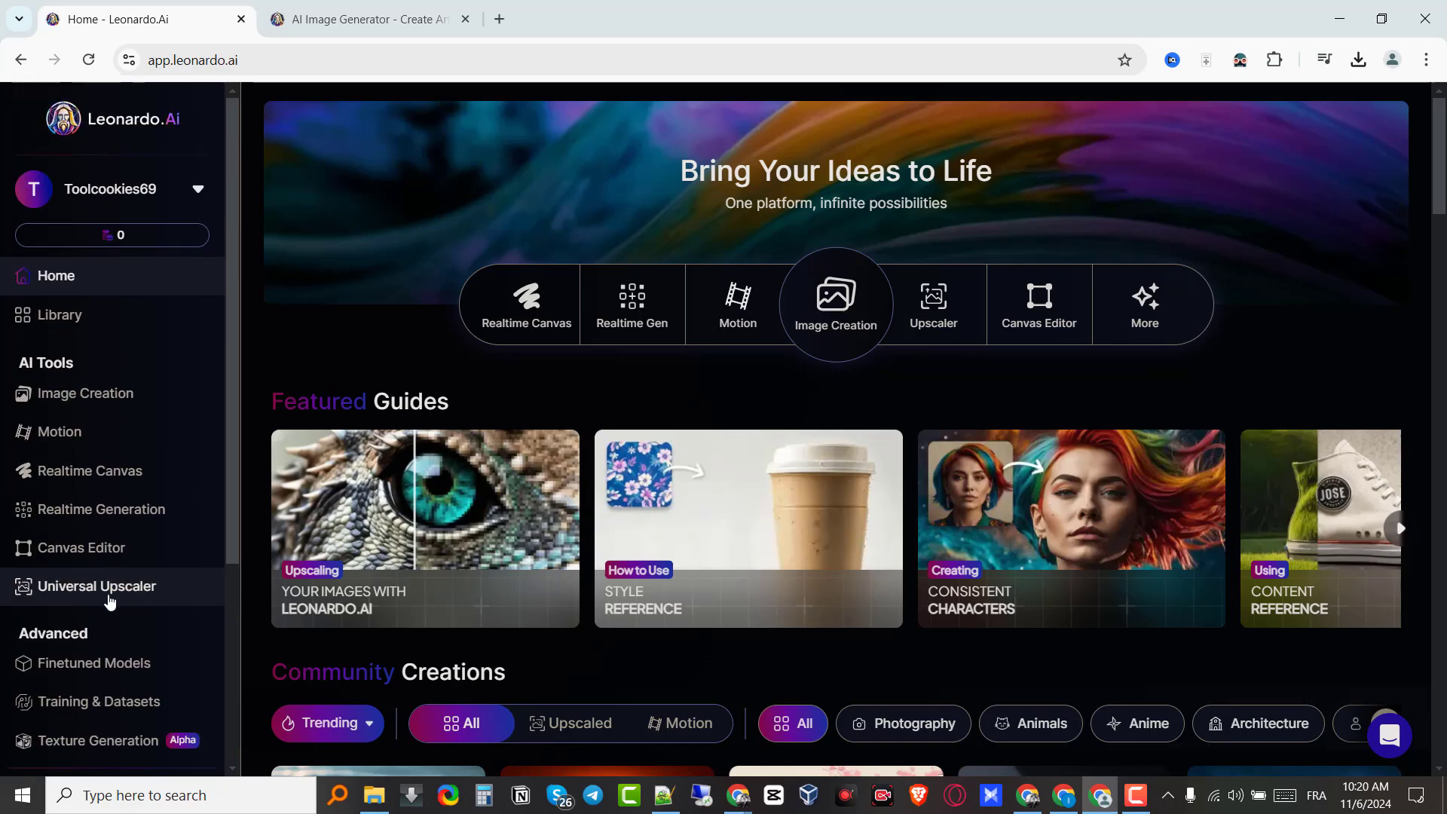
pyautogui.click(160, 587)
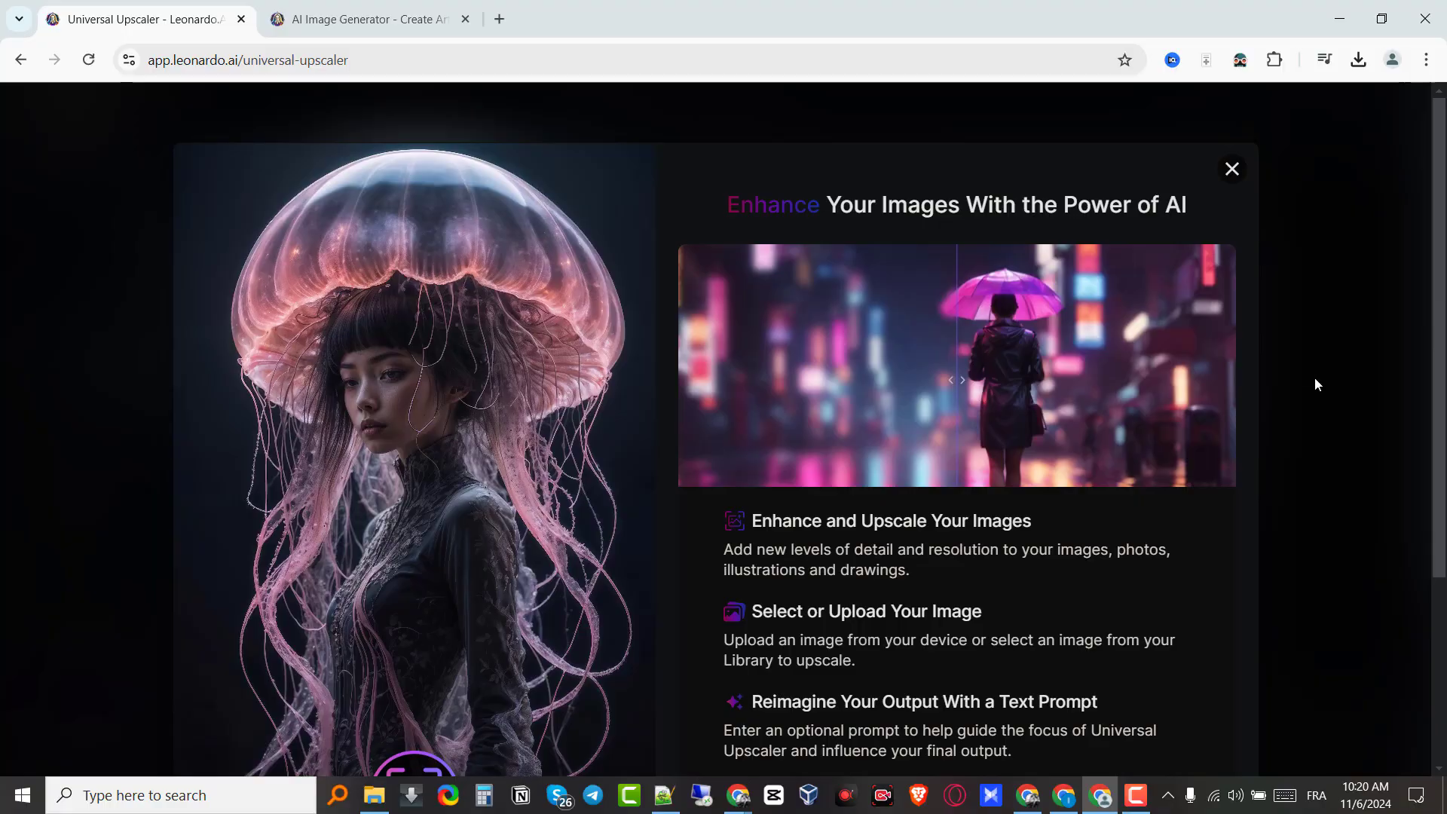
pyautogui.scroll(-4, 802, 430)
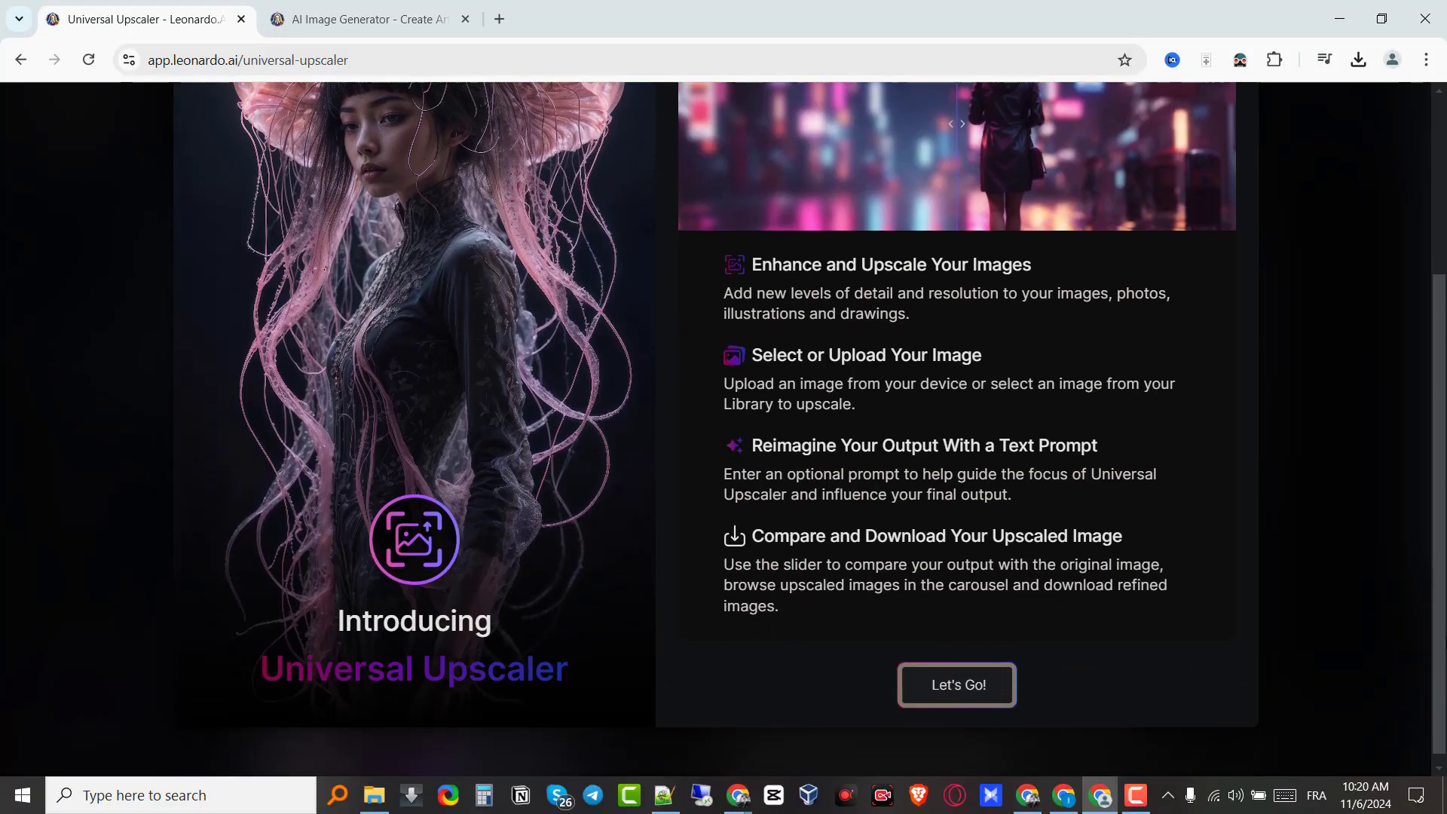
pyautogui.scroll(4, 1418, 226)
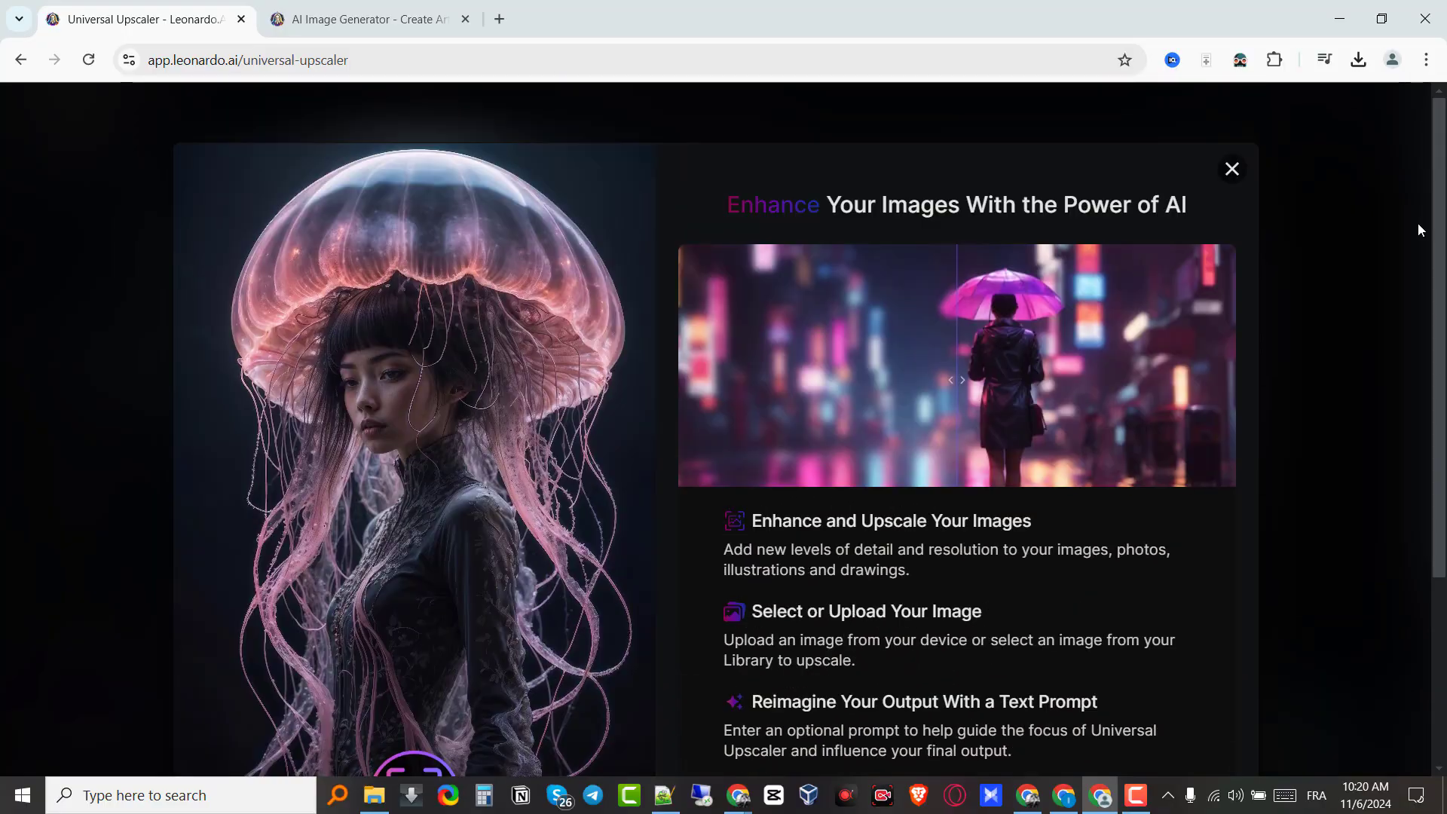
pyautogui.click(1244, 169)
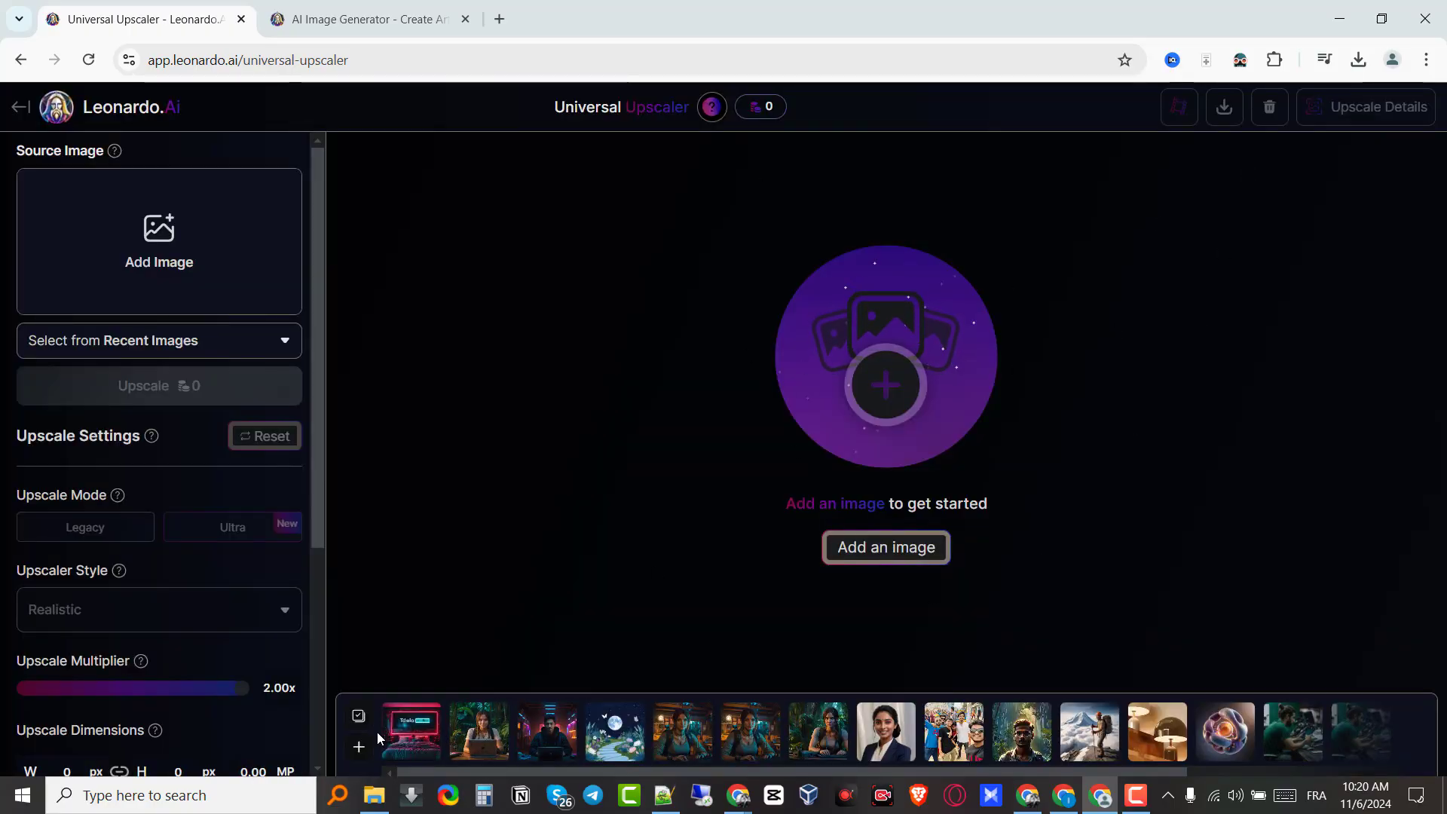
# Step: Examine the upscaled neon bedroom image up close against its original, and open the upscaled image of the woman at a computer
pyautogui.click(407, 737)
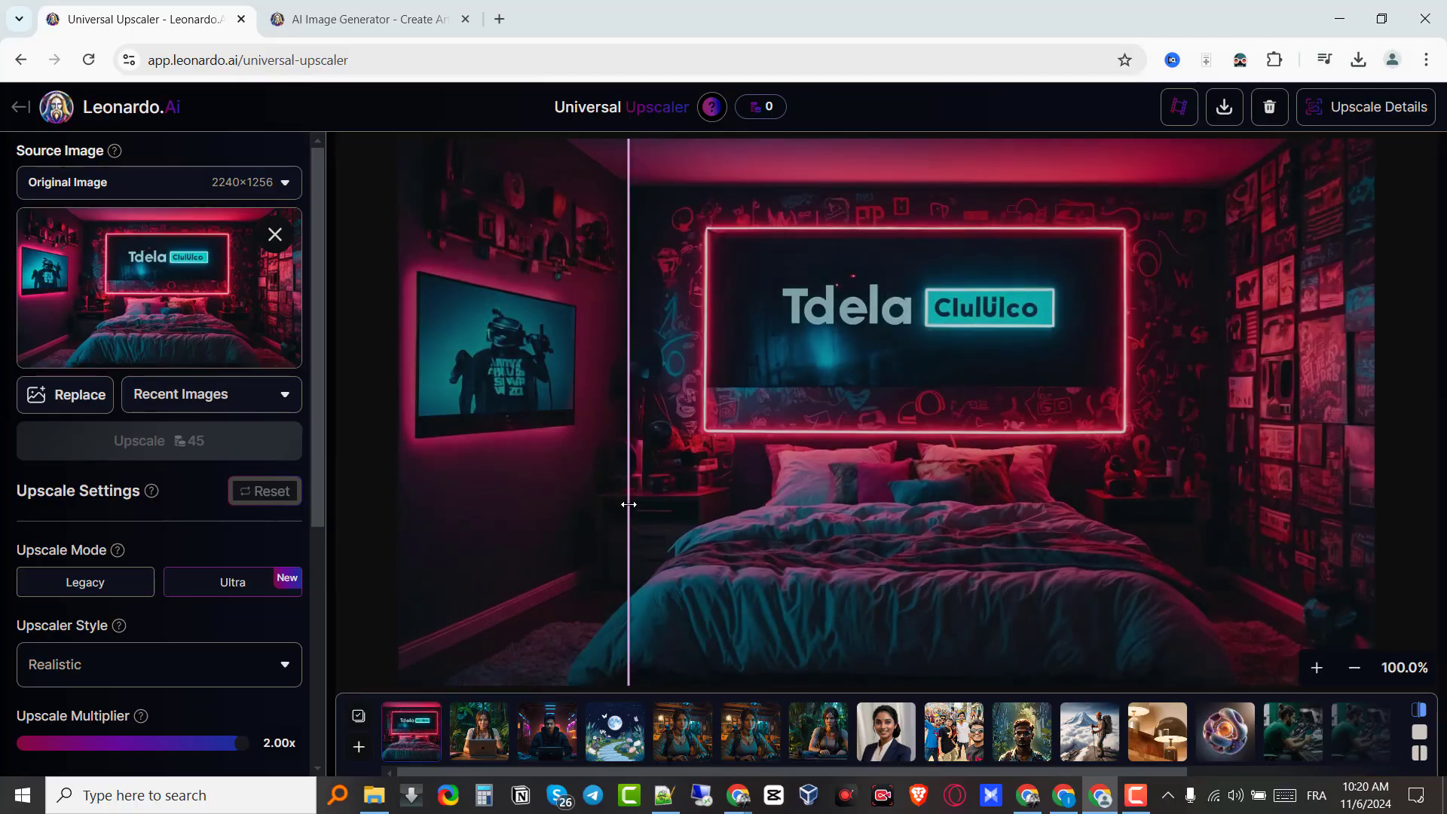
pyautogui.scroll(5, 843, 511)
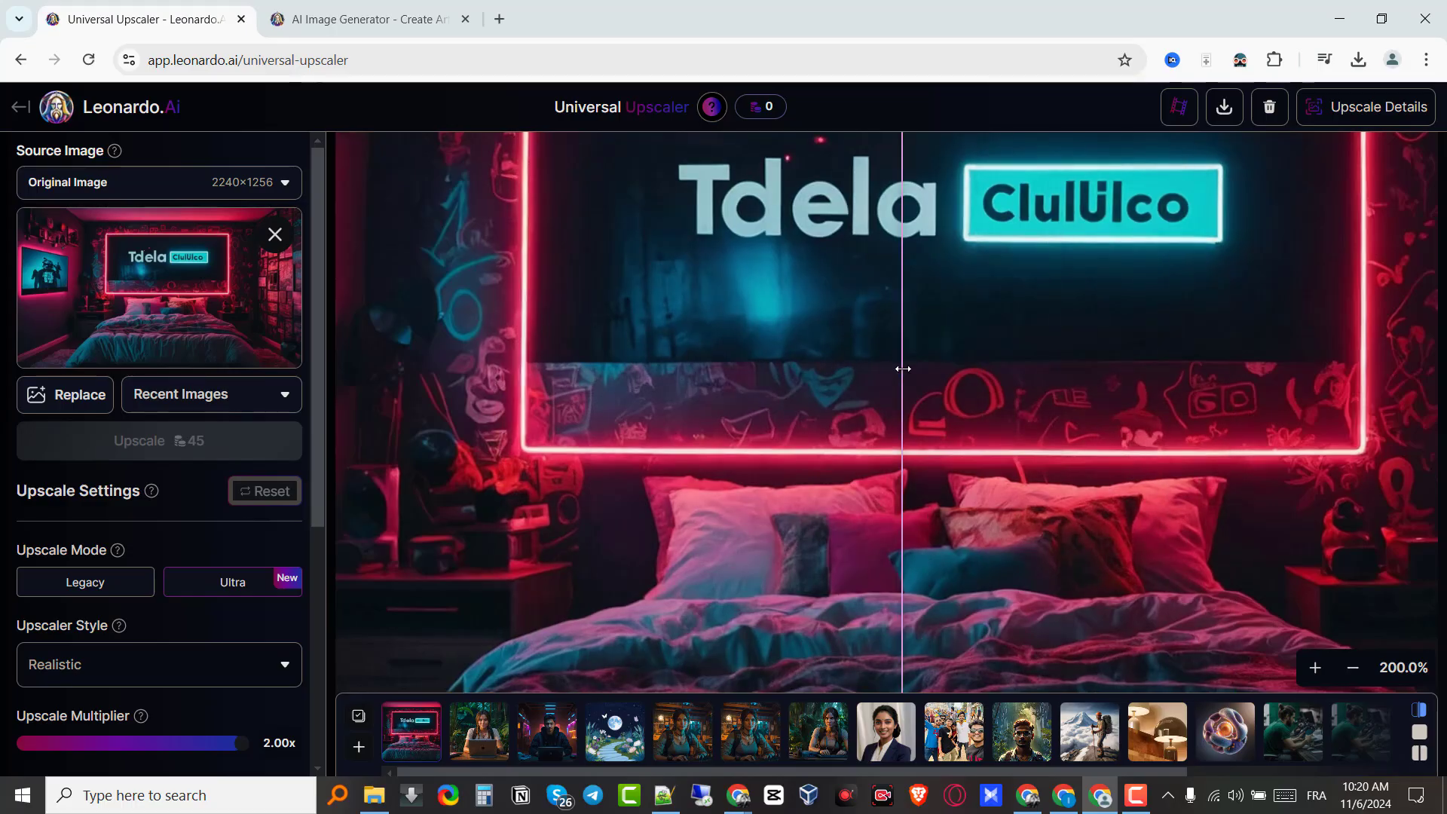
pyautogui.scroll(-6, 903, 371)
pyautogui.scroll(3, 902, 369)
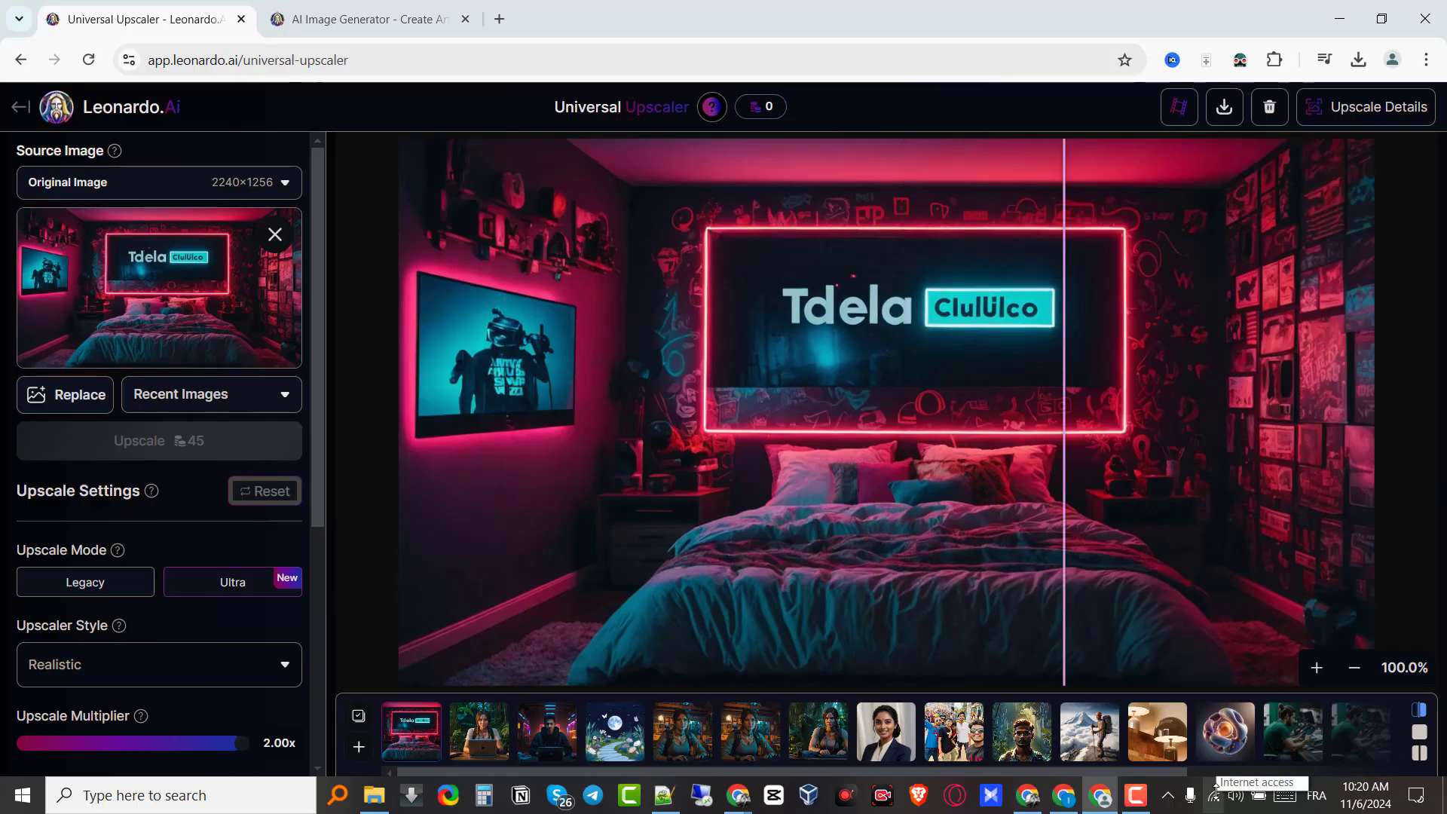
pyautogui.click(759, 747)
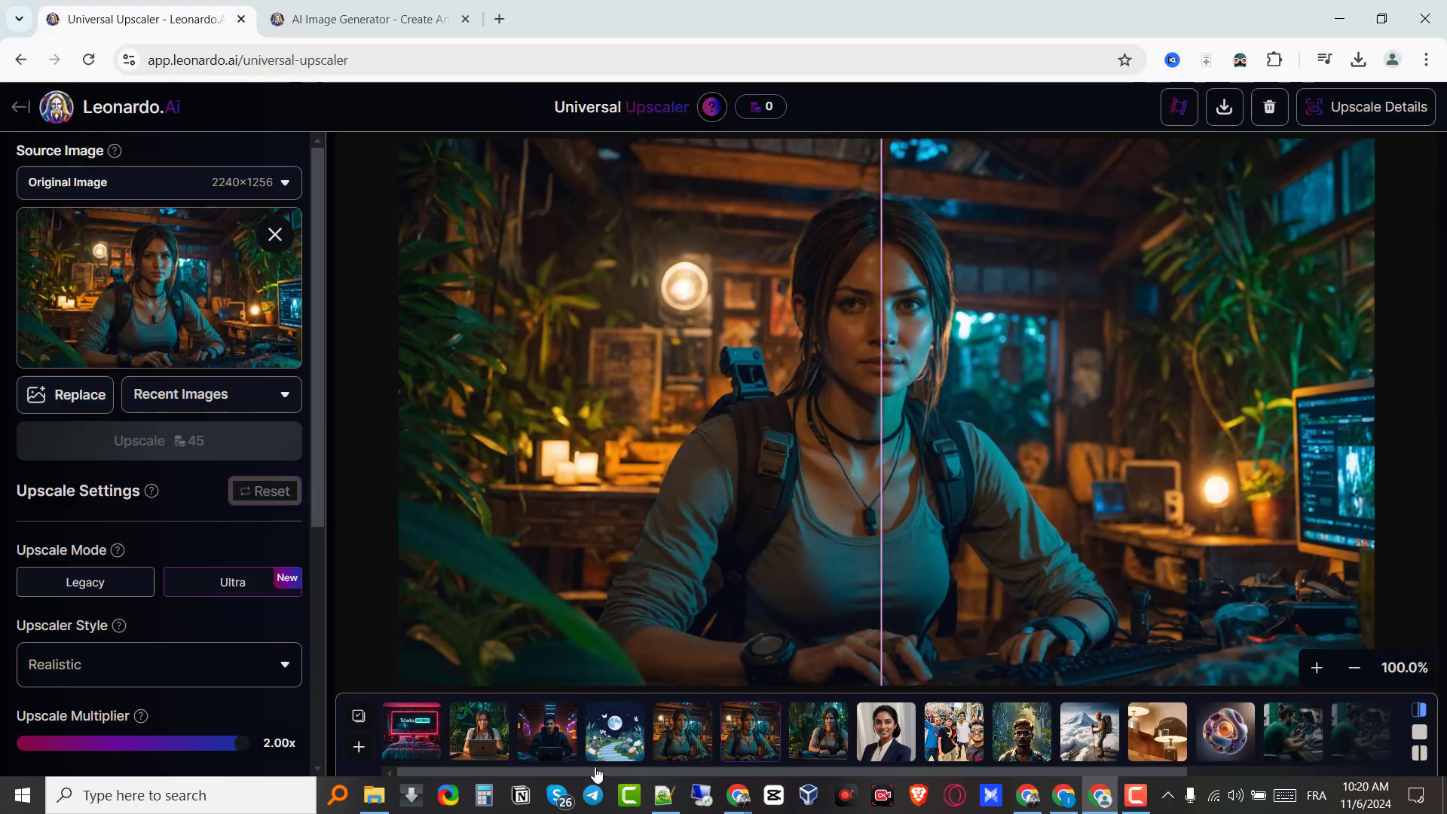
# Step: Leave the Universal Upscaler, open Finetuned Models and browse the full list of platform models
pyautogui.click(11, 103)
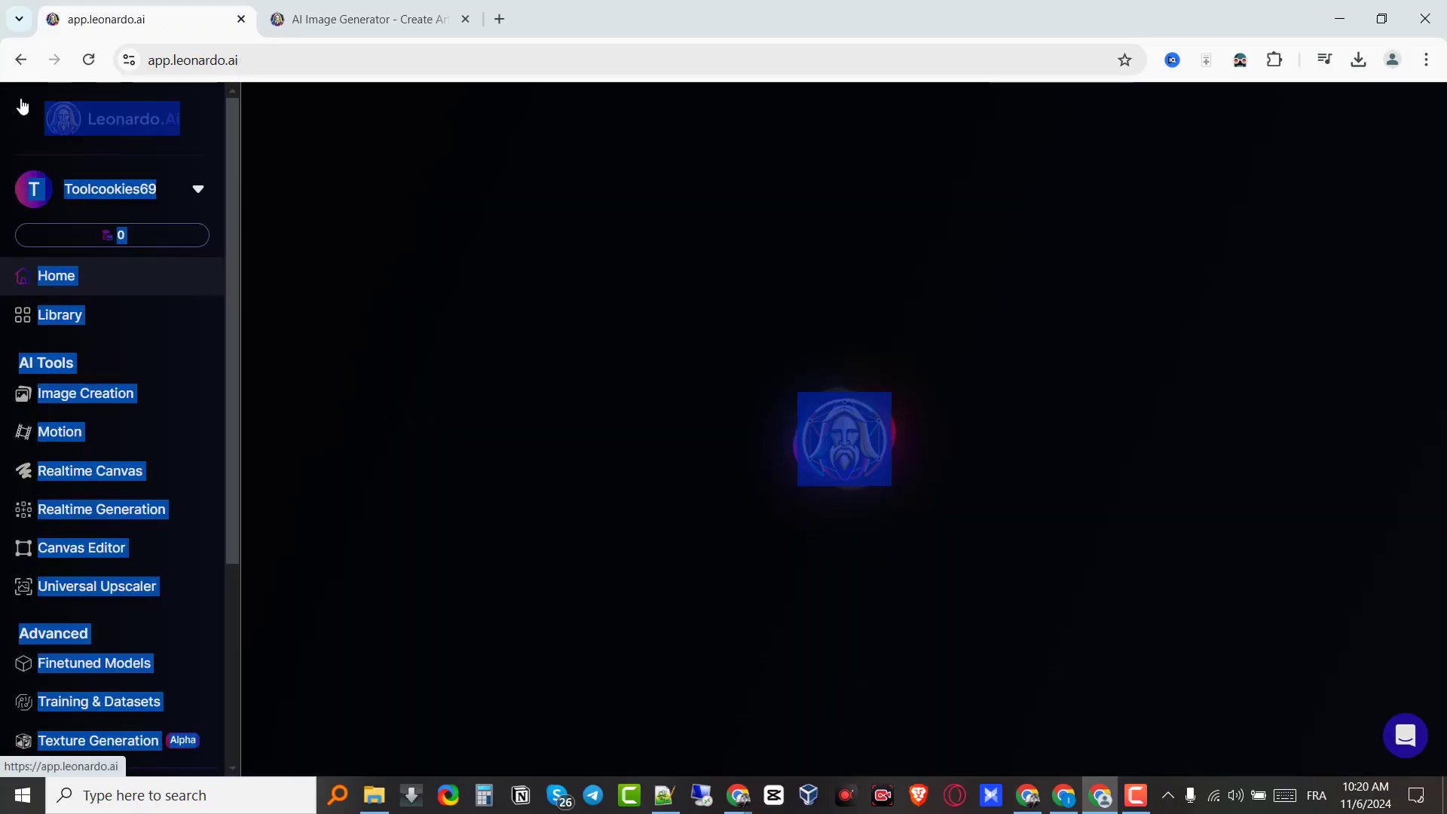
pyautogui.click(193, 634)
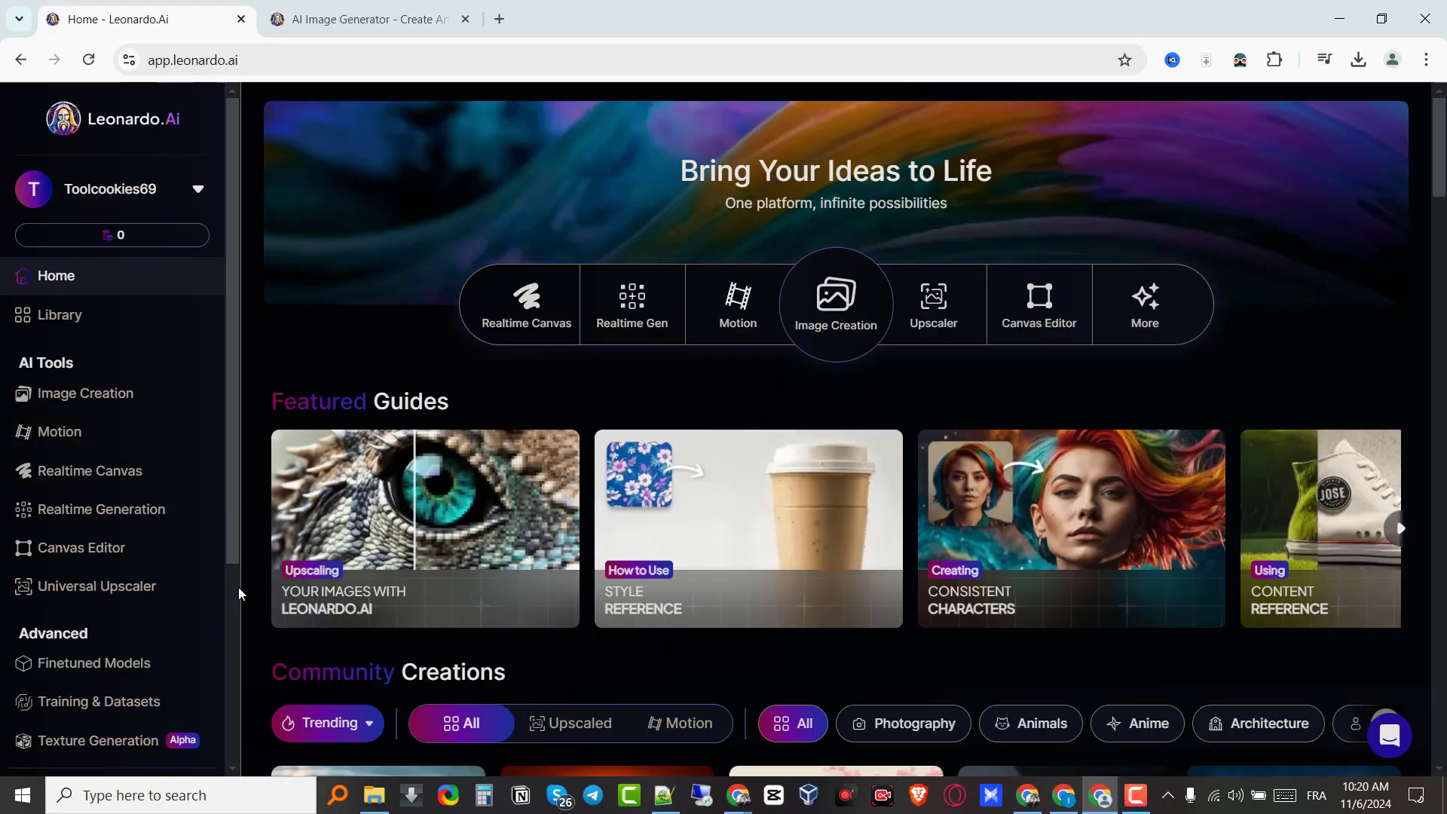
pyautogui.scroll(-2, 232, 549)
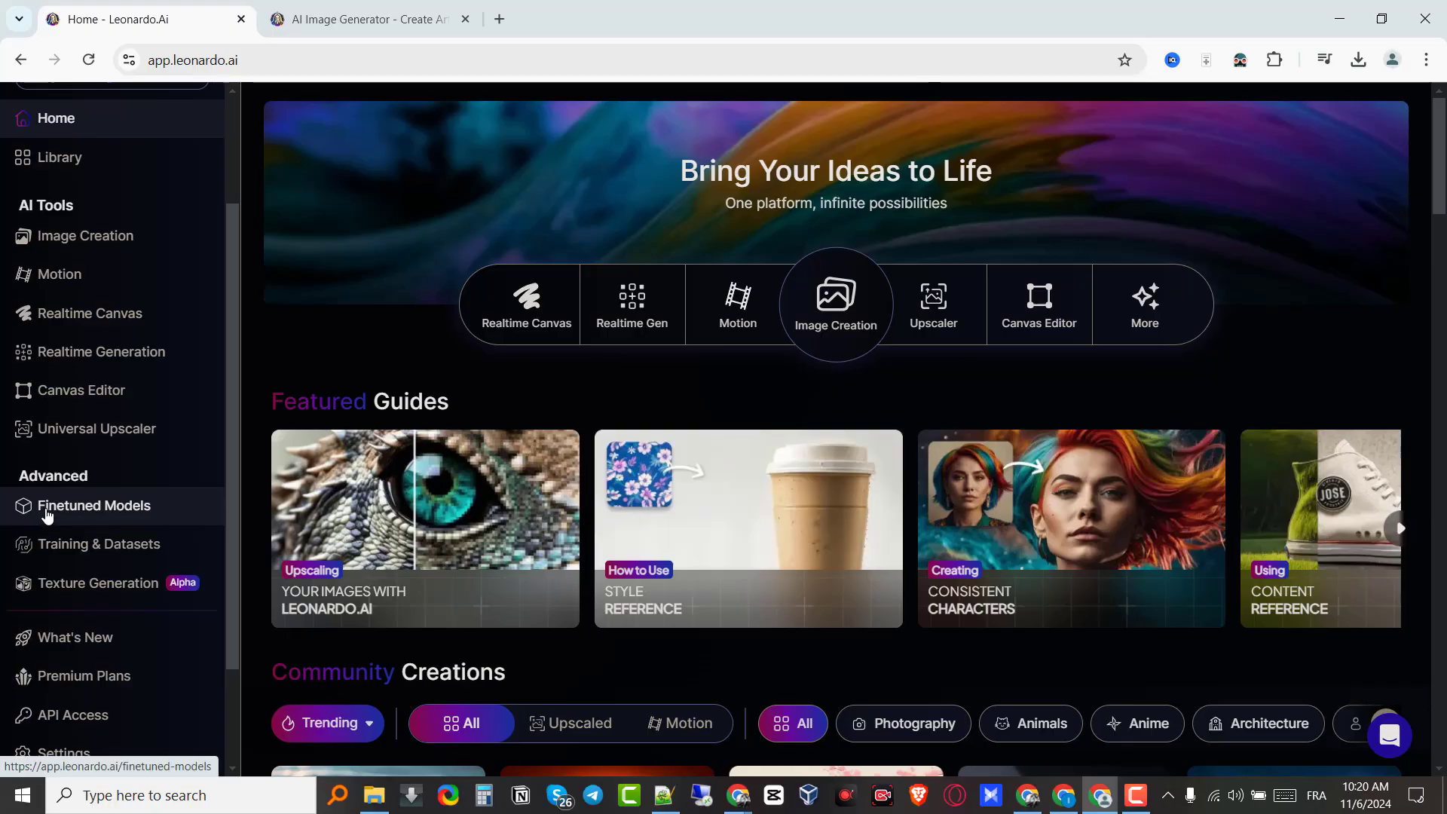
pyautogui.click(135, 521)
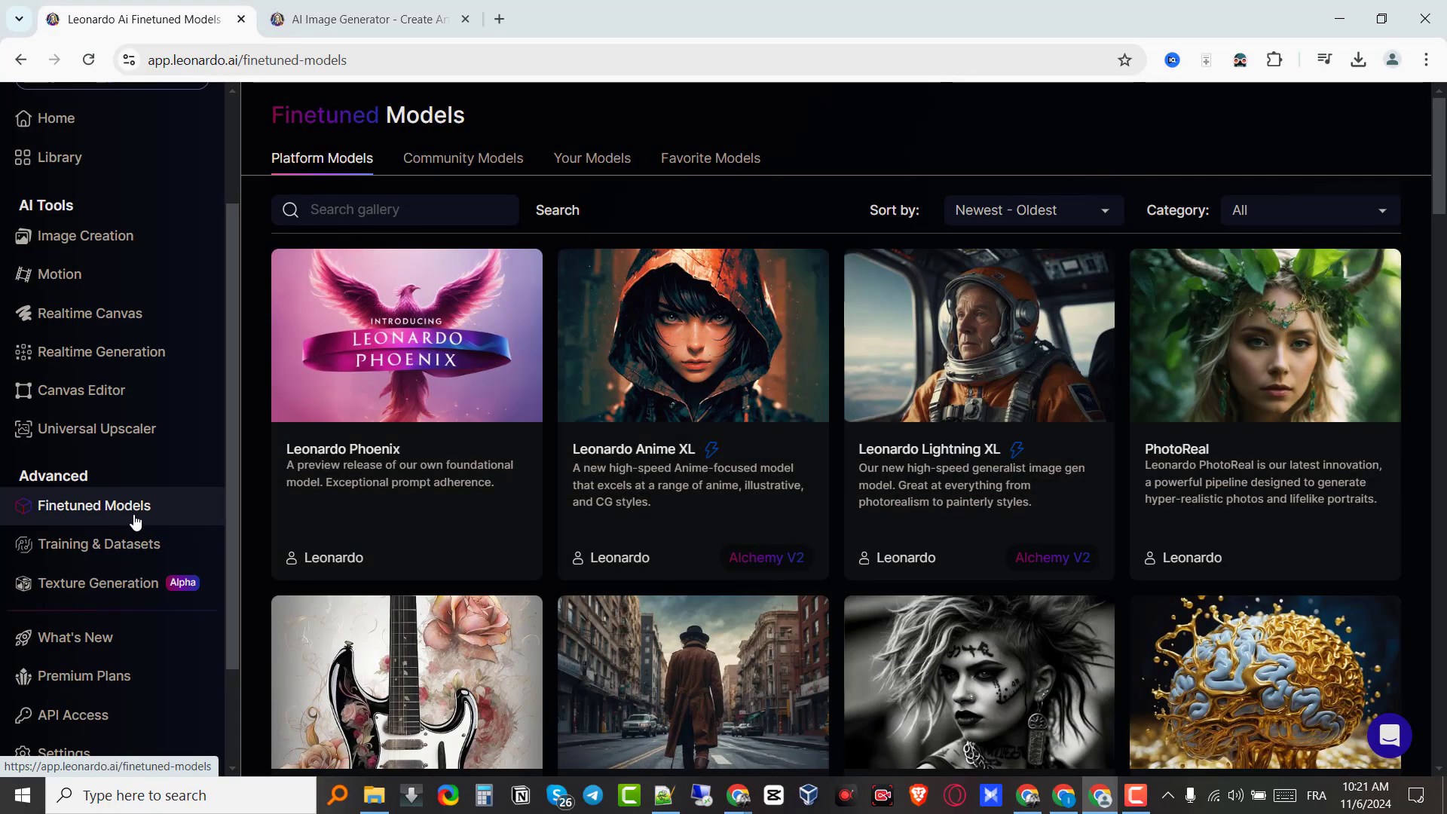
pyautogui.scroll(-20, 1442, 658)
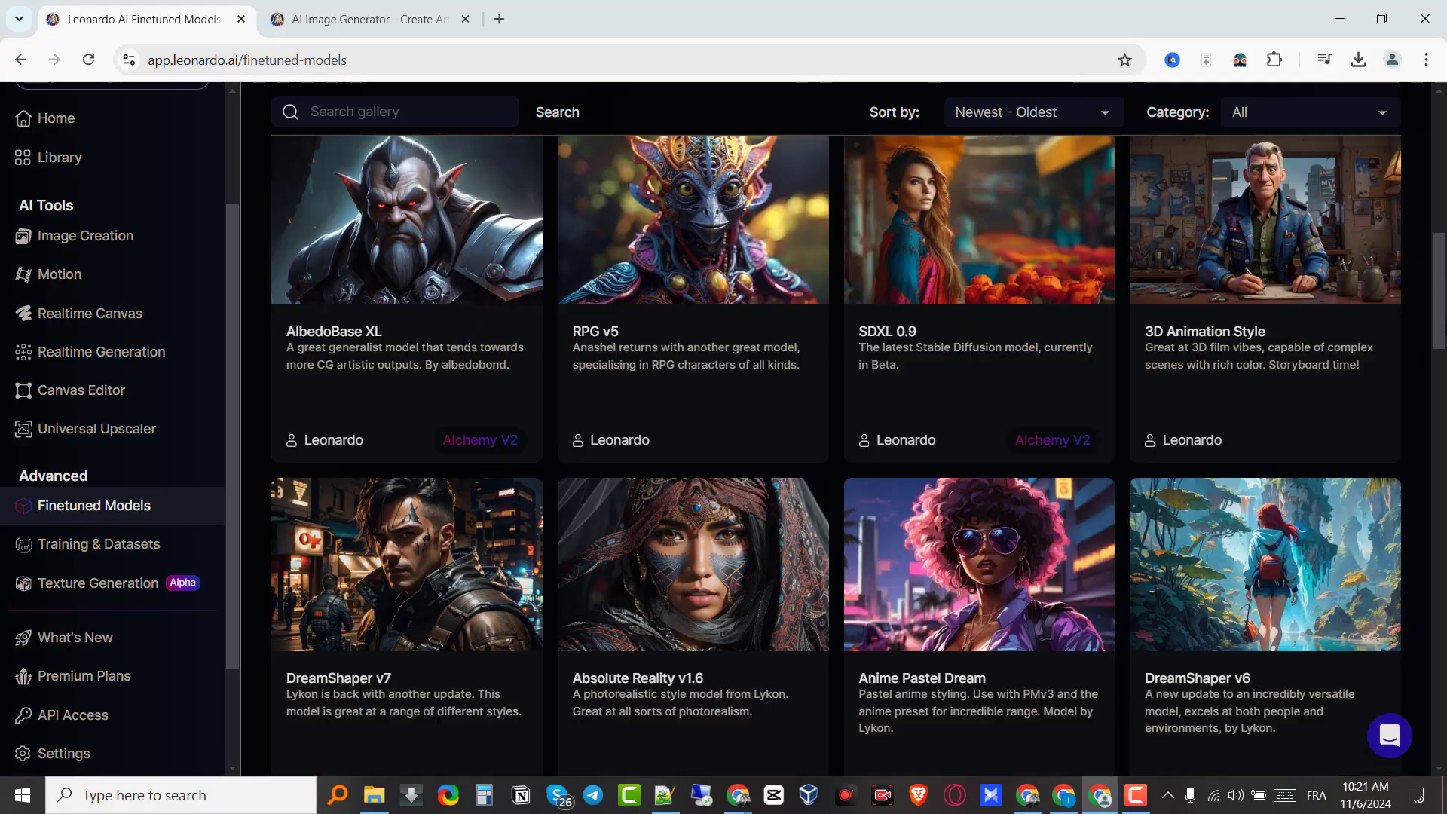
pyautogui.scroll(-8, 1443, 659)
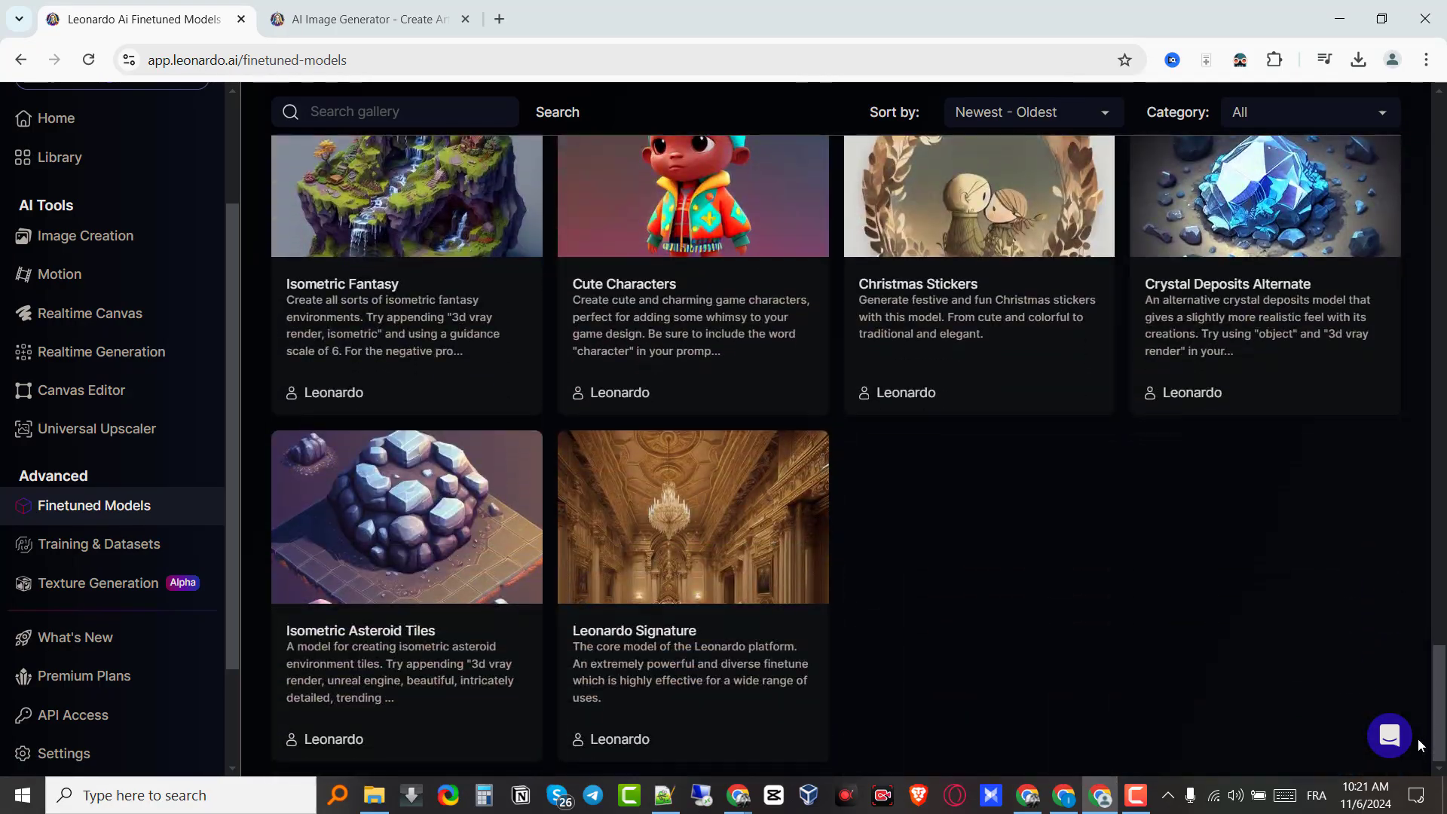
pyautogui.moveTo(1442, 658); pyautogui.dragTo(1425, 297)
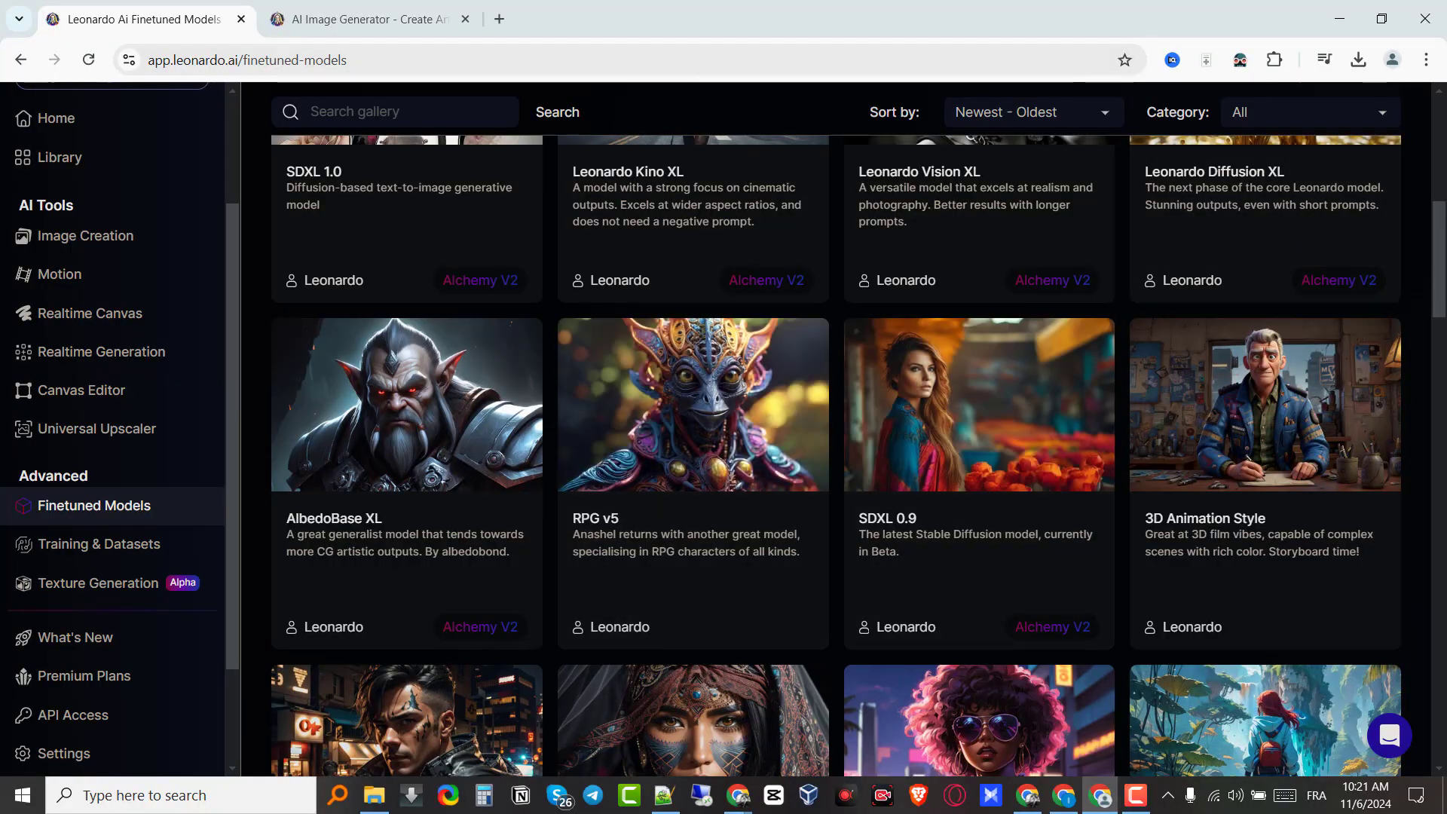
pyautogui.scroll(10, 1395, 264)
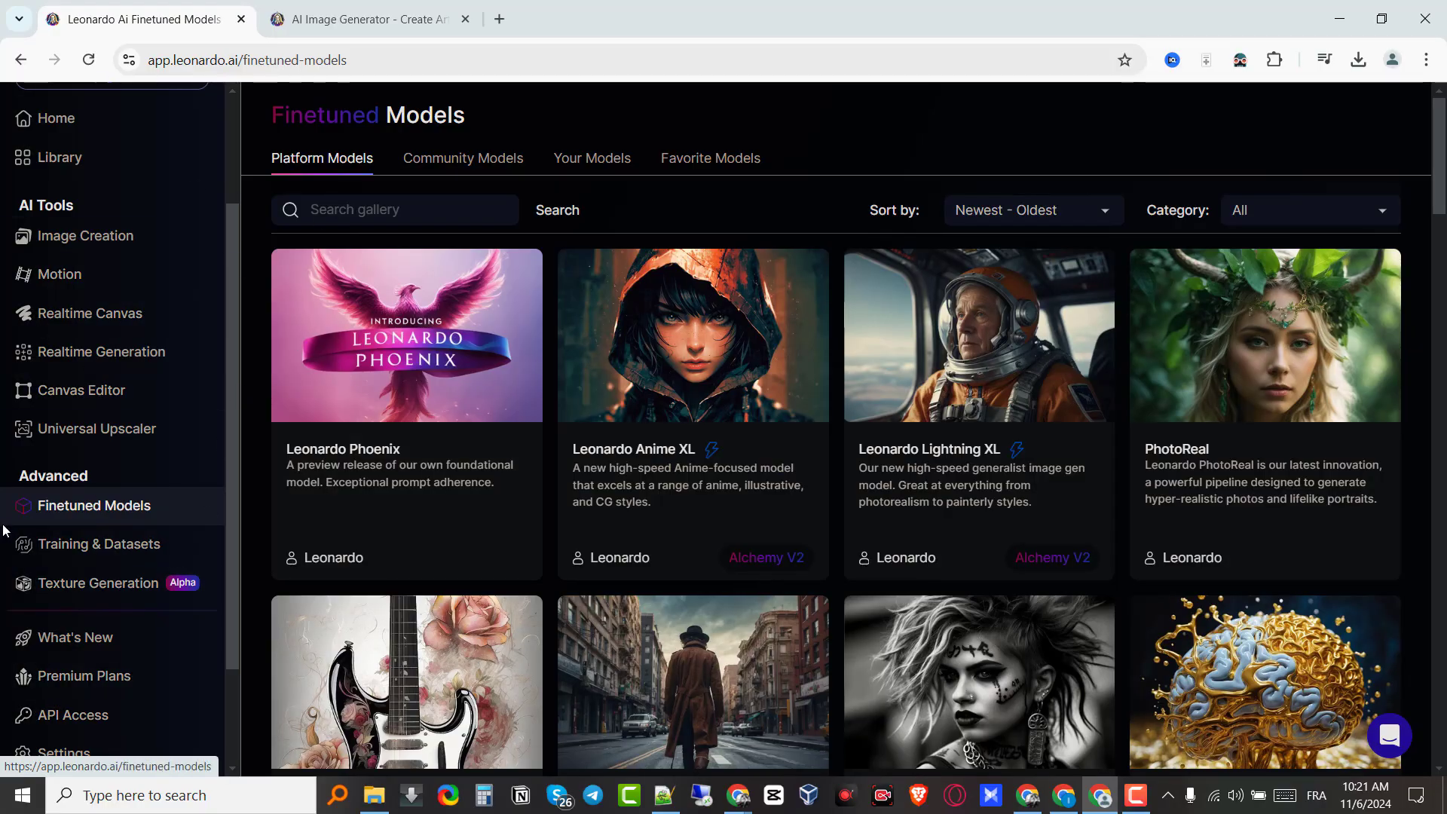
# Step: View the Training & Datasets page, and open the introduction to 3D texturing in Texture Generation
pyautogui.click(113, 565)
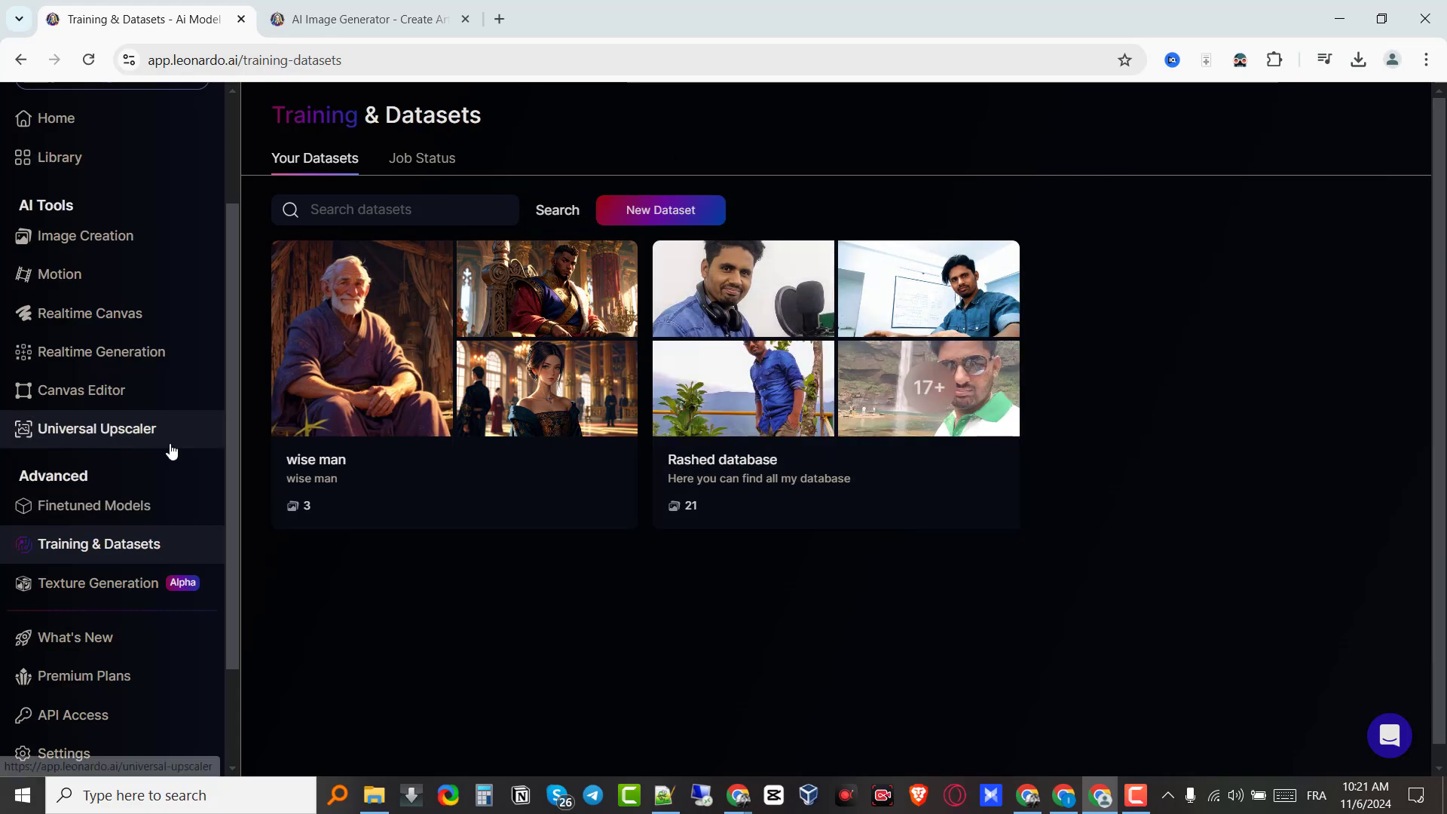
pyautogui.click(96, 597)
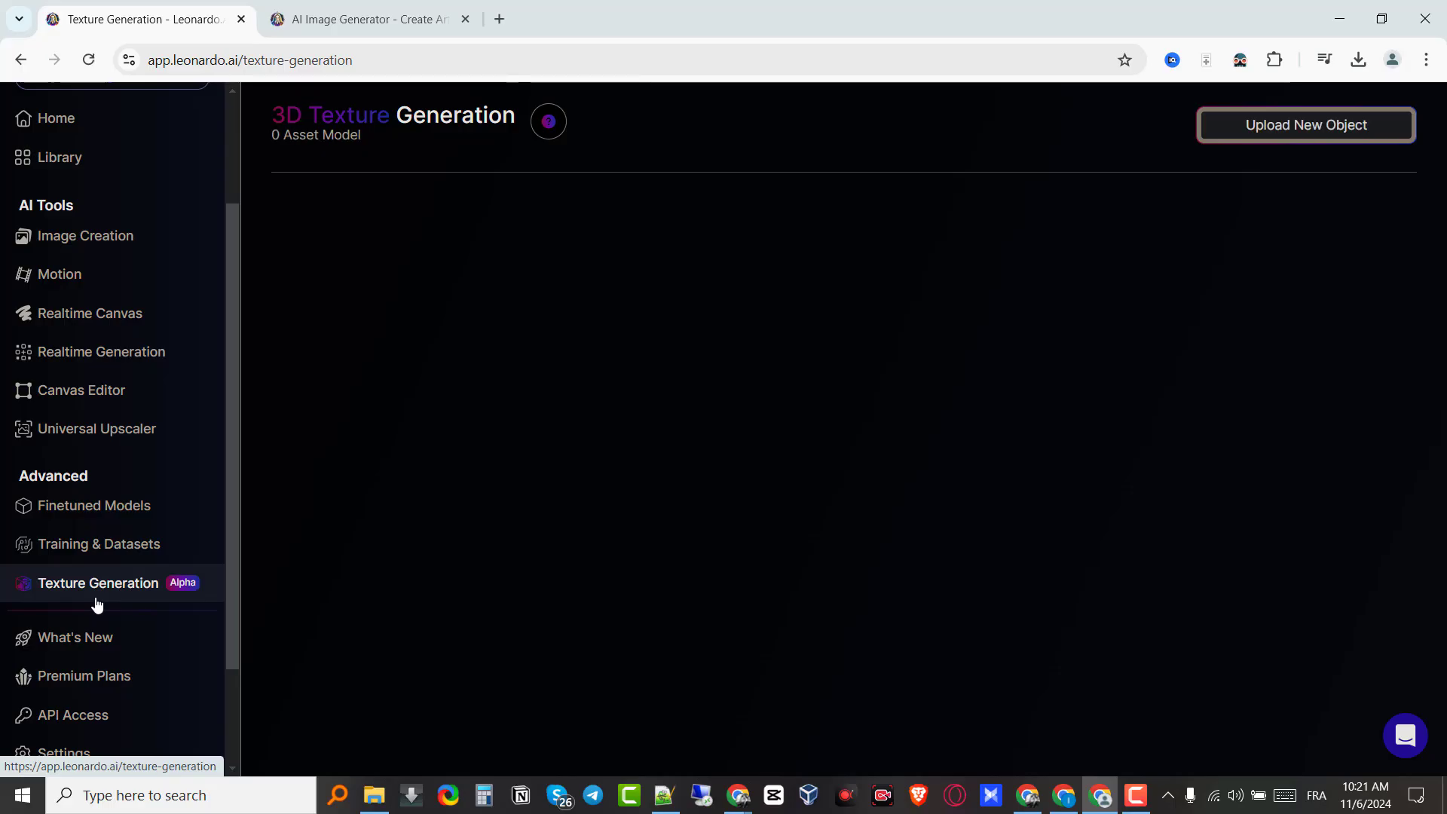
pyautogui.click(549, 122)
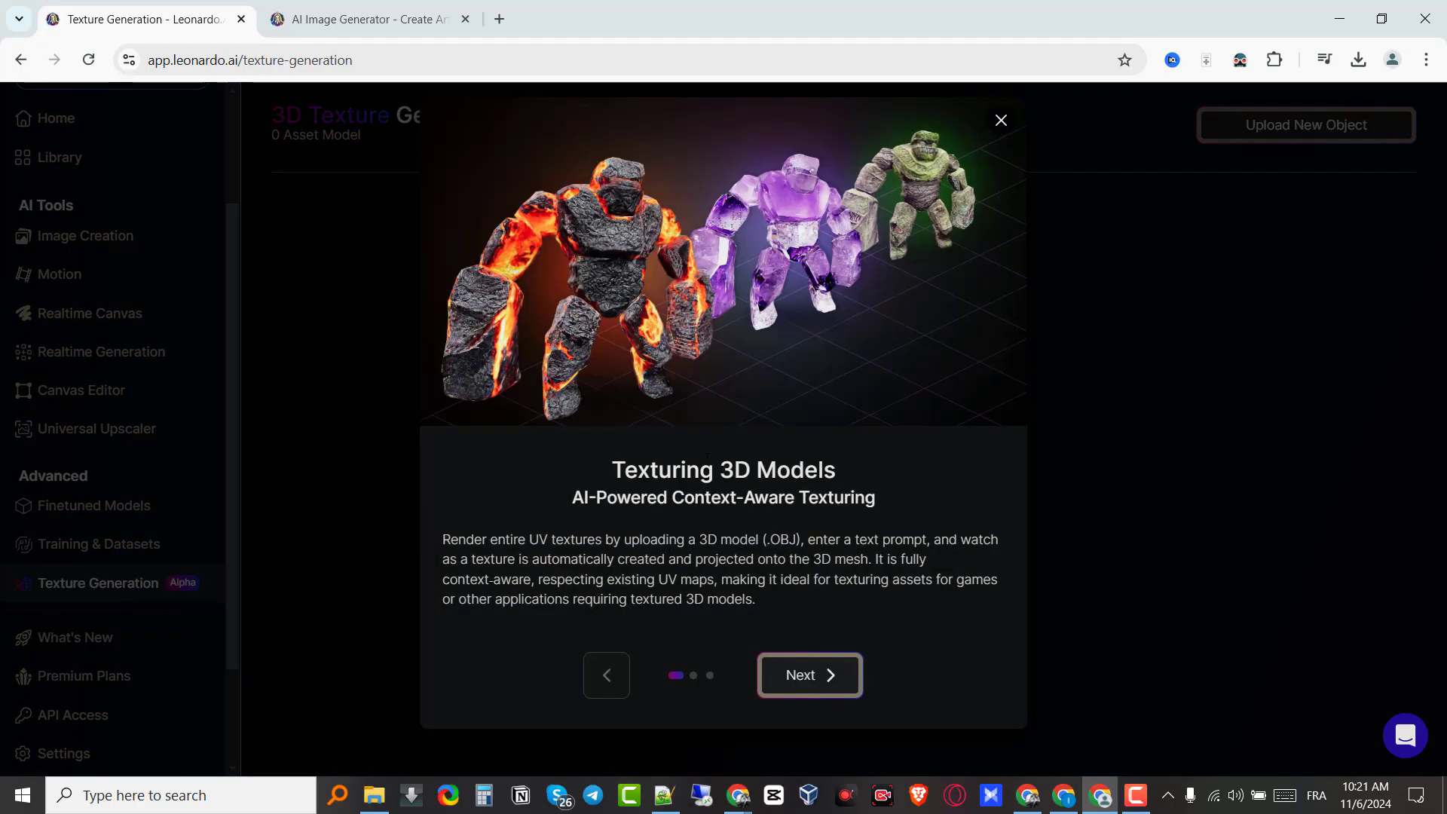
# Step: Read through the remaining pages of the 3D texturing introduction and finish it
pyautogui.click(839, 668)
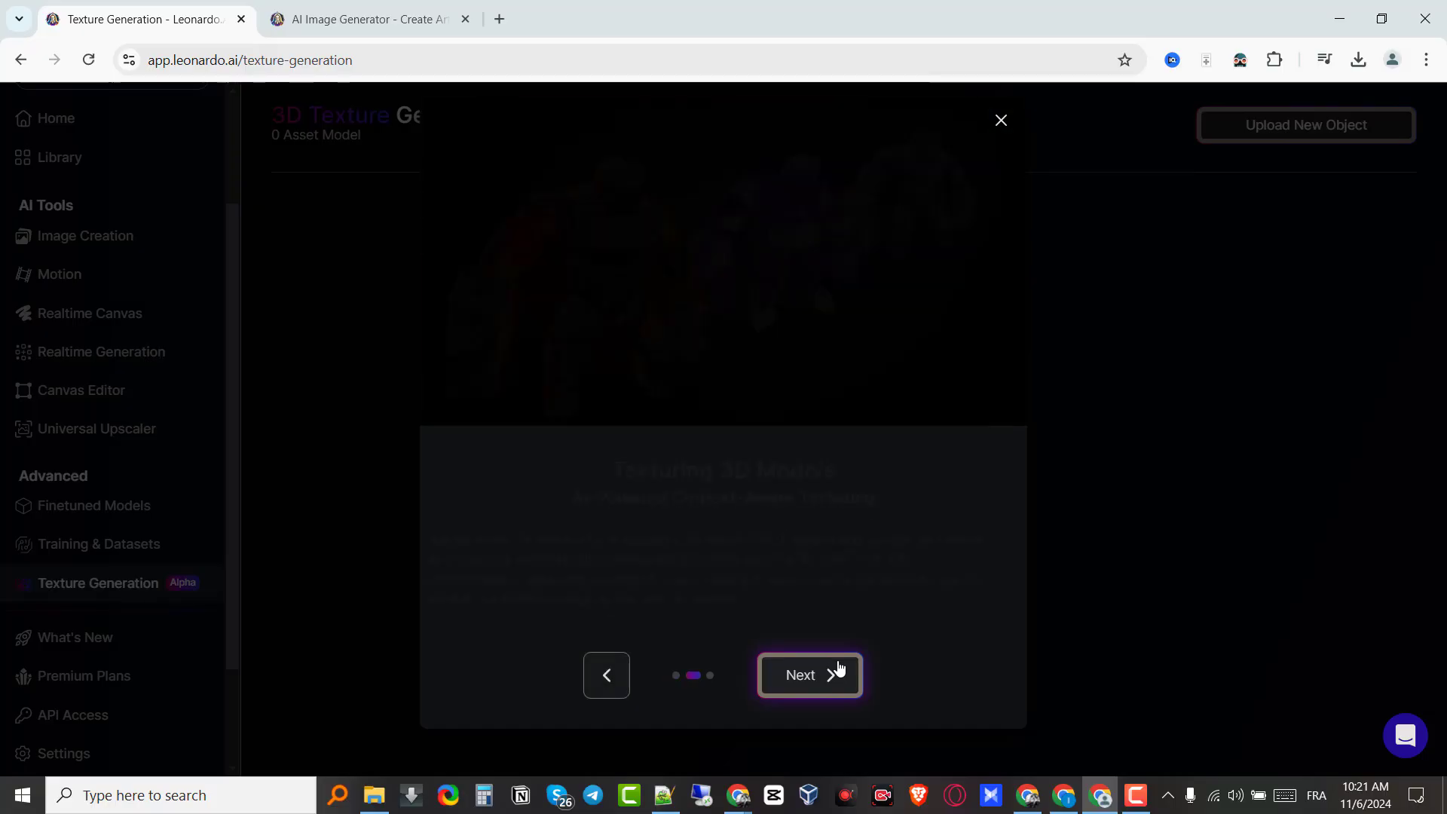
pyautogui.click(839, 668)
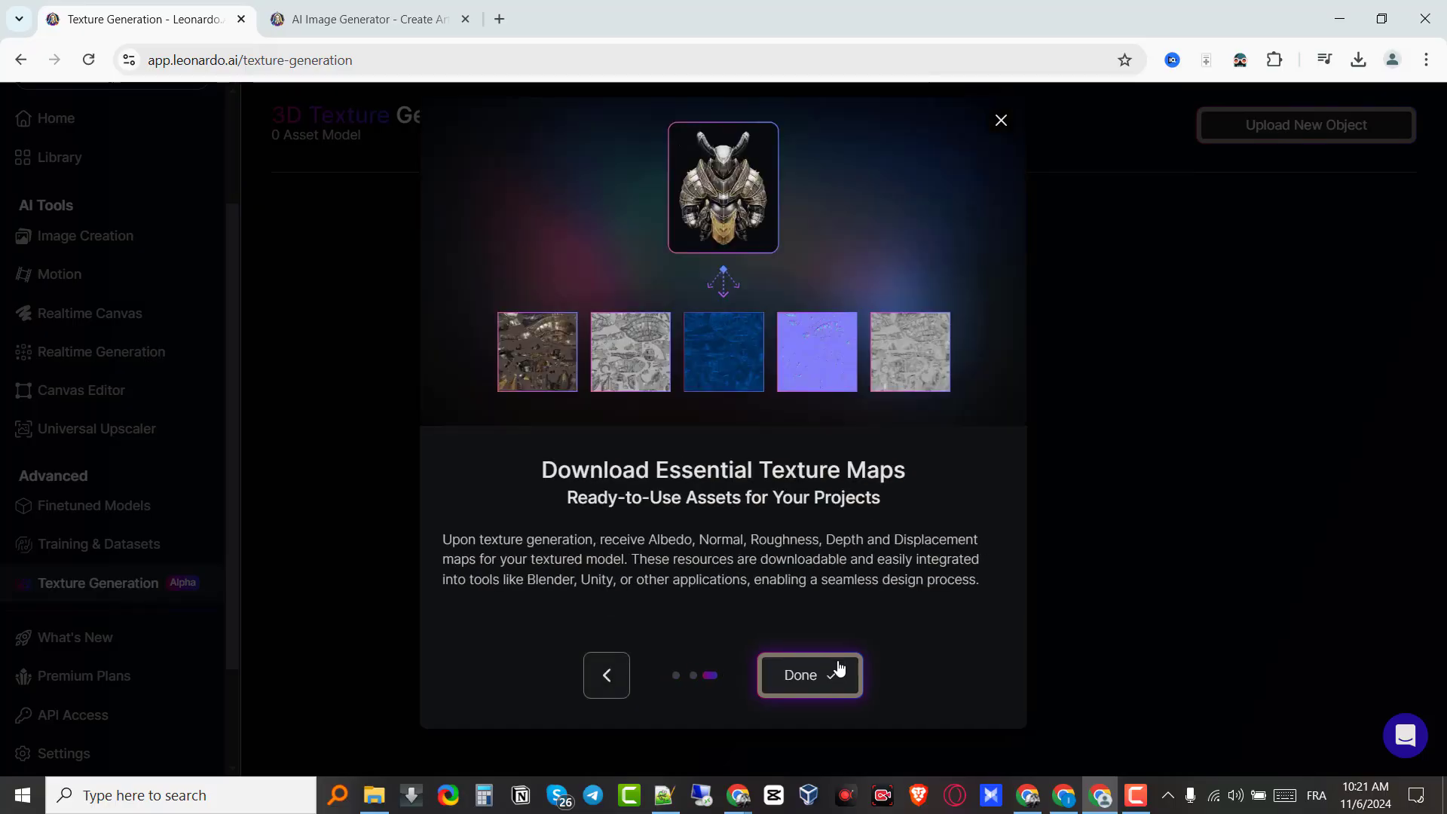
pyautogui.click(839, 668)
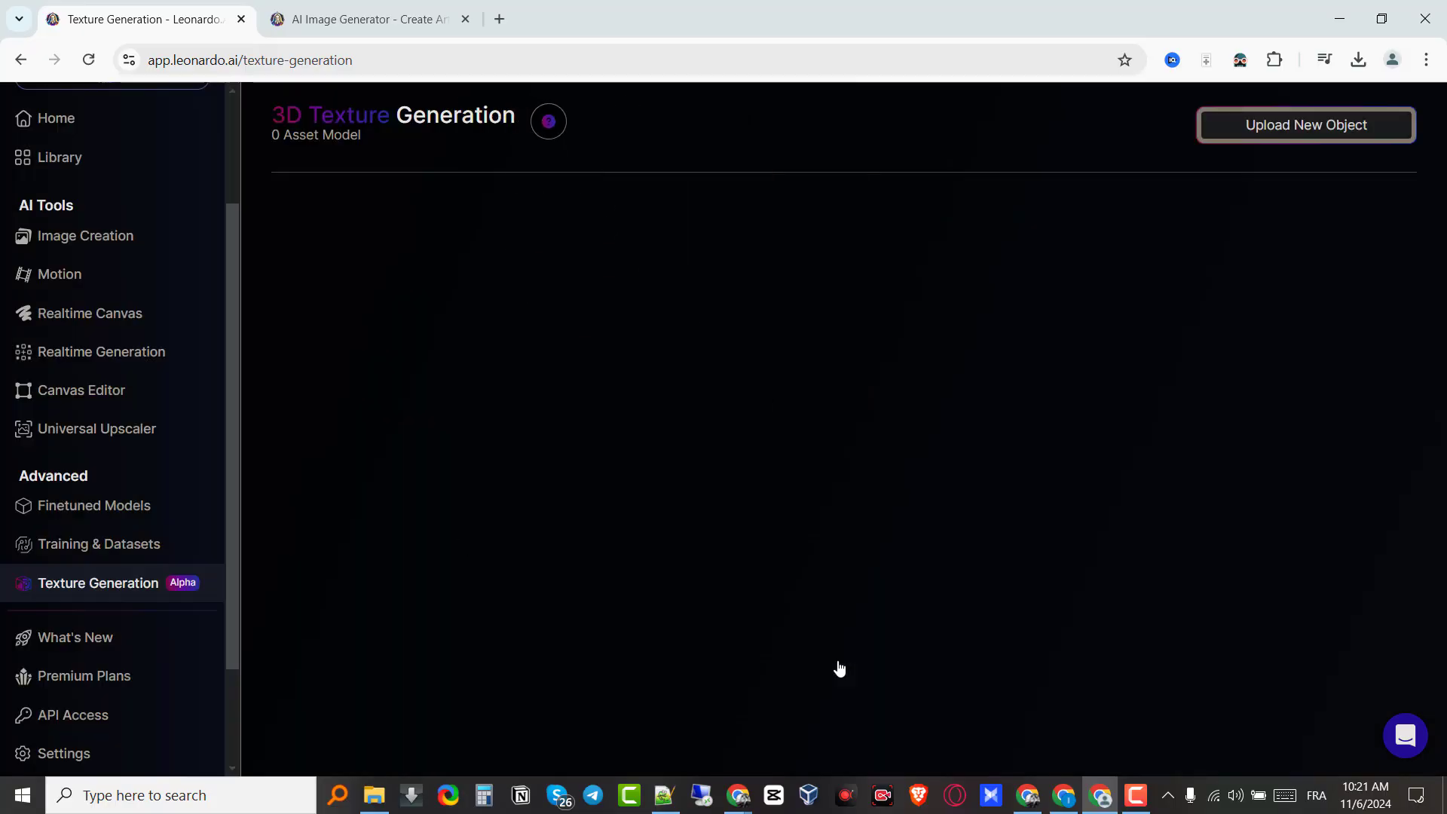
# Step: View the upload form for a new 3D object in Texture Generation and close it without uploading a model
pyautogui.click(1237, 116)
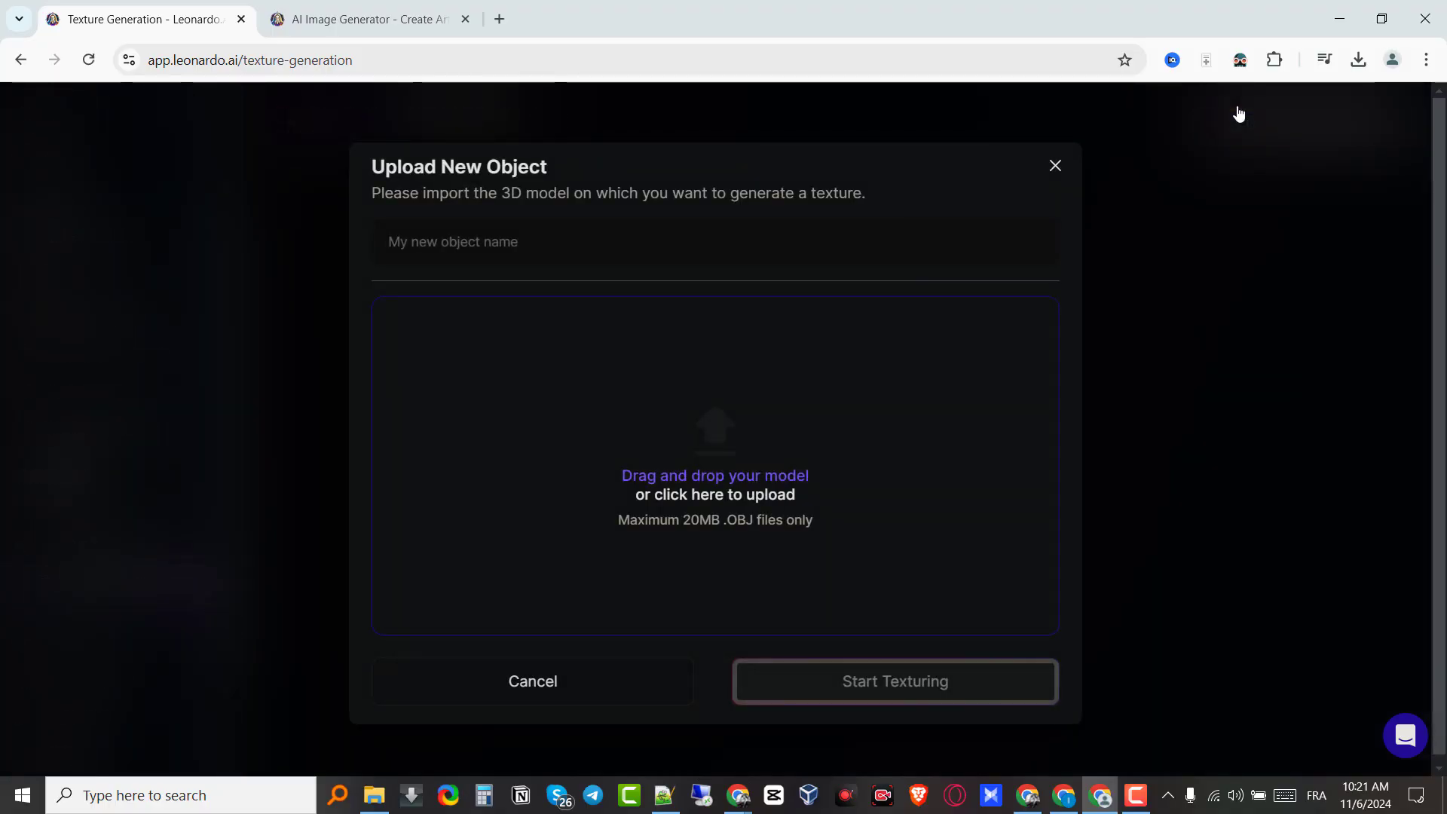
pyautogui.click(550, 235)
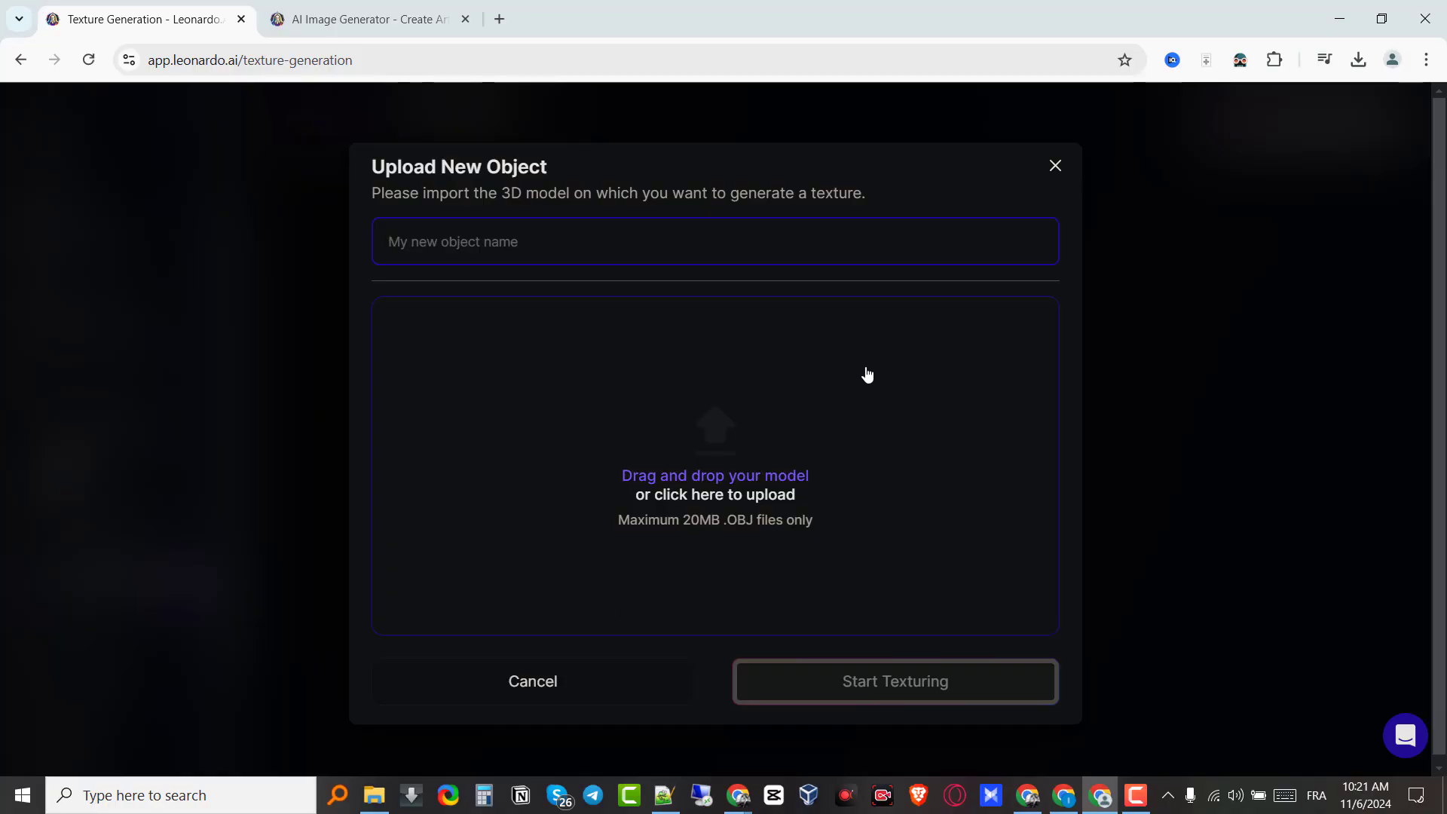
pyautogui.click(1055, 166)
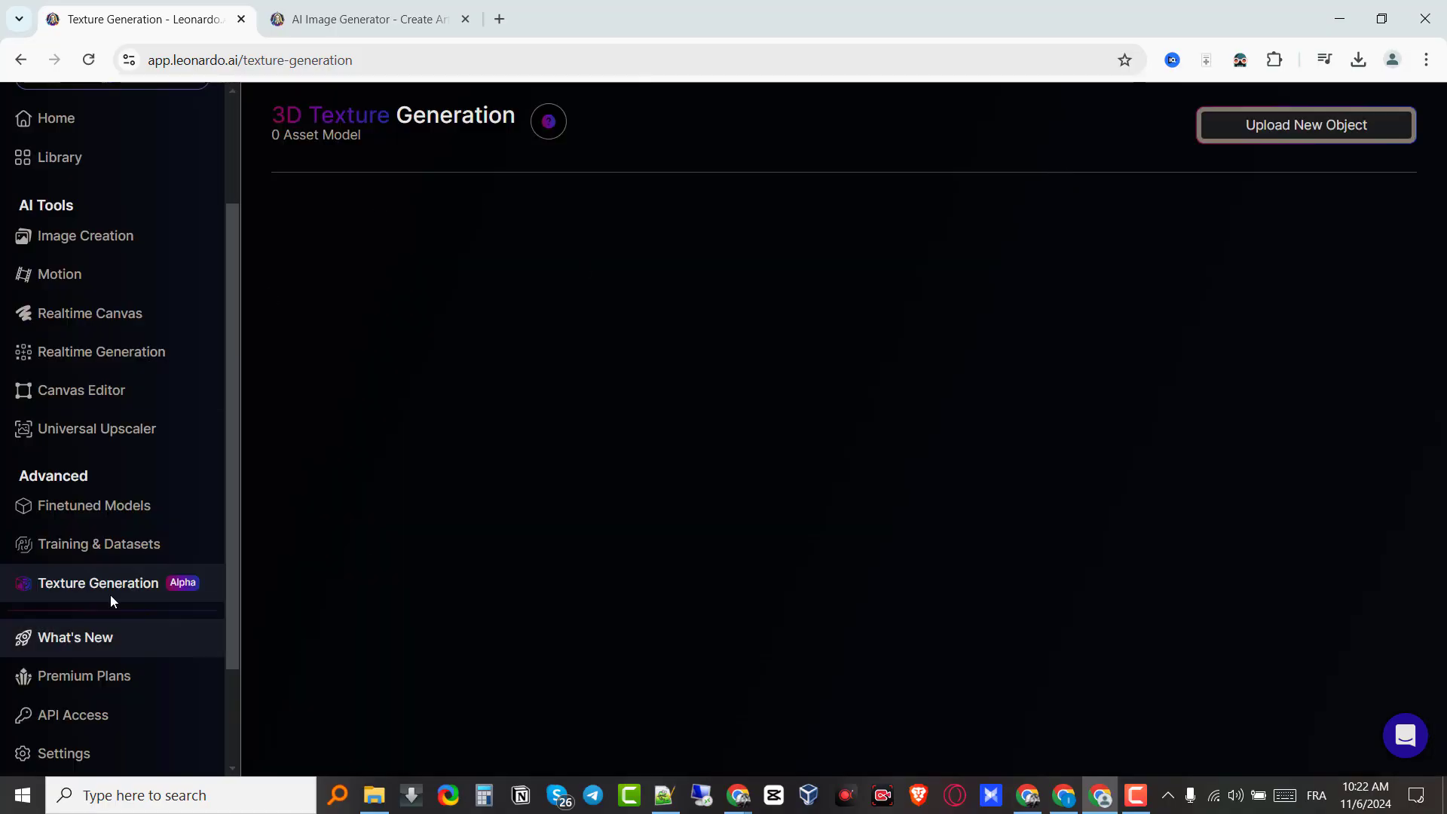
pyautogui.scroll(-2, 234, 710)
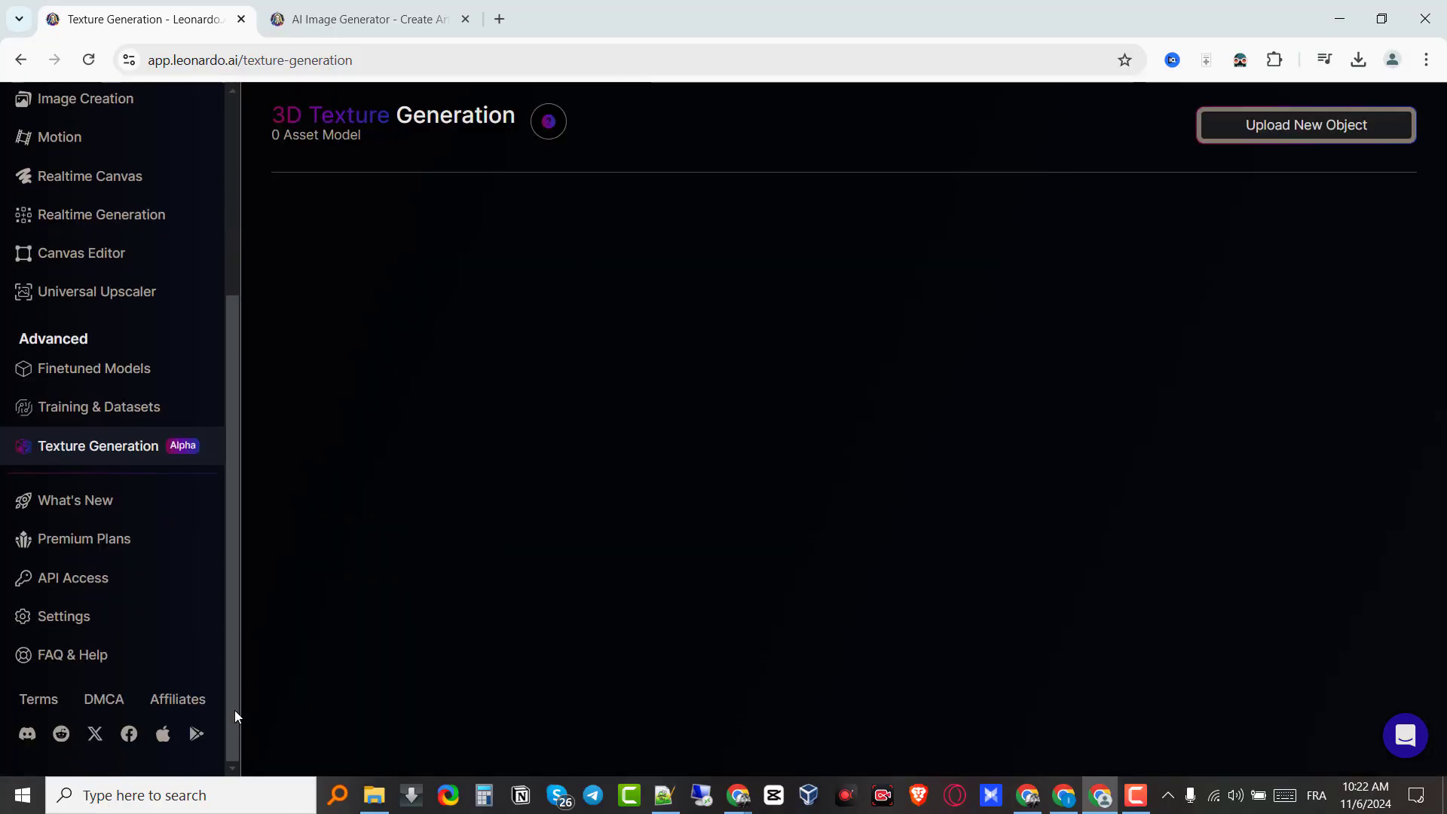
pyautogui.moveTo(234, 704); pyautogui.dragTo(338, 757)
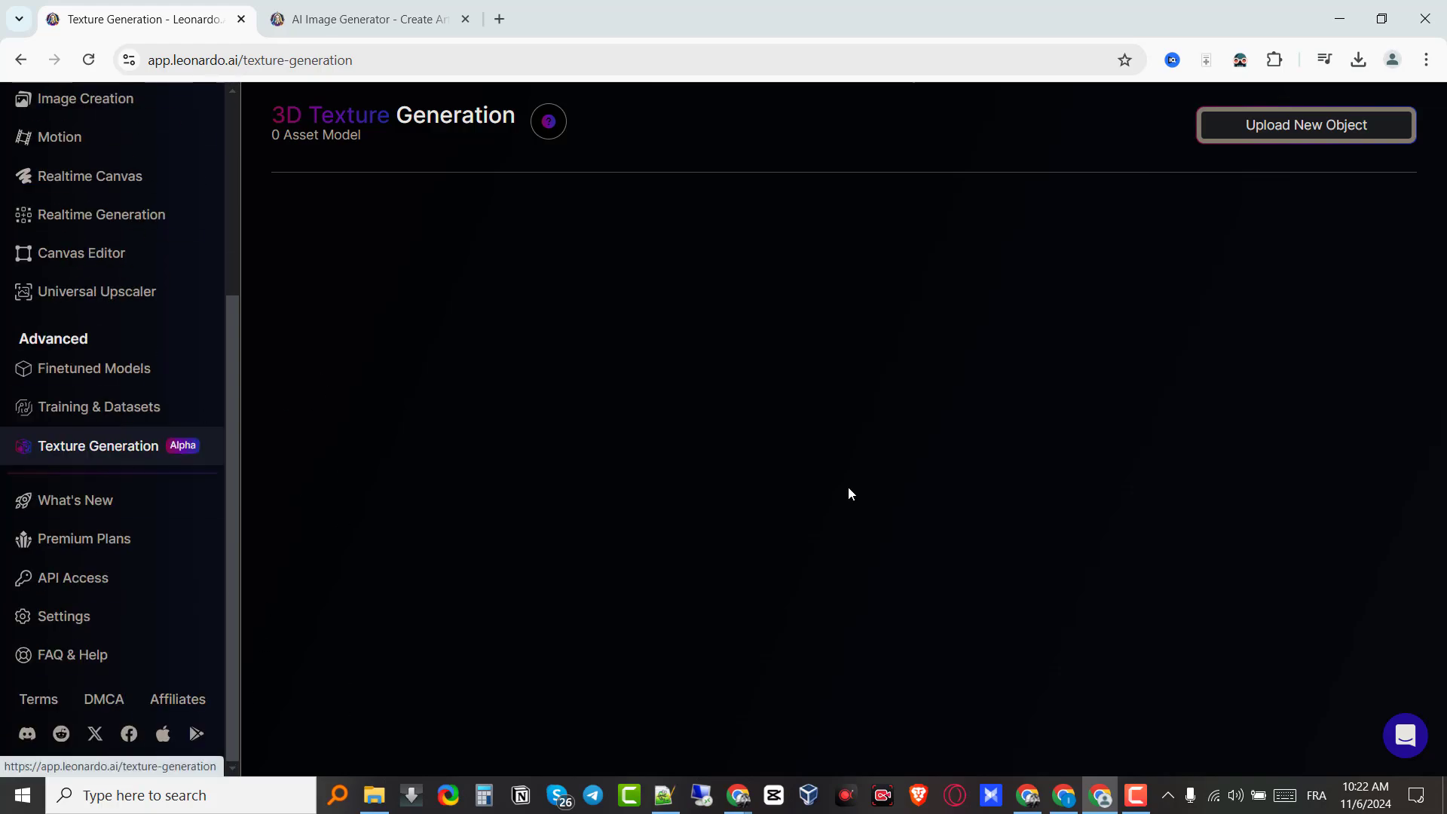
pyautogui.click(1136, 796)
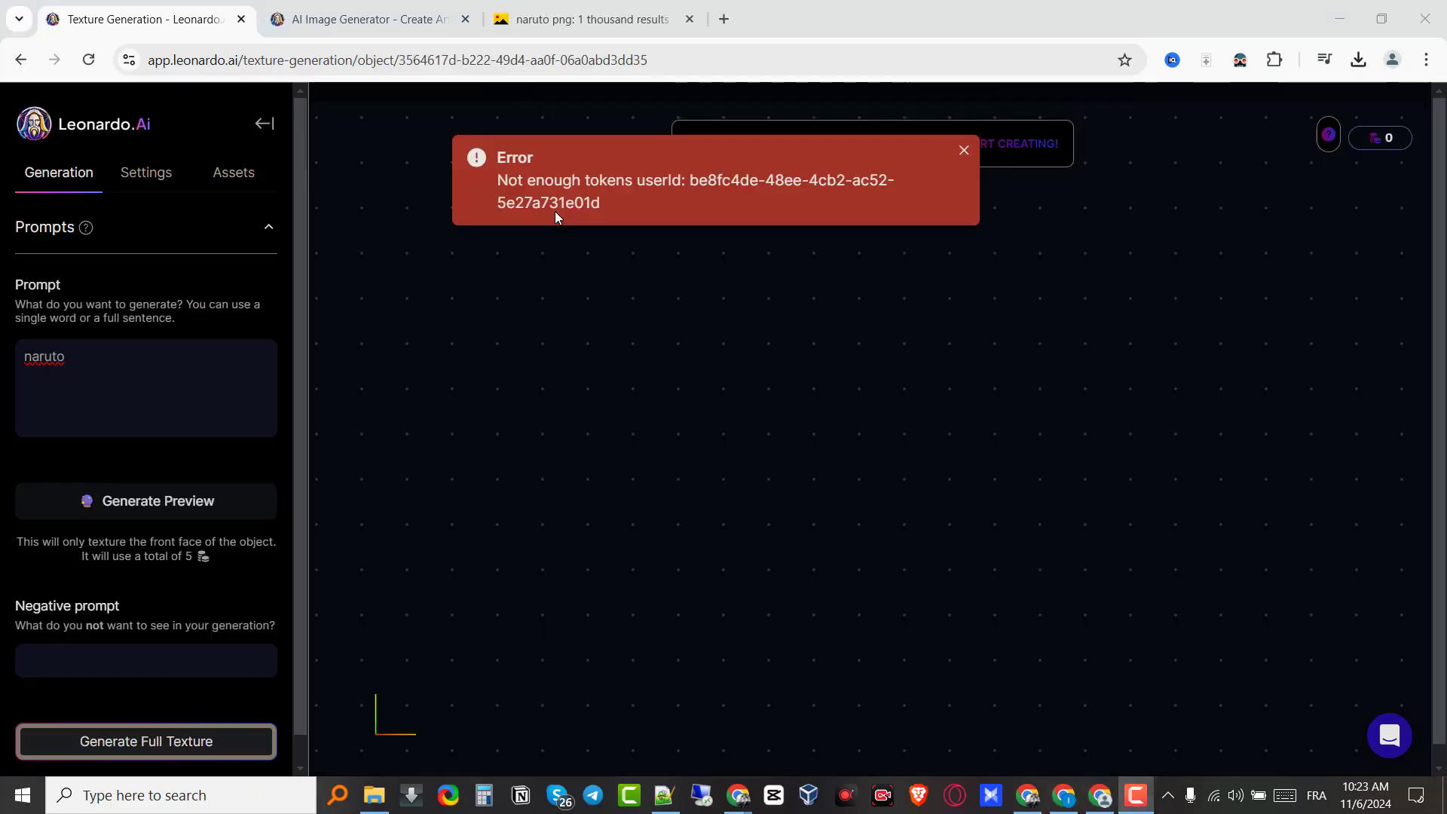
# Step: Dismiss the error message and leave the object's texture editor for the Home page
pyautogui.click(965, 152)
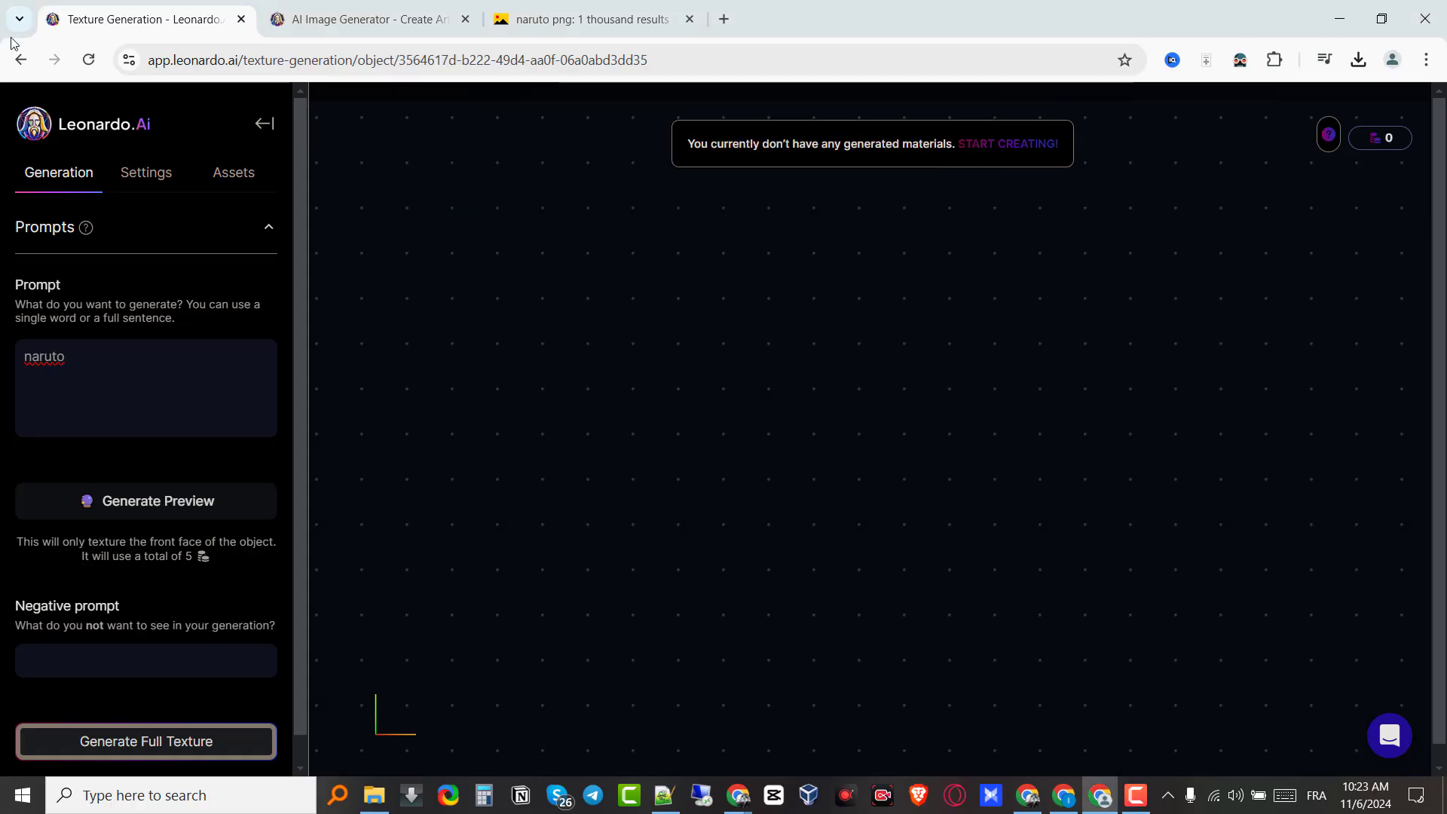
pyautogui.click(254, 133)
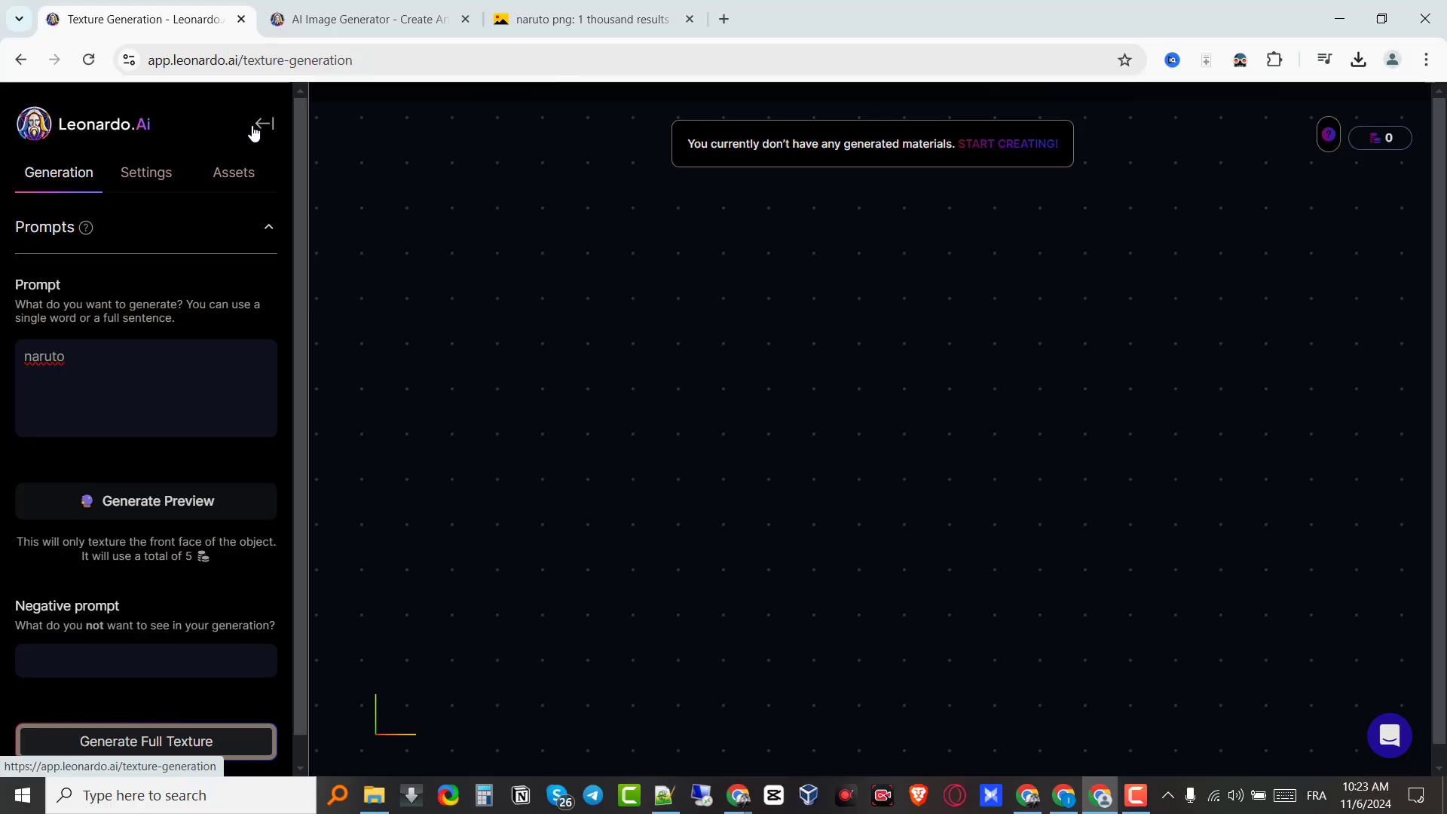
pyautogui.scroll(4, 235, 109)
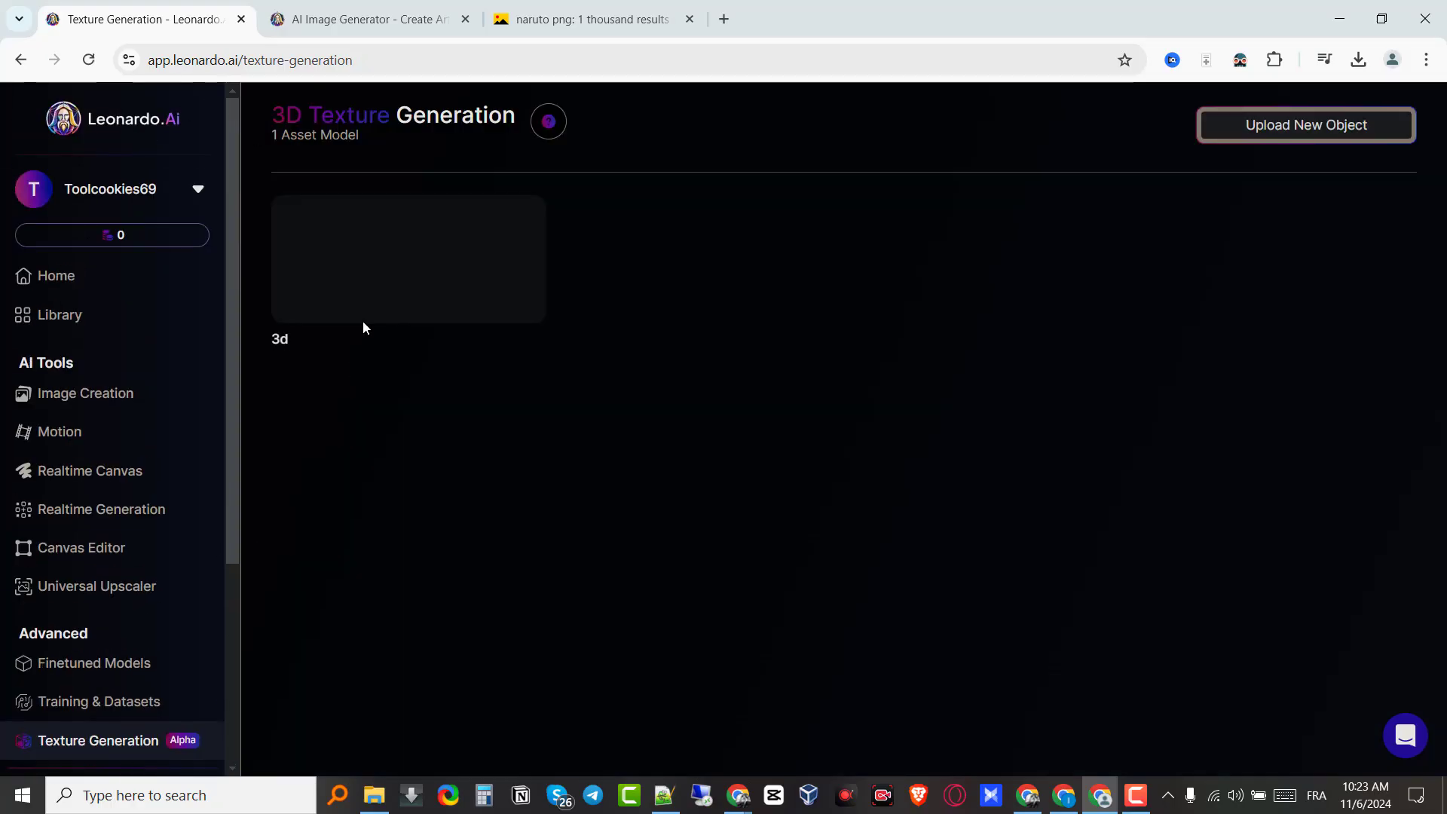
pyautogui.click(167, 278)
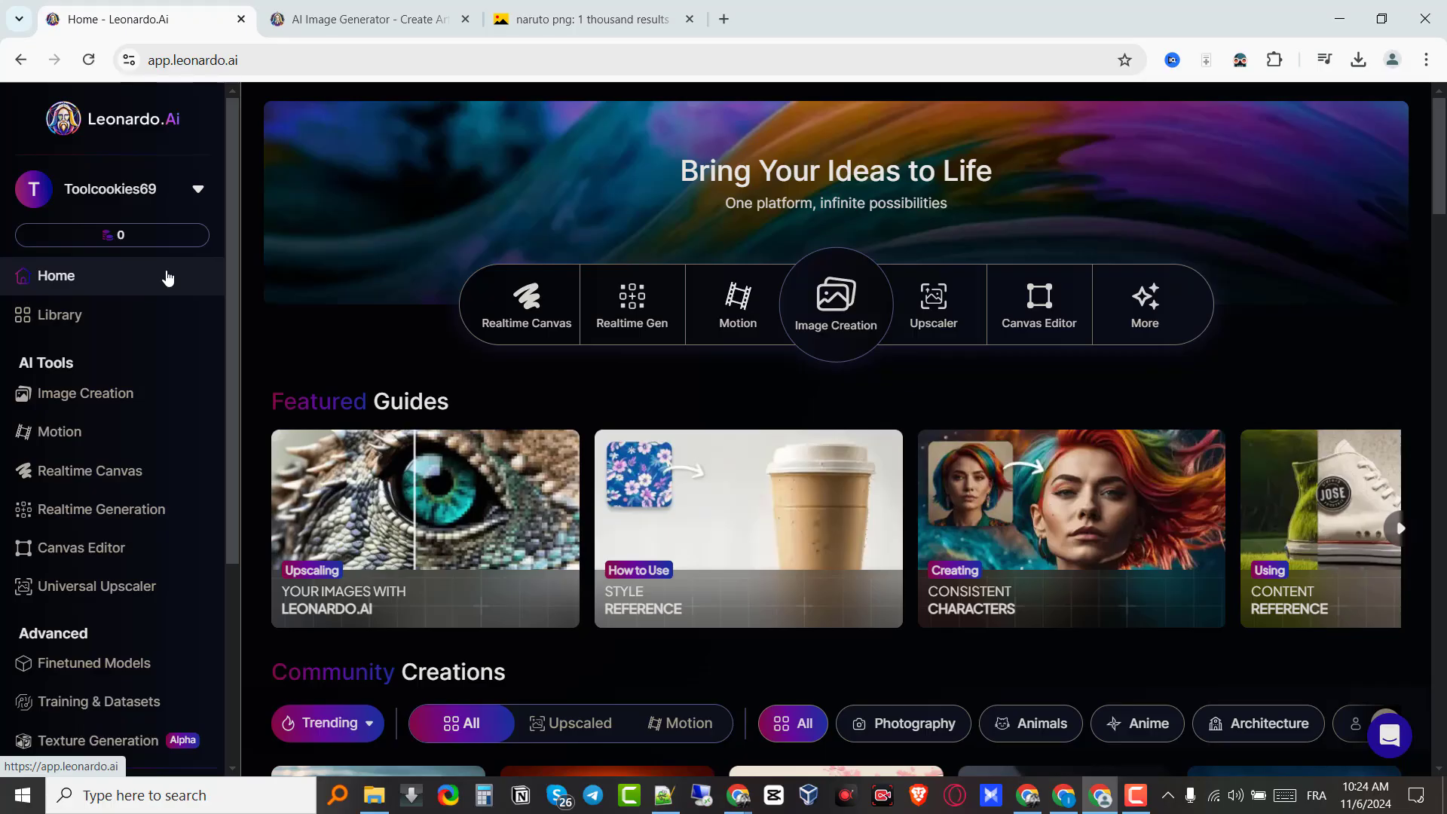
pyautogui.click(1137, 798)
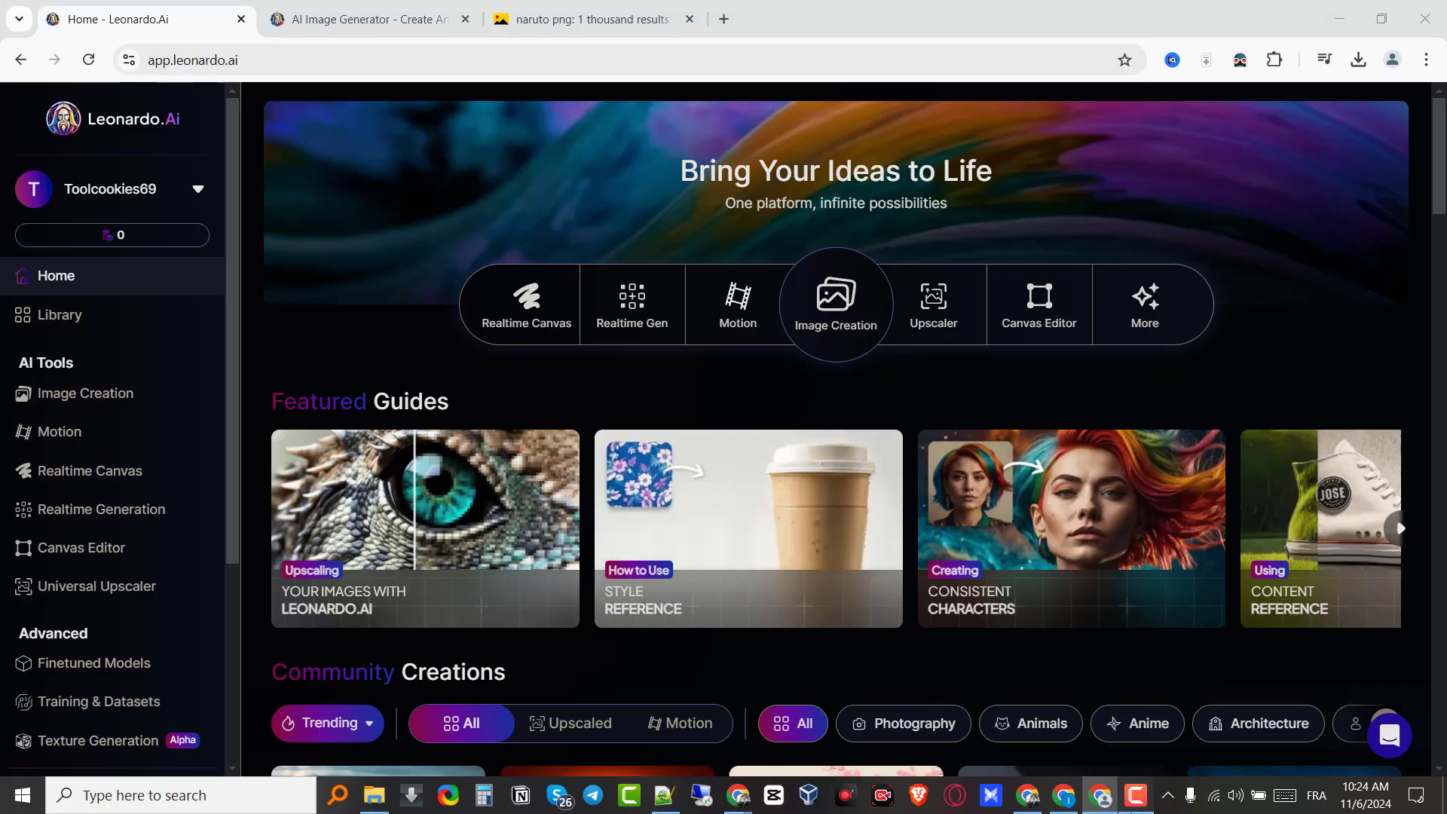